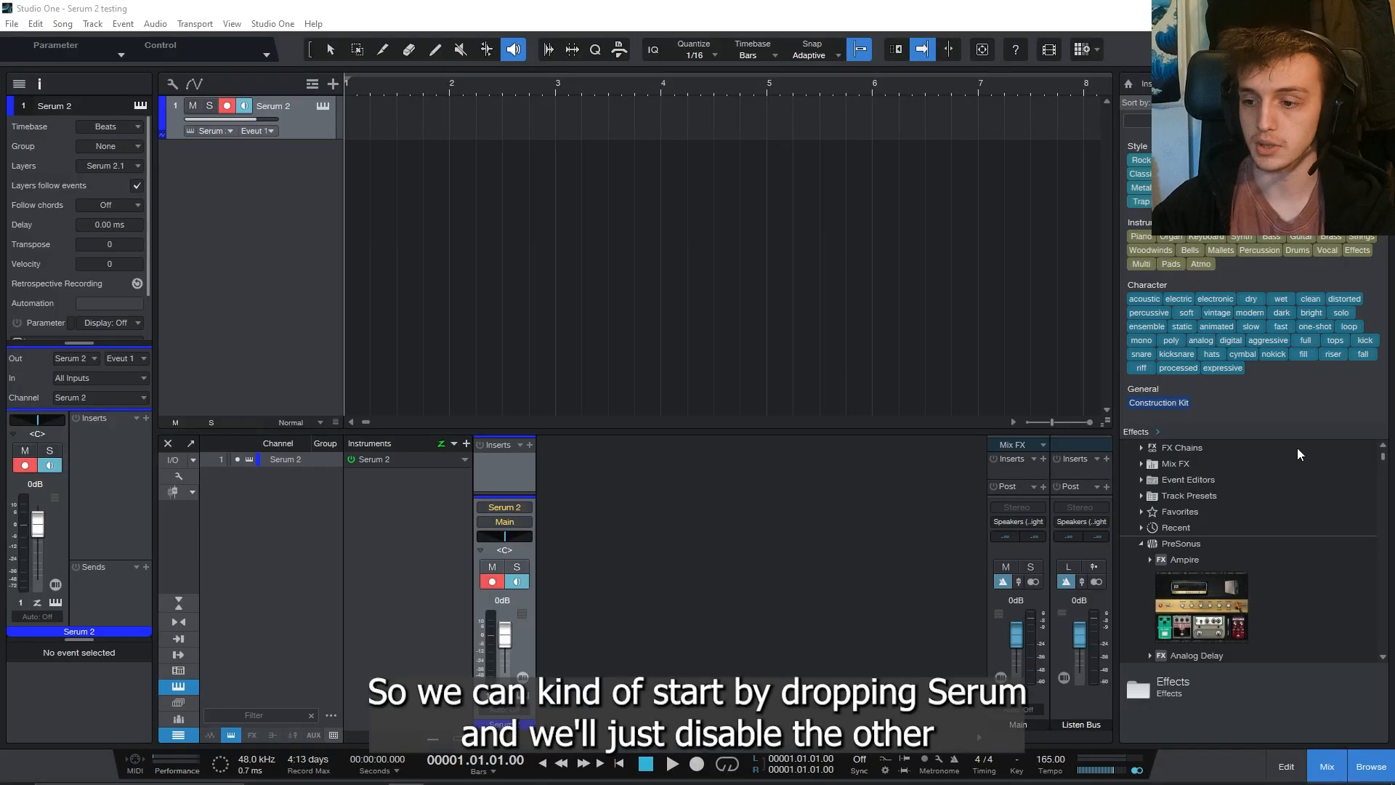
# Step: Show the Instruments browser and disable the existing Serum 2 track
pyautogui.click(1144, 83)
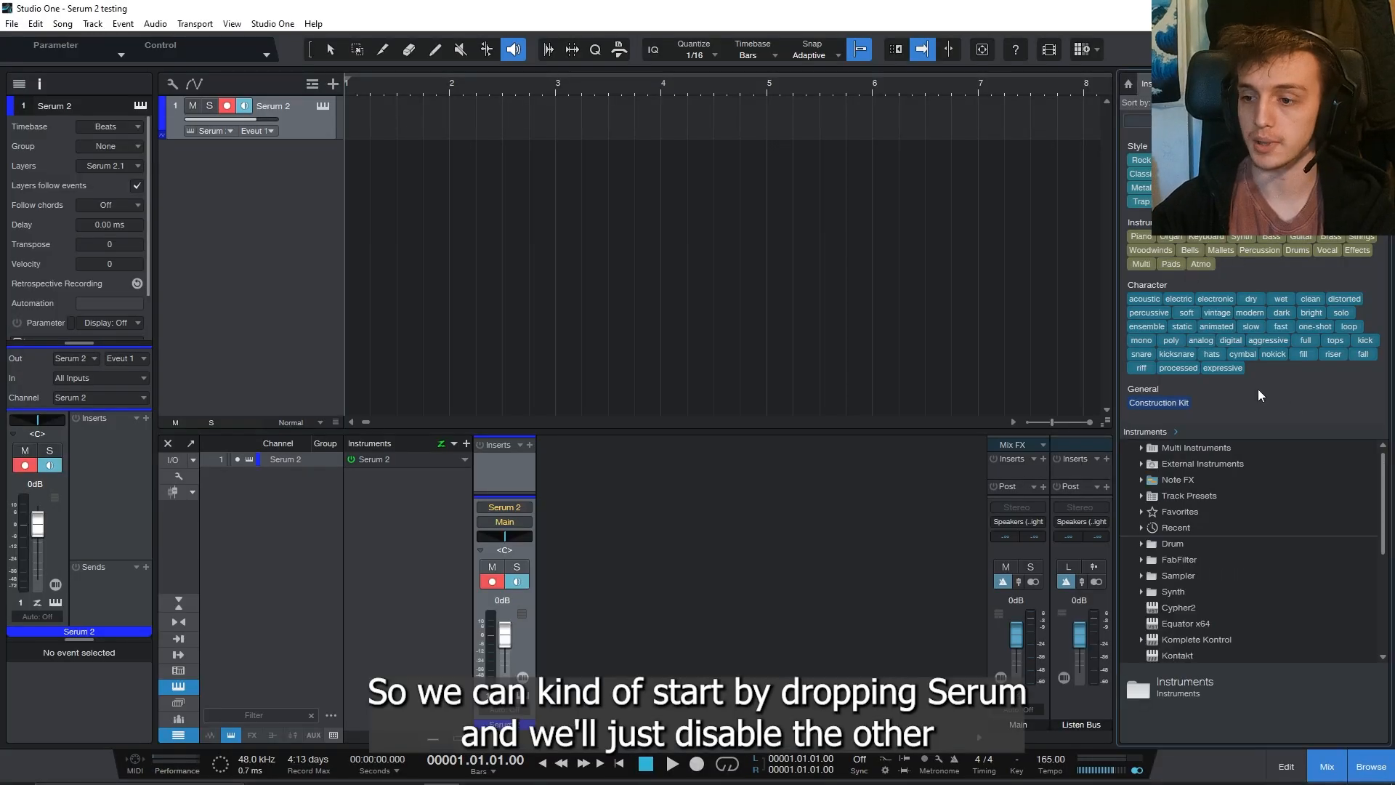
pyautogui.rightClick(317, 124)
pyautogui.click(367, 285)
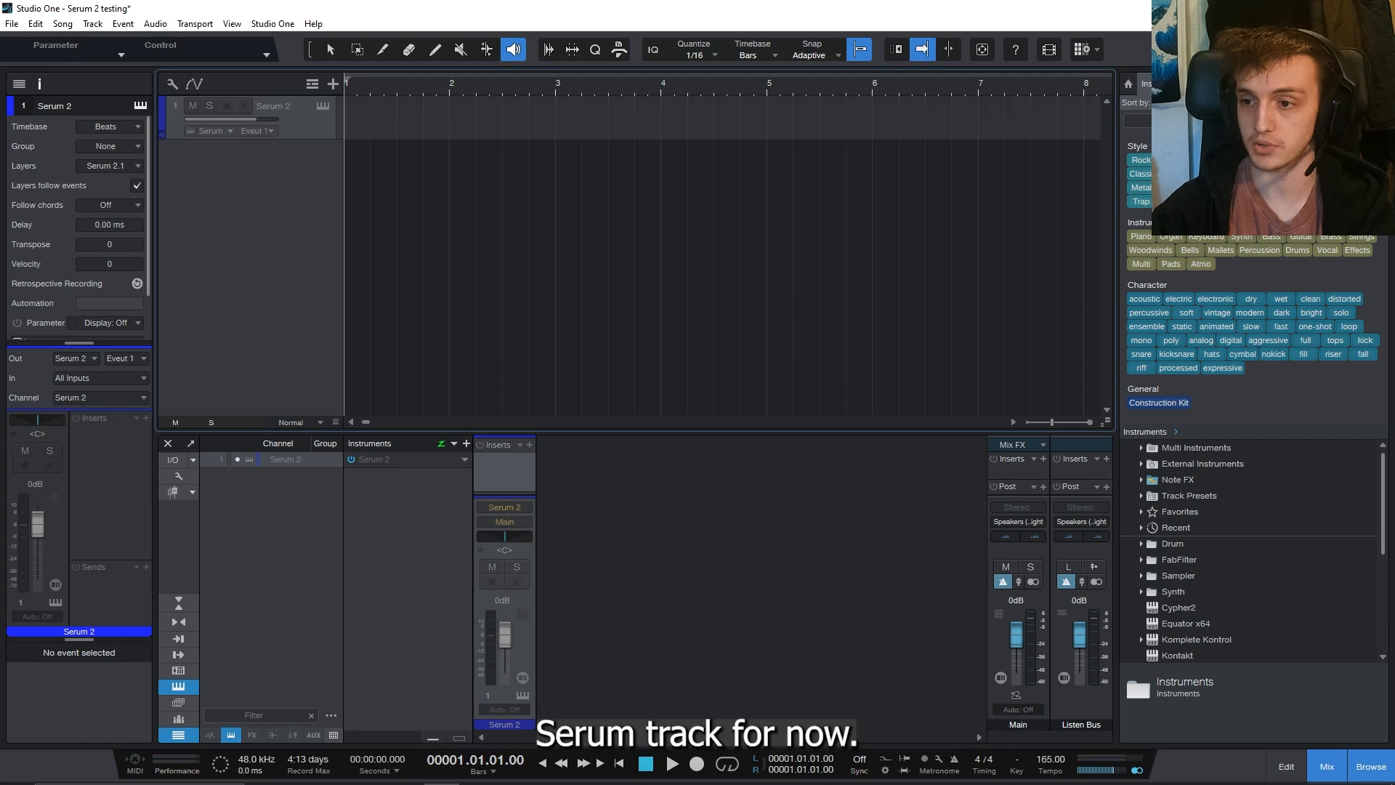
# Step: Search the instruments for "ser" and add the Serum 2 plug-in as a new track
pyautogui.click(1206, 120)
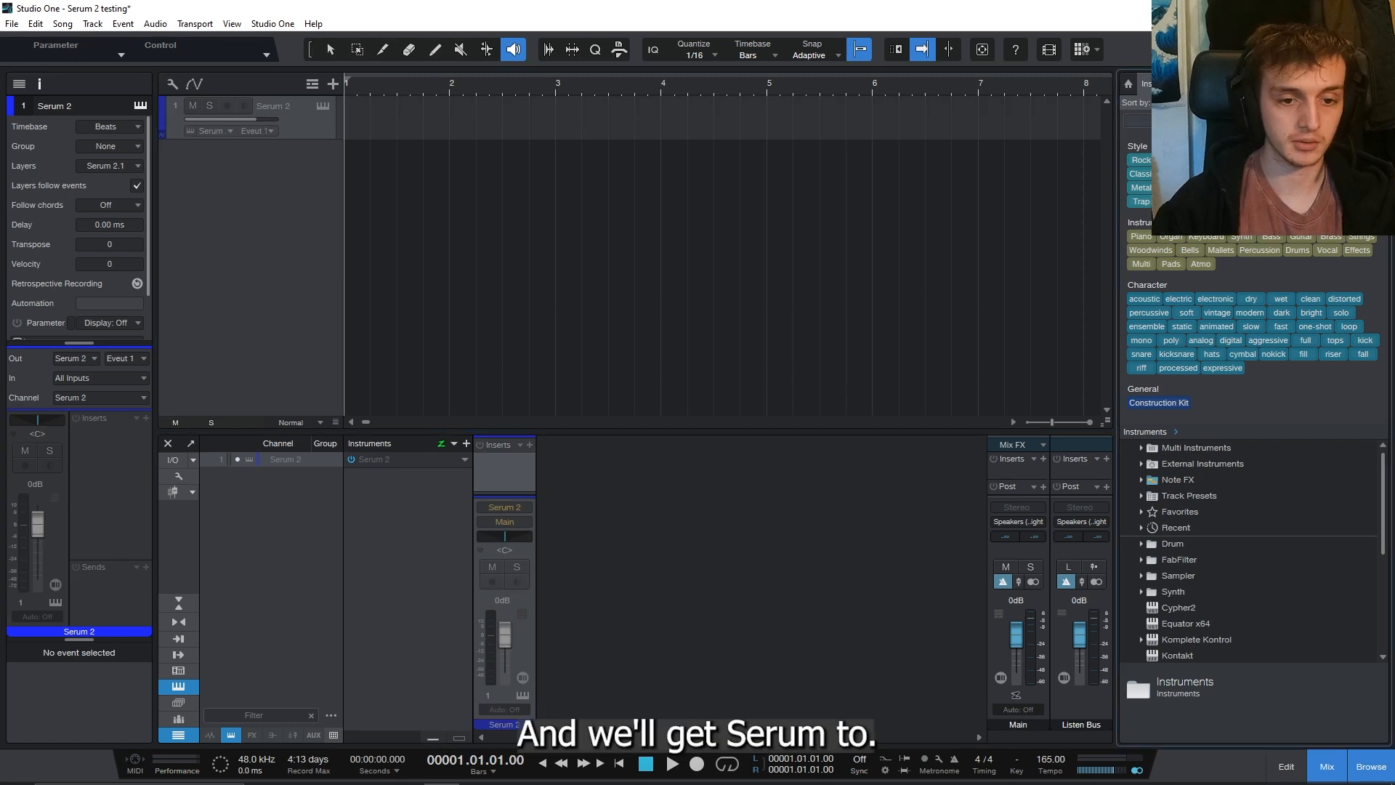
pyautogui.write('ser')
pyautogui.click(1178, 479)
pyautogui.moveTo(1177, 473); pyautogui.dragTo(221, 215)
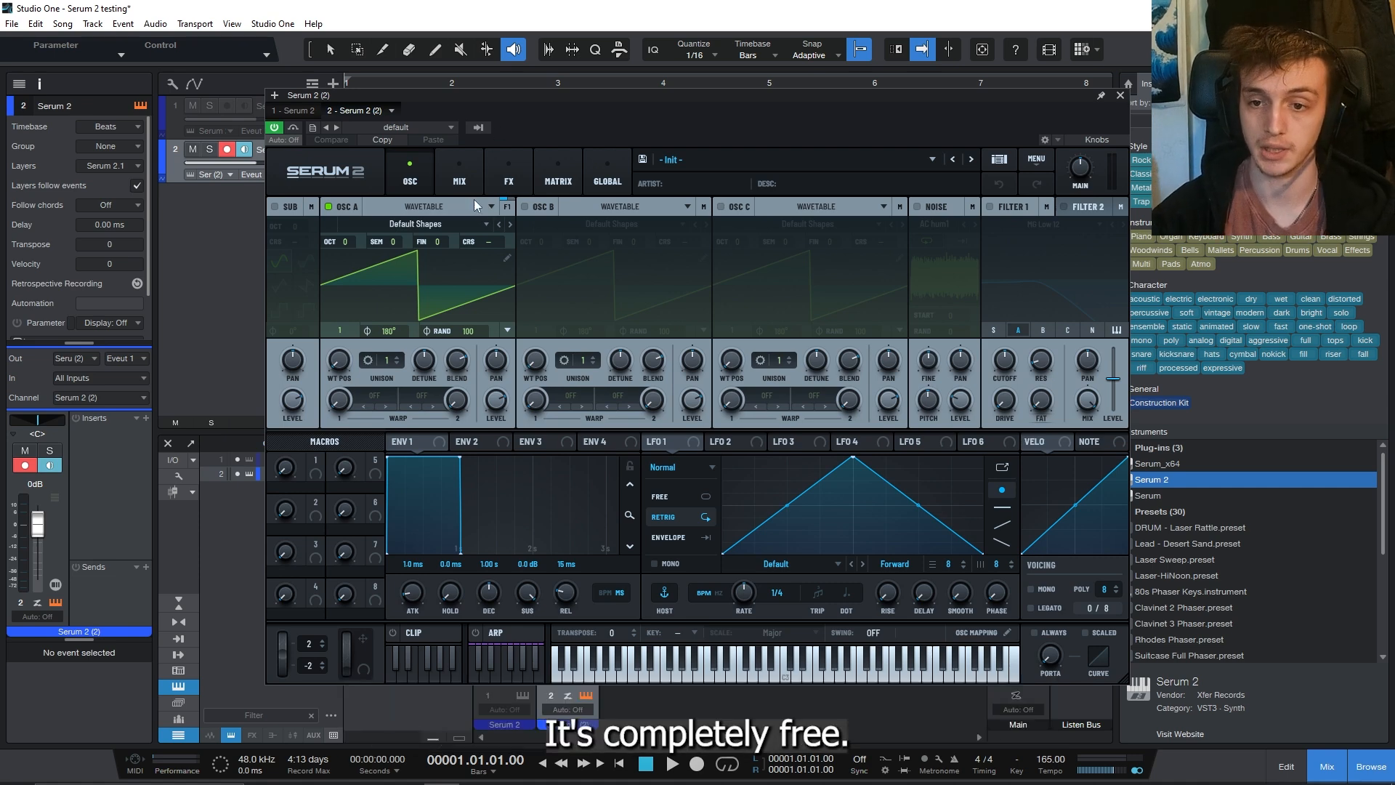
# Step: Replace the first frame of oscillator A's wavetable with the single formula sin, sin(x*pi), and leave the wavetable editor
pyautogui.click(507, 258)
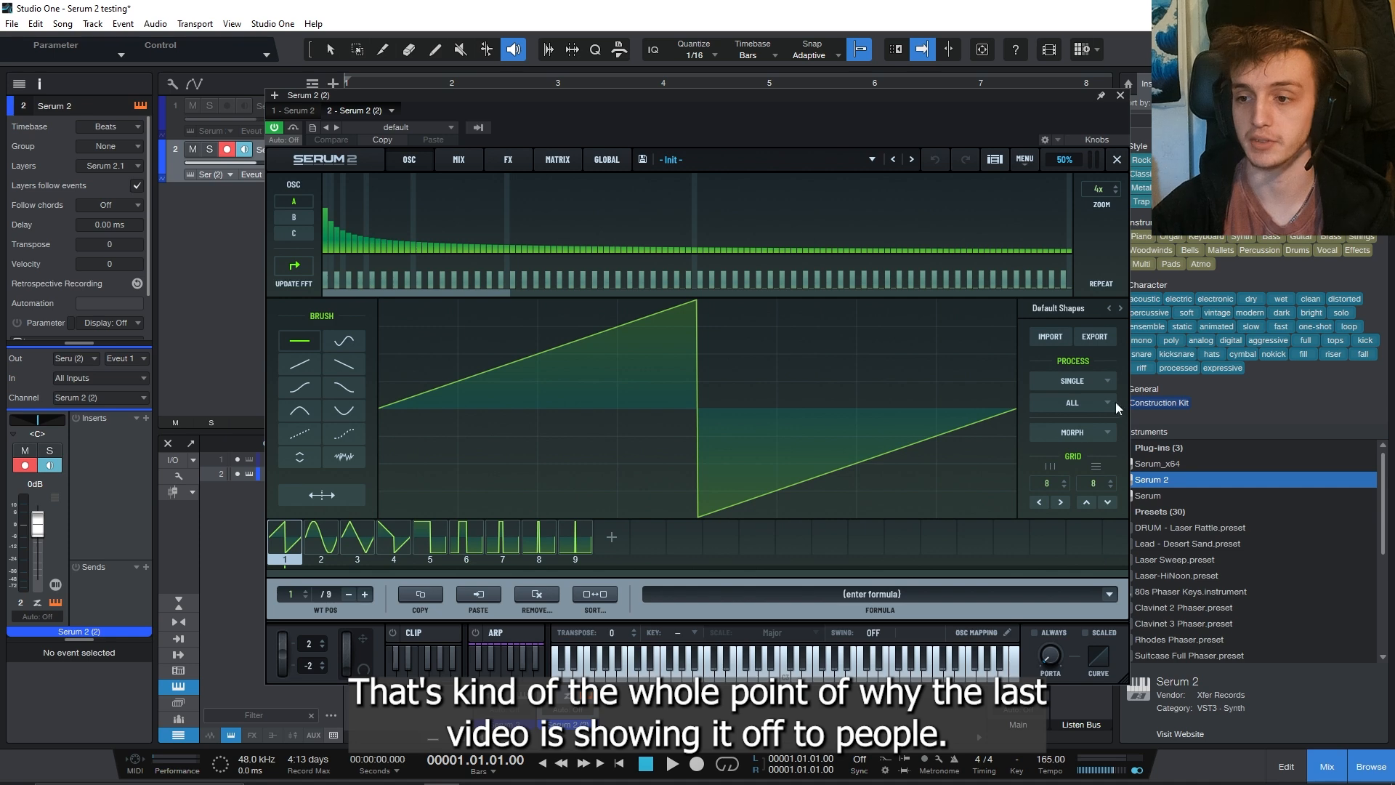
pyautogui.click(1109, 595)
pyautogui.moveTo(1153, 615)
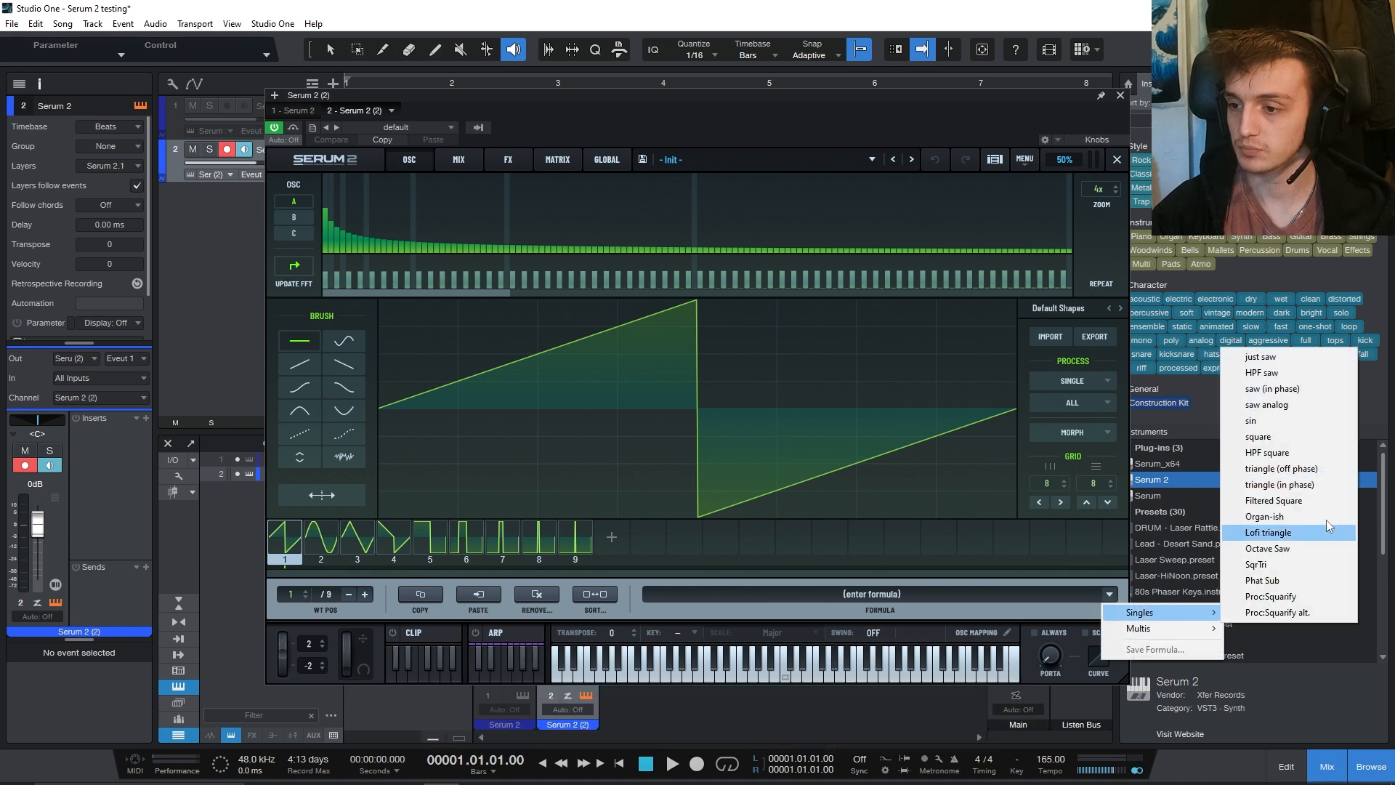
pyautogui.click(1251, 420)
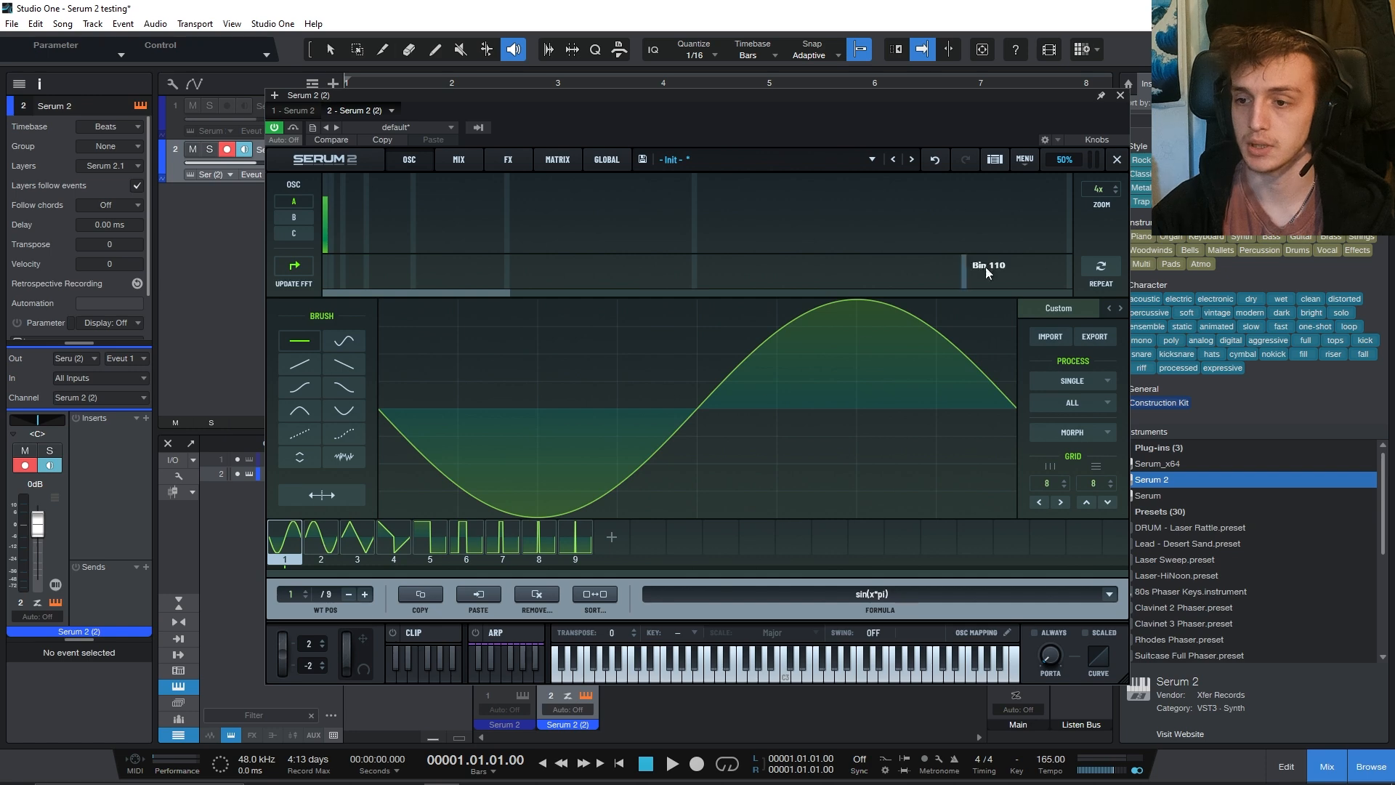
pyautogui.click(1116, 160)
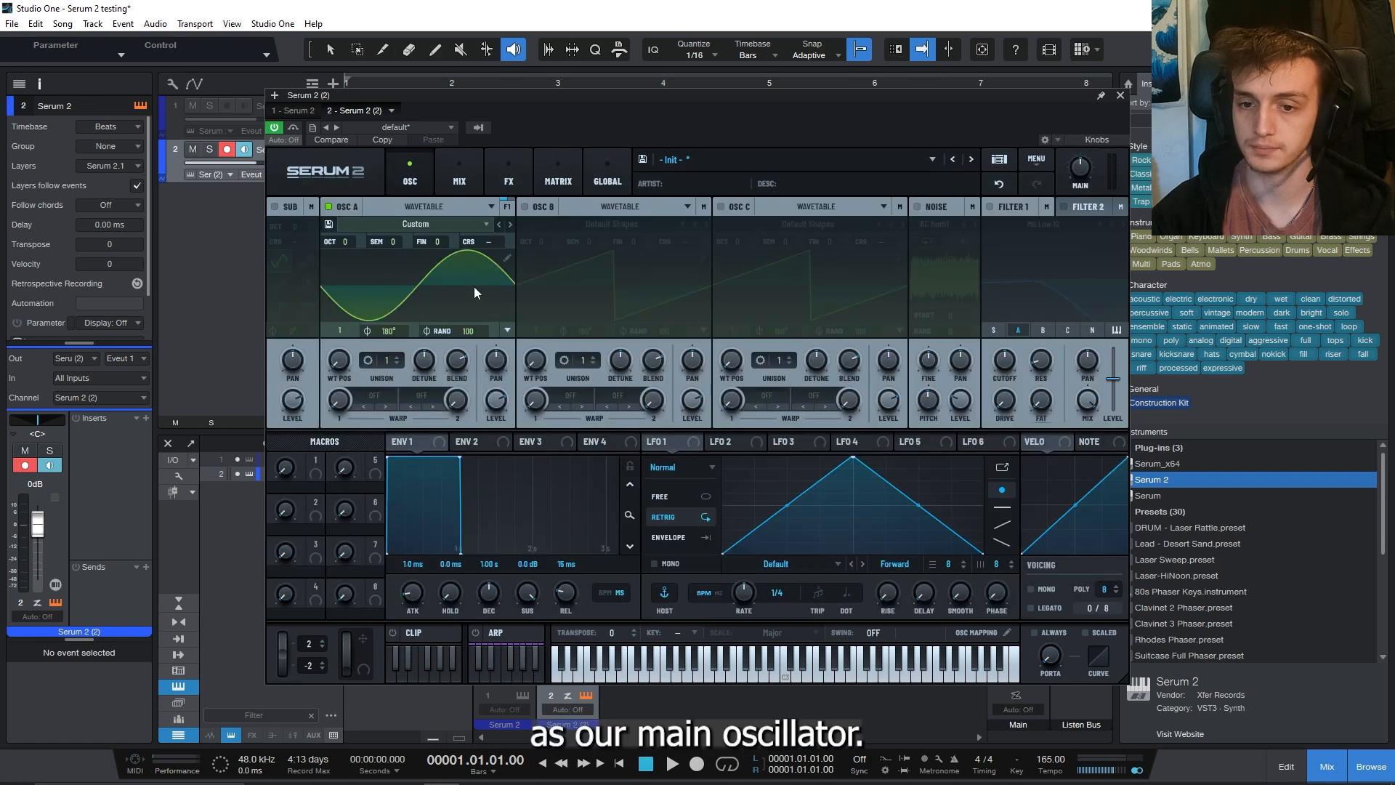
# Step: Morph oscillator A's wavetable with Morph - Crossfade, leave the wavetable editor and put the wavetable position at 1
pyautogui.click(507, 257)
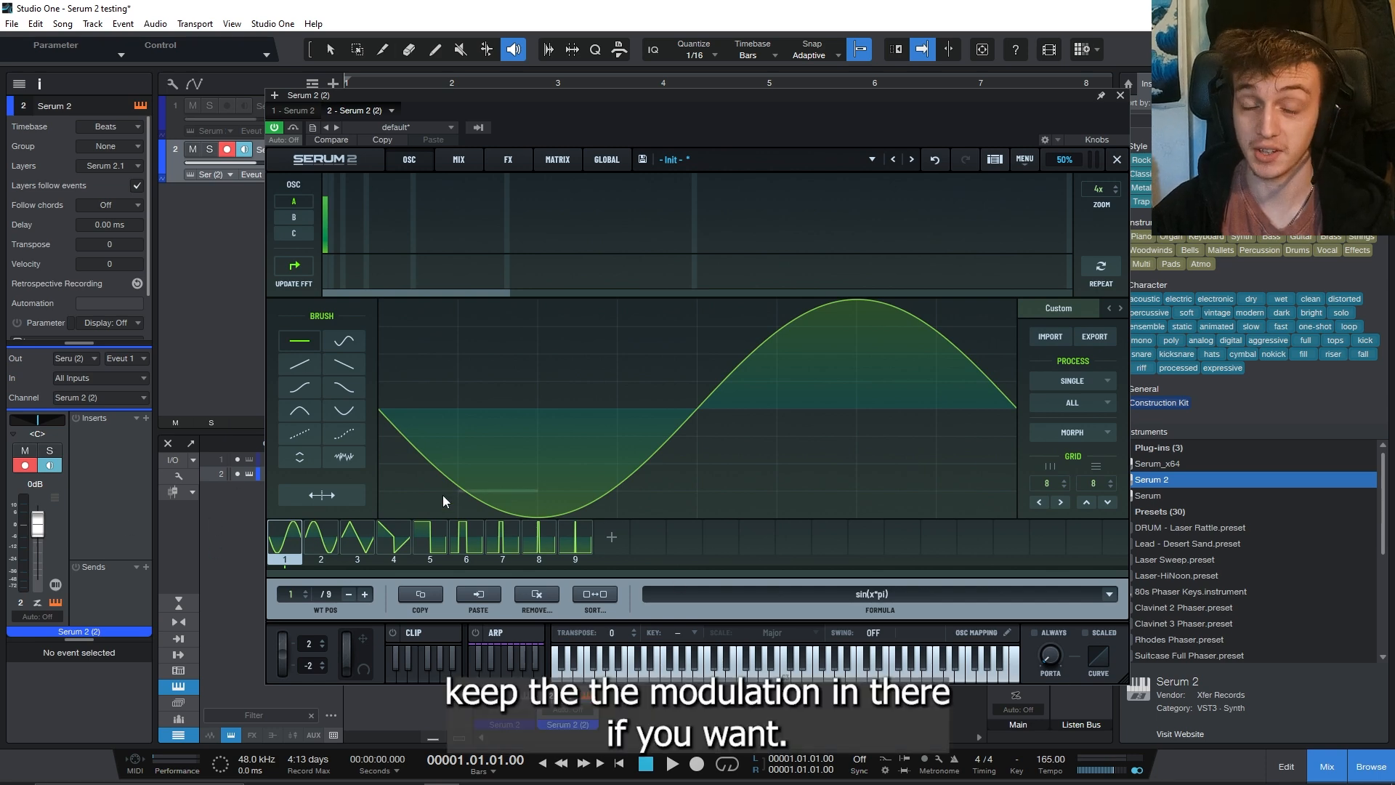
pyautogui.click(1074, 433)
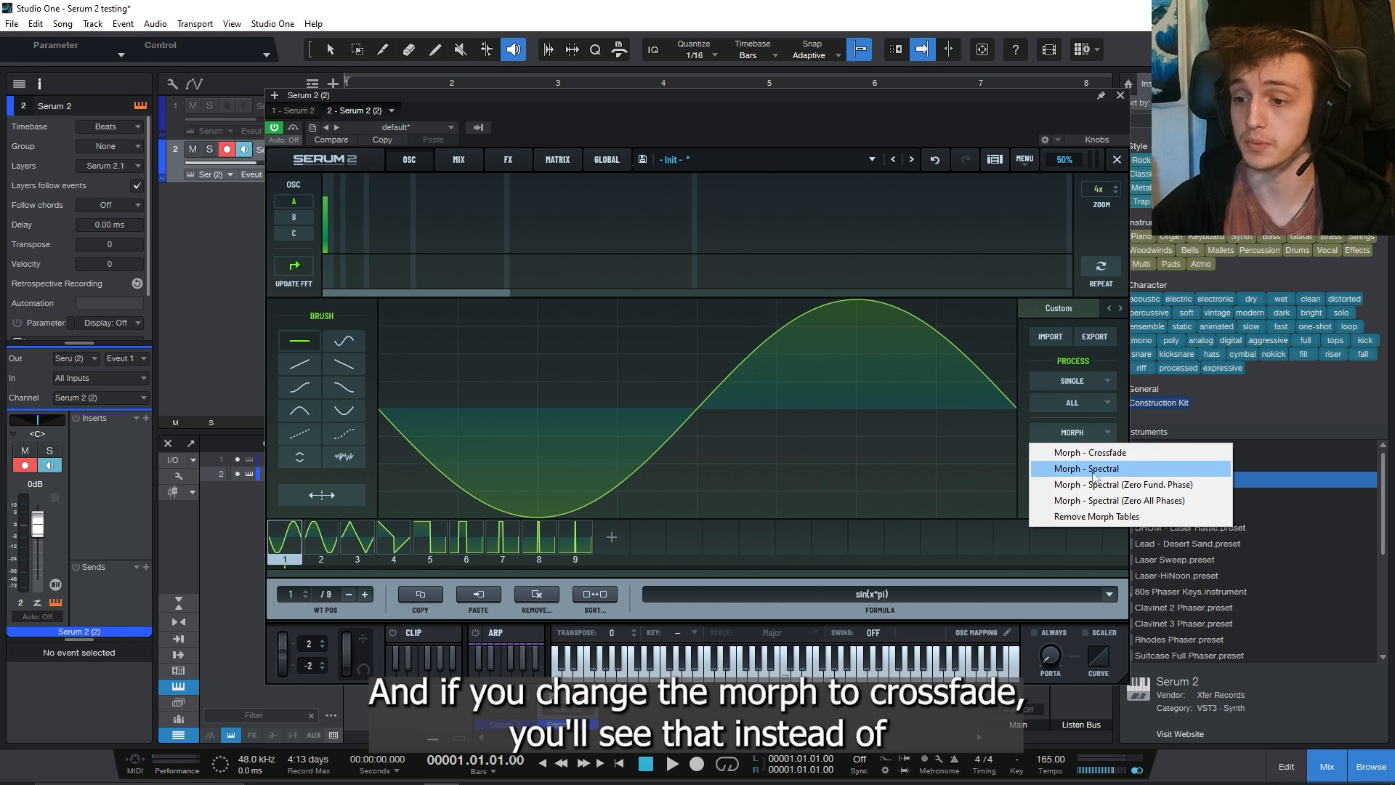
pyautogui.click(1104, 453)
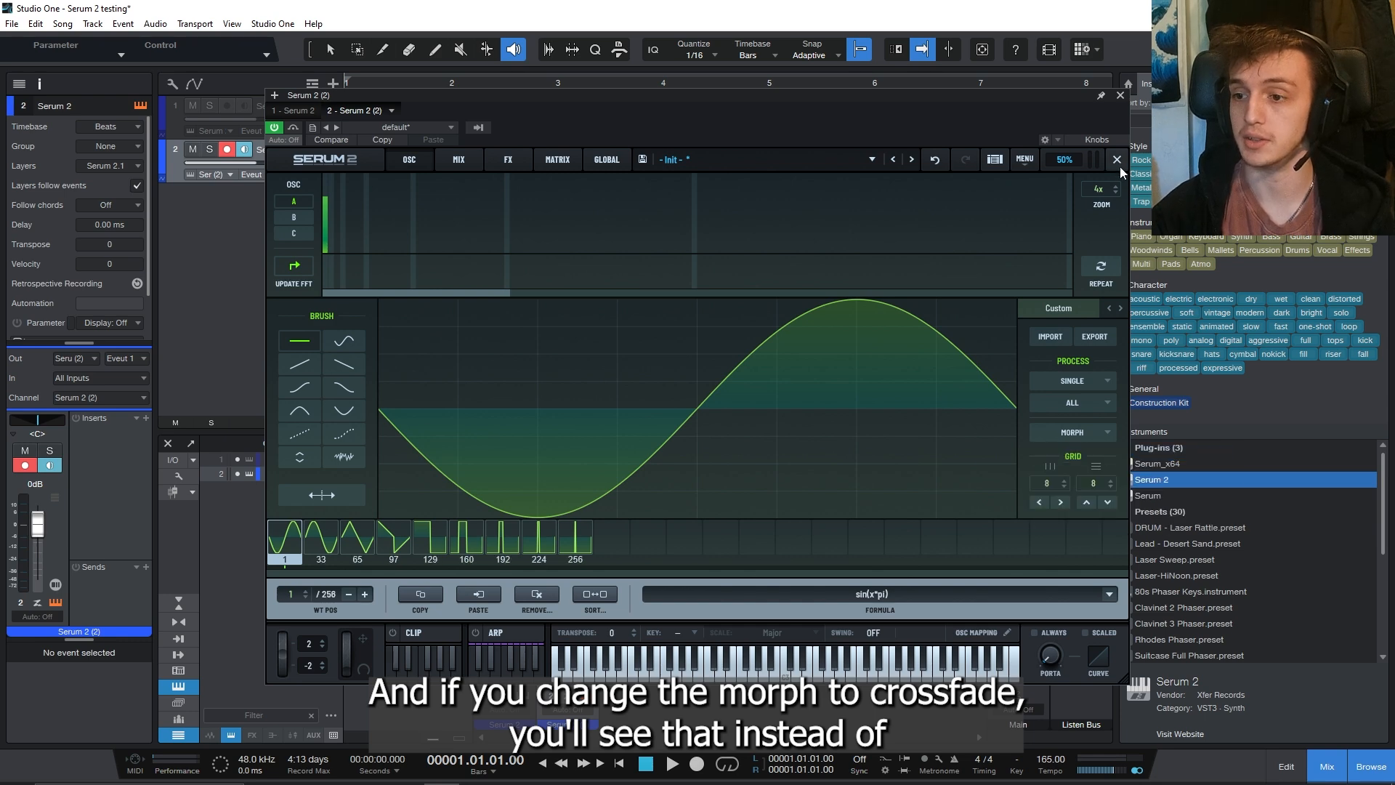
pyautogui.click(1117, 160)
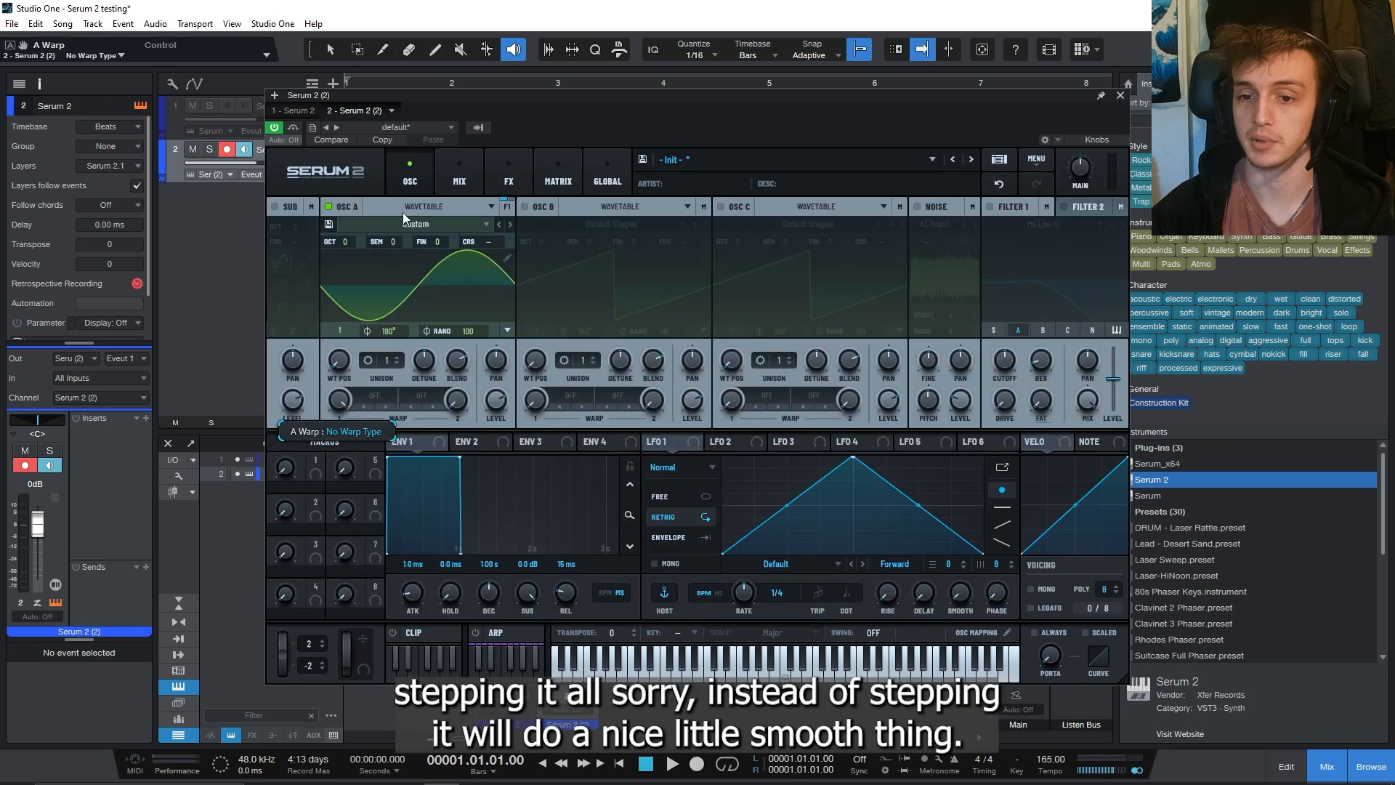
pyautogui.moveTo(341, 366); pyautogui.dragTo(321, 395)
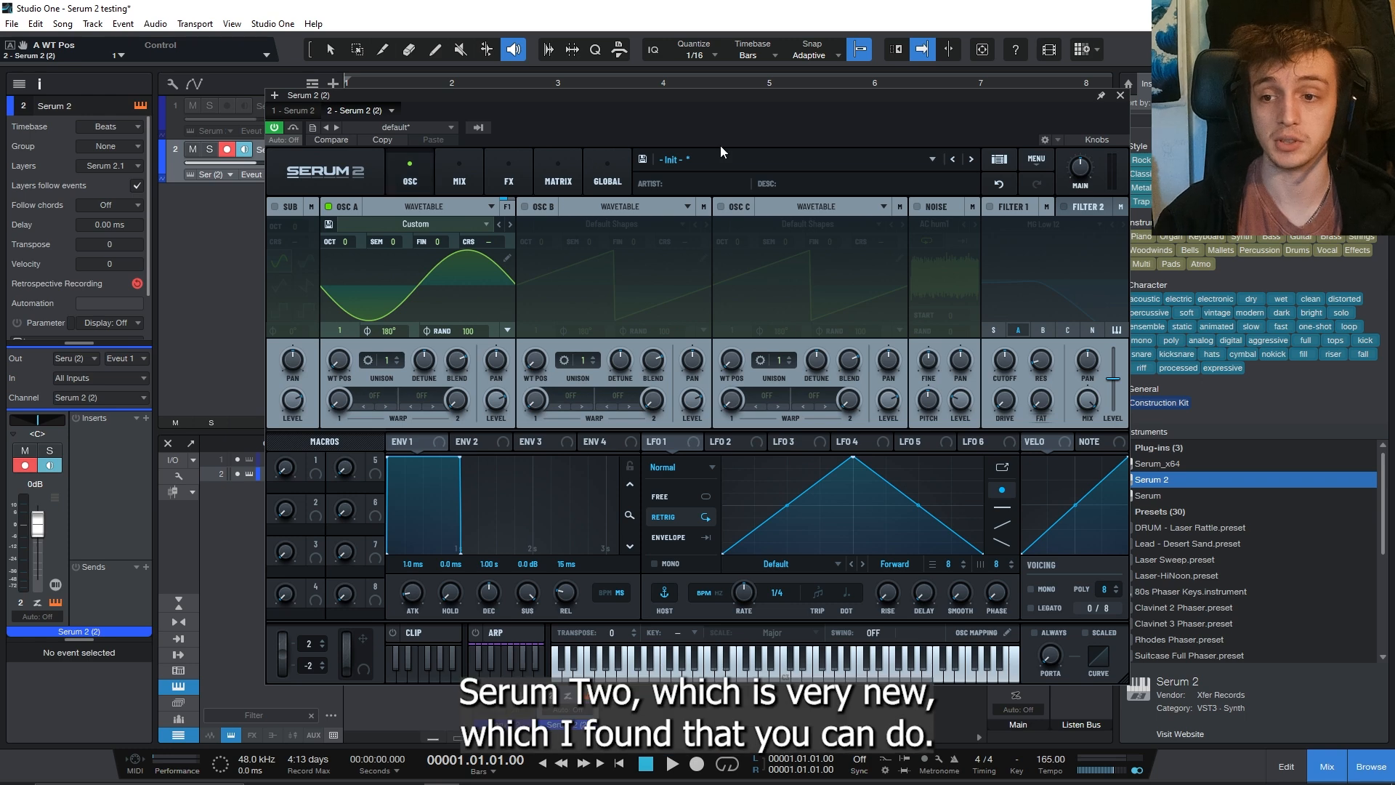
# Step: Enable the Noise oscillator and set its source to the White noise color
pyautogui.click(919, 206)
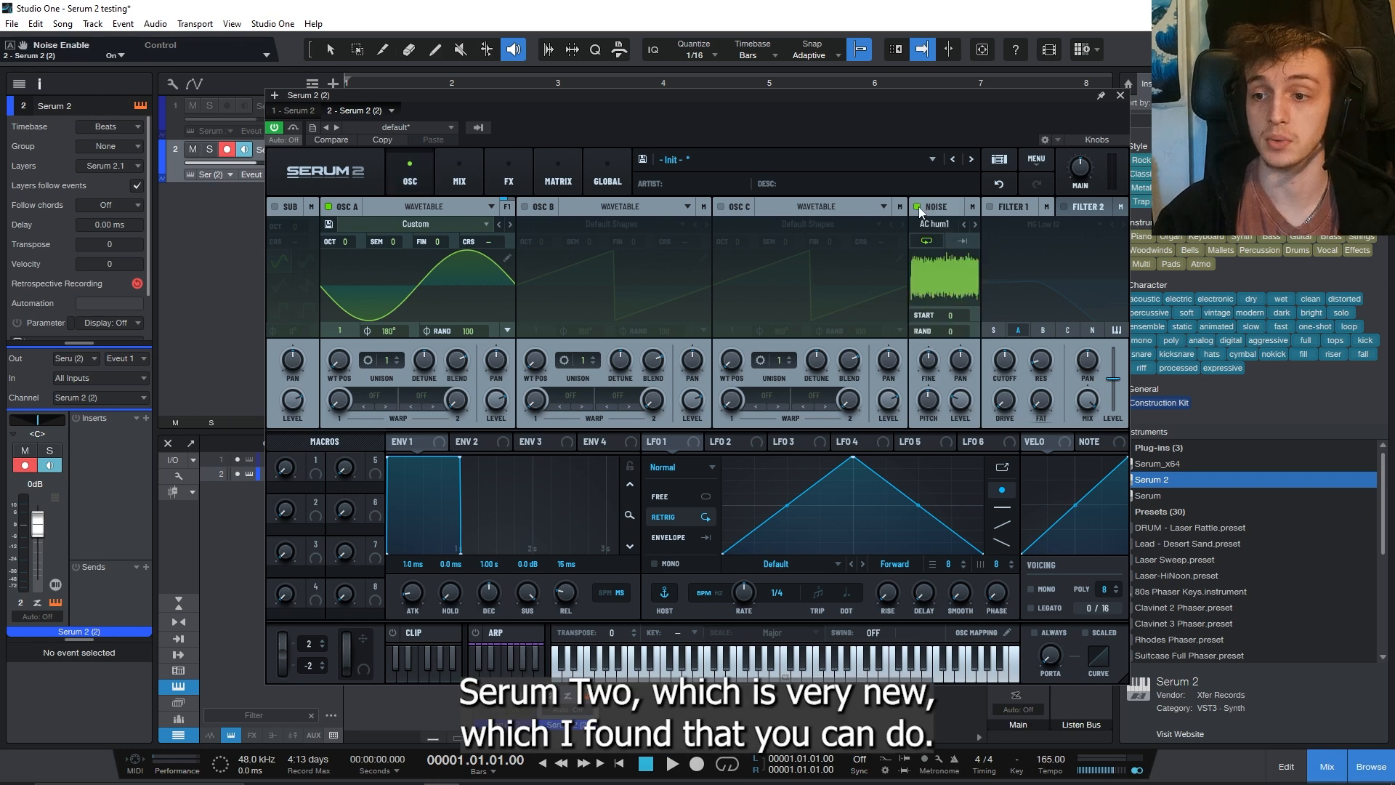
pyautogui.click(934, 224)
pyautogui.moveTo(969, 356)
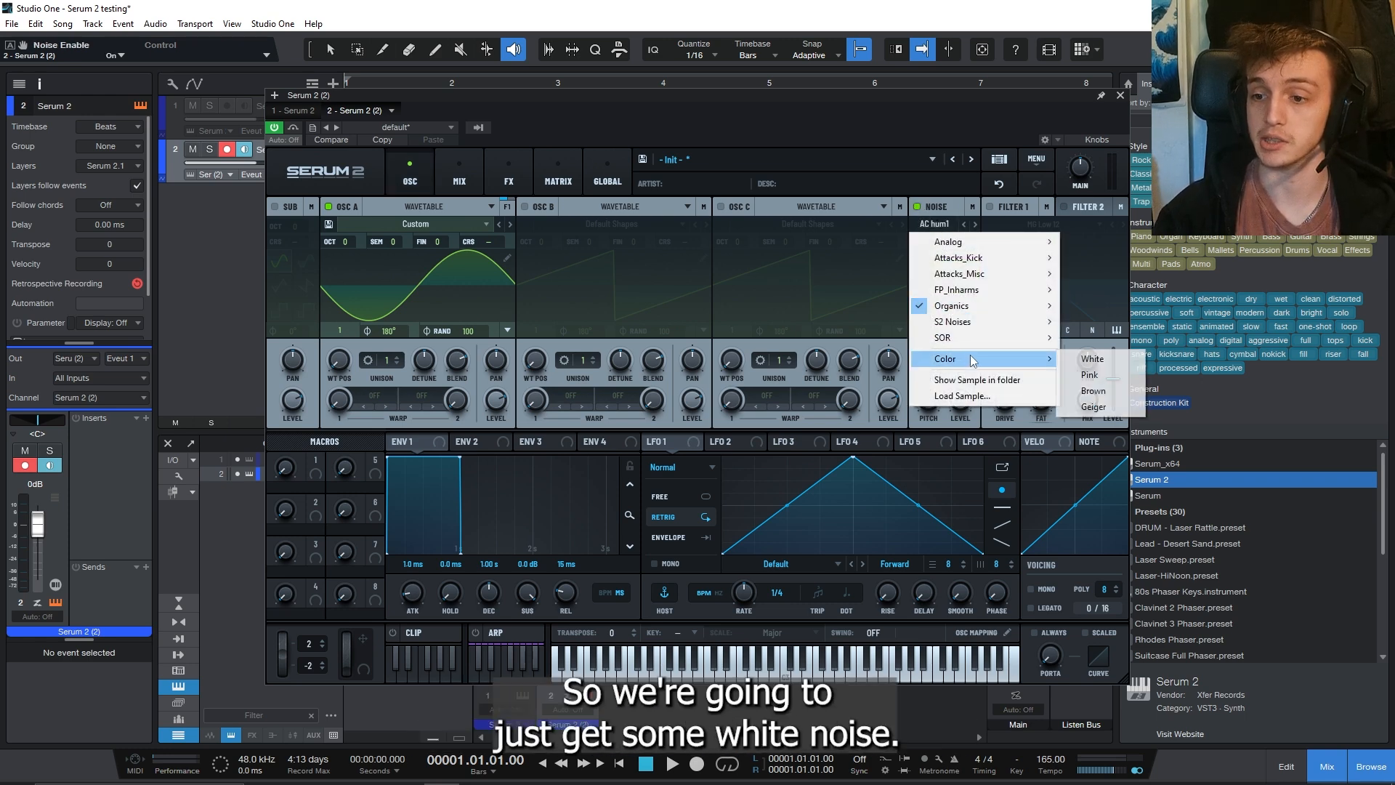
pyautogui.click(1087, 359)
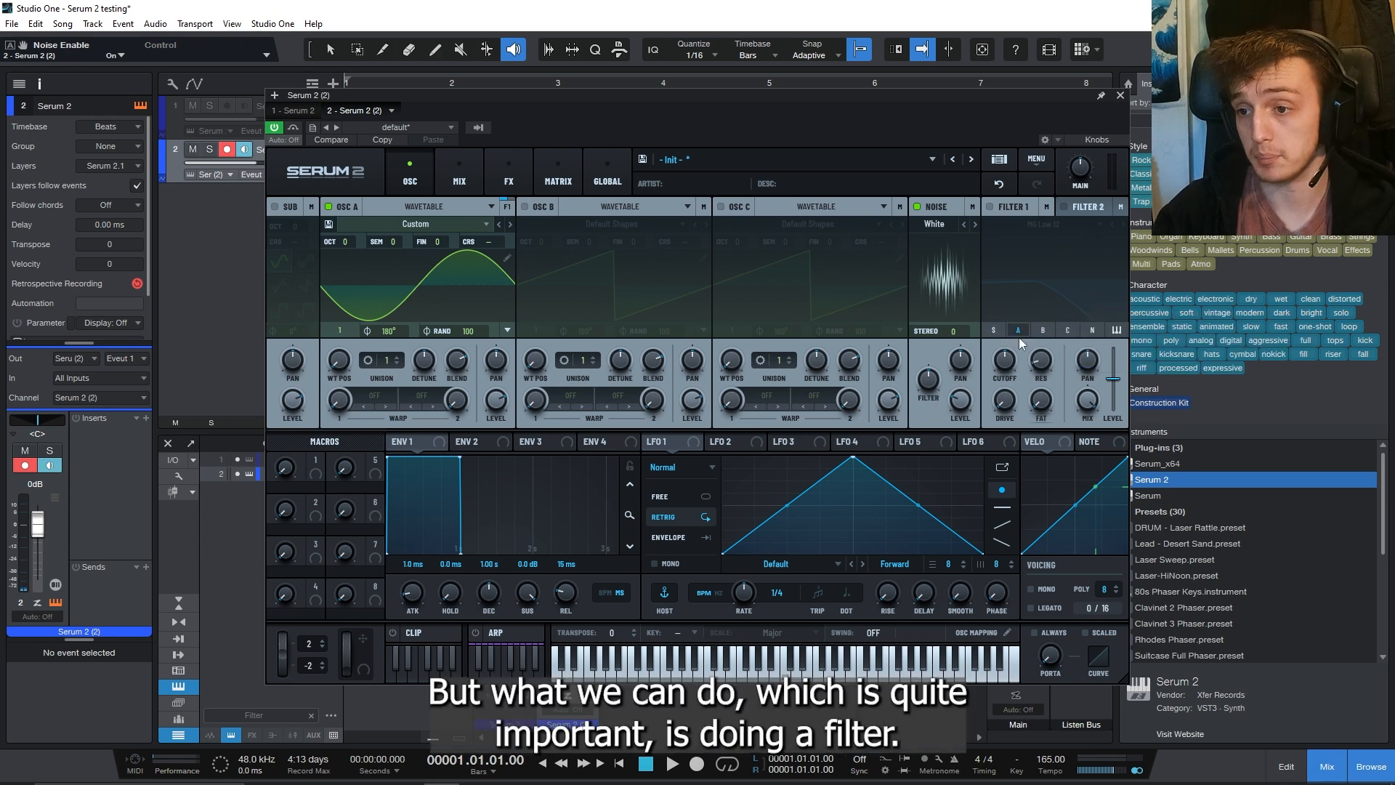
# Step: Enable Filter 1 with the Misc type Ring Mod and route the noise through it instead of oscillator A
pyautogui.click(991, 207)
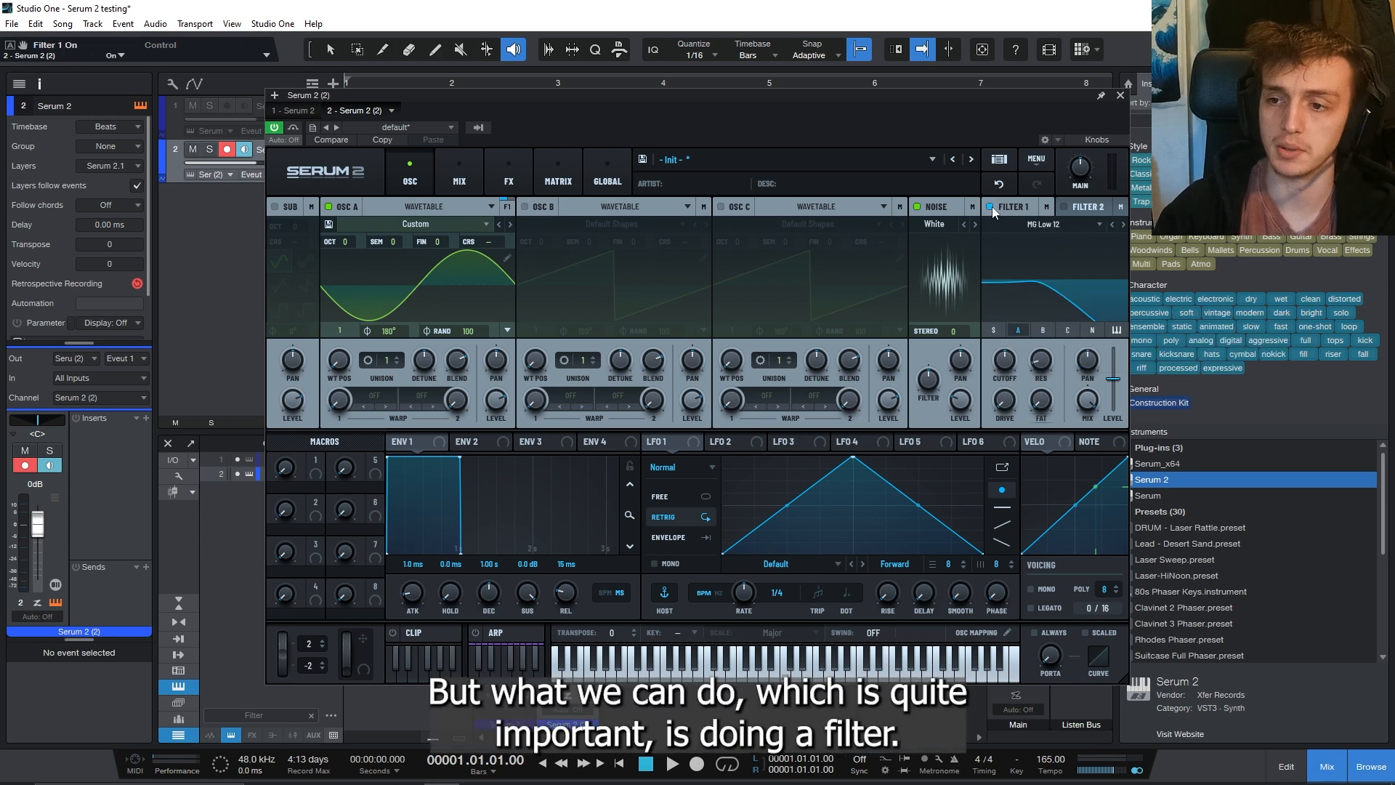
pyautogui.click(1047, 223)
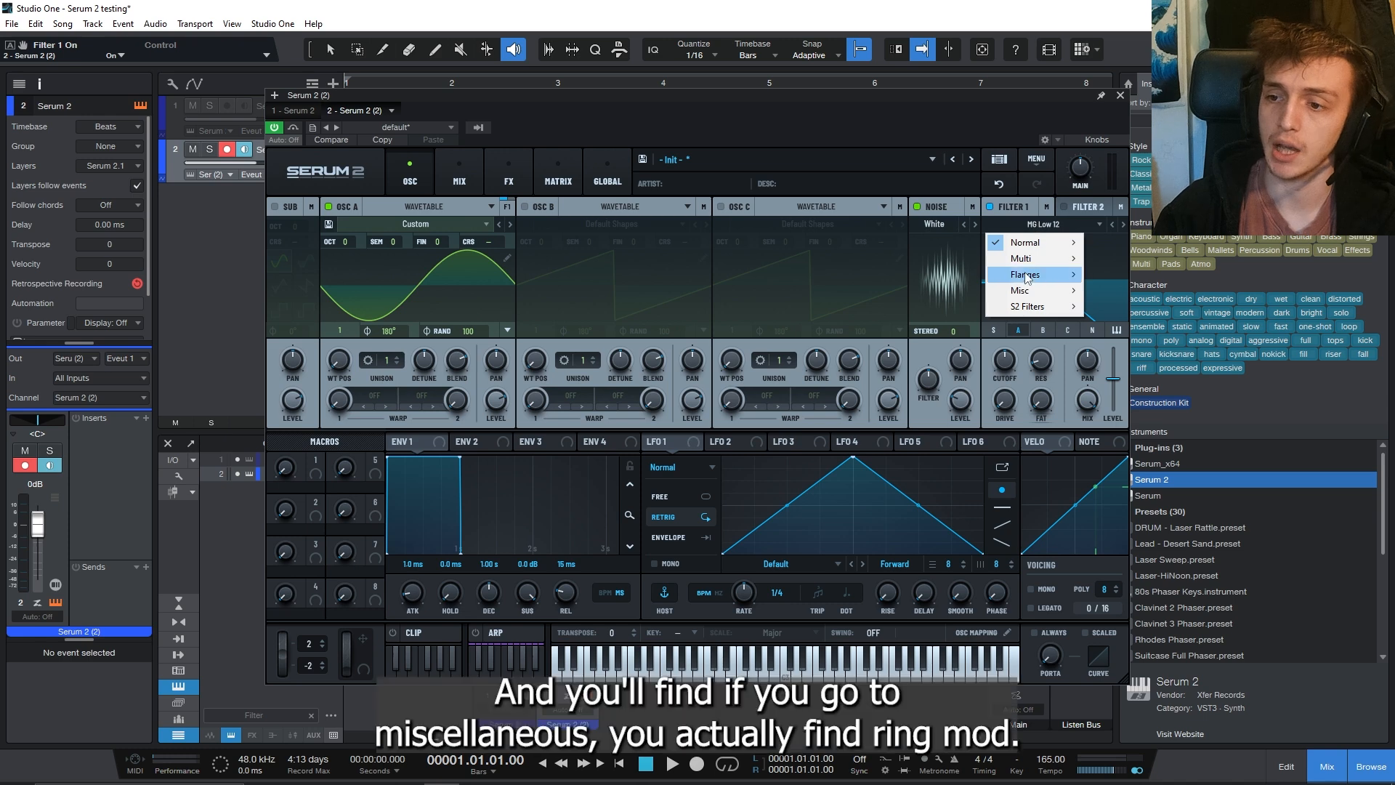
pyautogui.moveTo(1025, 295)
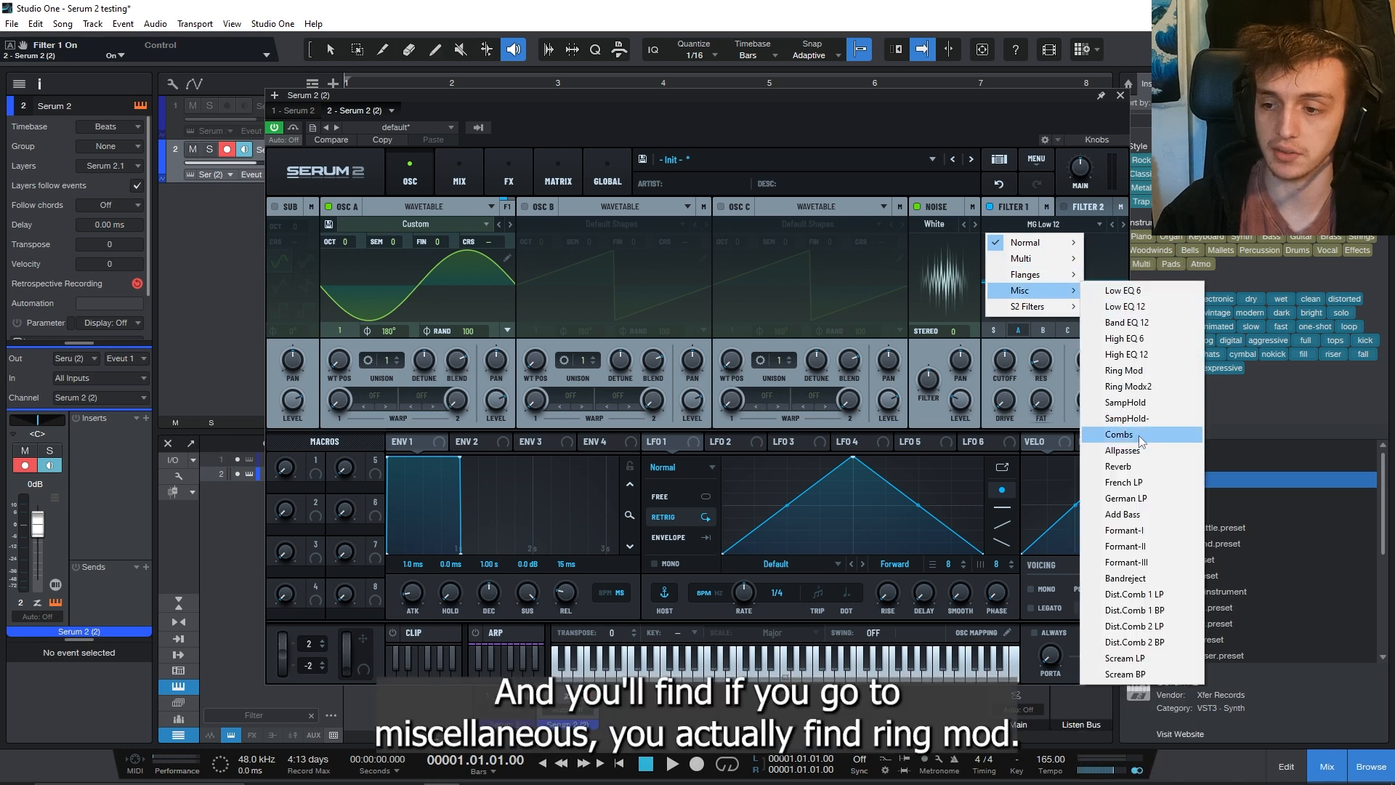
pyautogui.click(1126, 375)
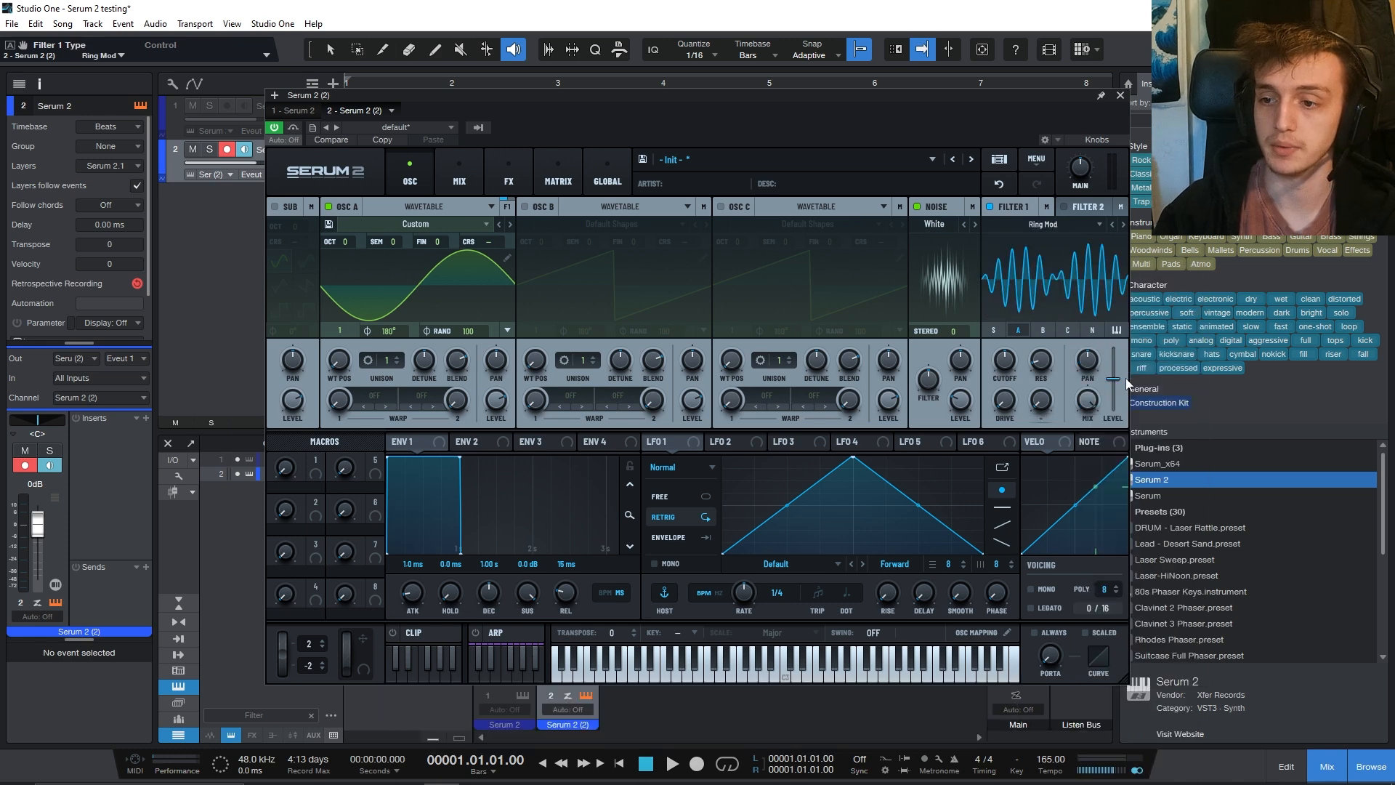
pyautogui.click(1019, 332)
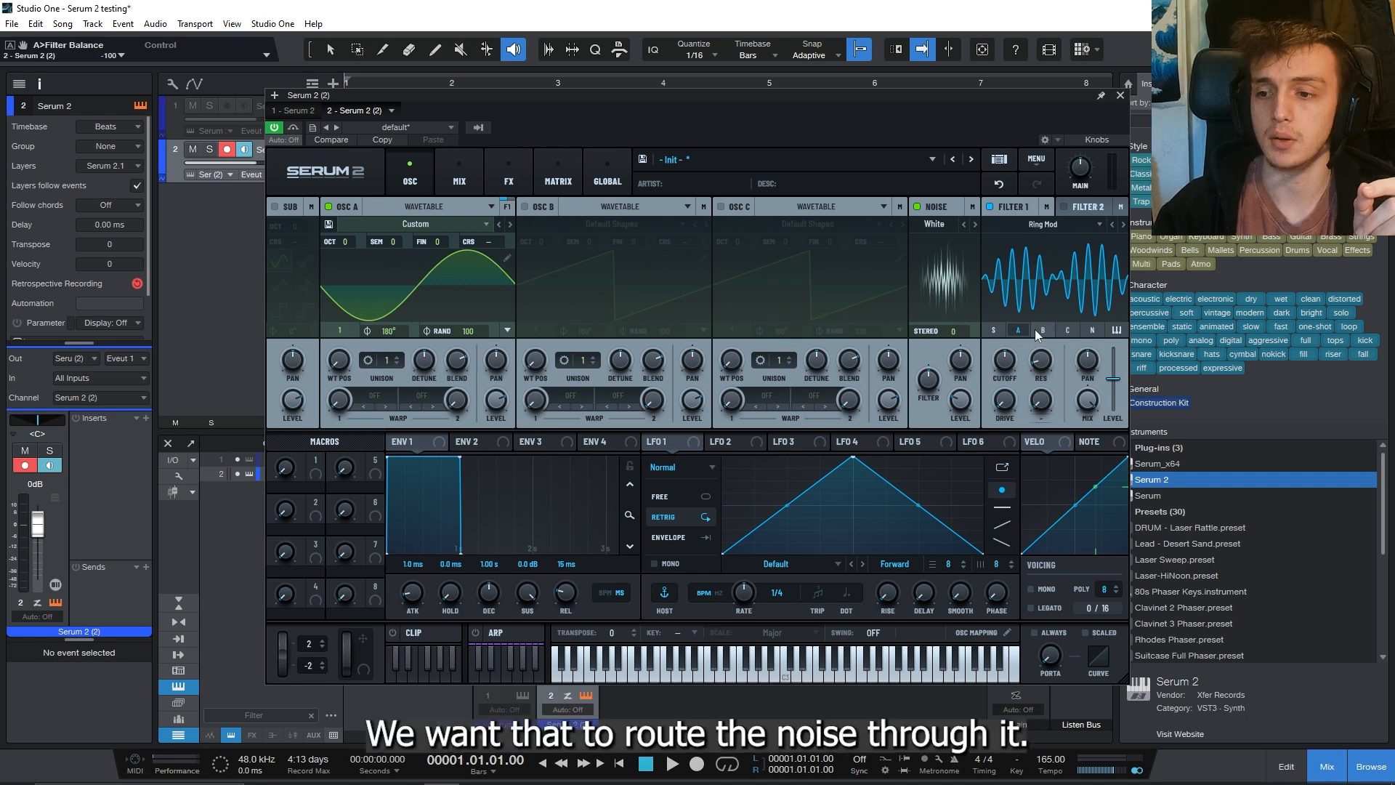
pyautogui.click(1092, 331)
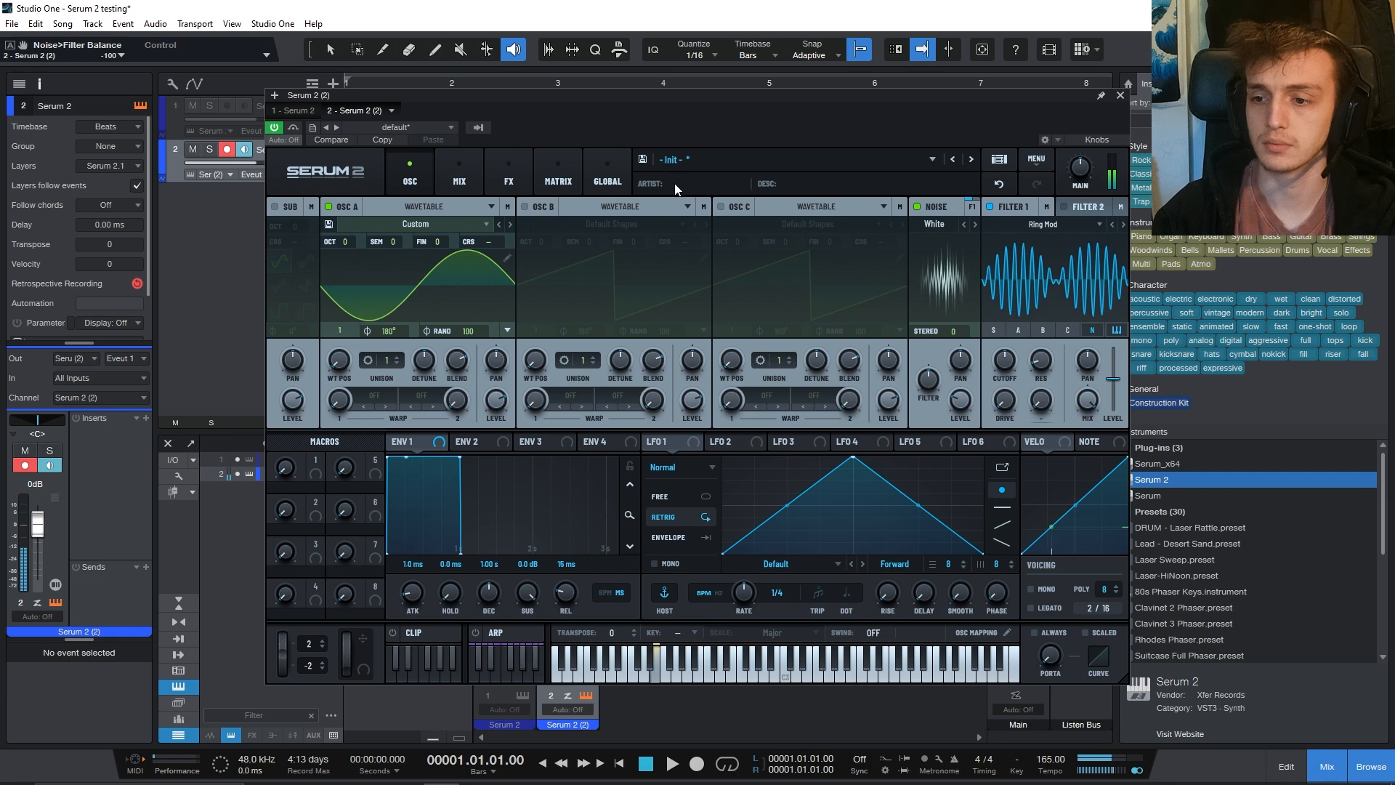
# Step: Lower Filter 1's mix to 0% for comparison and restore it to 100%
pyautogui.click(1086, 401)
pyautogui.moveTo(1087, 403); pyautogui.dragTo(1088, 664)
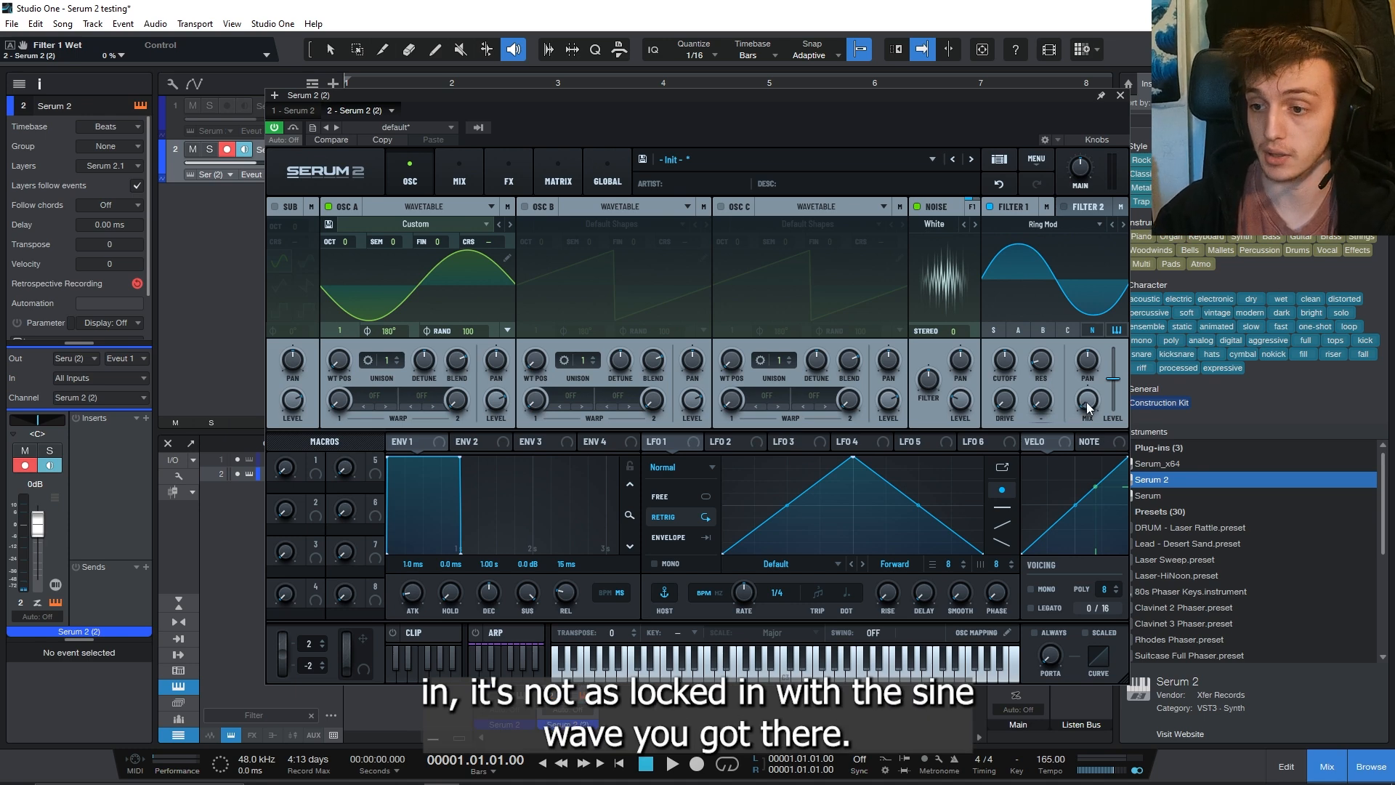
pyautogui.moveTo(1087, 403); pyautogui.dragTo(1092, 378)
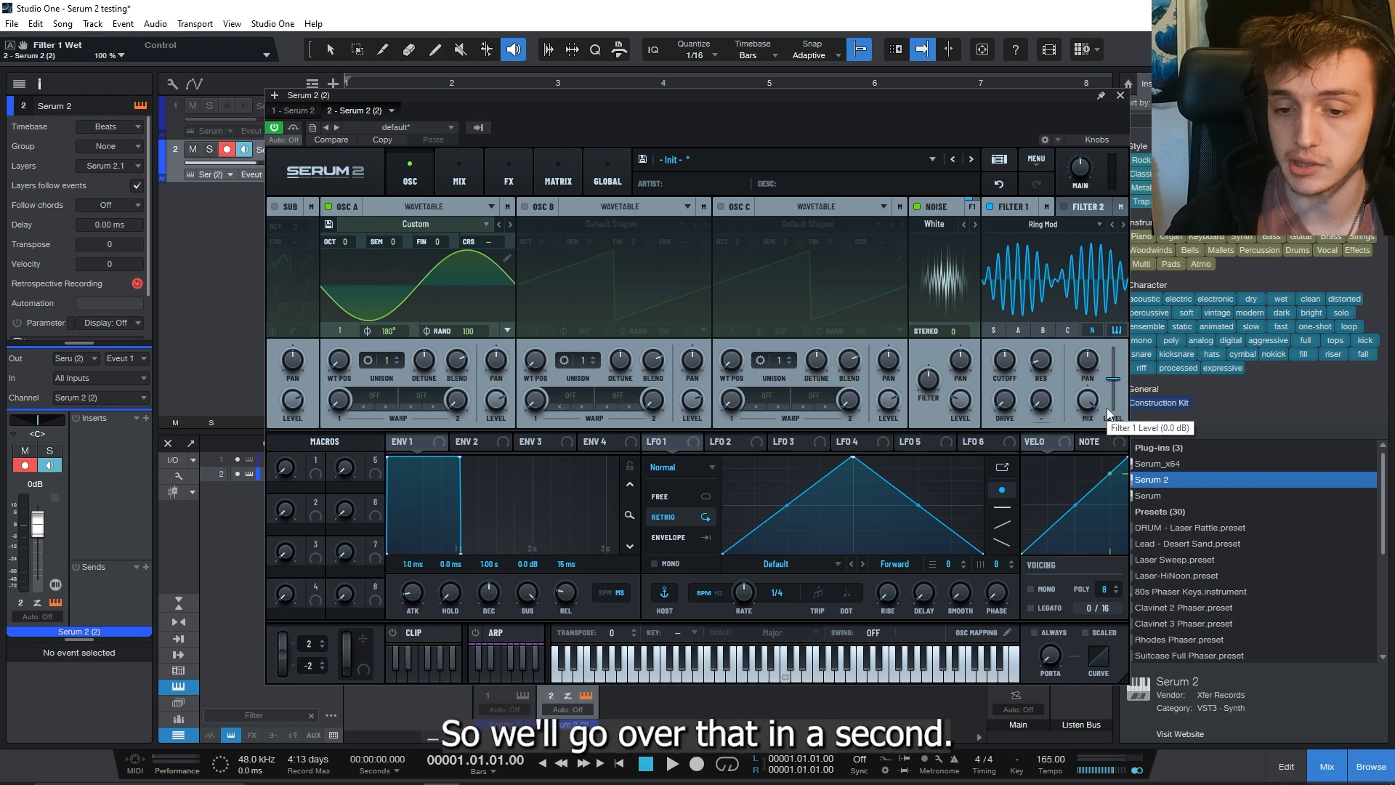
# Step: In the mixer, set oscillator A's output routing to None and raise its Bus 1 and Bus 2 sends to 100%
pyautogui.click(453, 181)
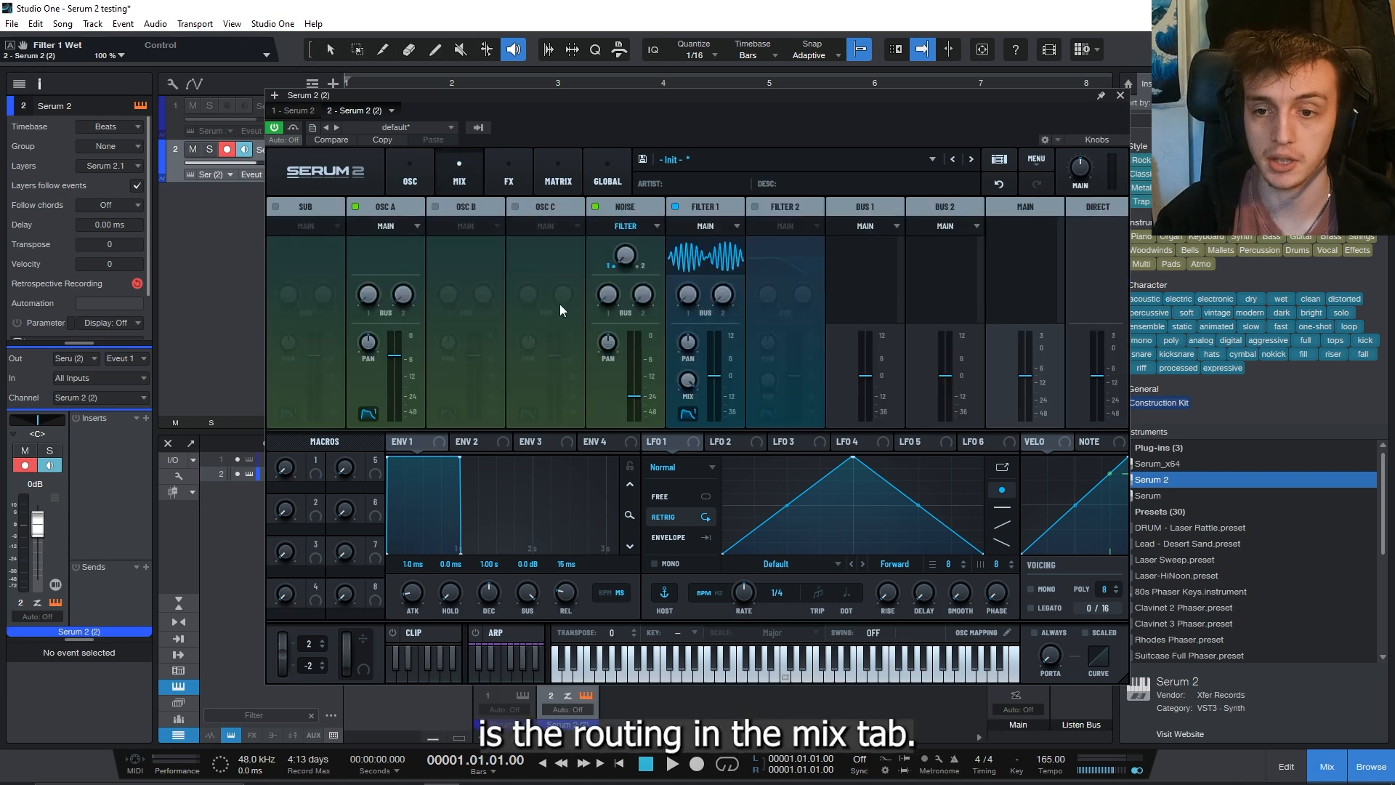
pyautogui.click(391, 225)
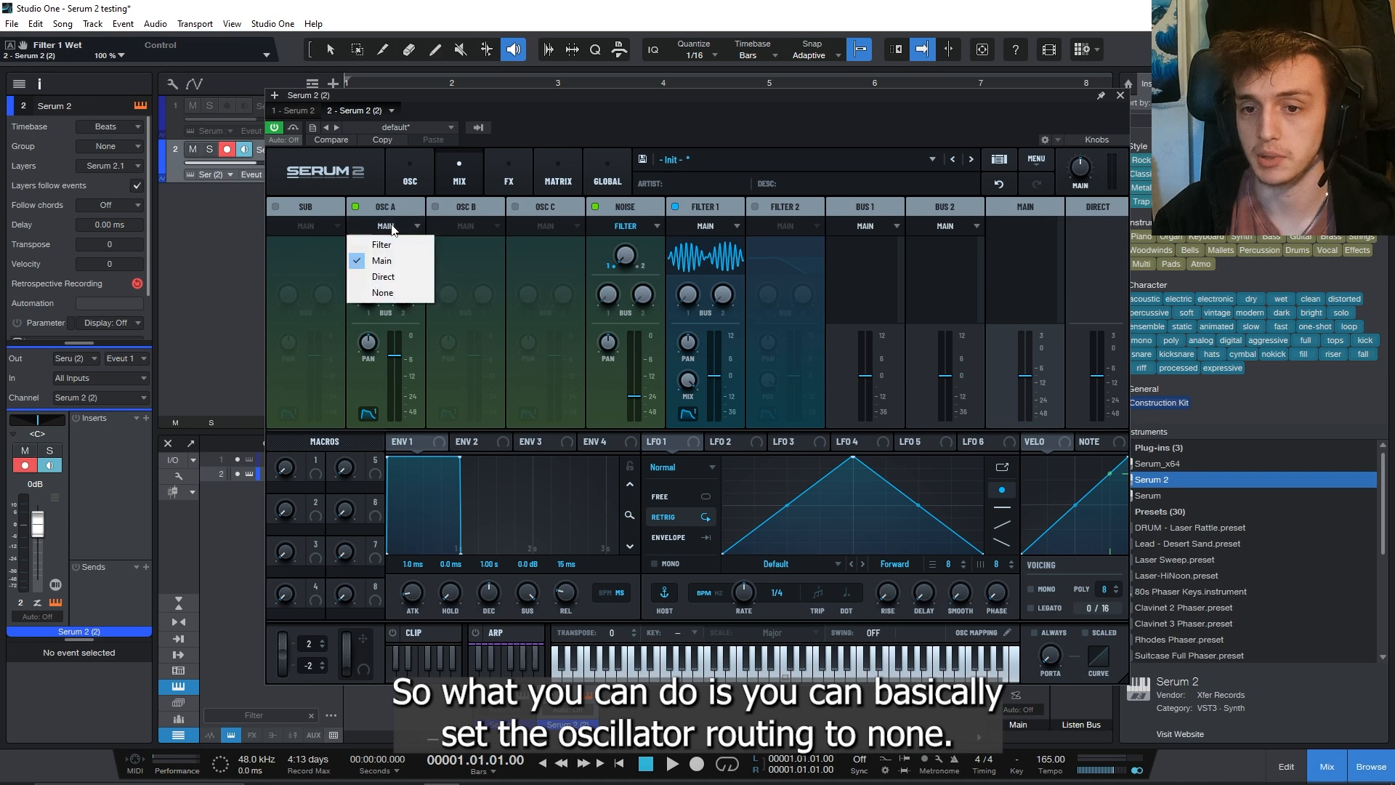
pyautogui.click(383, 293)
pyautogui.moveTo(368, 294); pyautogui.dragTo(431, 87)
pyautogui.moveTo(407, 296); pyautogui.dragTo(414, 29)
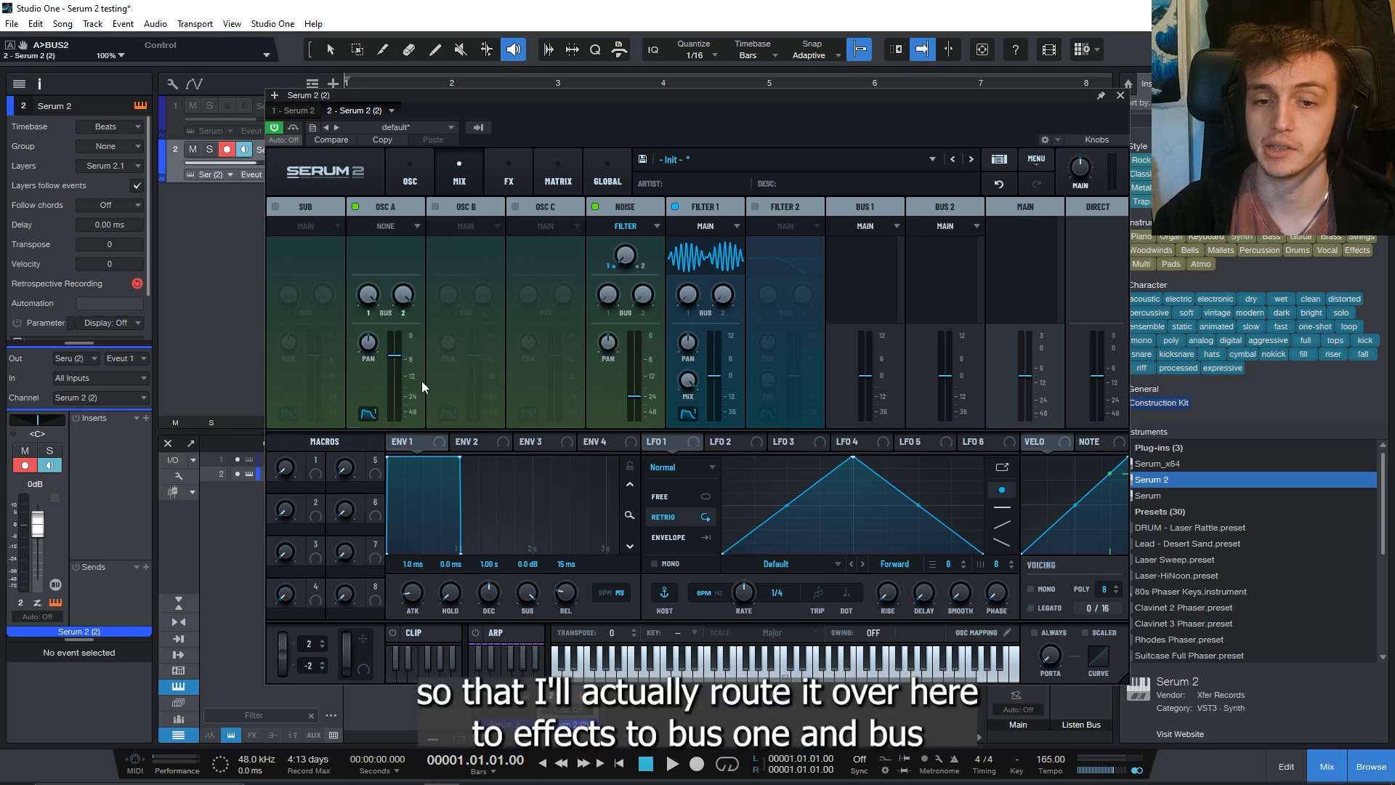
# Step: Check the effects chains of Bus 1 and Bus 2
pyautogui.click(506, 173)
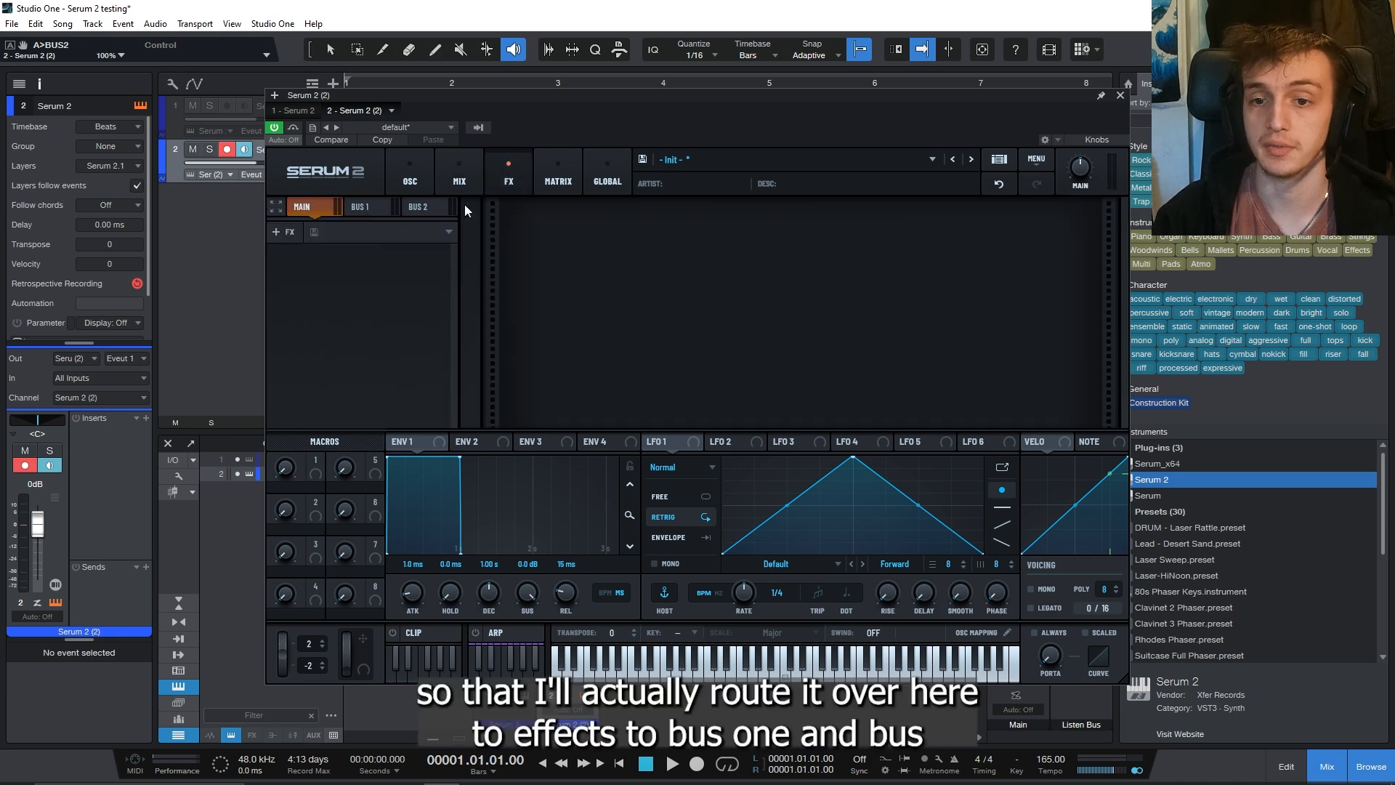
pyautogui.click(368, 207)
pyautogui.click(426, 207)
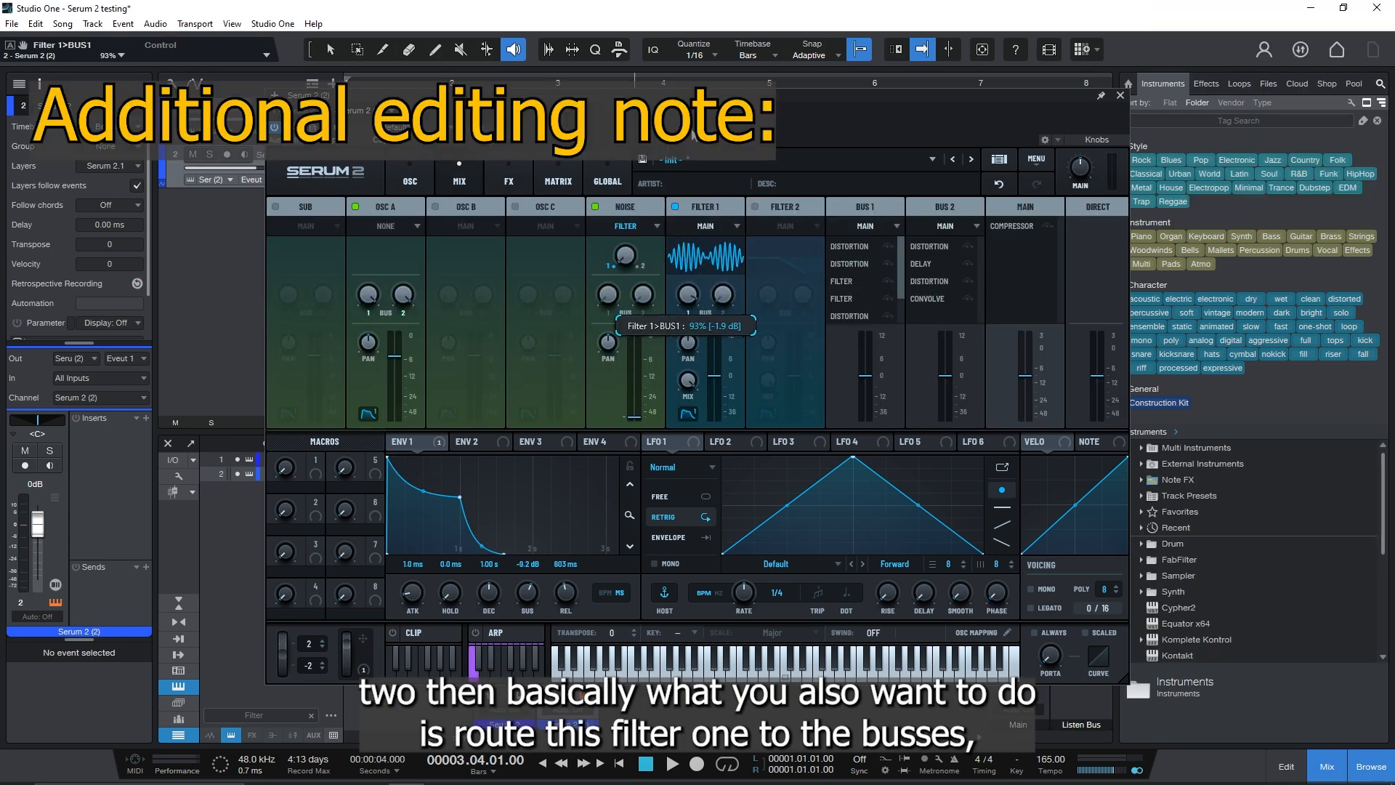
# Step: Raise Filter 1's sends to the buses and set oscillator A's wavetable position to 1
pyautogui.moveTo(728, 295); pyautogui.dragTo(783, 2)
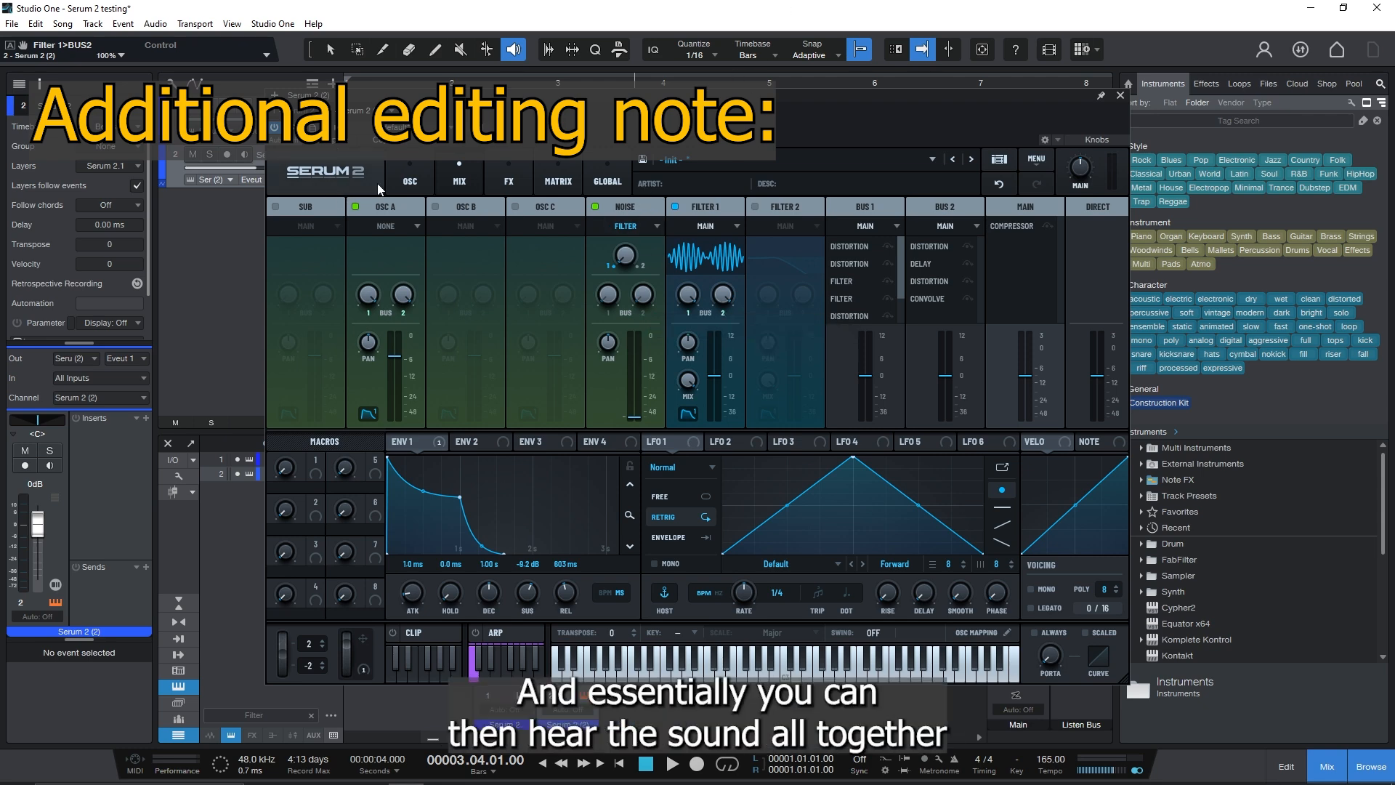
pyautogui.click(410, 182)
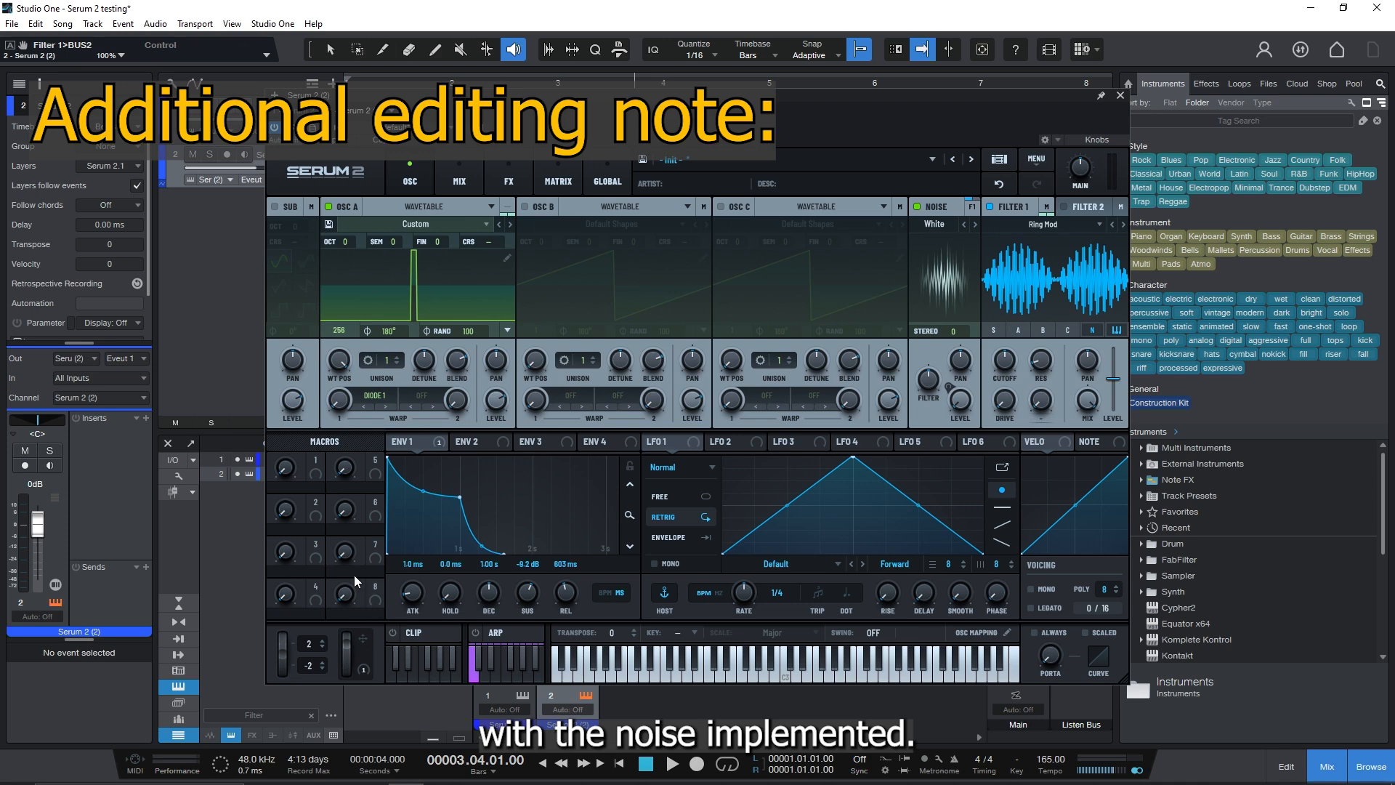
pyautogui.moveTo(338, 361); pyautogui.dragTo(309, 574)
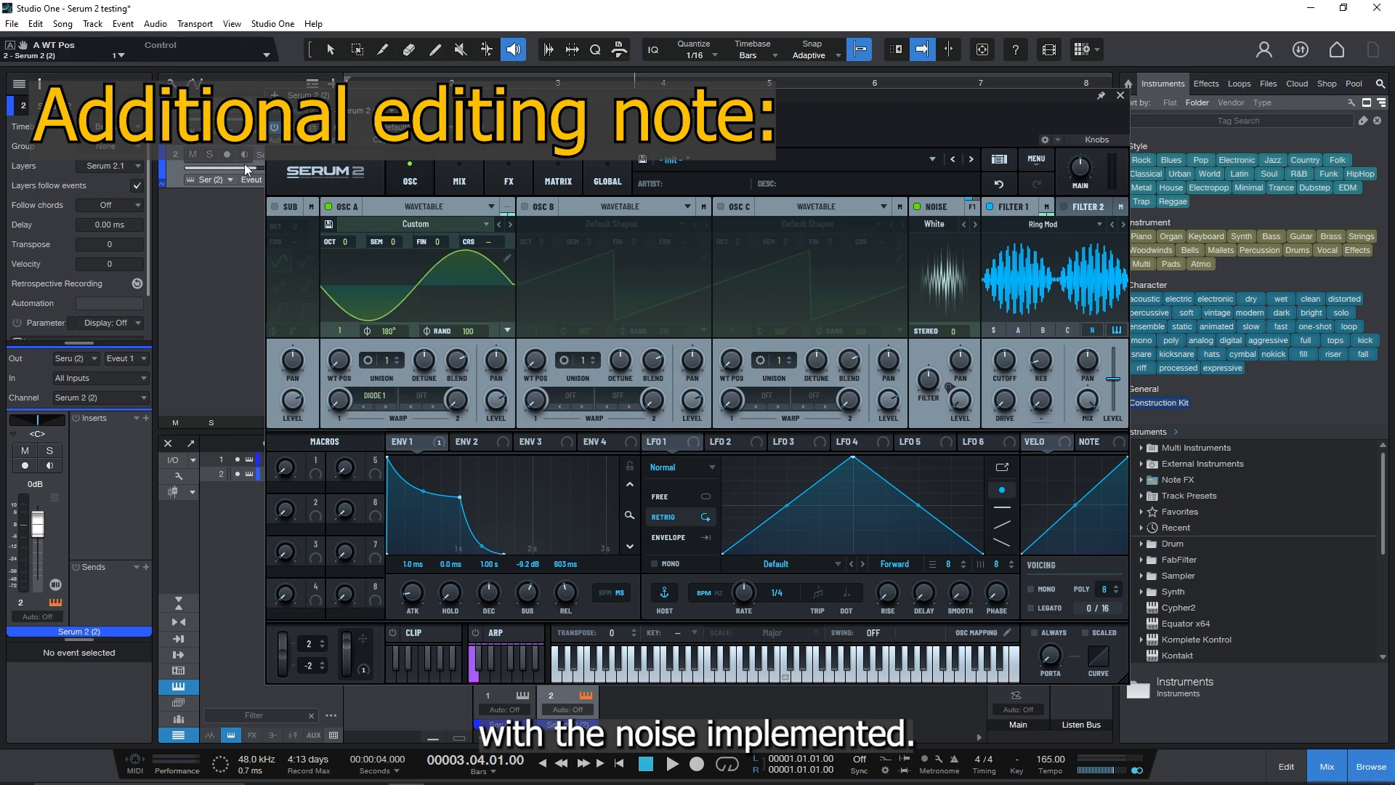
# Step: Arm the second Serum 2 track for recording, lower oscillator A's level and return to the mixer
pyautogui.click(227, 154)
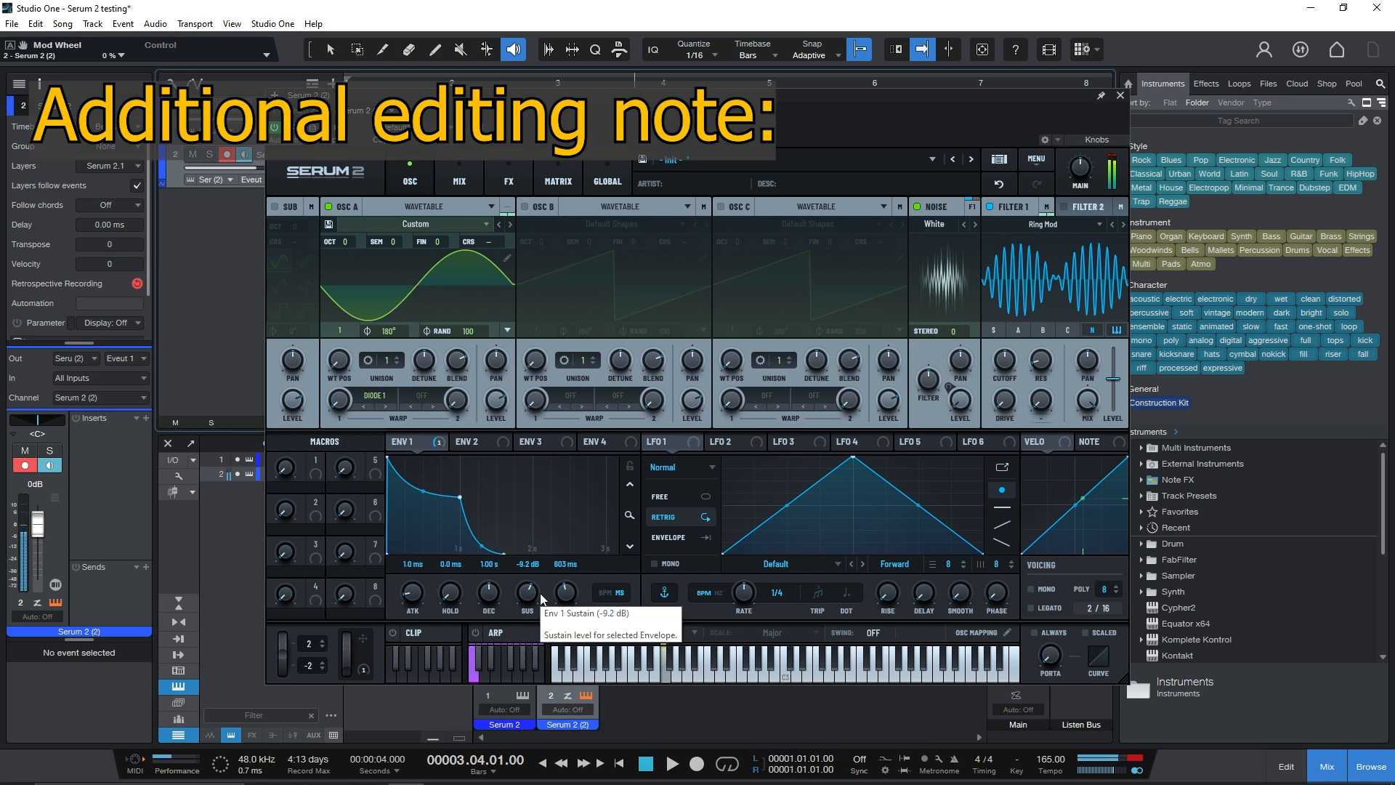
pyautogui.moveTo(496, 400); pyautogui.dragTo(494, 439)
pyautogui.click(460, 176)
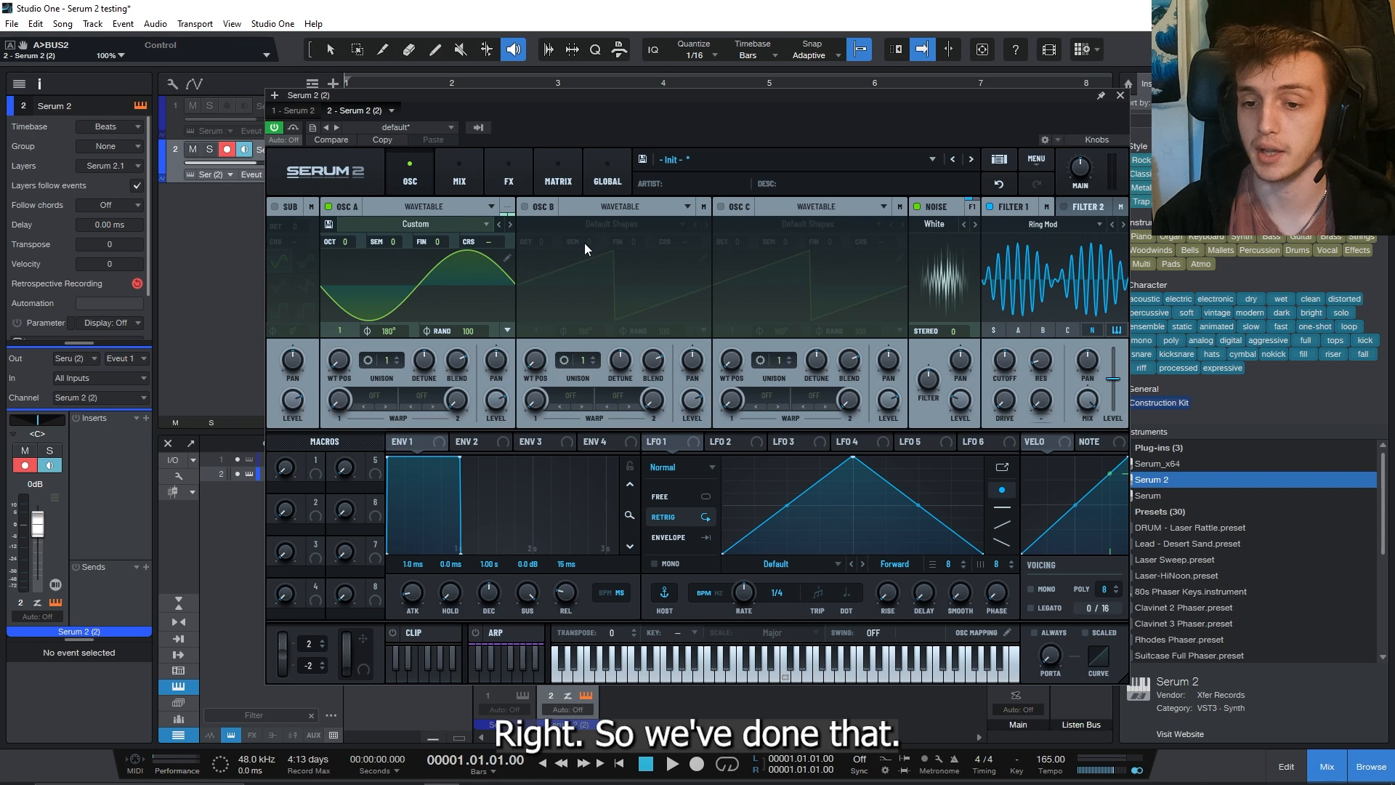
# Step: Add a Compressor to the Main effects chain and lower its threshold to -32.3 dB
pyautogui.click(509, 173)
pyautogui.click(274, 234)
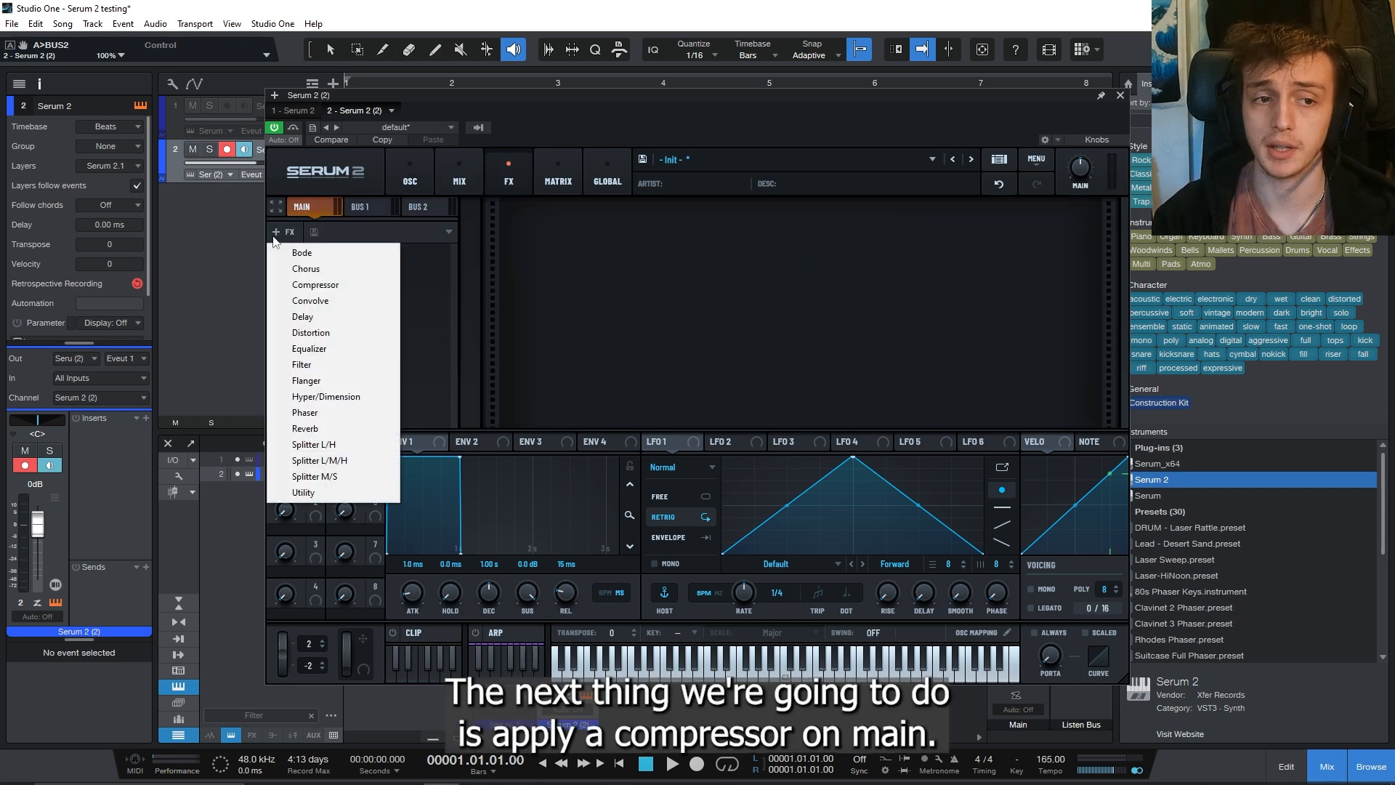
pyautogui.click(324, 286)
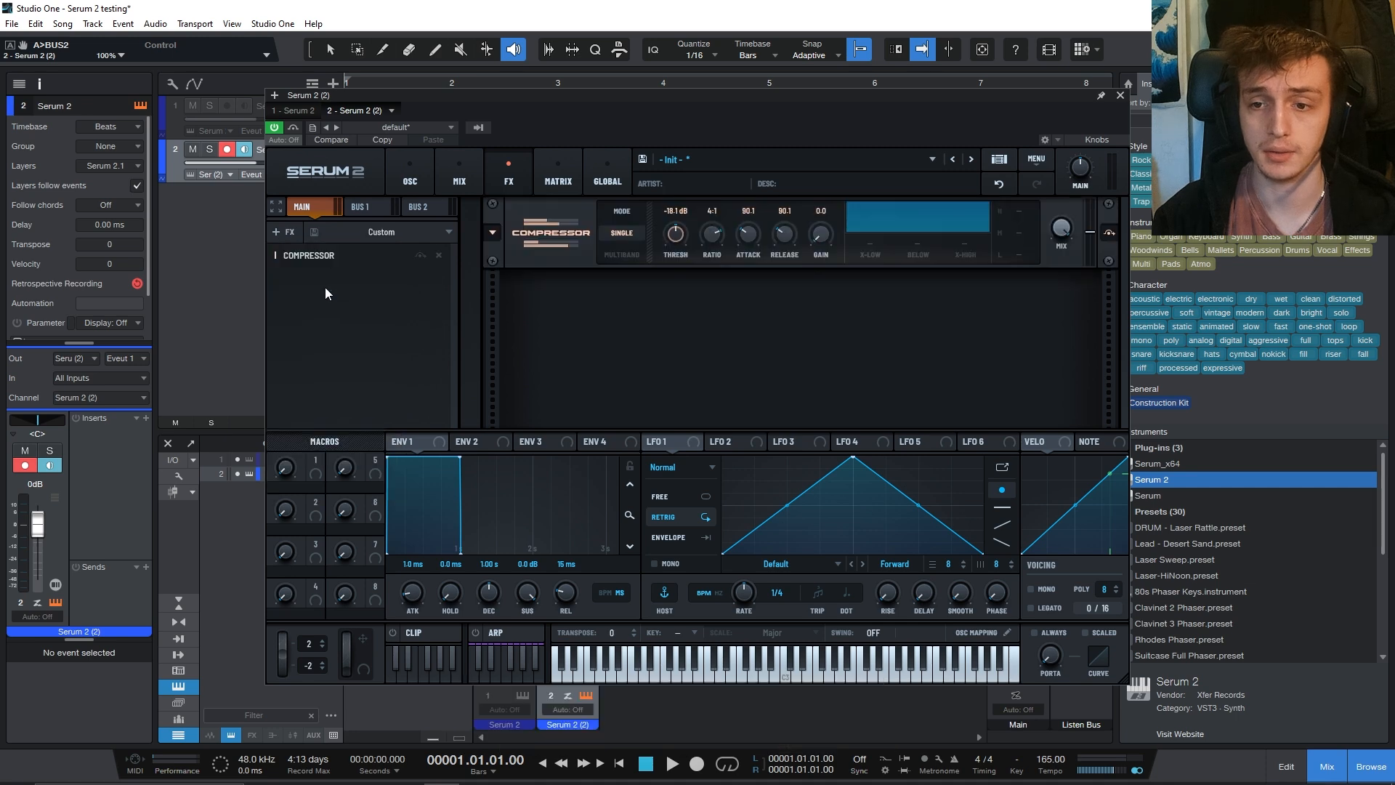
pyautogui.moveTo(675, 234); pyautogui.dragTo(675, 267)
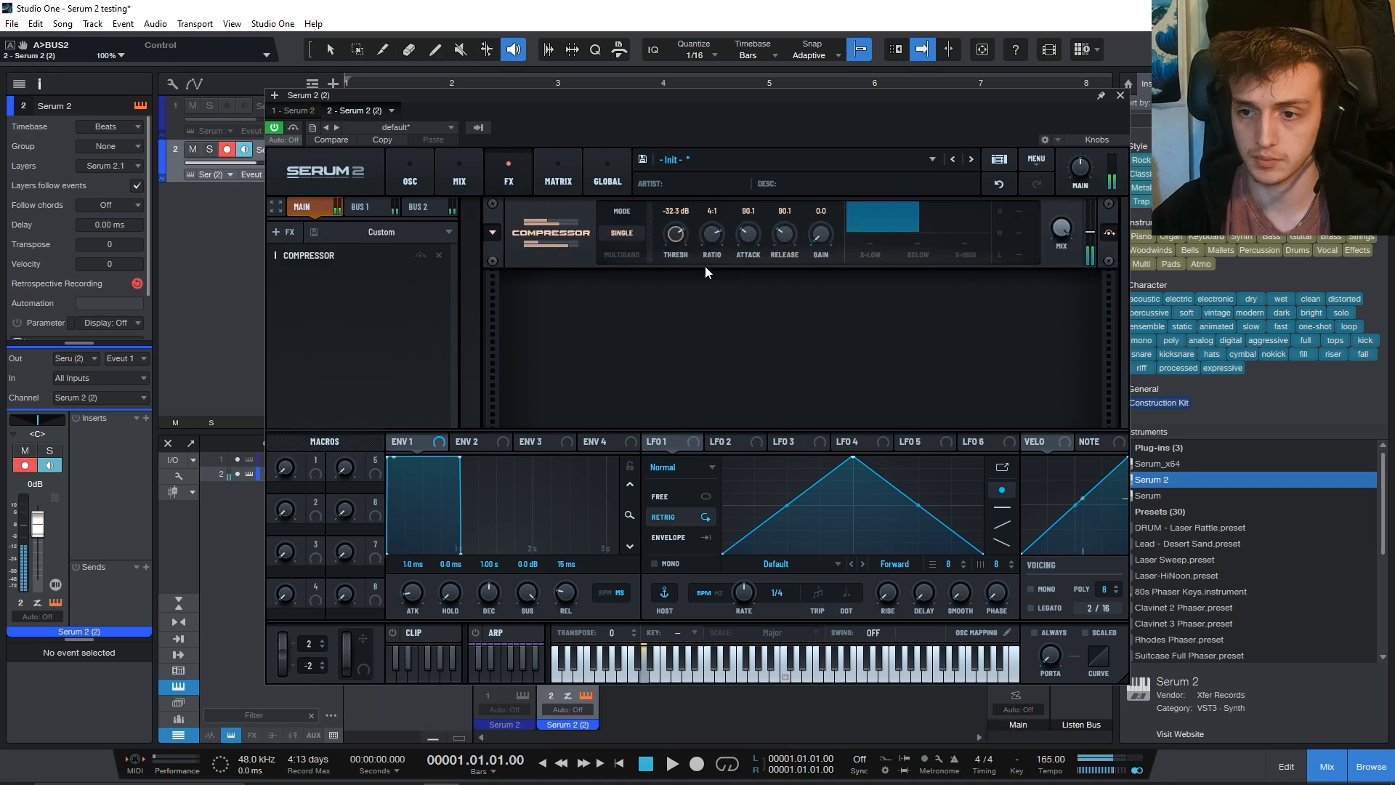
# Step: Set the compressor's ratio to 16:1, attack to 34.7, release to 153.8 and gain to 16.2
pyautogui.moveTo(718, 242)
pyautogui.moveTo(718, 242)
pyautogui.mouseDown()
pyautogui.moveTo(736, 220)
pyautogui.moveTo(713, 246)
pyautogui.mouseUp()
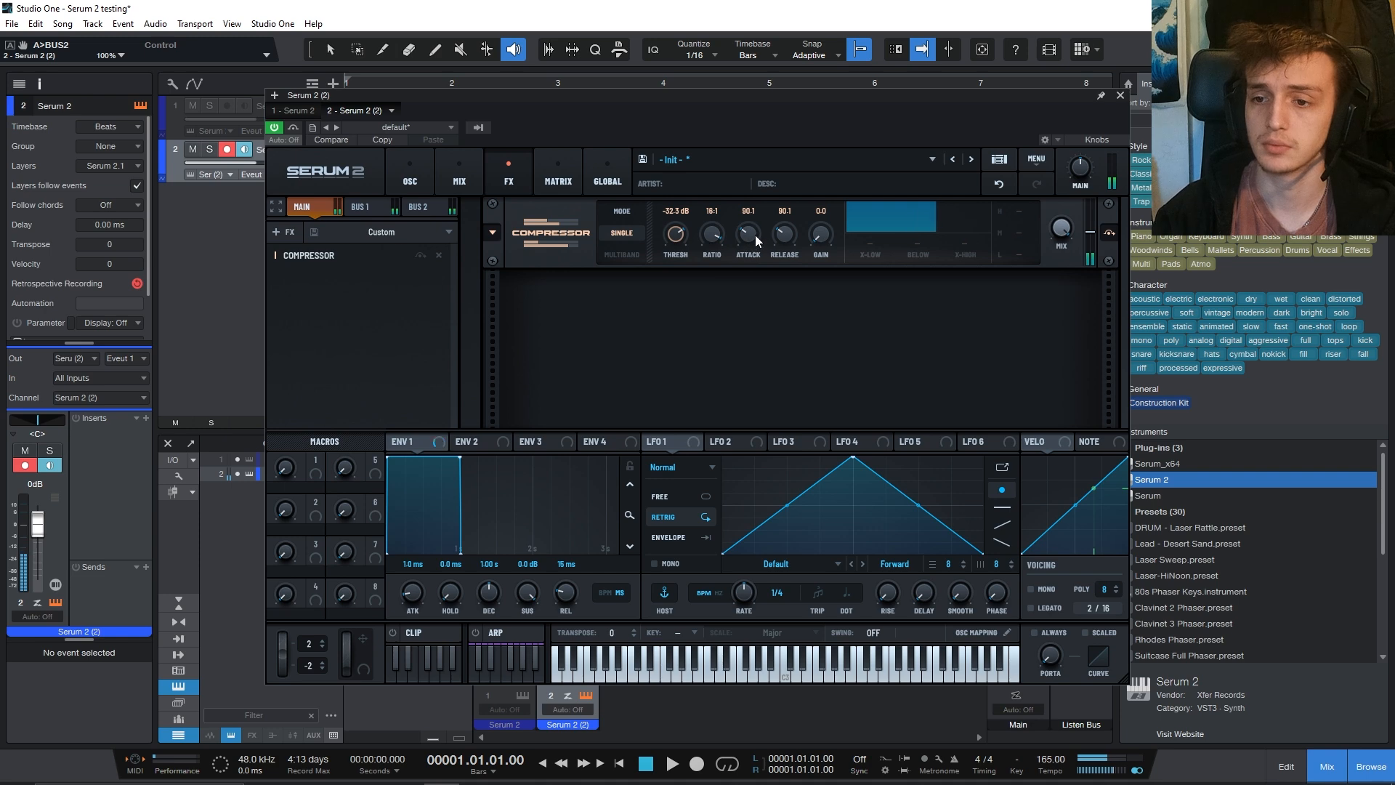
pyautogui.moveTo(756, 234); pyautogui.dragTo(792, 229)
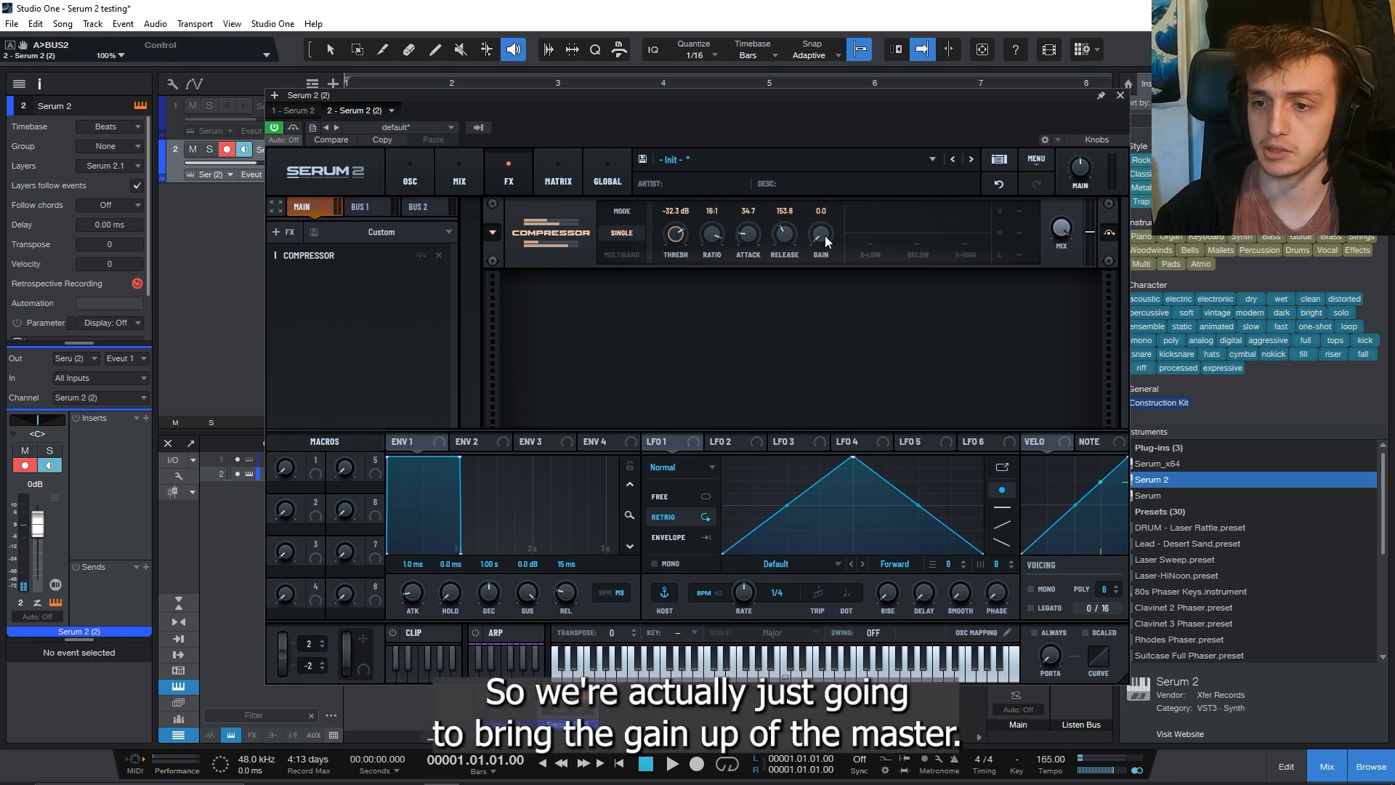
pyautogui.moveTo(822, 237)
pyautogui.mouseDown()
pyautogui.moveTo(841, 187)
pyautogui.moveTo(821, 234)
pyautogui.mouseUp()
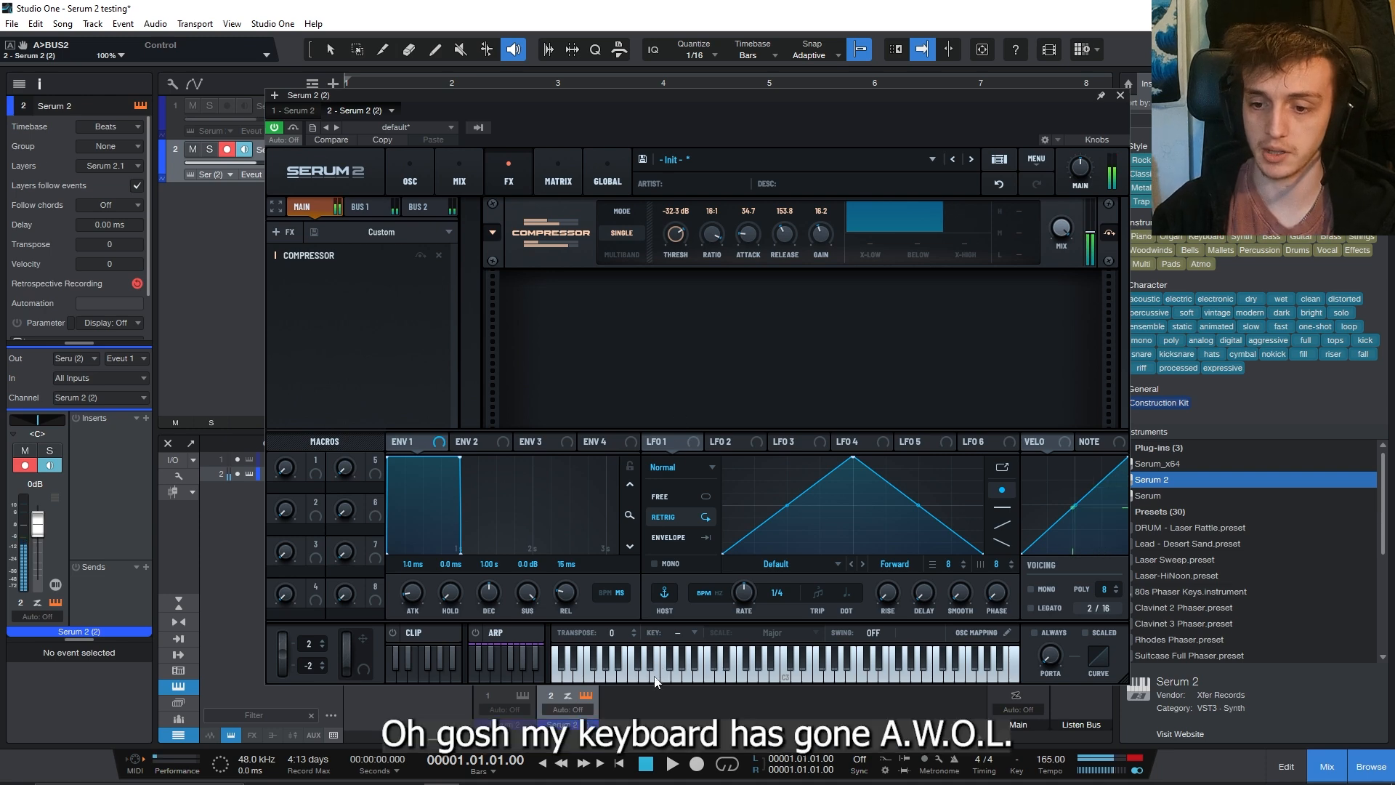
# Step: Re-arm the second Serum 2 track for recording and reopen its instrument editor
pyautogui.moveTo(226, 140); pyautogui.dragTo(227, 145)
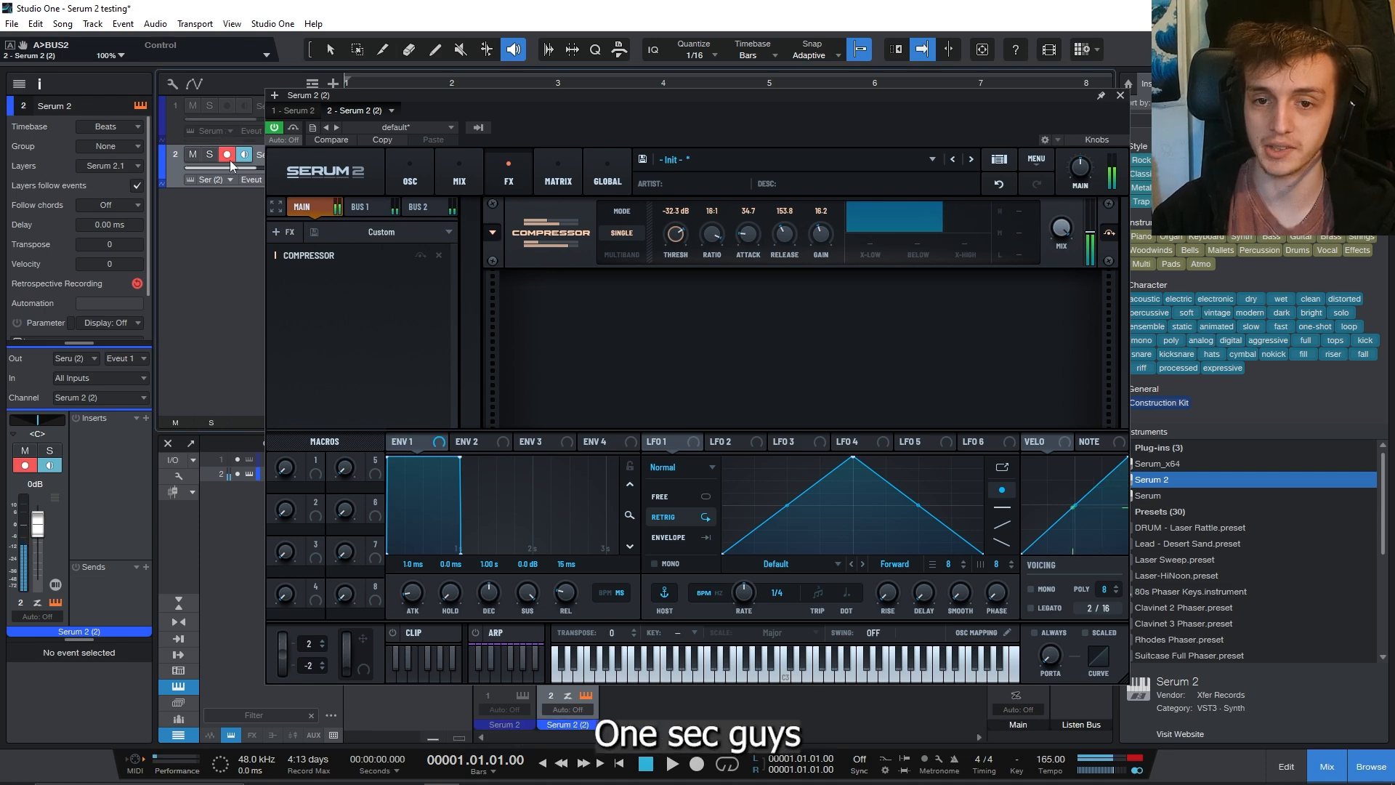
pyautogui.click(229, 159)
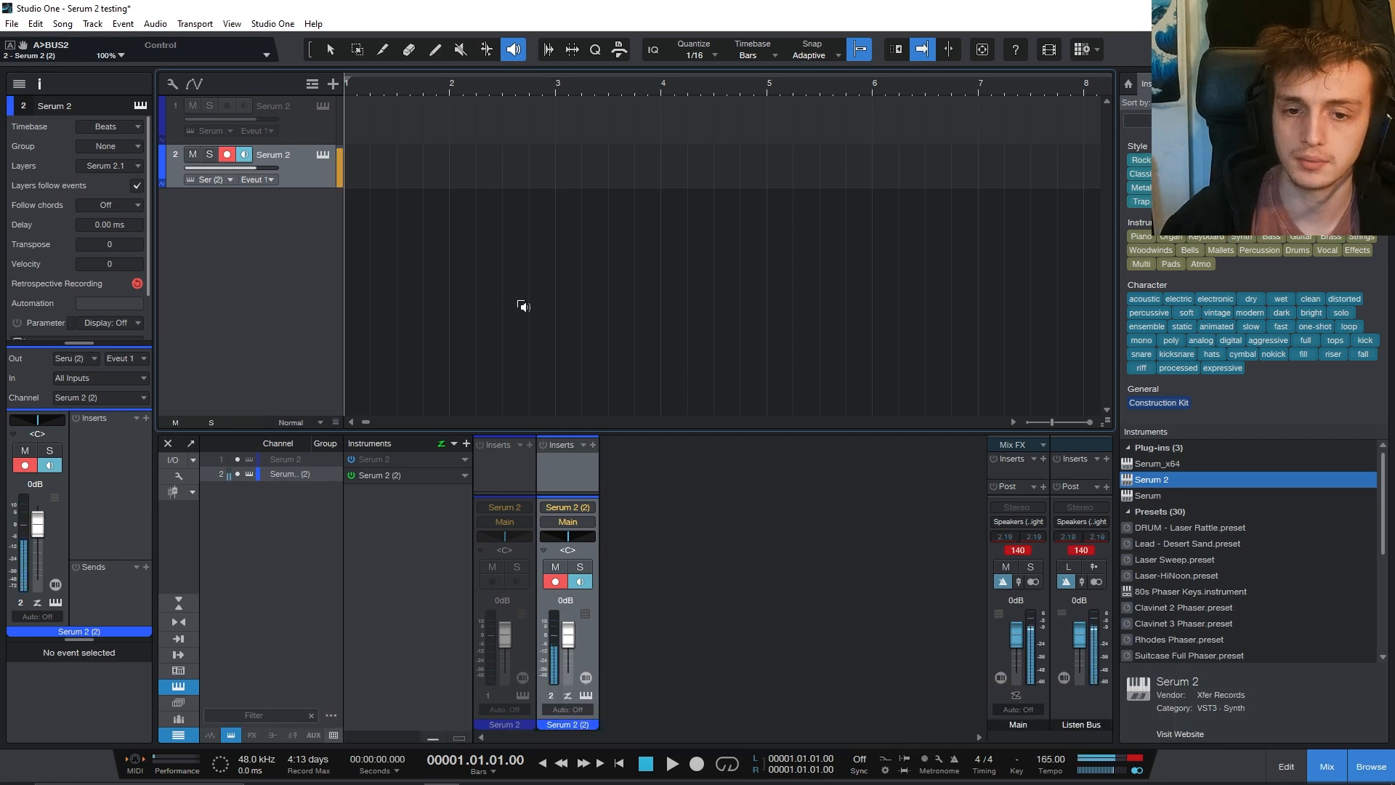
pyautogui.click(329, 158)
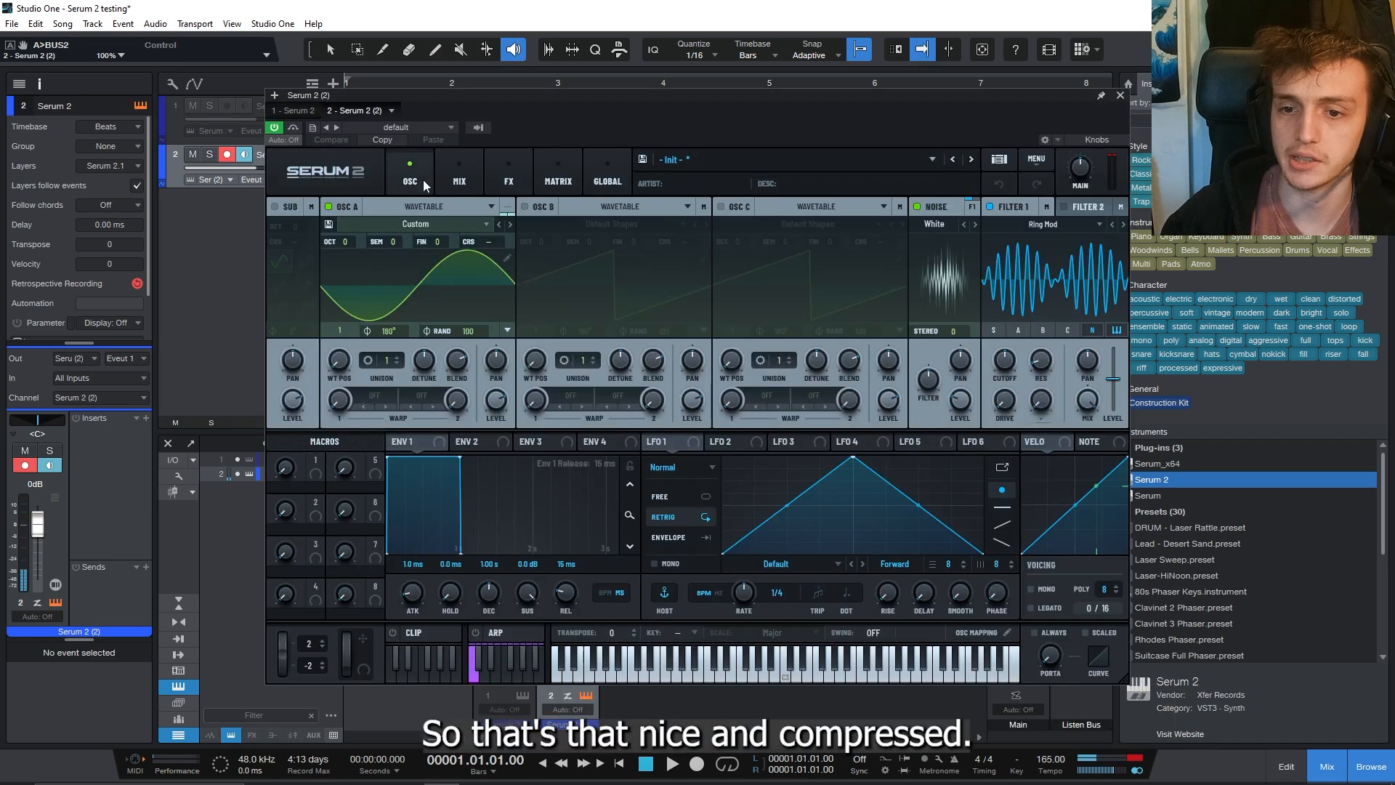
# Step: Try a Filter with a lowered cutoff after the compressor in the Main effects chain, and remove it
pyautogui.click(471, 175)
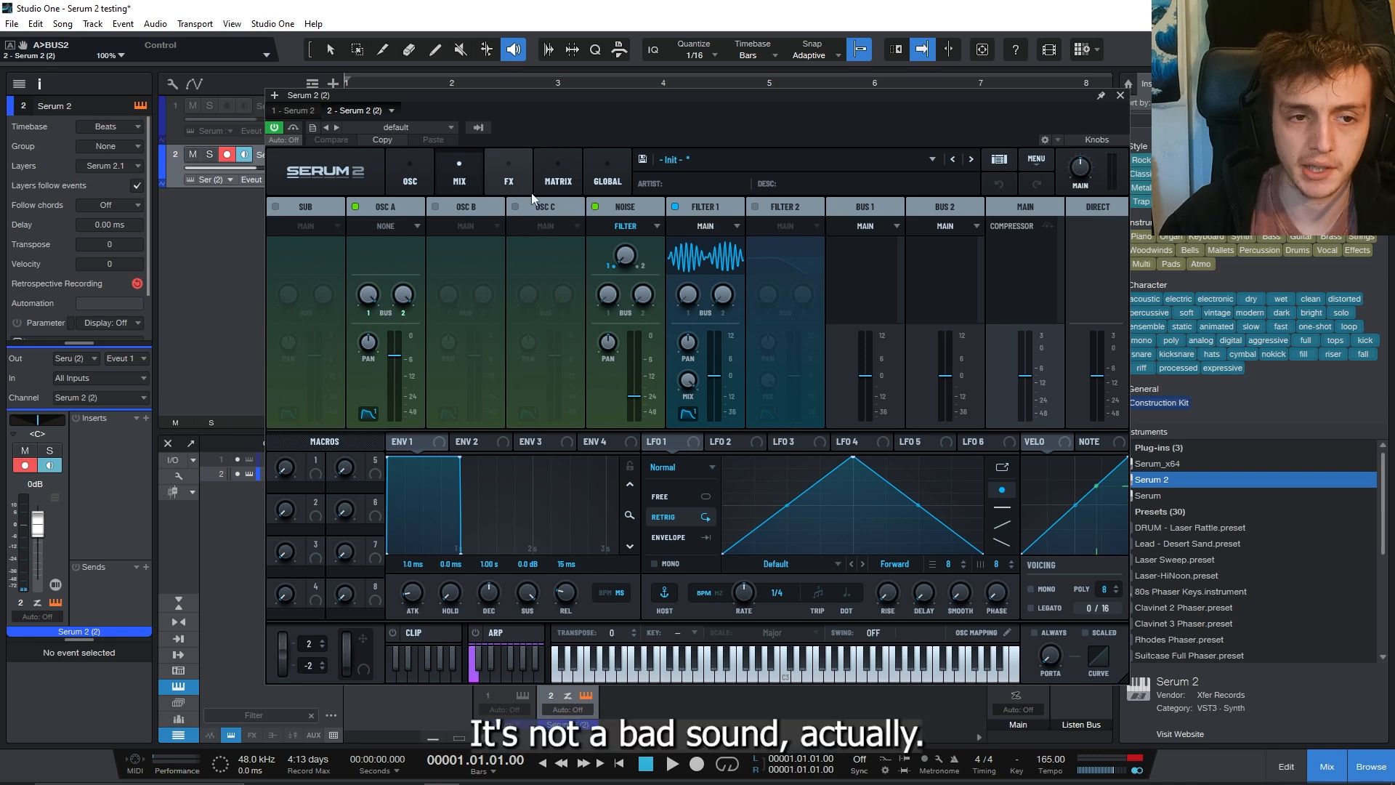
pyautogui.click(507, 174)
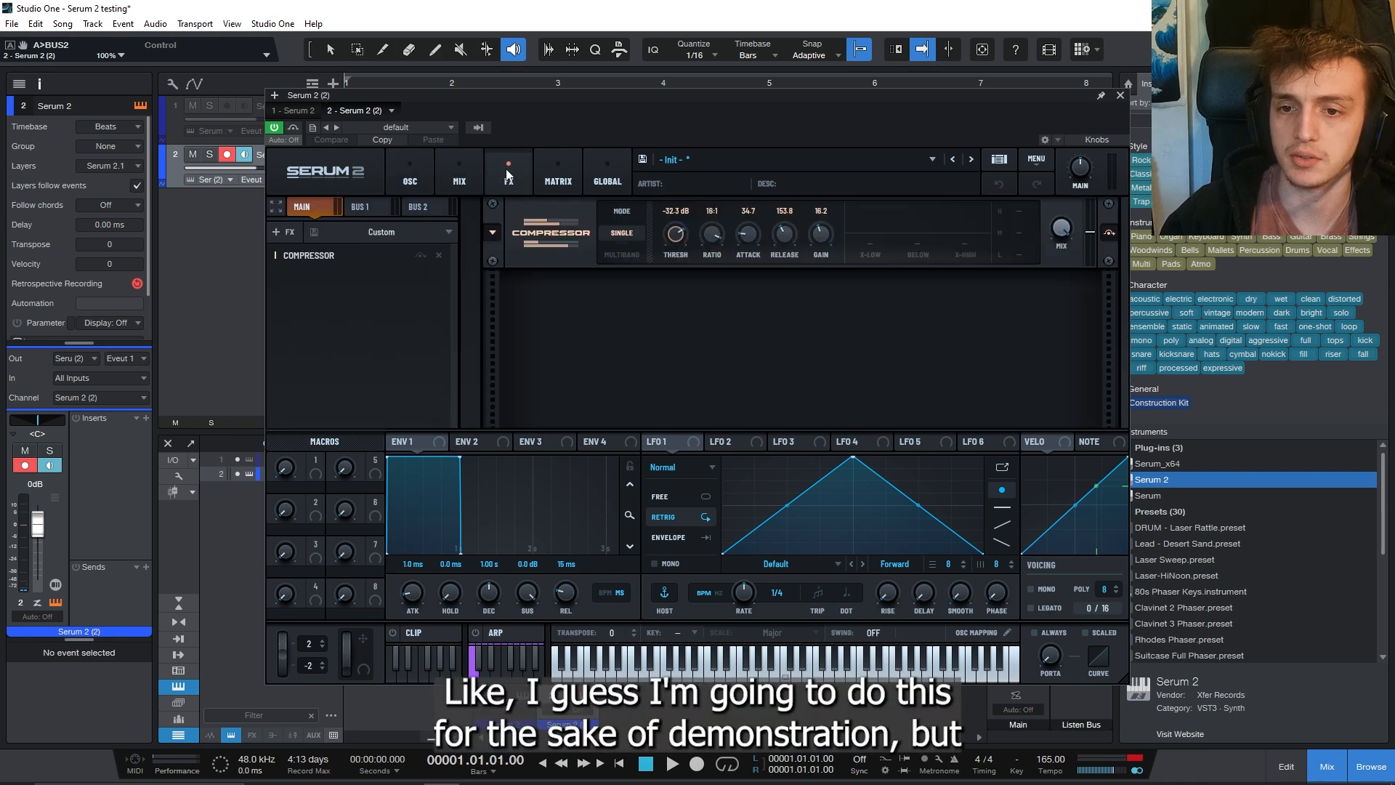
pyautogui.click(284, 231)
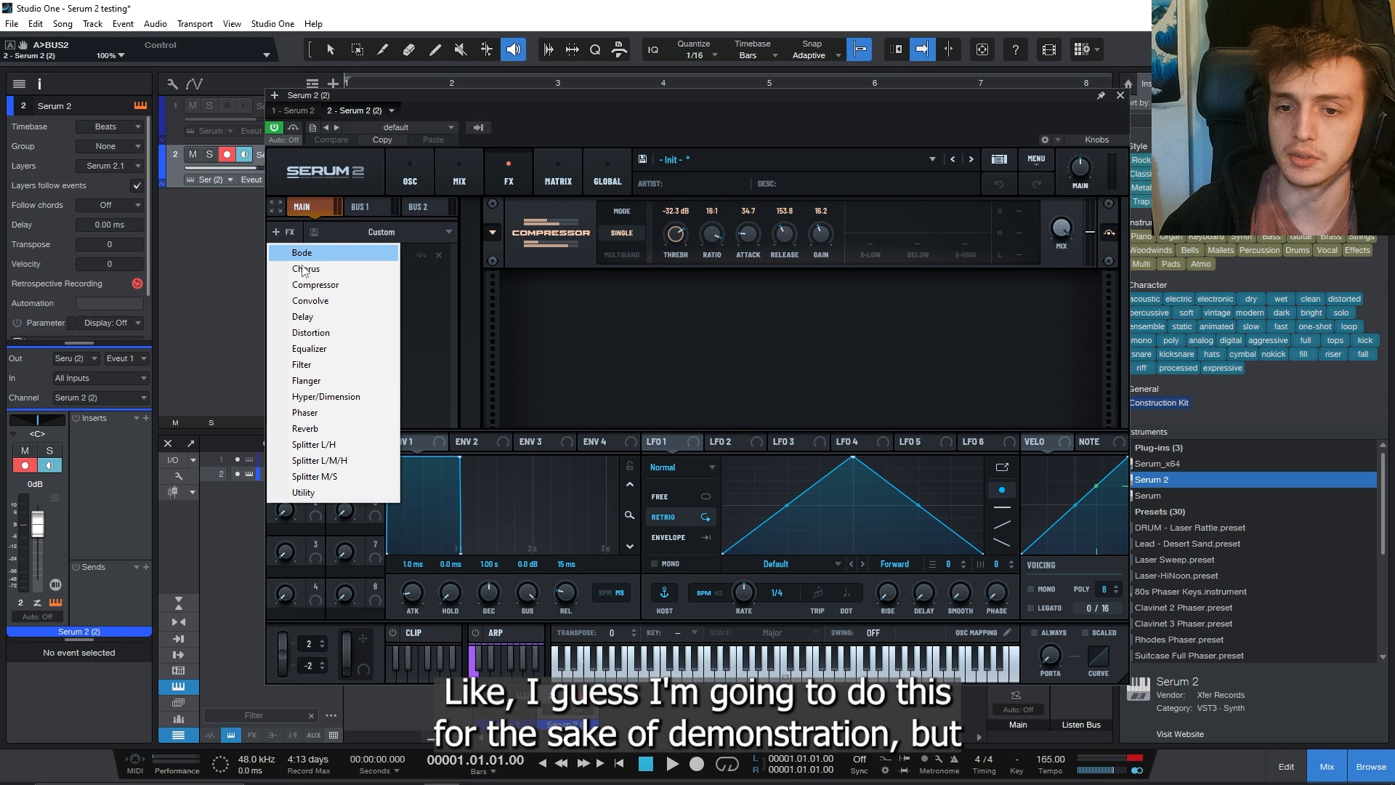
pyautogui.click(324, 364)
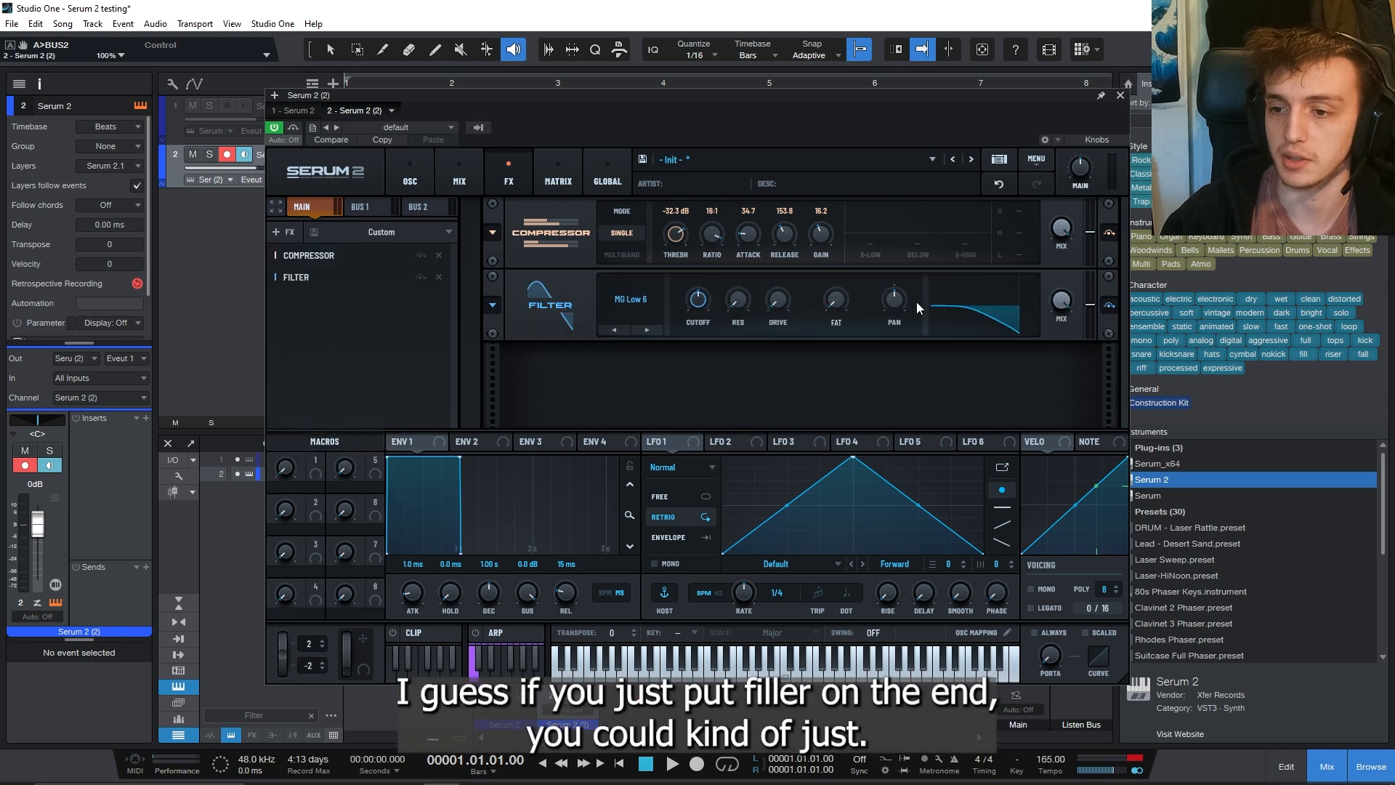
pyautogui.moveTo(697, 299); pyautogui.dragTo(608, 338)
pyautogui.click(441, 277)
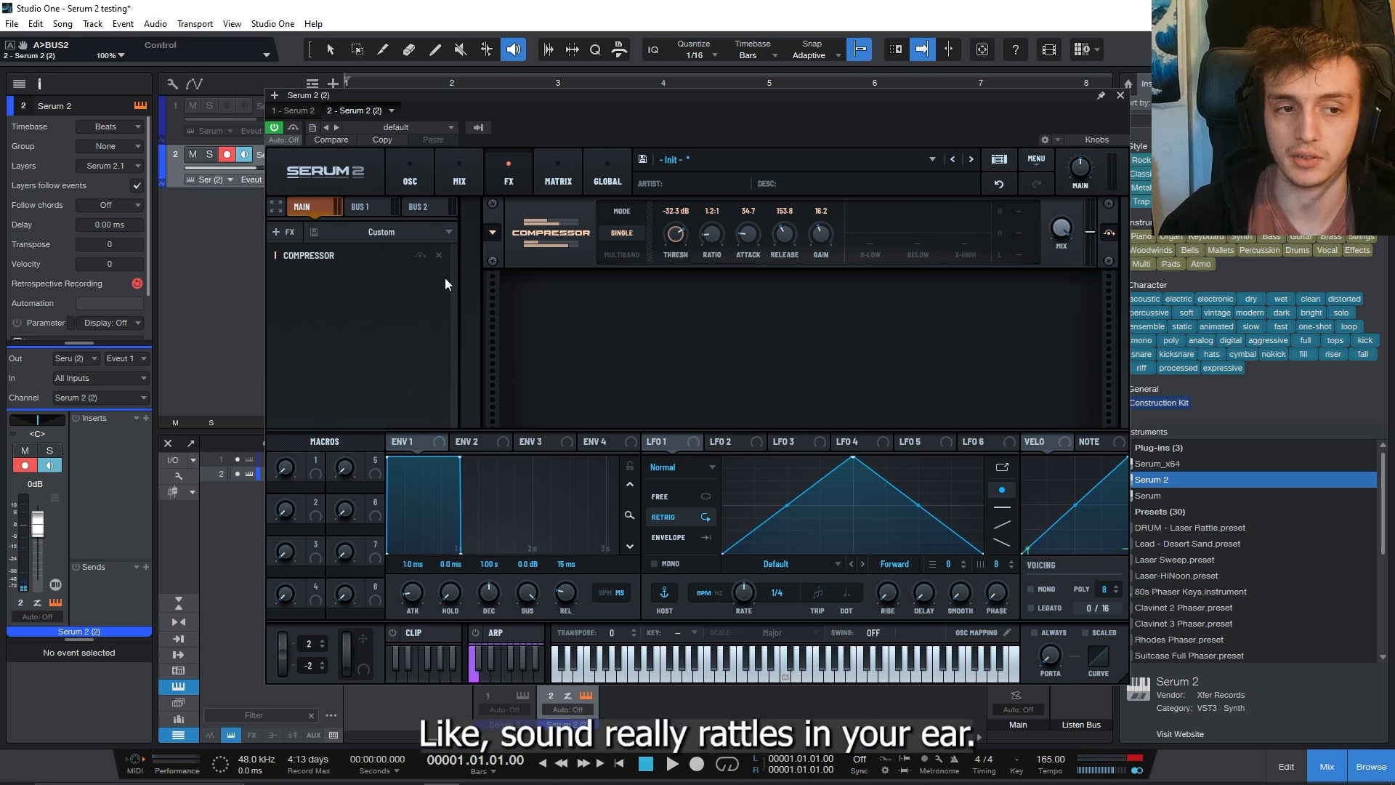
# Step: Set the Bus 1 Distortion to Diode 1 mode and place its filter Post
pyautogui.click(363, 209)
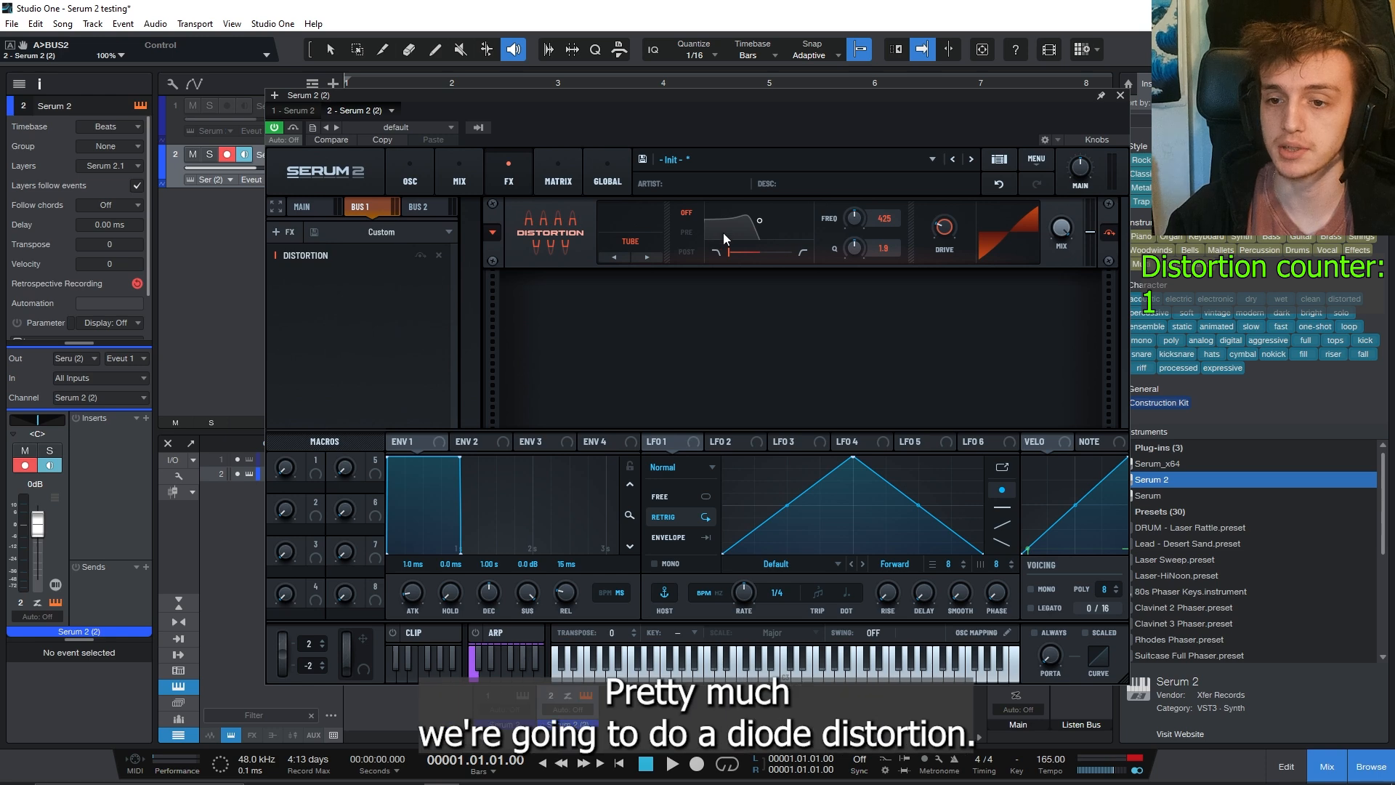
pyautogui.click(637, 241)
pyautogui.click(654, 312)
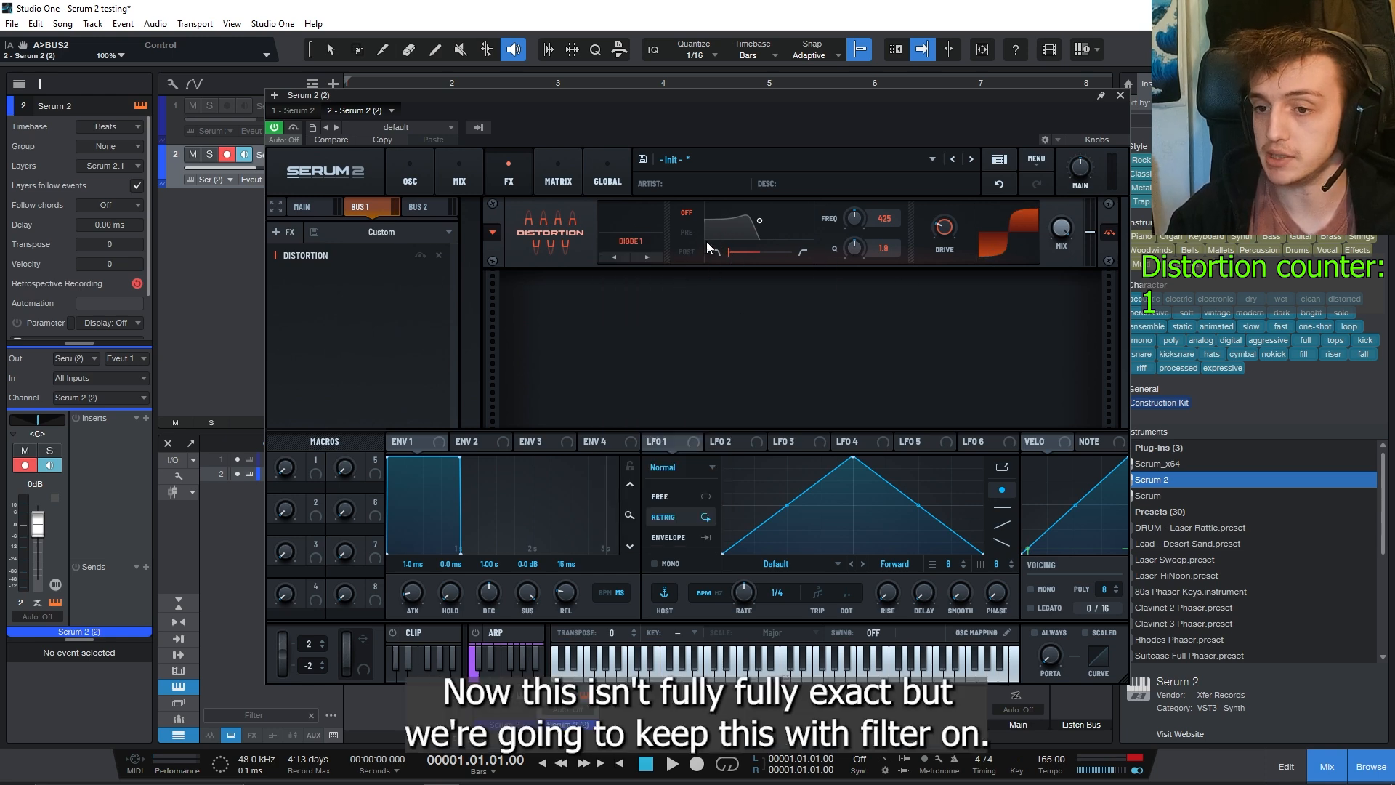
pyautogui.click(687, 233)
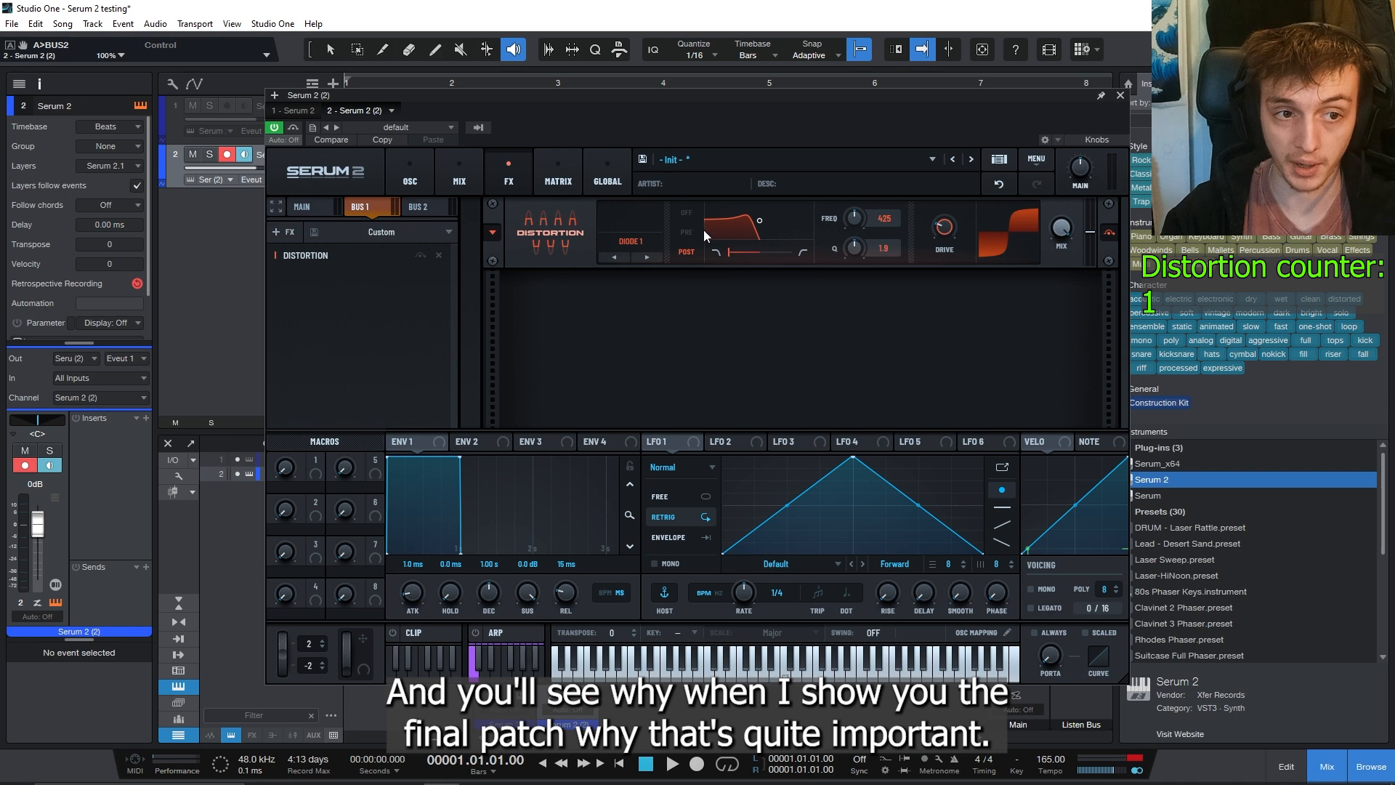
# Step: Set the Diode 1 distortion's filter to a frequency of 403 with Q 1.8 and its drive to 40%
pyautogui.moveTo(757, 229); pyautogui.dragTo(798, 227)
pyautogui.moveTo(956, 231); pyautogui.dragTo(969, 188)
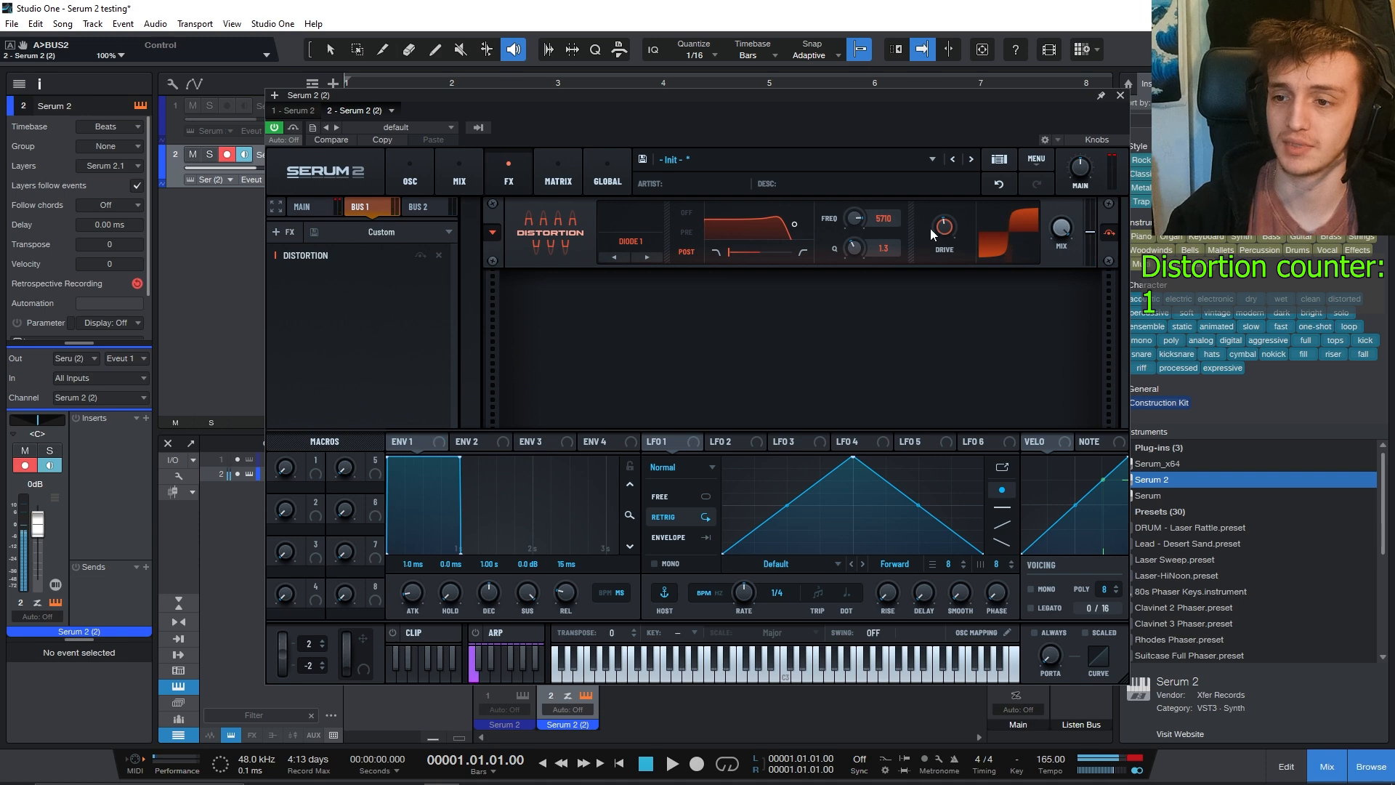
pyautogui.moveTo(947, 228)
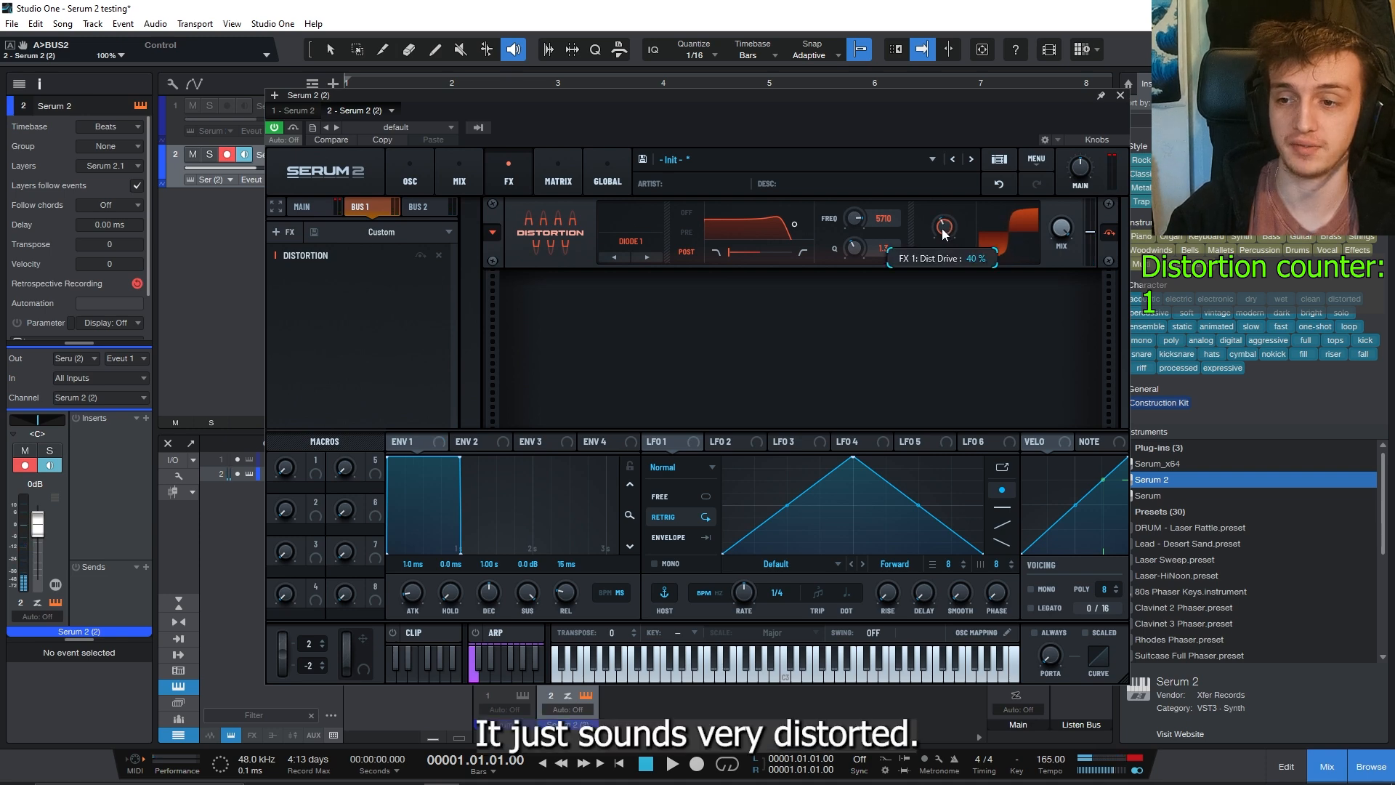
pyautogui.moveTo(793, 224); pyautogui.dragTo(758, 219)
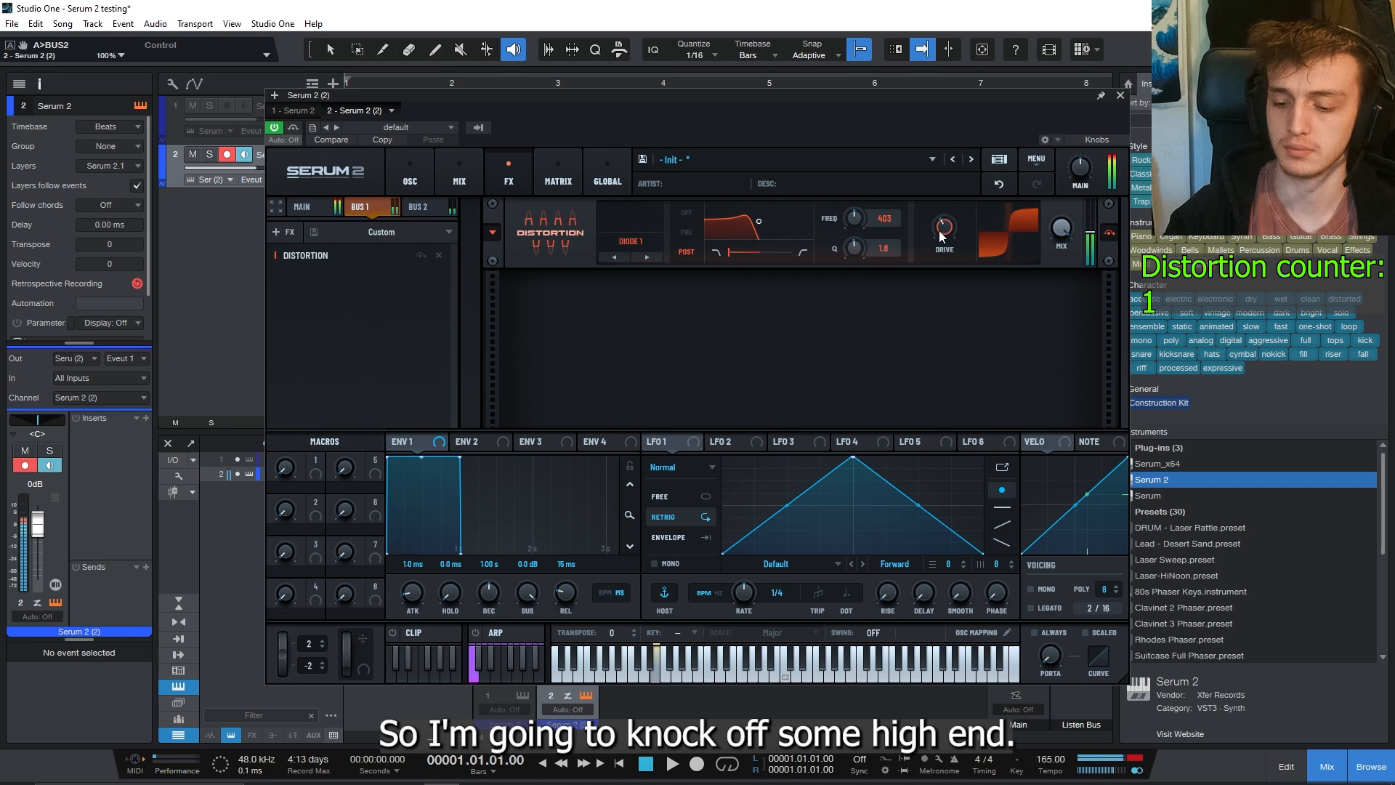
pyautogui.moveTo(940, 229)
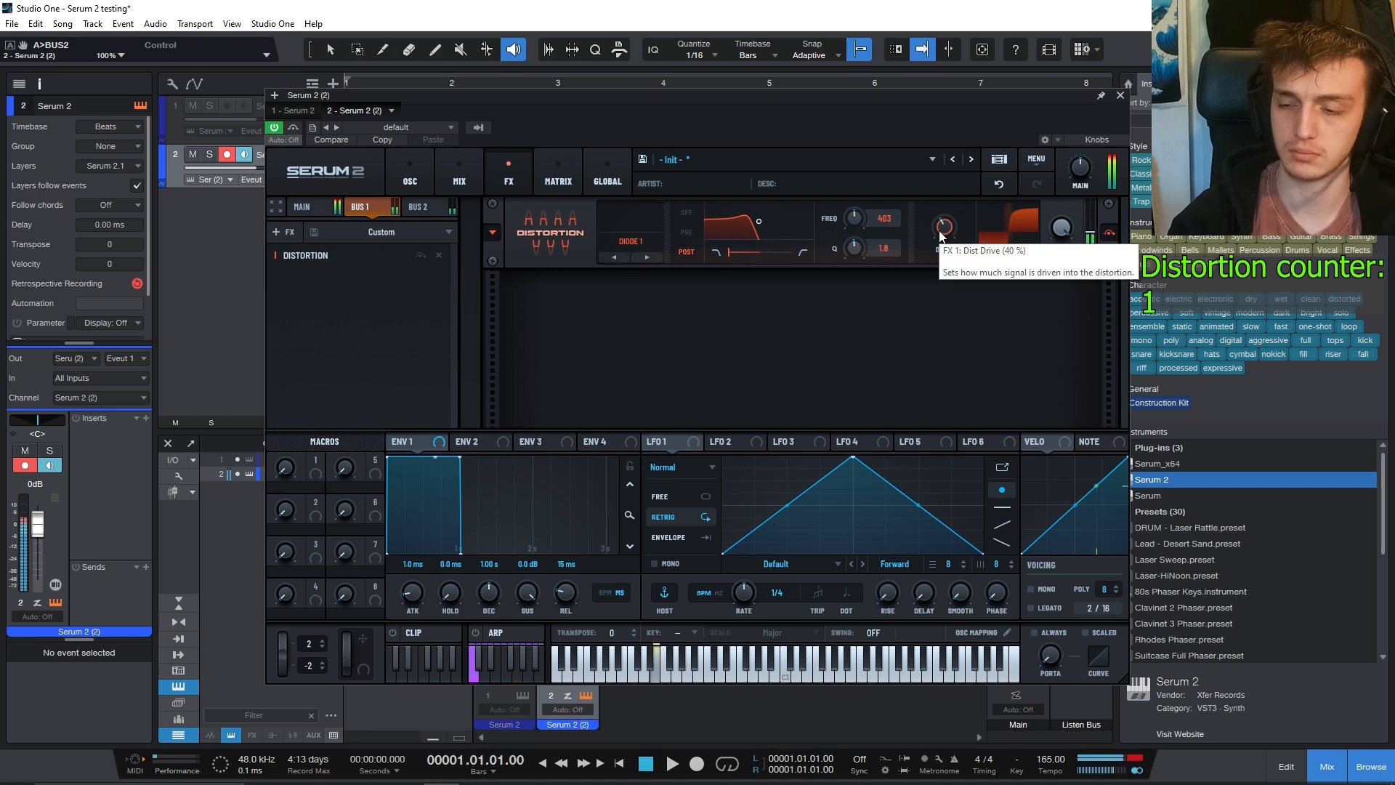
# Step: Add a second Distortion to Bus 1 in Tape Sat. mode and raise its drive to 68%
pyautogui.click(342, 256)
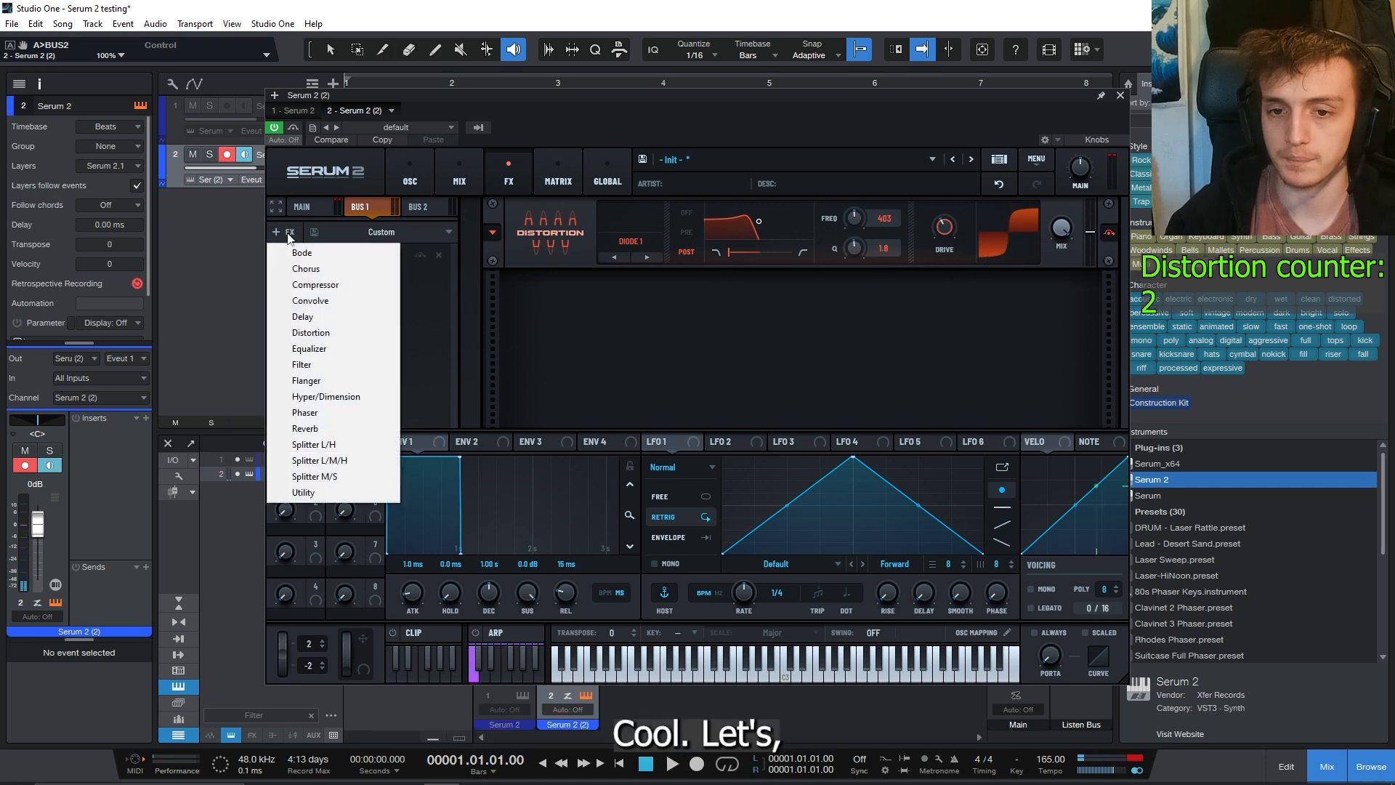
pyautogui.click(305, 338)
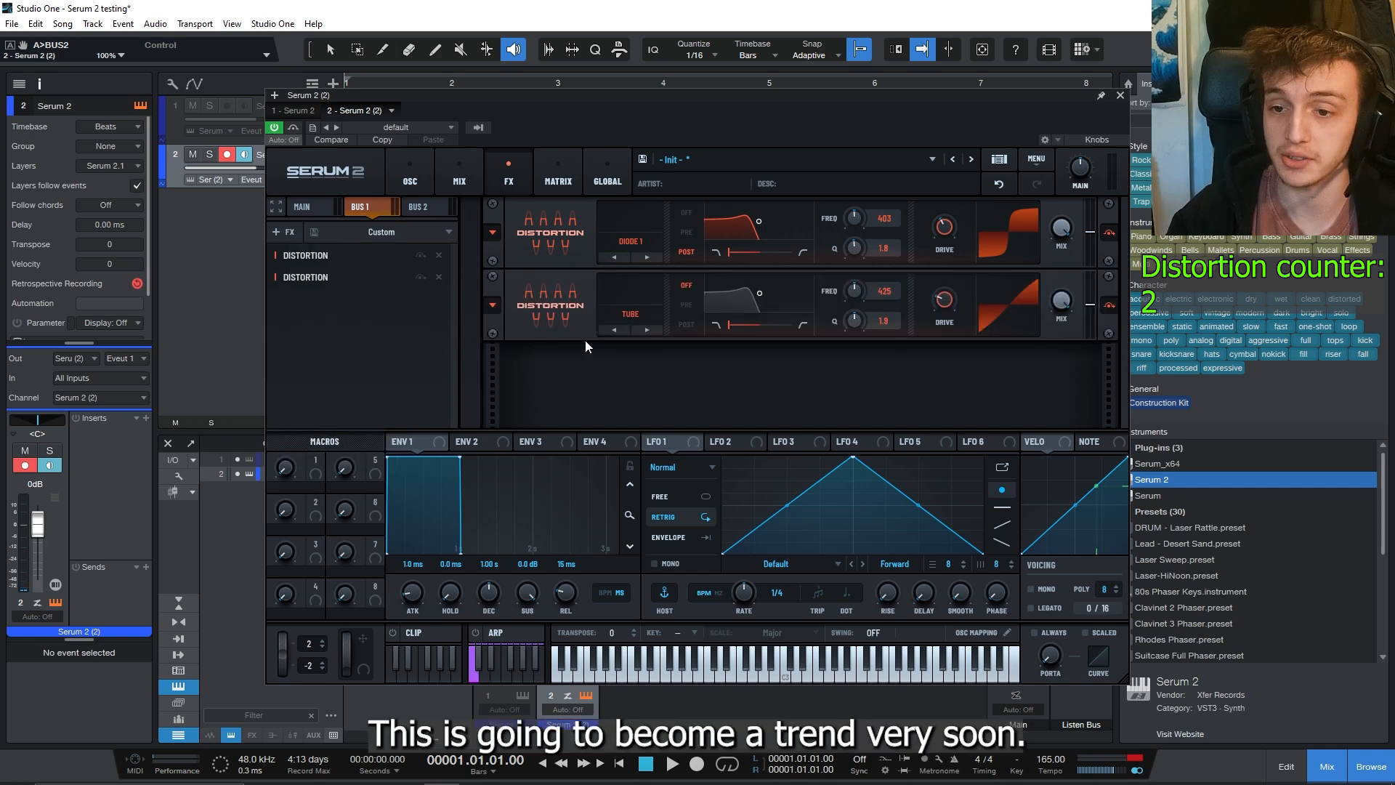
pyautogui.click(635, 316)
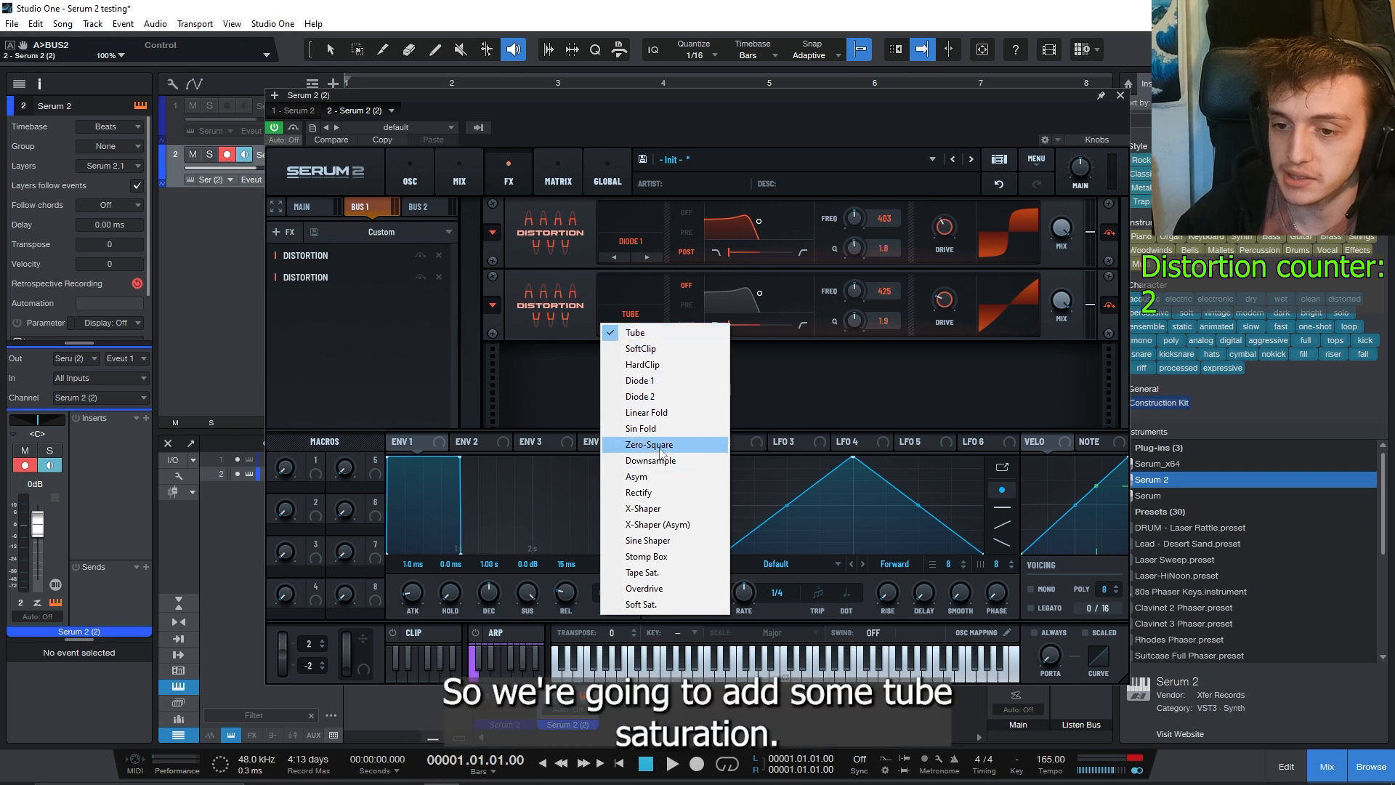
pyautogui.click(643, 572)
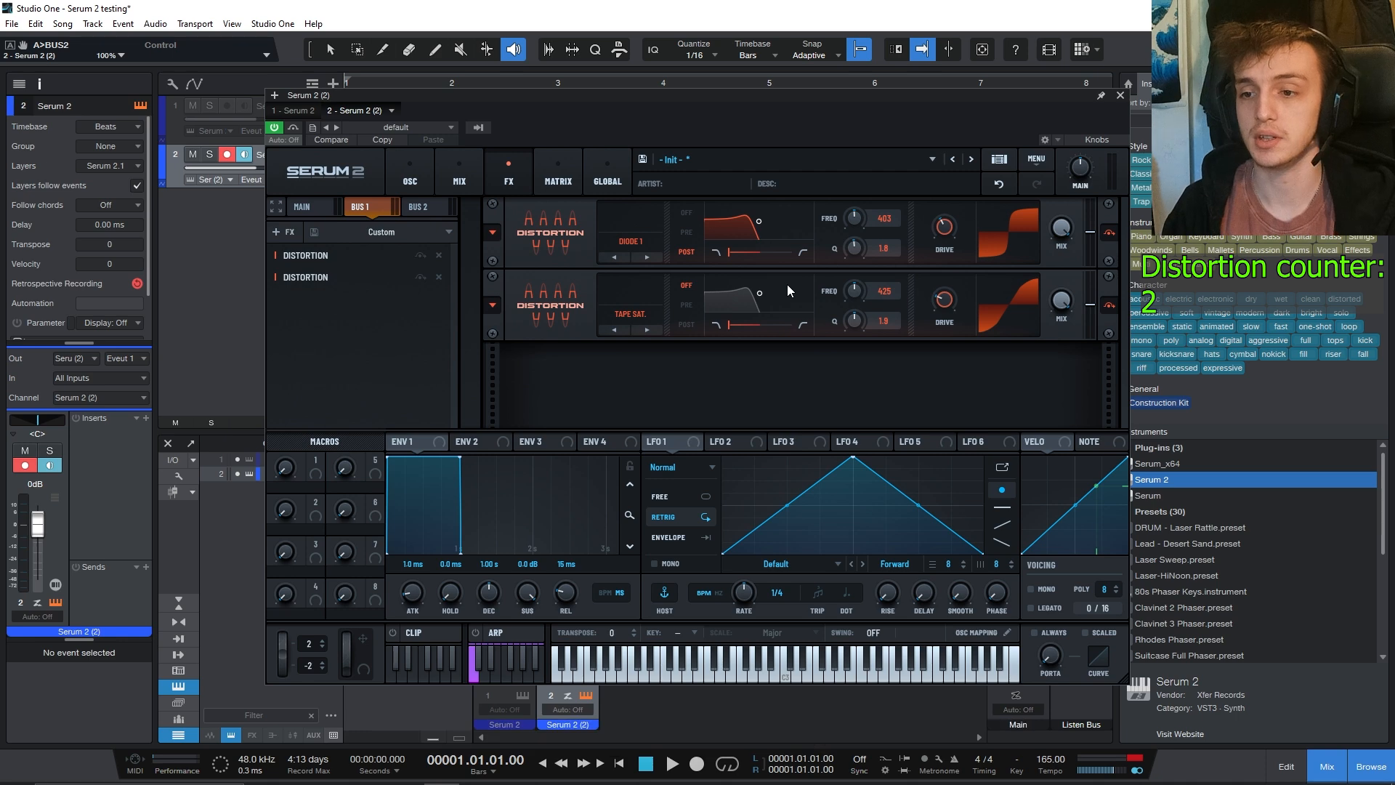
pyautogui.moveTo(947, 309)
pyautogui.moveTo(948, 310); pyautogui.dragTo(987, 270)
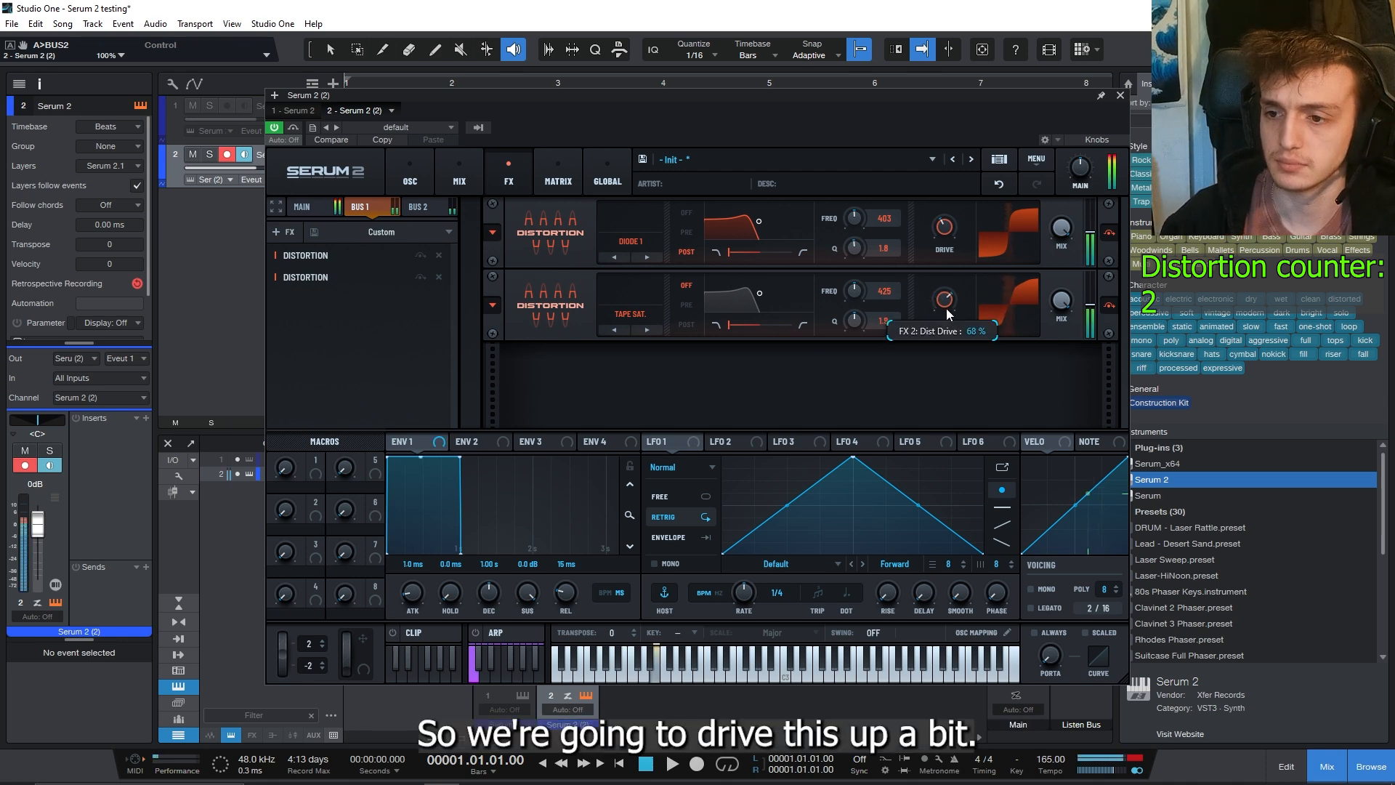
# Step: Try X-Shaper mode with the factory Metallic LP shape for curve B on Bus 1's second distortion, and return it to Tape Sat
pyautogui.click(632, 314)
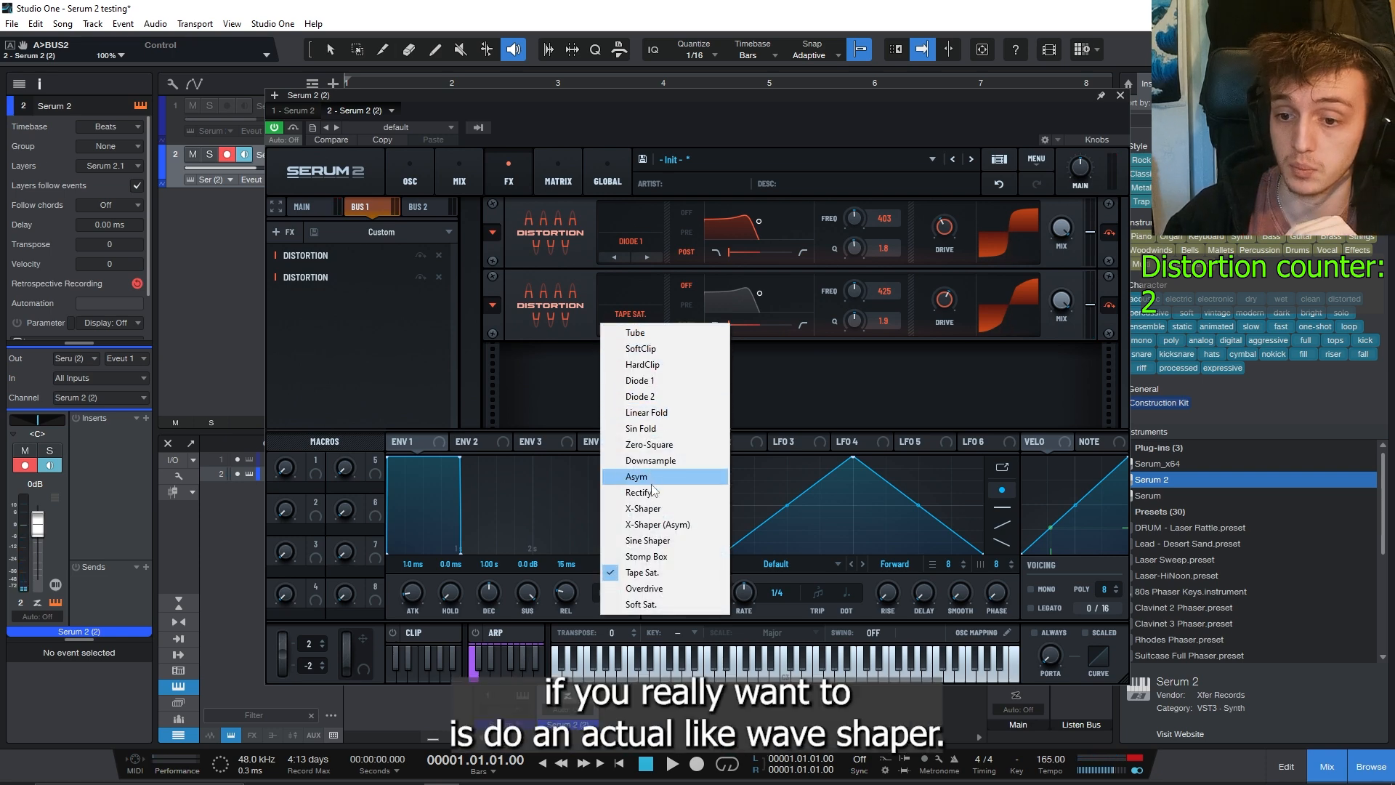
pyautogui.click(660, 509)
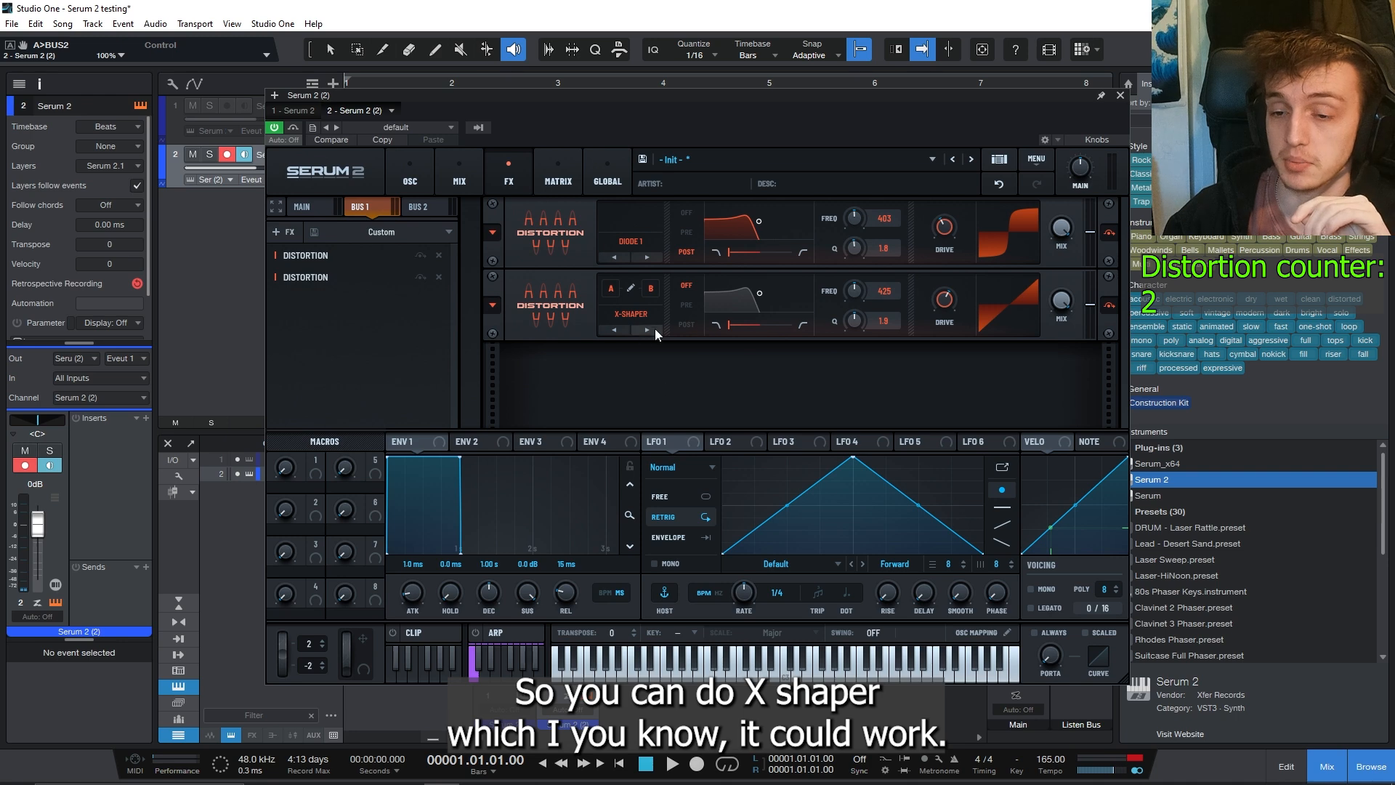
pyautogui.click(649, 290)
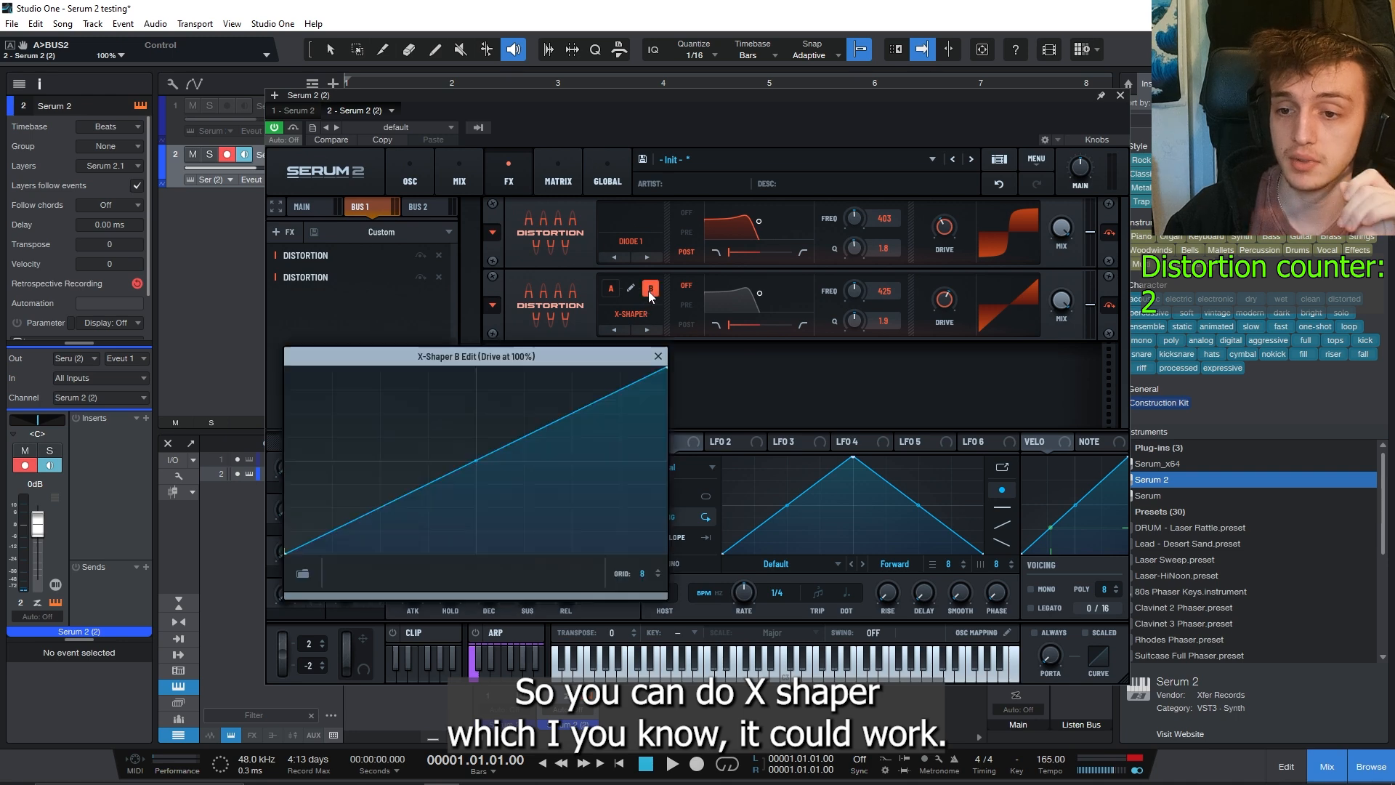
pyautogui.click(303, 574)
pyautogui.moveTo(334, 585)
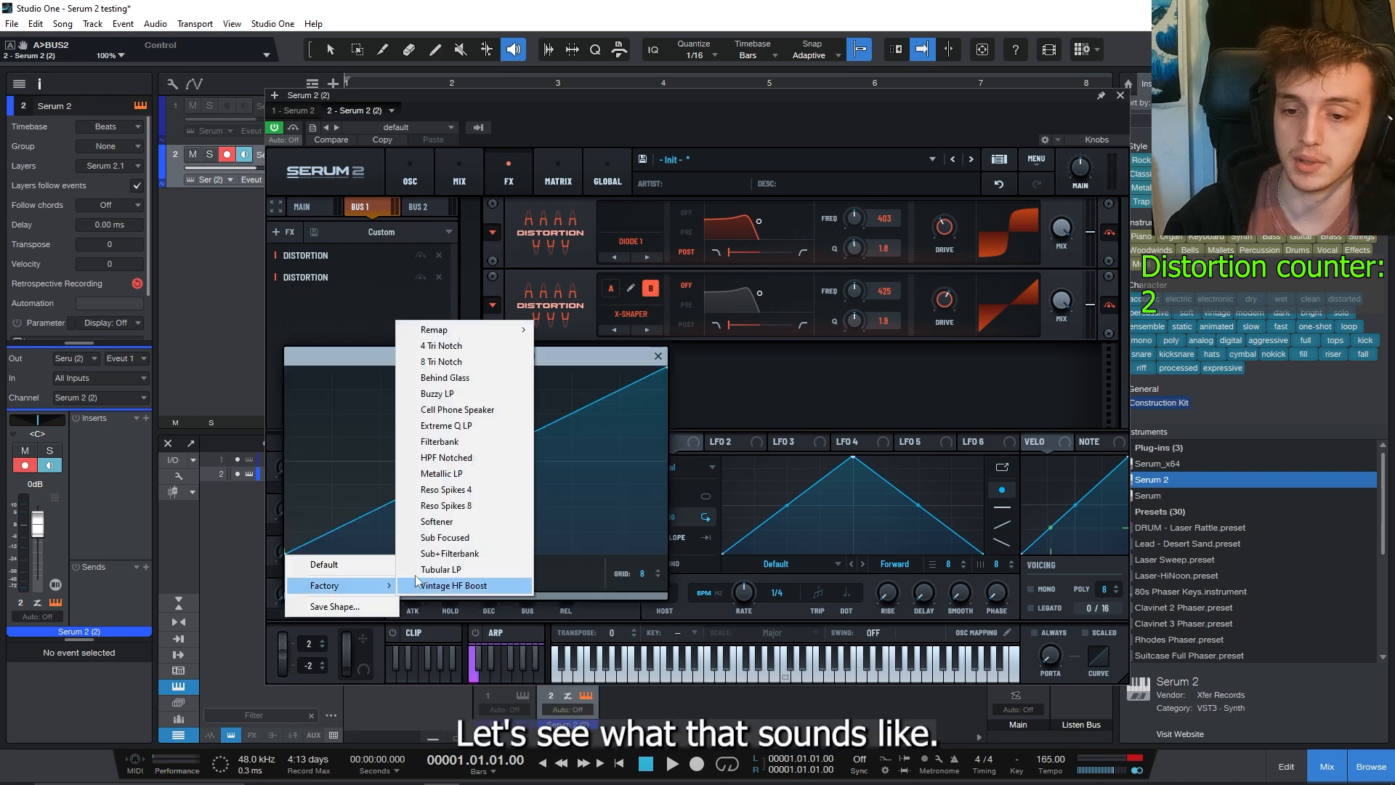
pyautogui.click(442, 478)
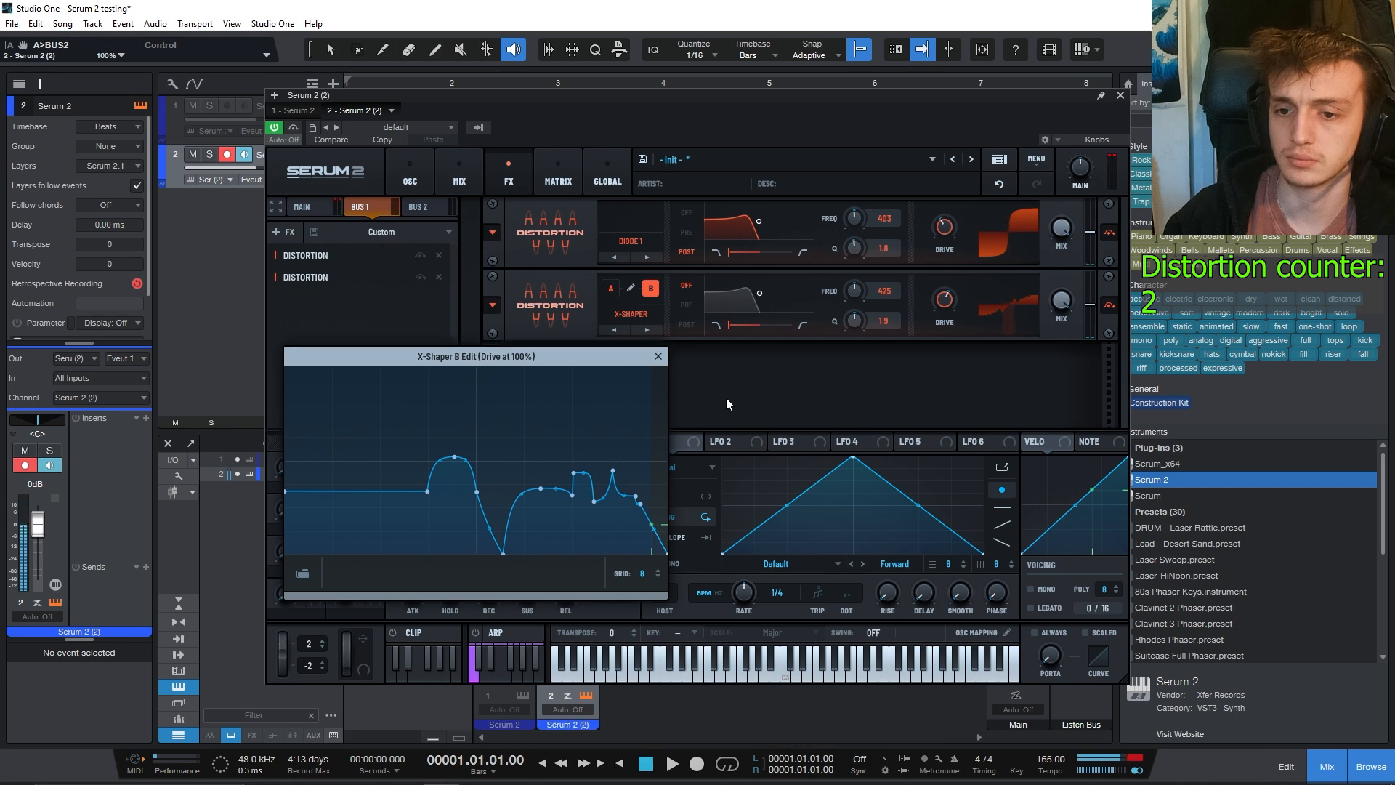
pyautogui.click(658, 356)
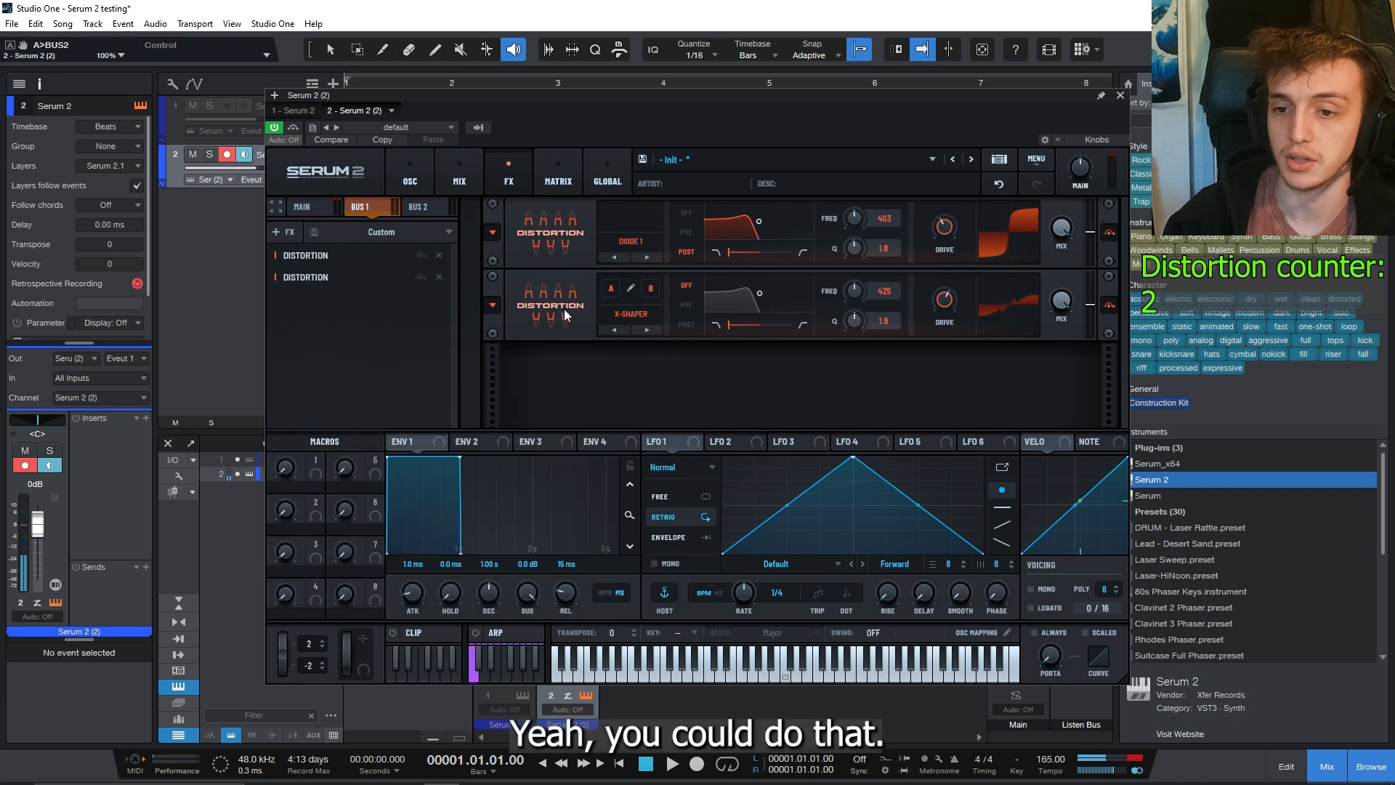
pyautogui.click(630, 314)
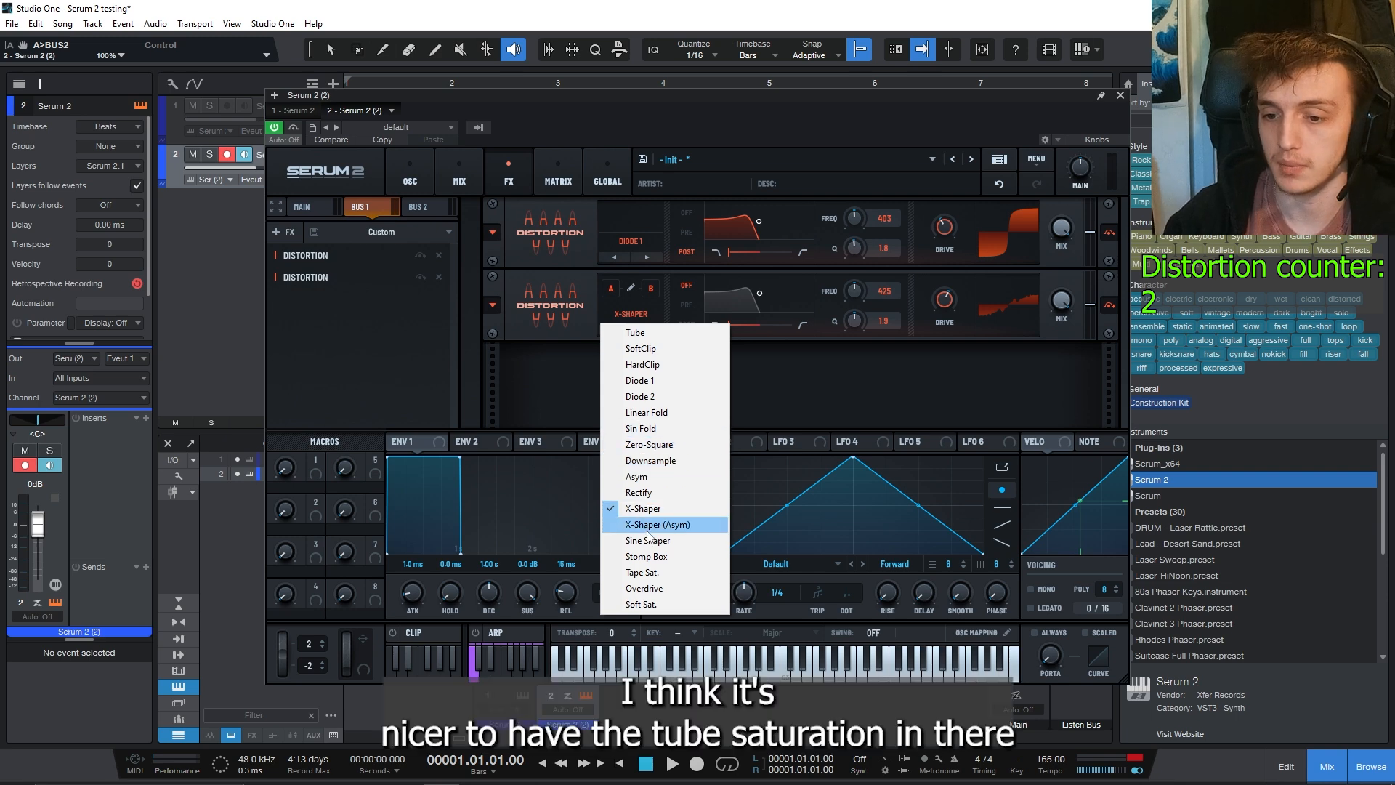
pyautogui.click(646, 573)
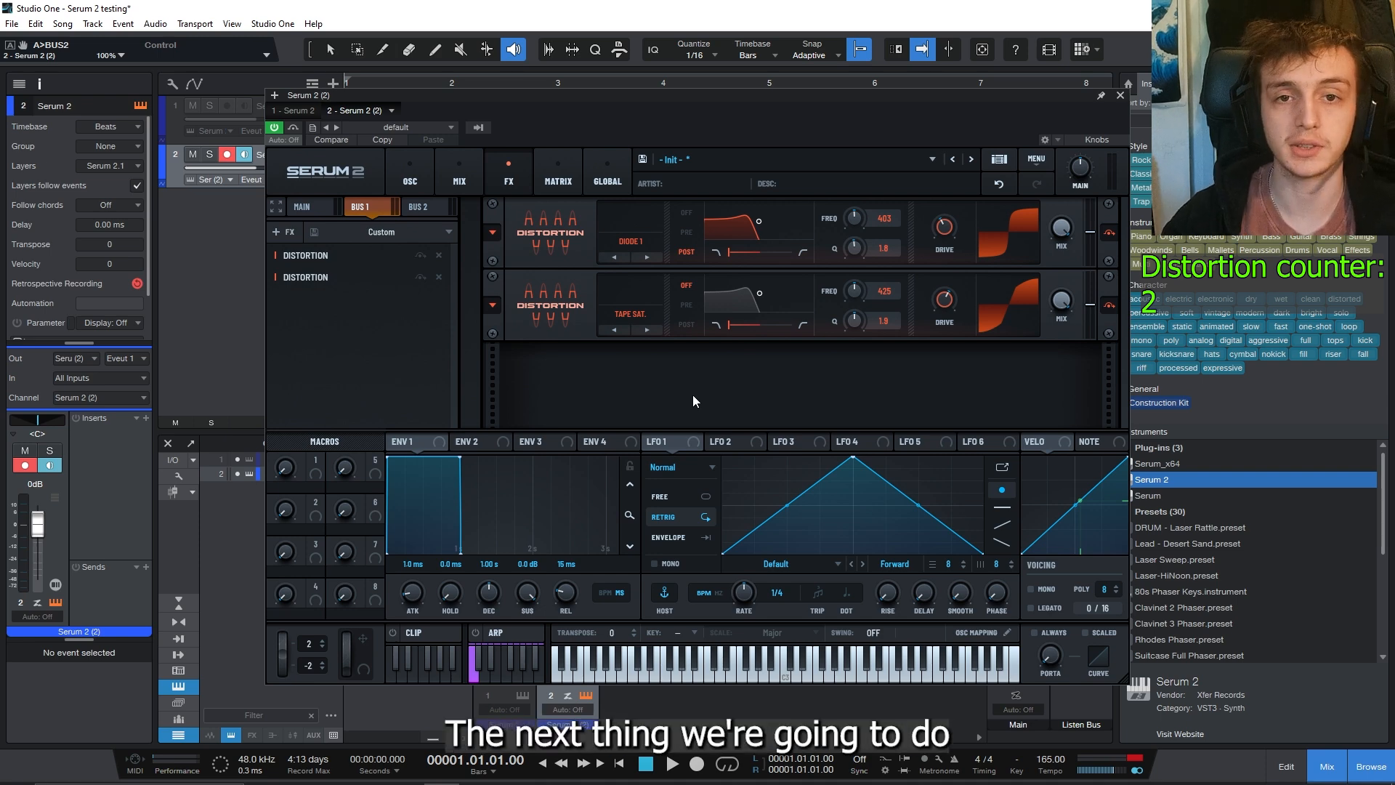
# Step: Add a Filter to Bus 1 after the two distortions and set its type to Ring Mod
pyautogui.click(286, 227)
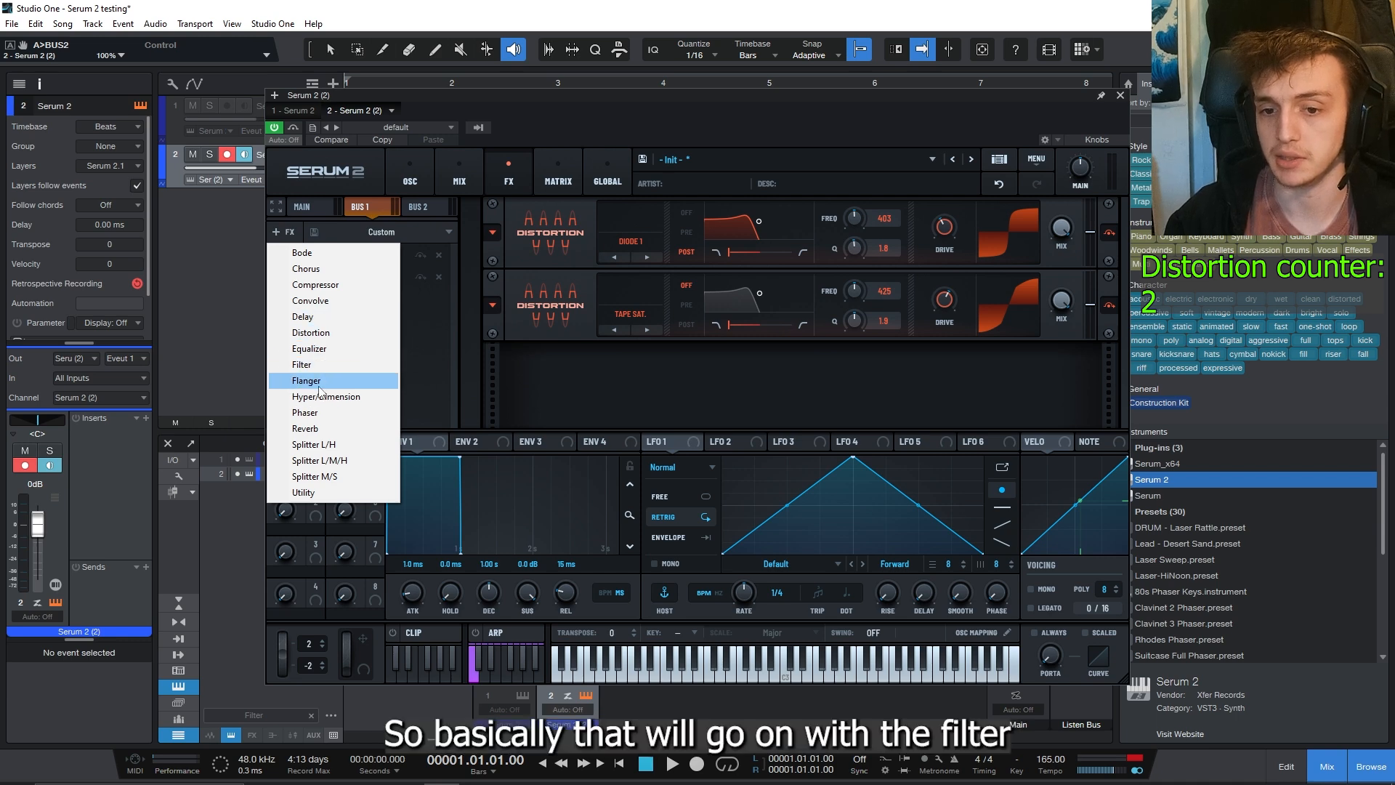
pyautogui.click(314, 364)
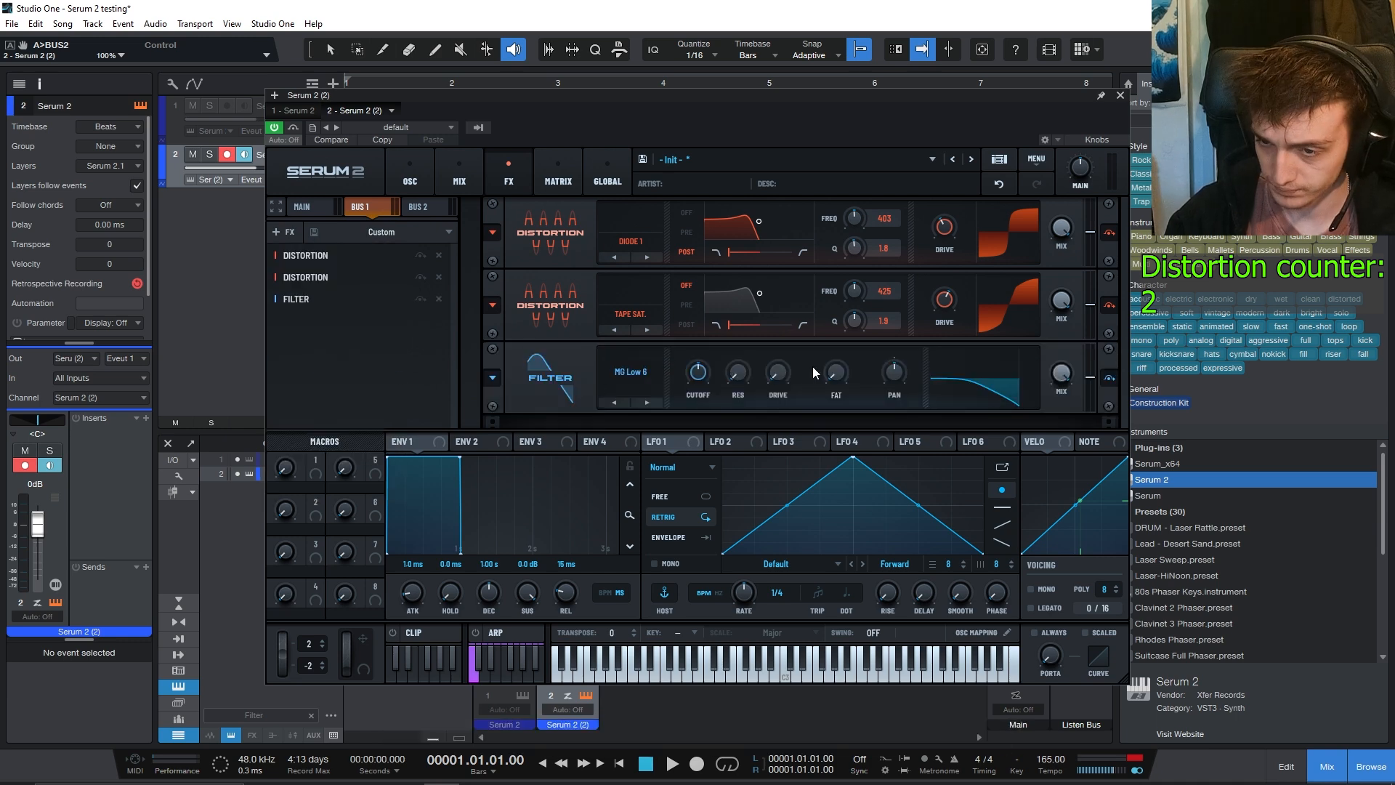
pyautogui.click(626, 371)
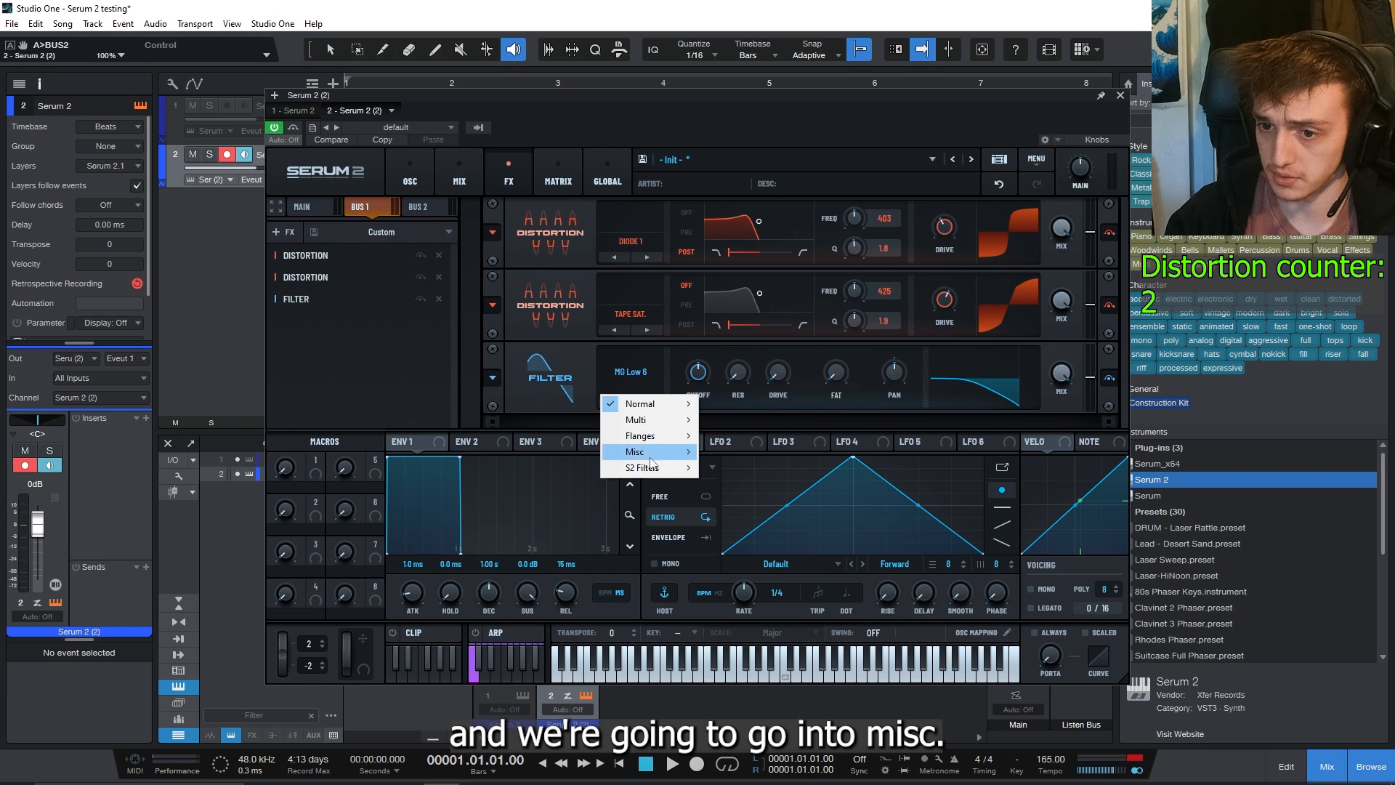
pyautogui.moveTo(650, 452)
pyautogui.click(768, 149)
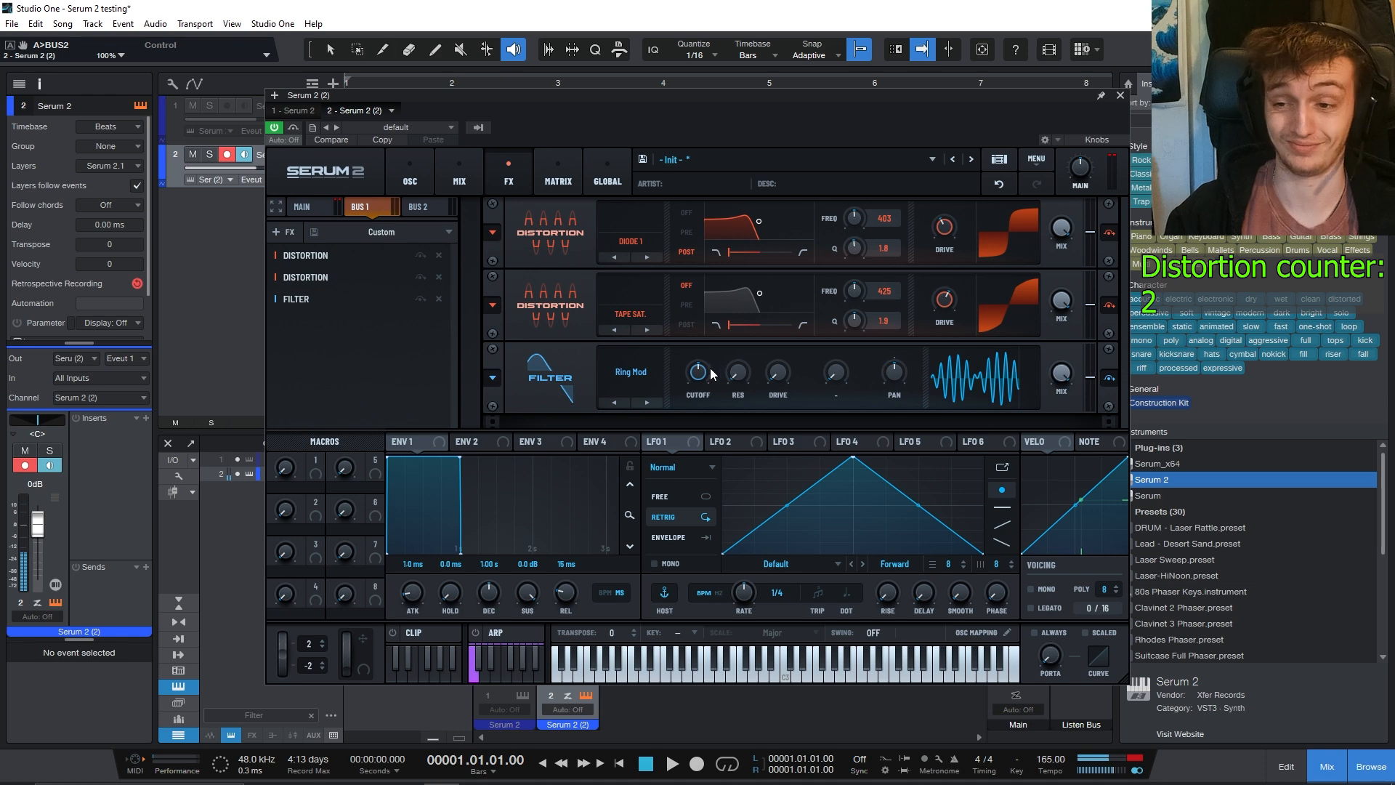
# Step: Reduce the Ring Mod filter's mix and sweep its cutoff up past 3000 Hz and back down to a low frequency
pyautogui.moveTo(709, 367)
pyautogui.mouseDown()
pyautogui.moveTo(696, 438)
pyautogui.moveTo(708, 330)
pyautogui.moveTo(712, 388)
pyautogui.mouseUp()
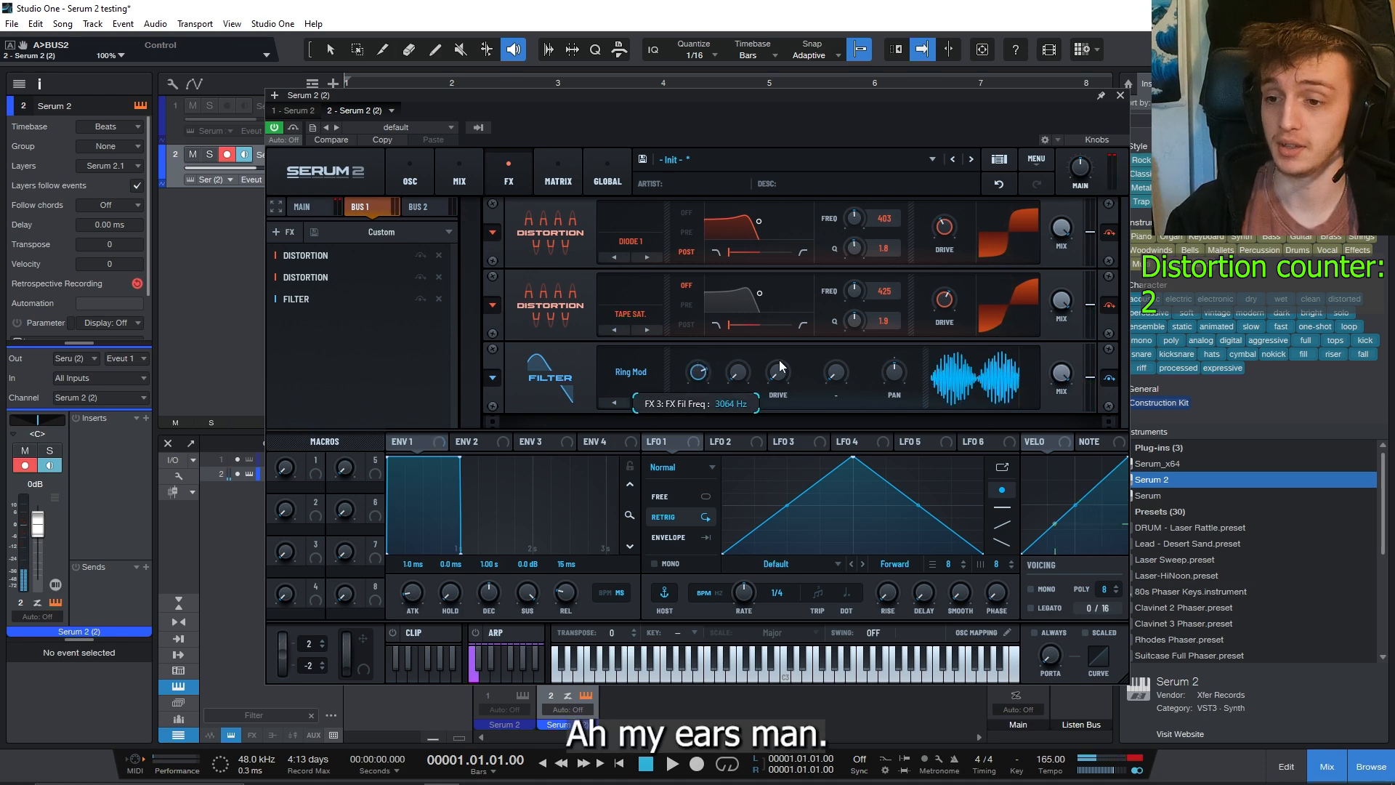
pyautogui.moveTo(1061, 372); pyautogui.dragTo(1040, 485)
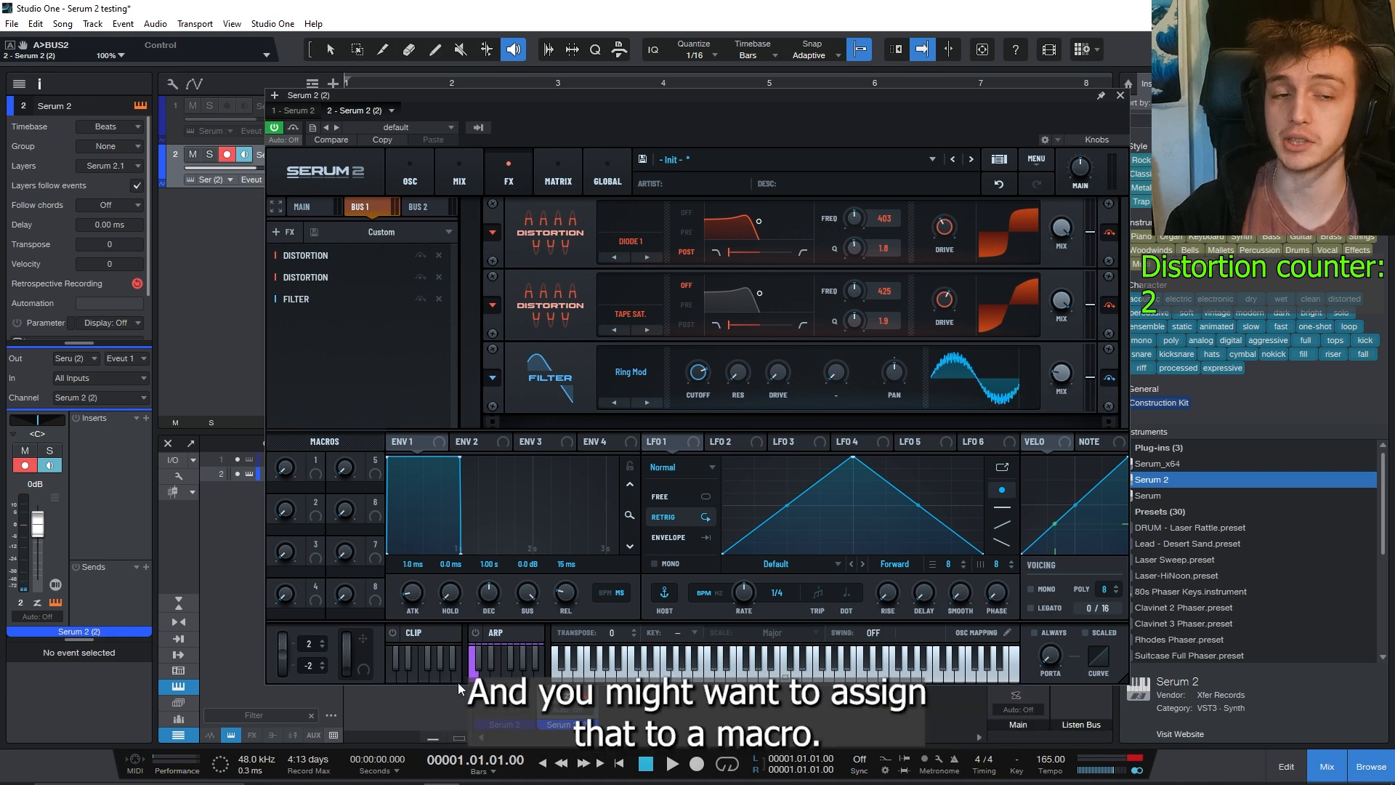
pyautogui.moveTo(698, 372)
pyautogui.mouseDown()
pyautogui.moveTo(695, 426)
pyautogui.moveTo(706, 372)
pyautogui.mouseUp()
pyautogui.moveTo(1065, 376); pyautogui.dragTo(1067, 379)
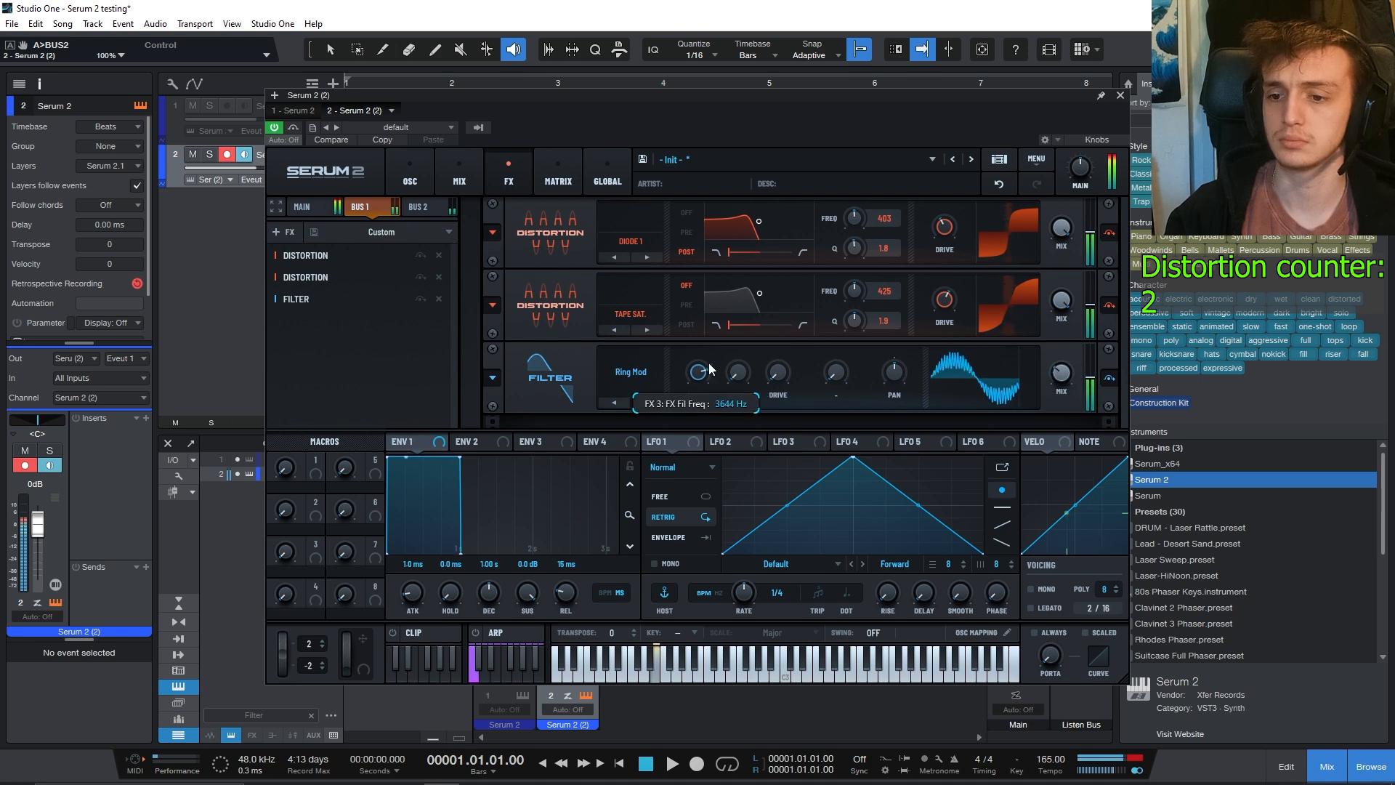
pyautogui.moveTo(709, 363); pyautogui.dragTo(709, 429)
# Step: Try modulating the Ring Mod cutoff with Envelope 2 at 18% sustain, and remove all modulators from the cutoff
pyautogui.click(476, 446)
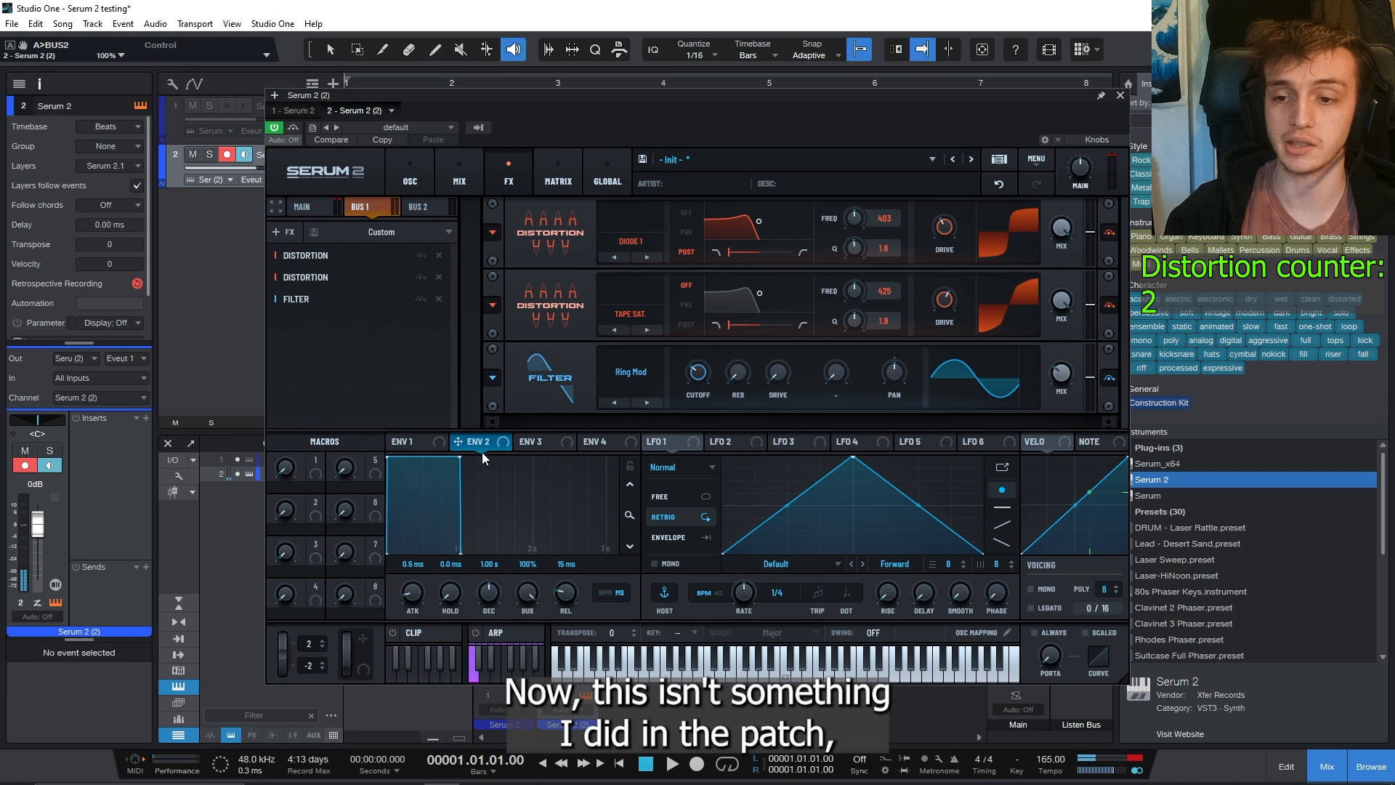
pyautogui.moveTo(481, 452); pyautogui.dragTo(680, 396)
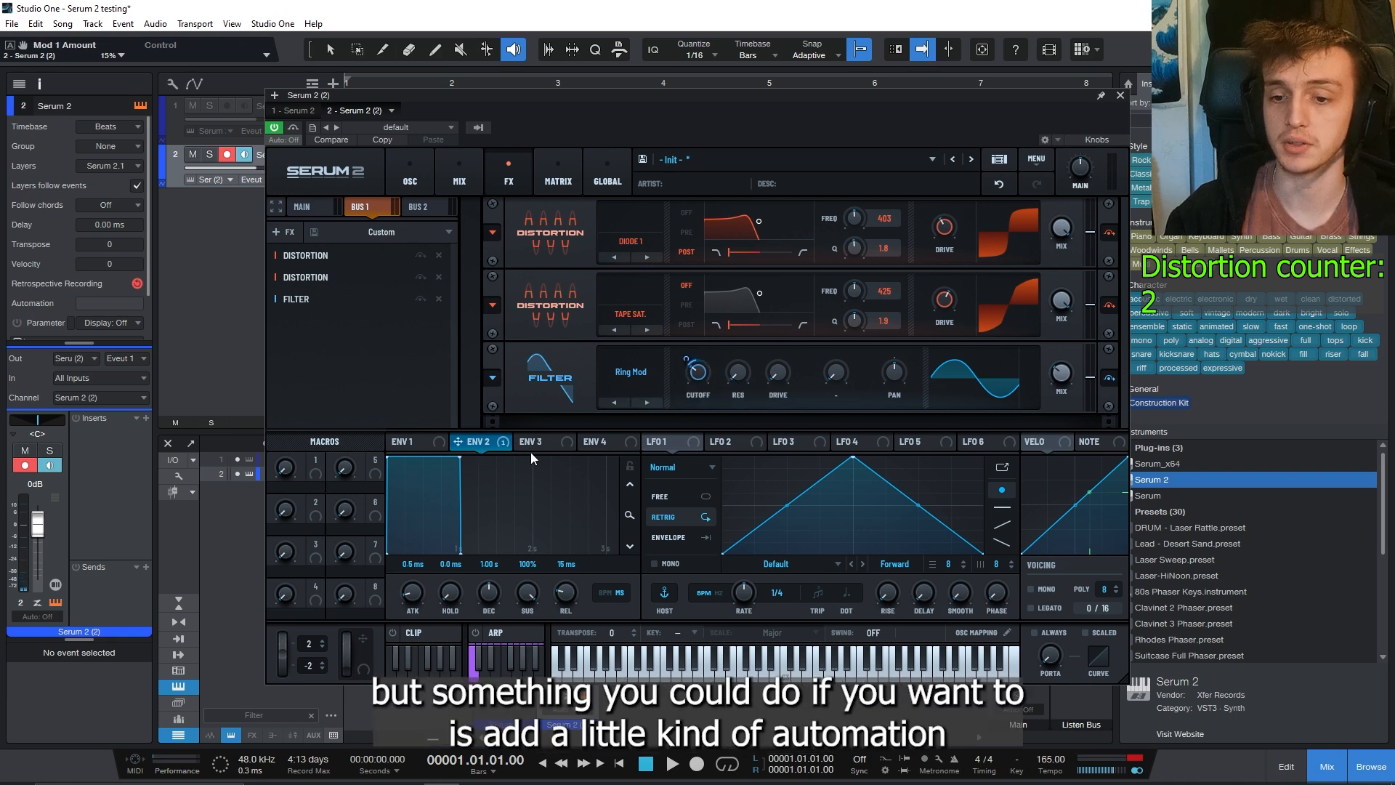
pyautogui.moveTo(528, 592); pyautogui.dragTo(512, 674)
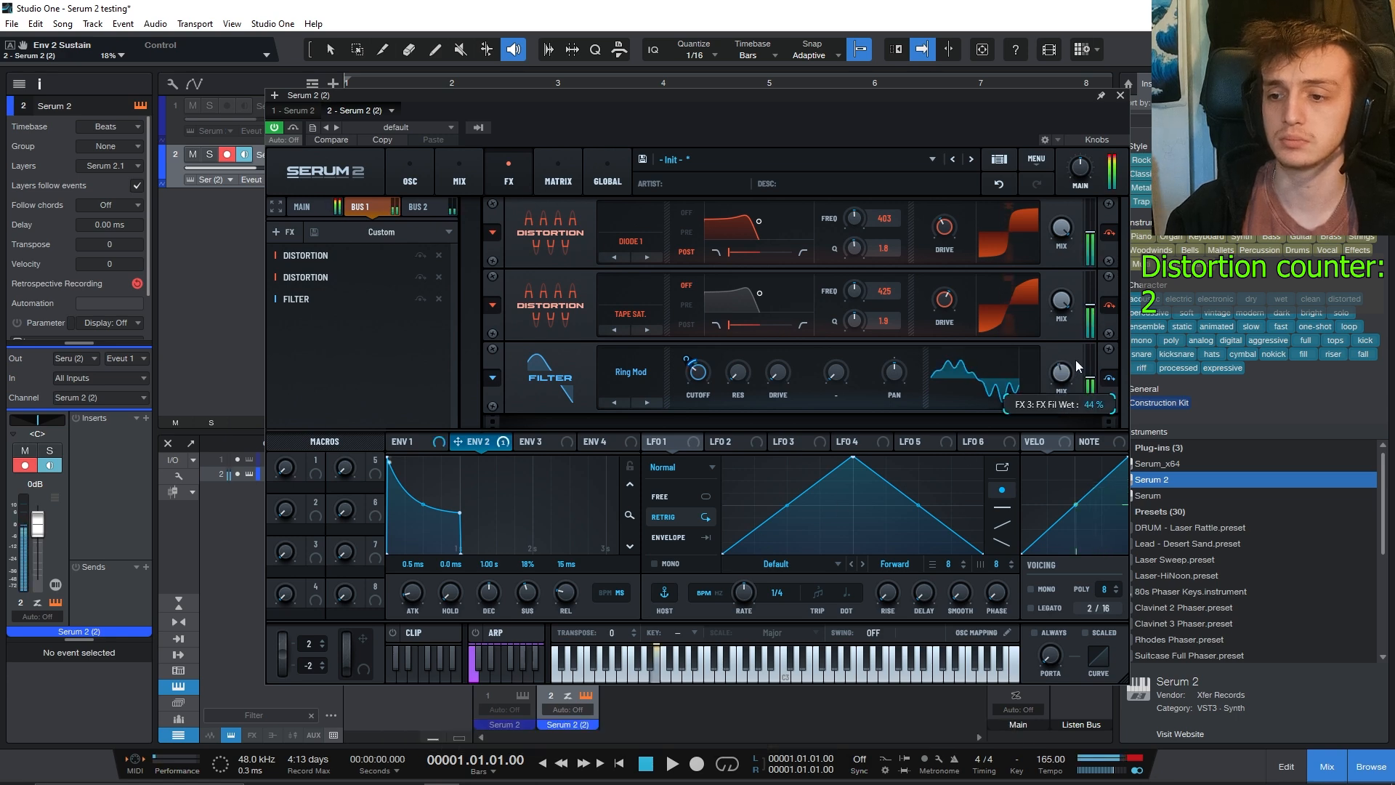
pyautogui.rightClick(699, 374)
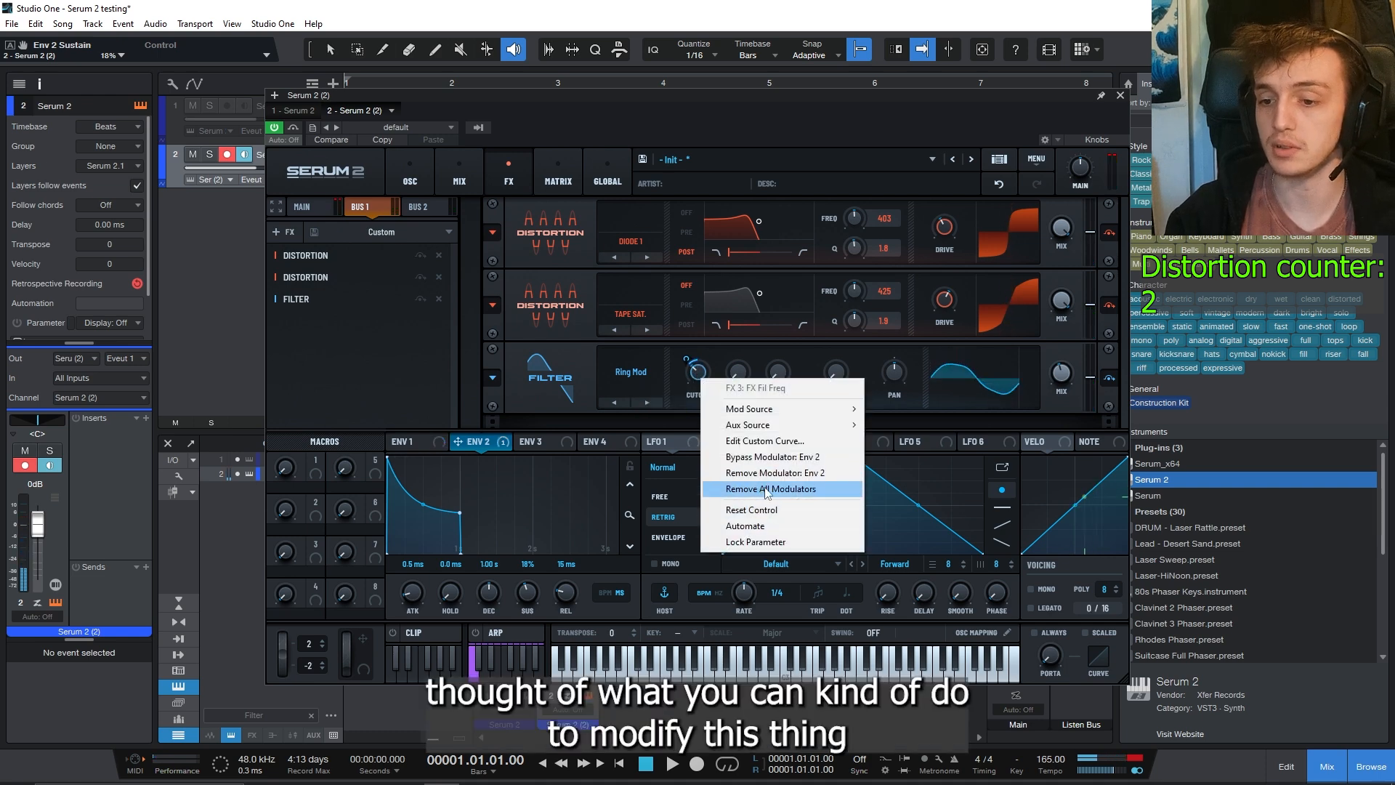
pyautogui.click(765, 489)
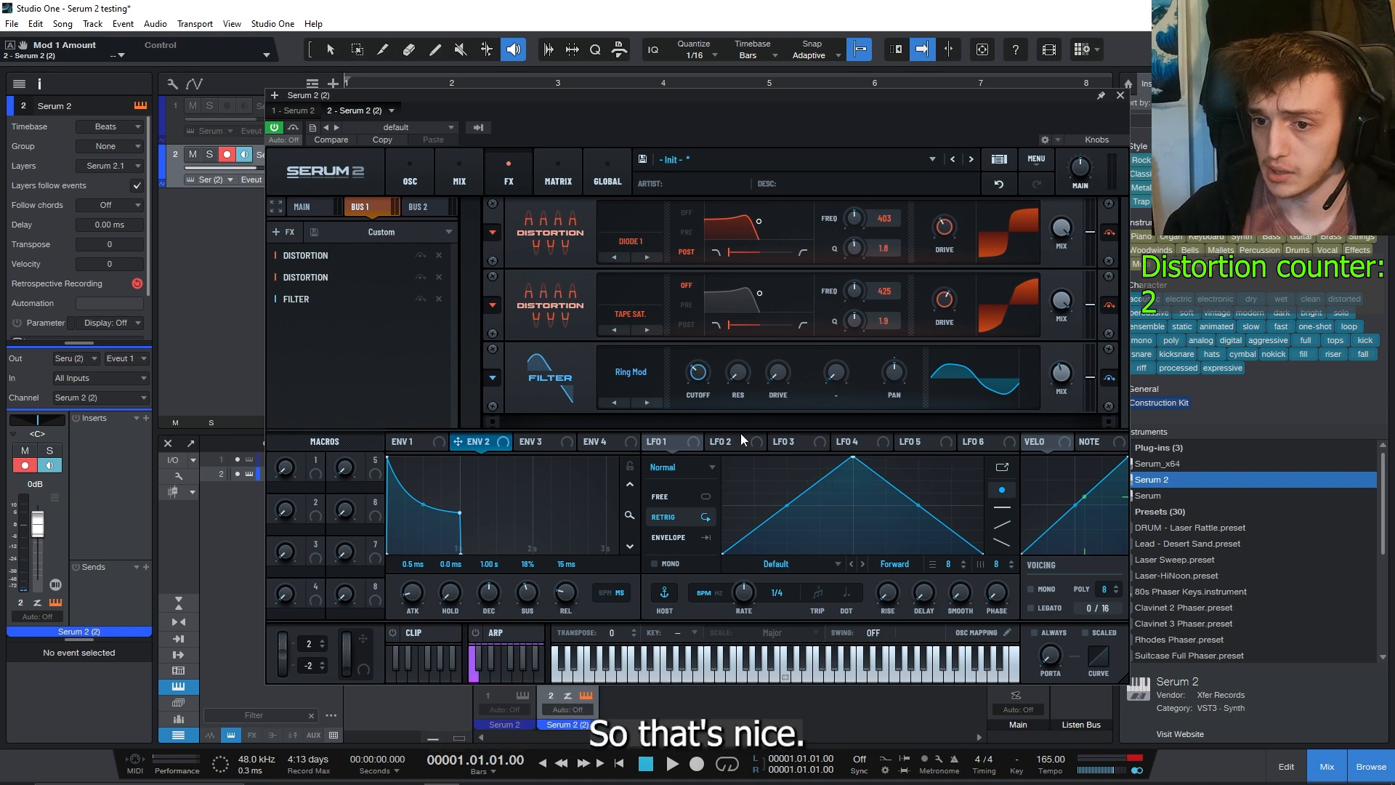
# Step: Add a third Distortion to Bus 1 after the Ring Mod filter and set it to X-Shaper mode
pyautogui.click(283, 232)
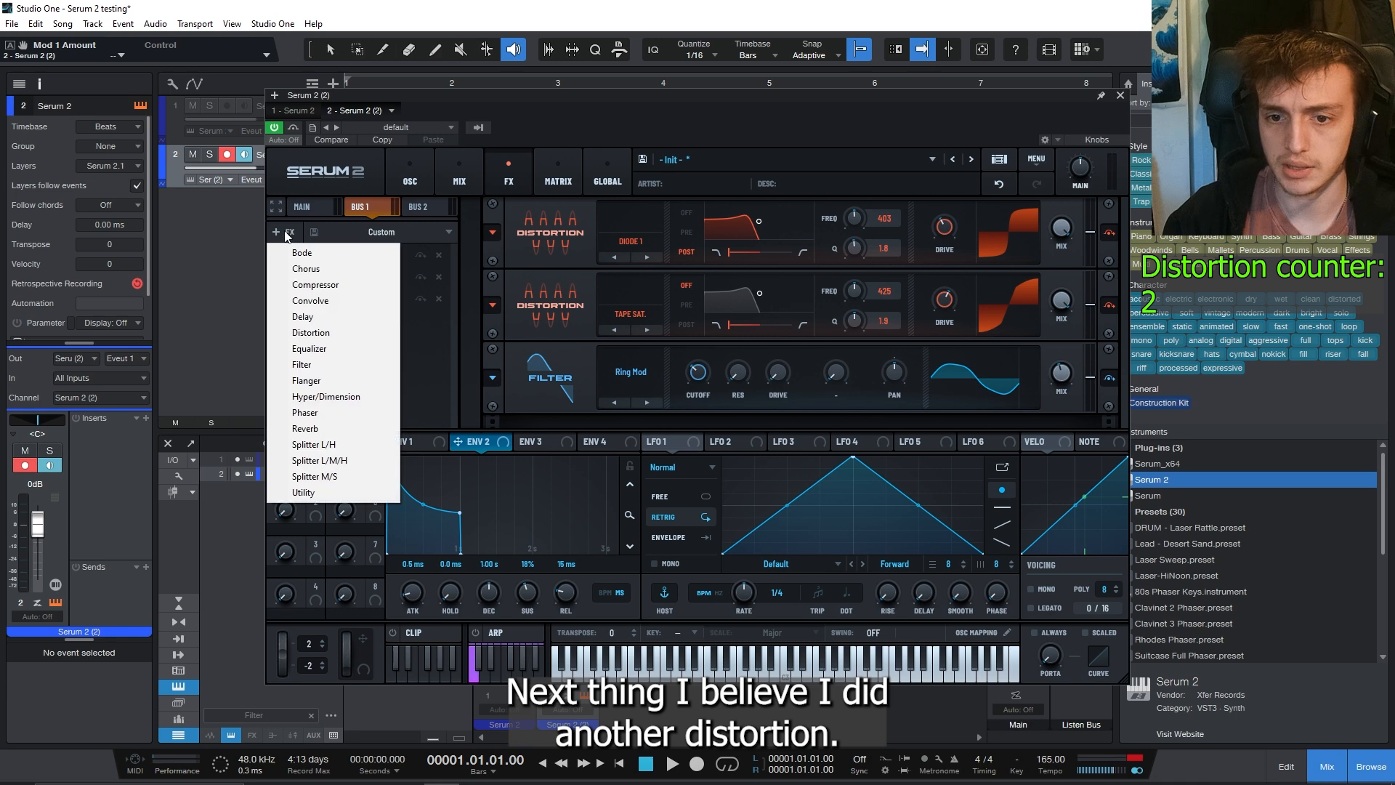
pyautogui.click(311, 333)
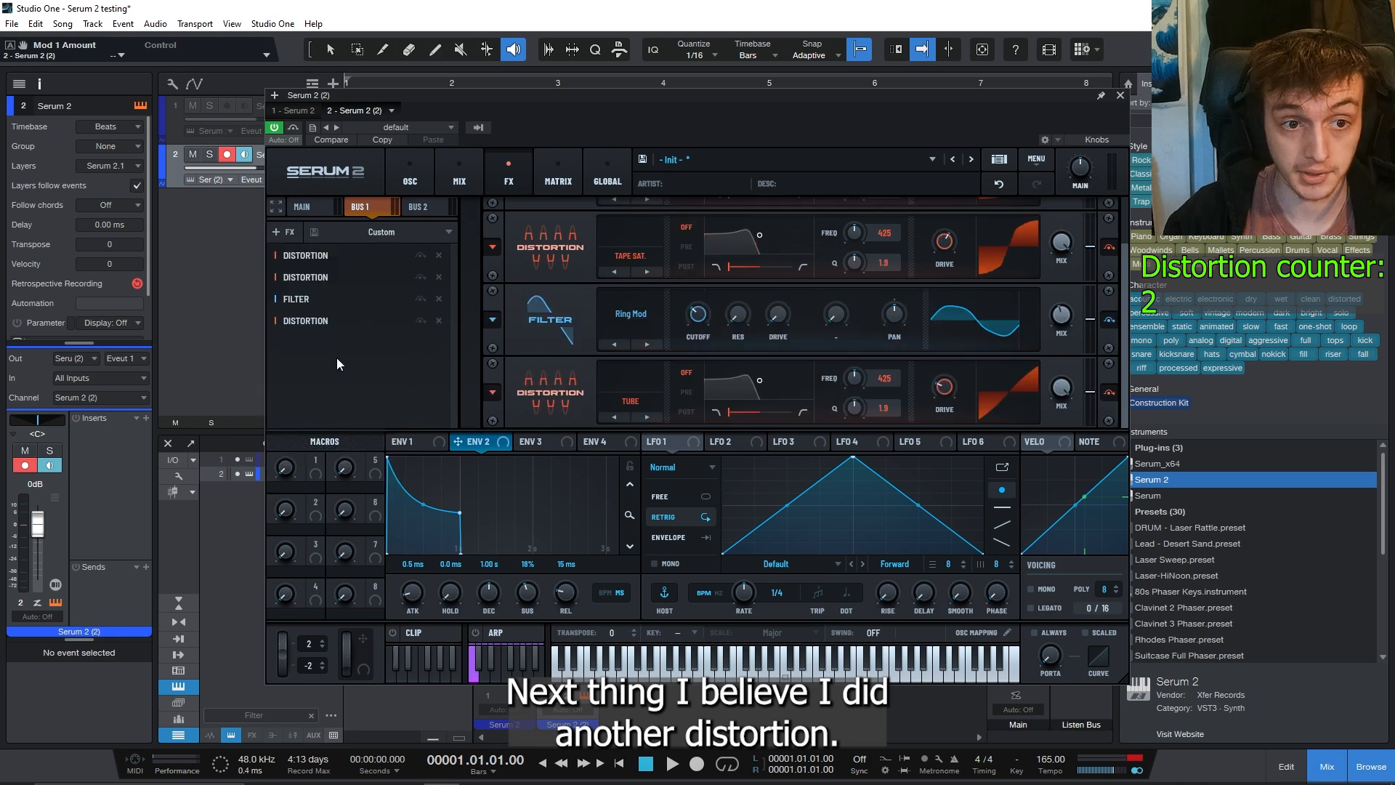
pyautogui.click(634, 402)
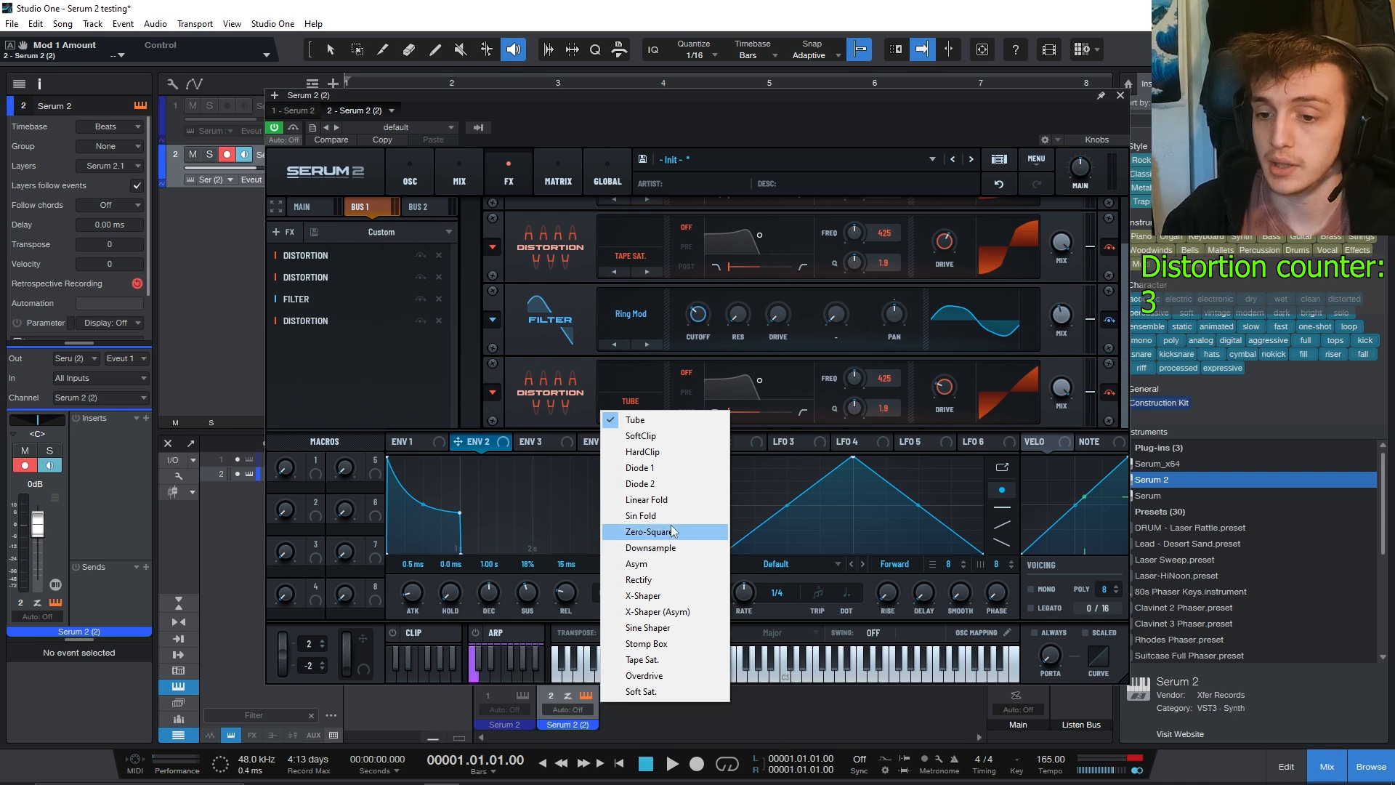
pyautogui.click(662, 595)
pyautogui.click(626, 406)
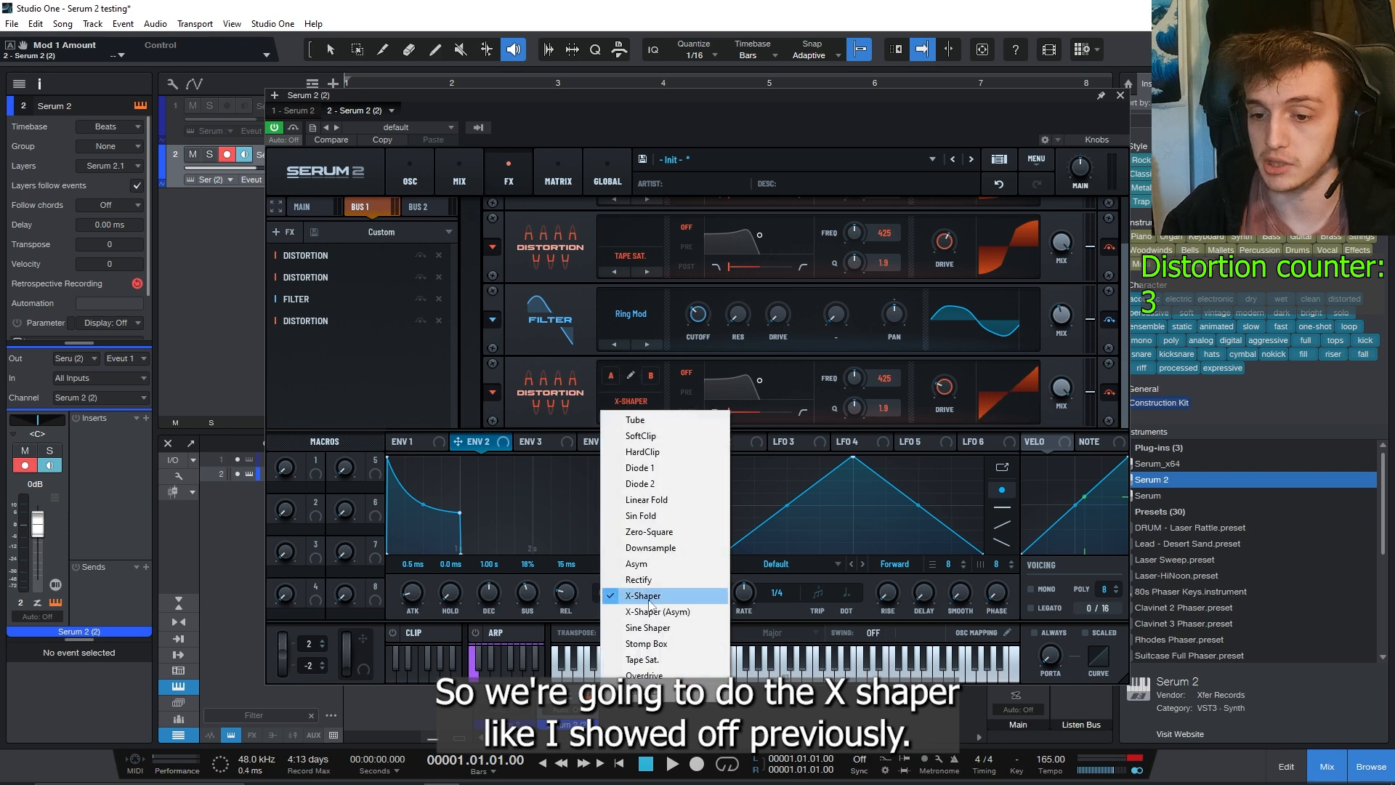
# Step: Load the factory Extreme Q LP shape into the X-Shaper's curve B and set its drive to about 51%
pyautogui.click(651, 377)
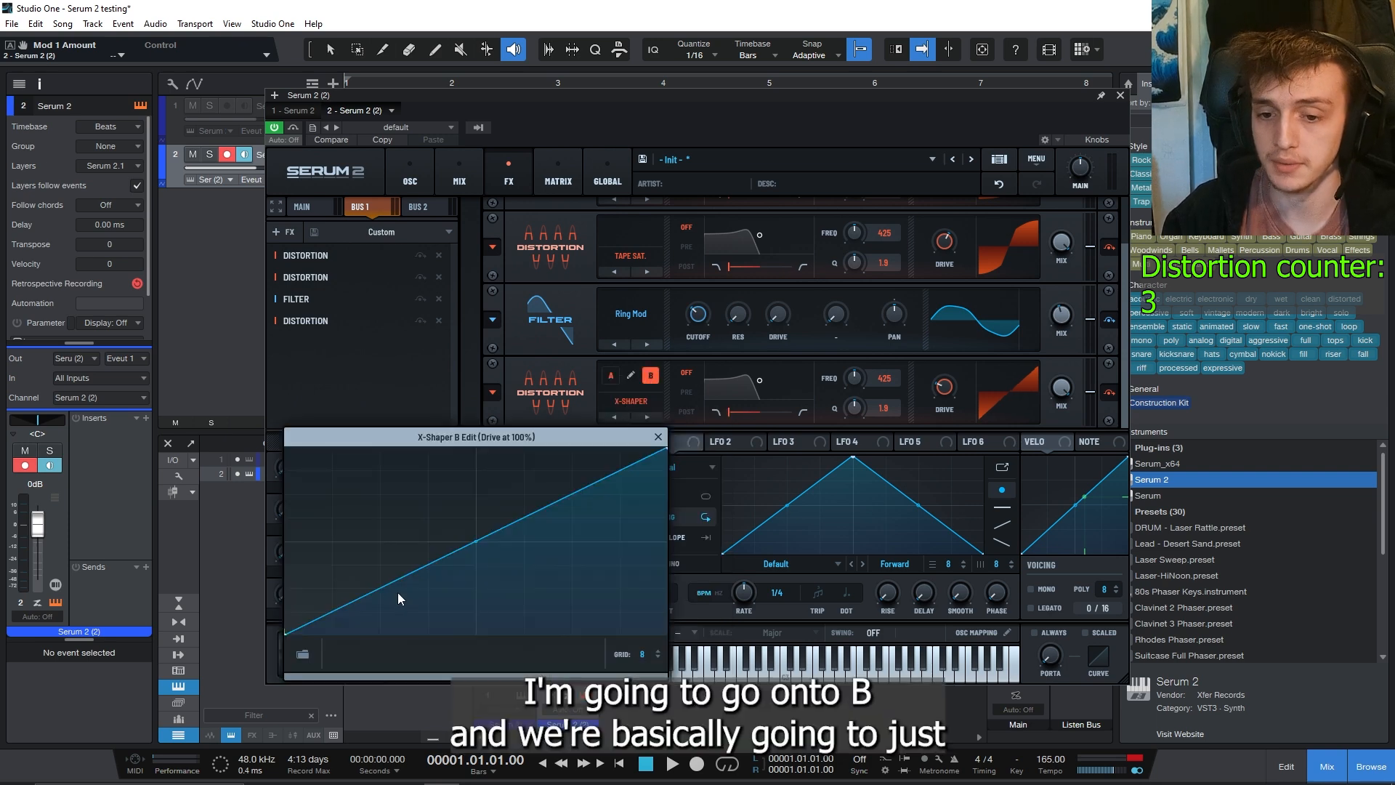
pyautogui.click(303, 654)
pyautogui.moveTo(342, 667)
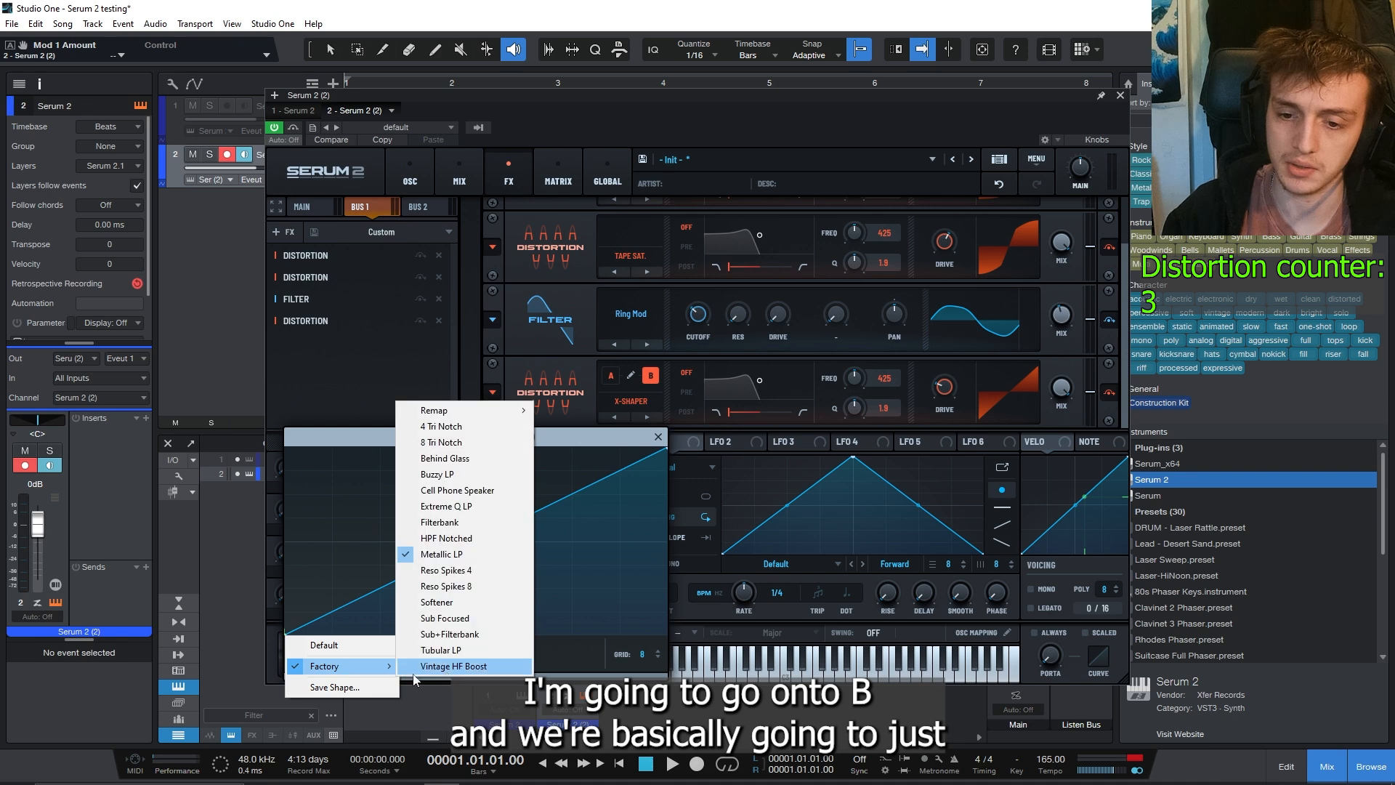
pyautogui.click(469, 506)
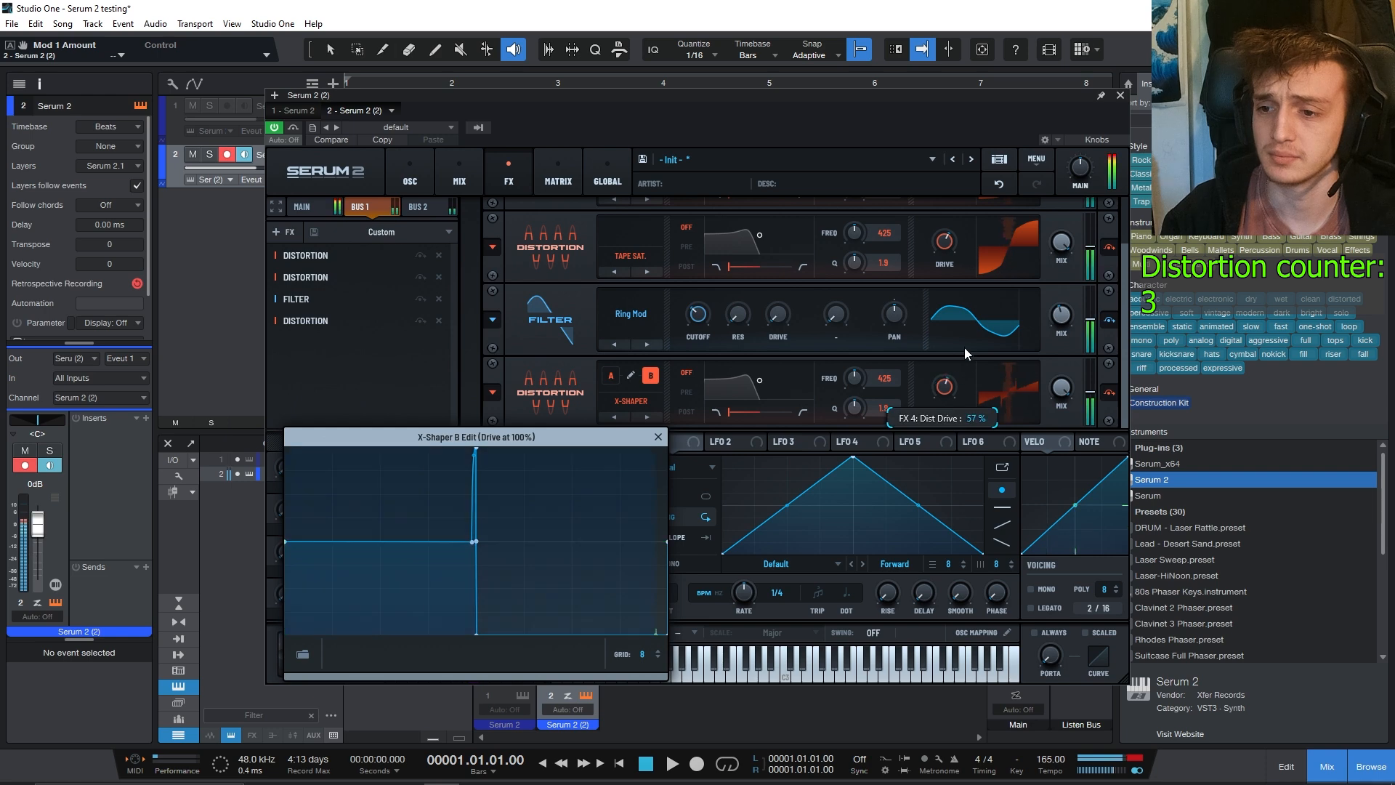
pyautogui.moveTo(965, 347)
pyautogui.mouseDown()
pyautogui.moveTo(978, 300)
pyautogui.moveTo(961, 385)
pyautogui.moveTo(976, 365)
pyautogui.mouseUp()
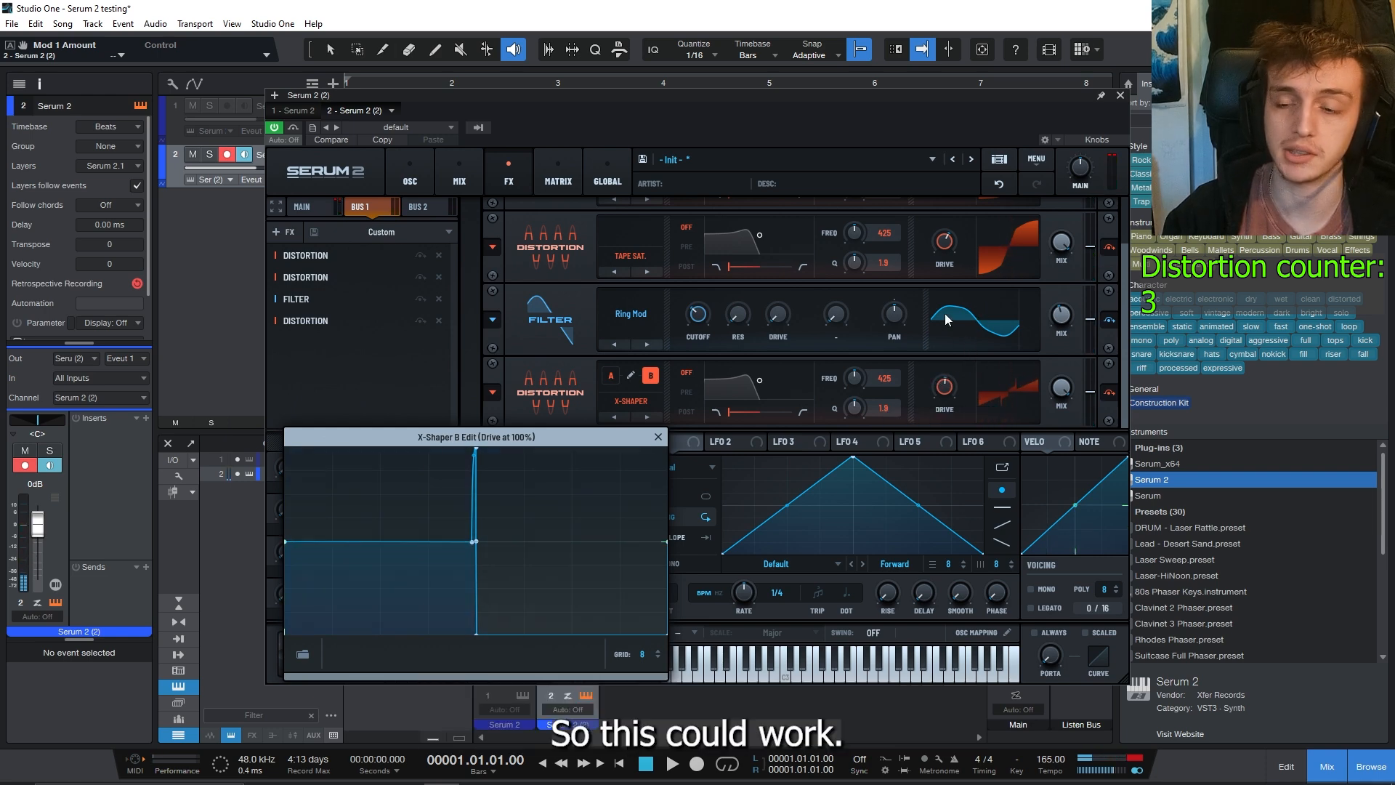
pyautogui.click(659, 437)
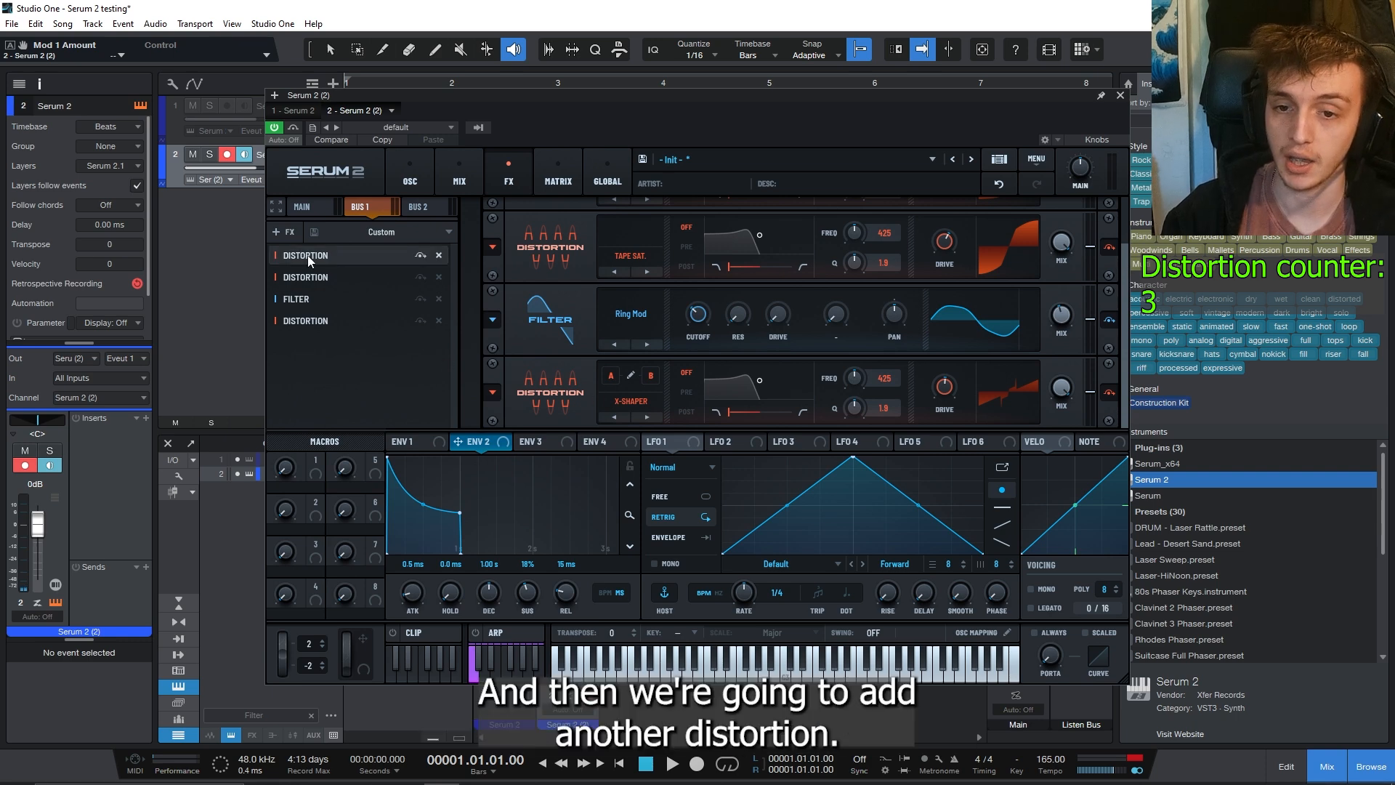
# Step: Add a fourth Distortion to Bus 1 in Downsample mode and raise its drive
pyautogui.click(289, 237)
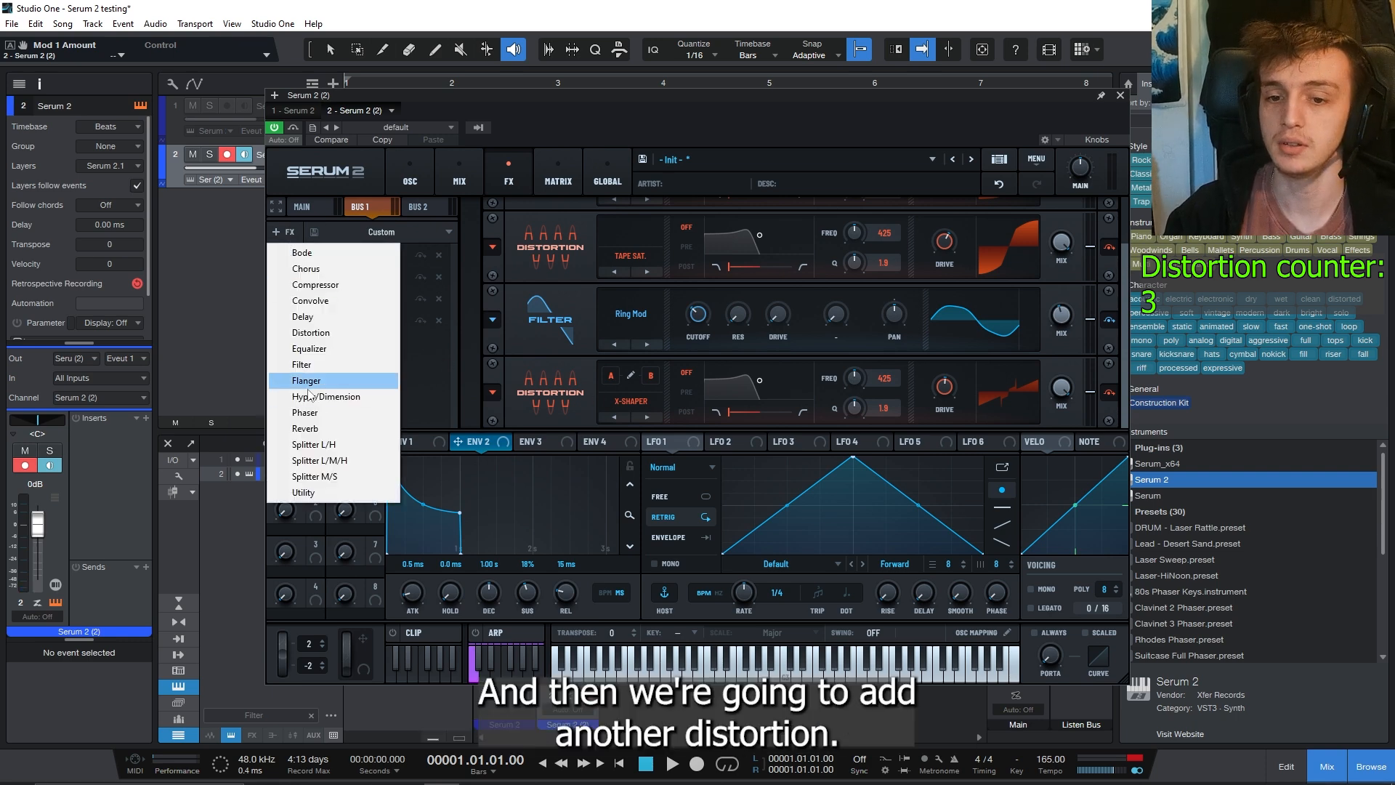
pyautogui.click(324, 335)
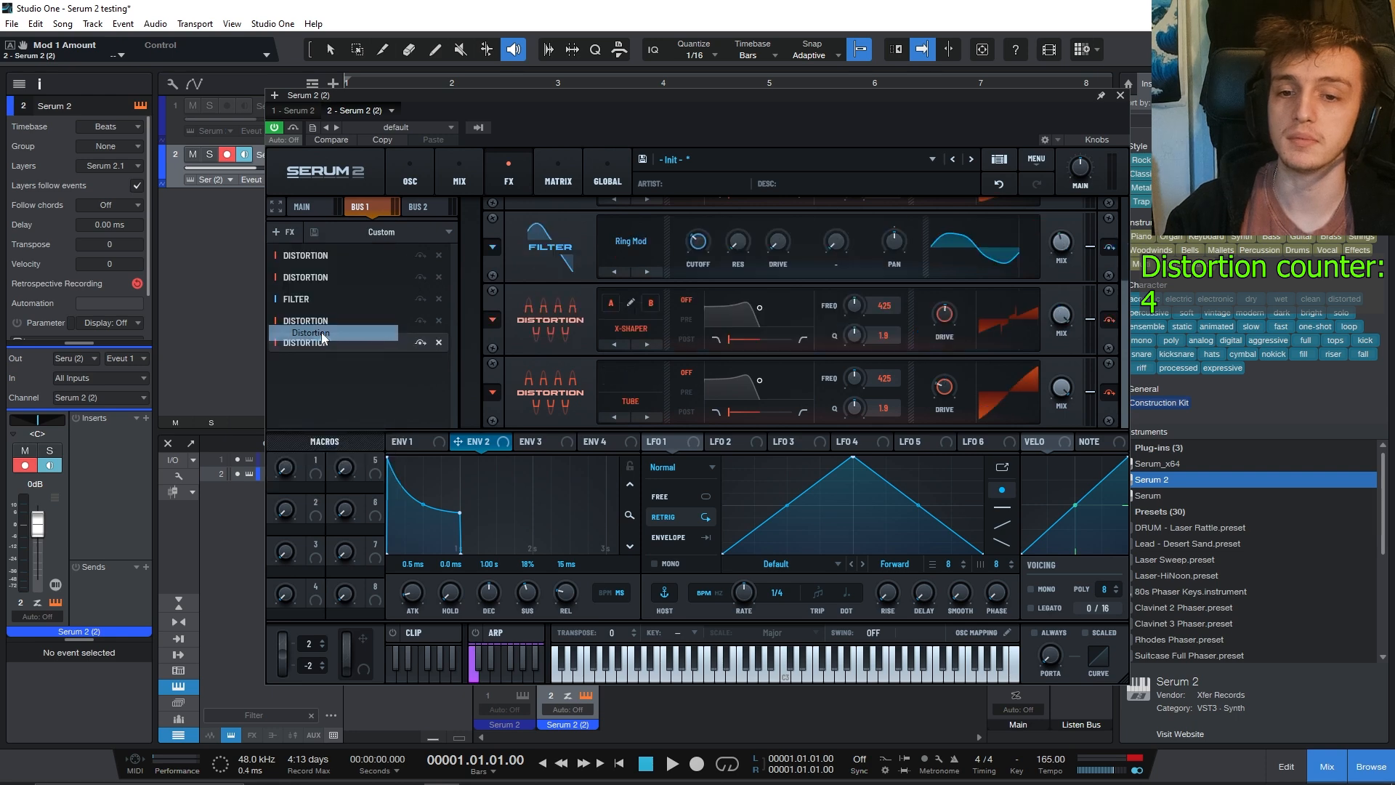
pyautogui.click(625, 407)
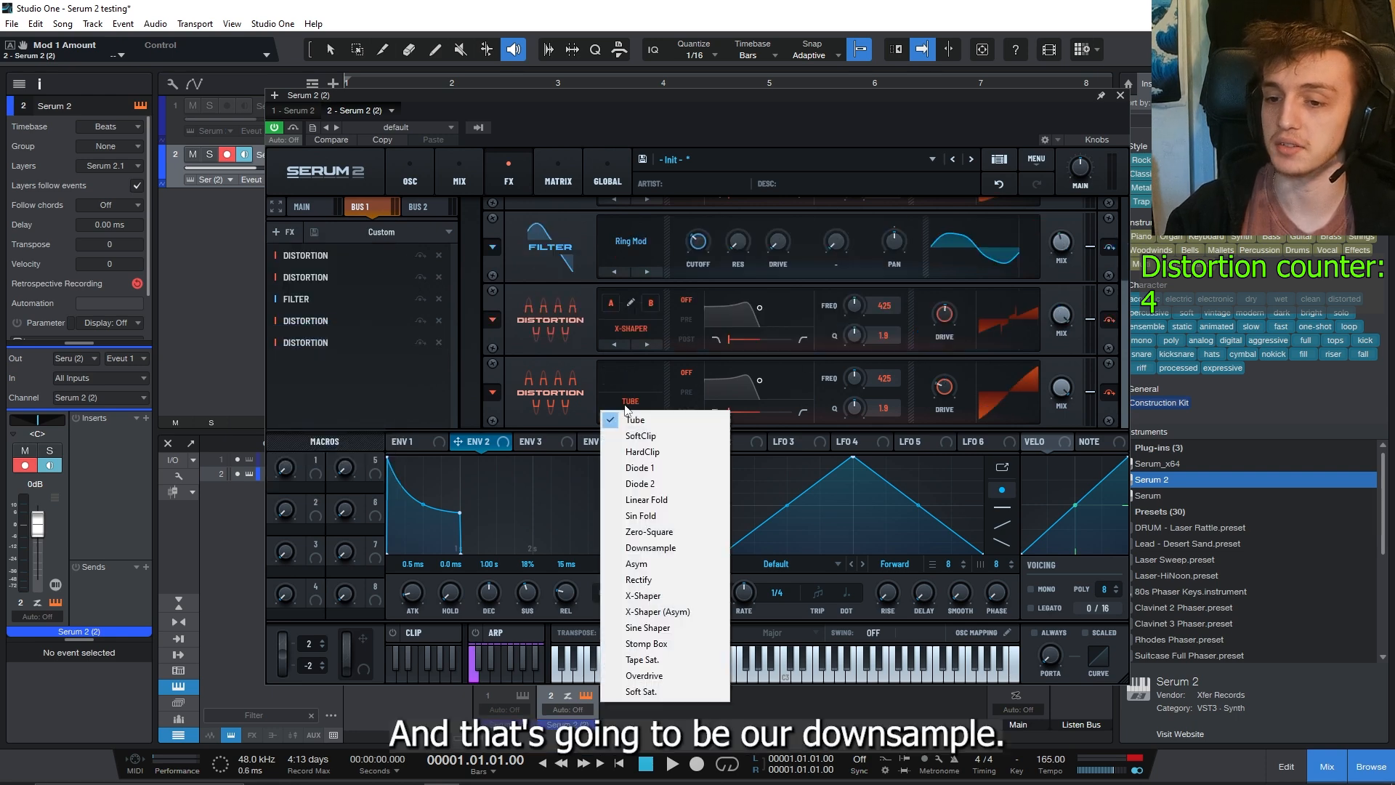
pyautogui.click(639, 554)
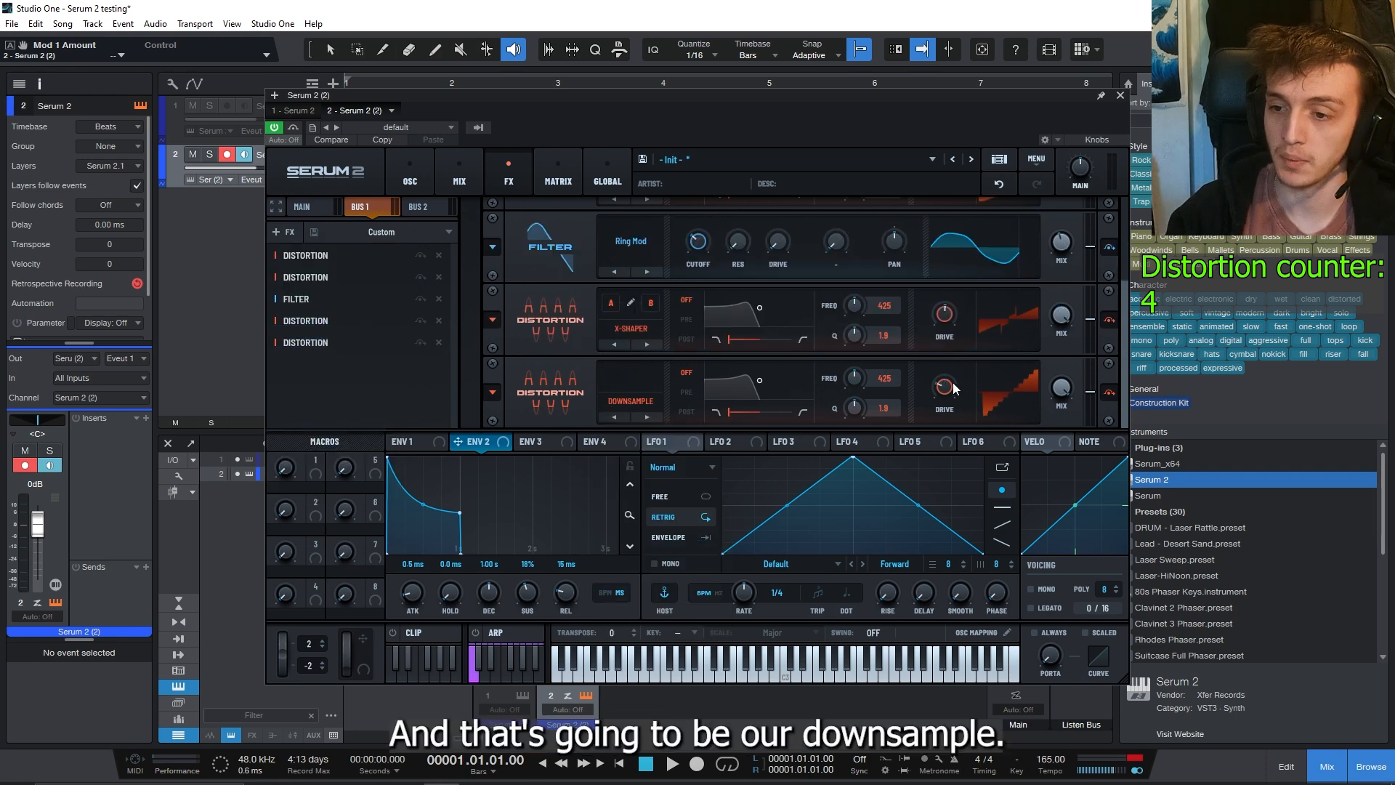
pyautogui.moveTo(949, 385)
pyautogui.mouseDown()
pyautogui.moveTo(992, 338)
pyautogui.moveTo(979, 456)
pyautogui.moveTo(976, 382)
pyautogui.mouseUp()
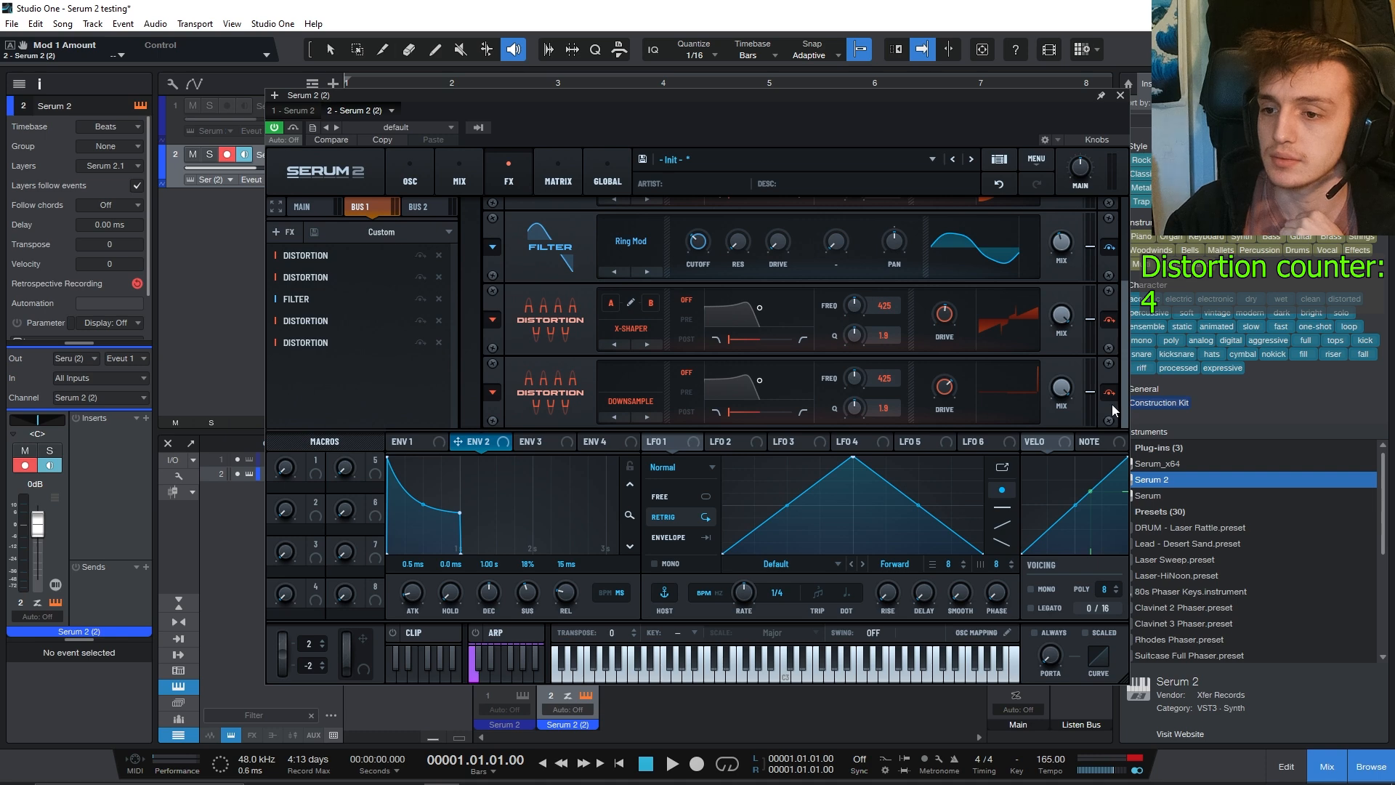
pyautogui.moveTo(1113, 404)
pyautogui.mouseDown()
pyautogui.moveTo(1118, 250)
pyautogui.moveTo(1121, 414)
pyautogui.mouseUp()
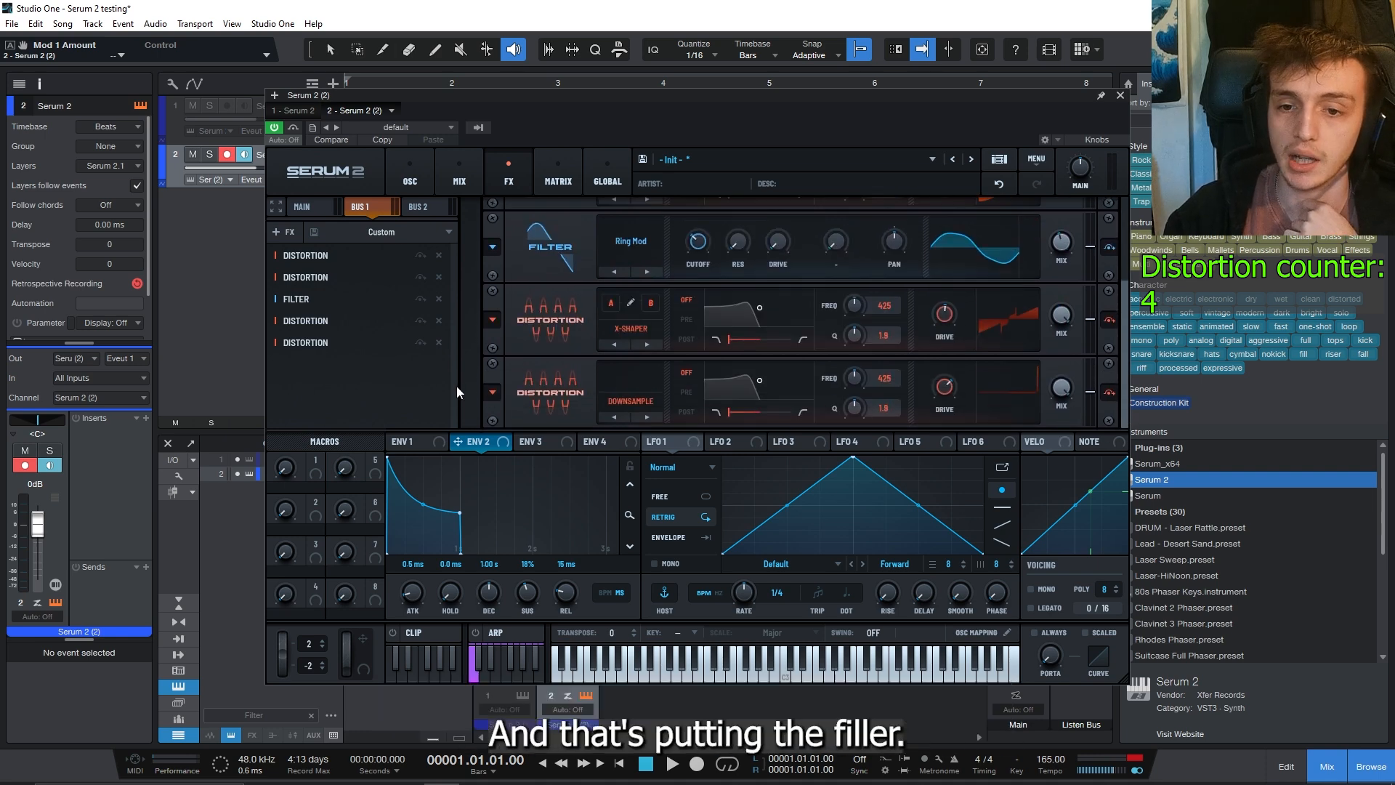
# Step: Add a second Filter to Bus 1 and move it ahead of the X-Shaper and Downsample distortions
pyautogui.click(292, 231)
pyautogui.click(325, 367)
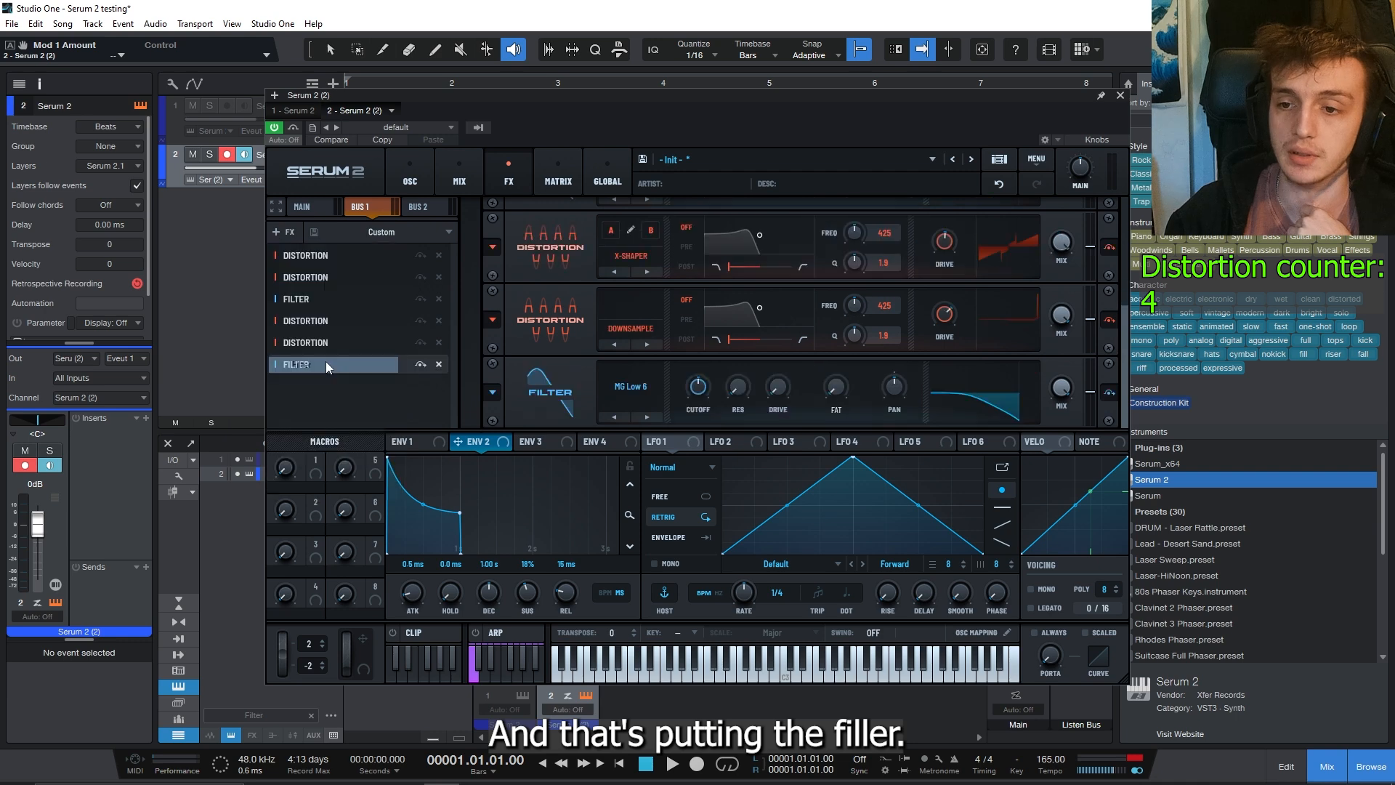
pyautogui.click(490, 392)
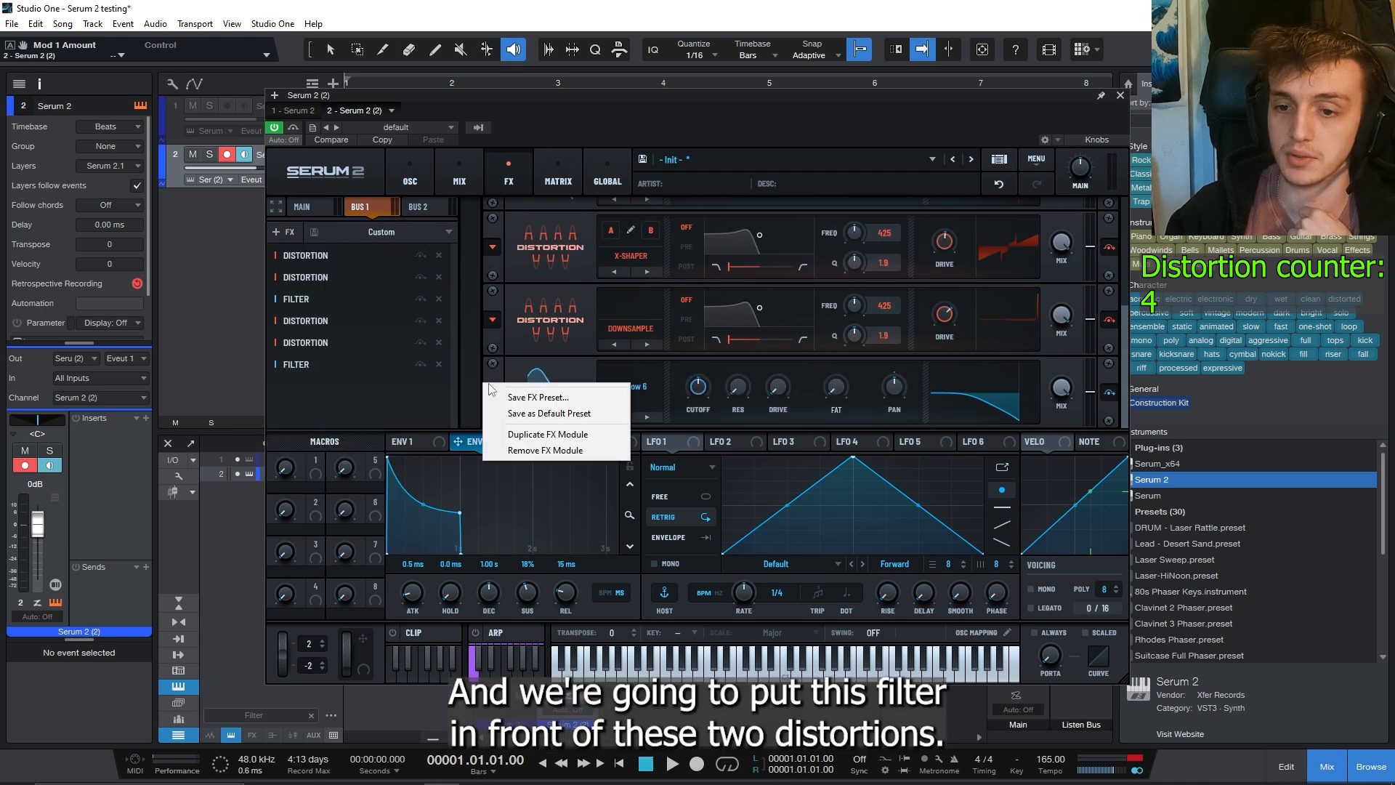
pyautogui.click(579, 382)
pyautogui.moveTo(347, 364); pyautogui.dragTo(352, 323)
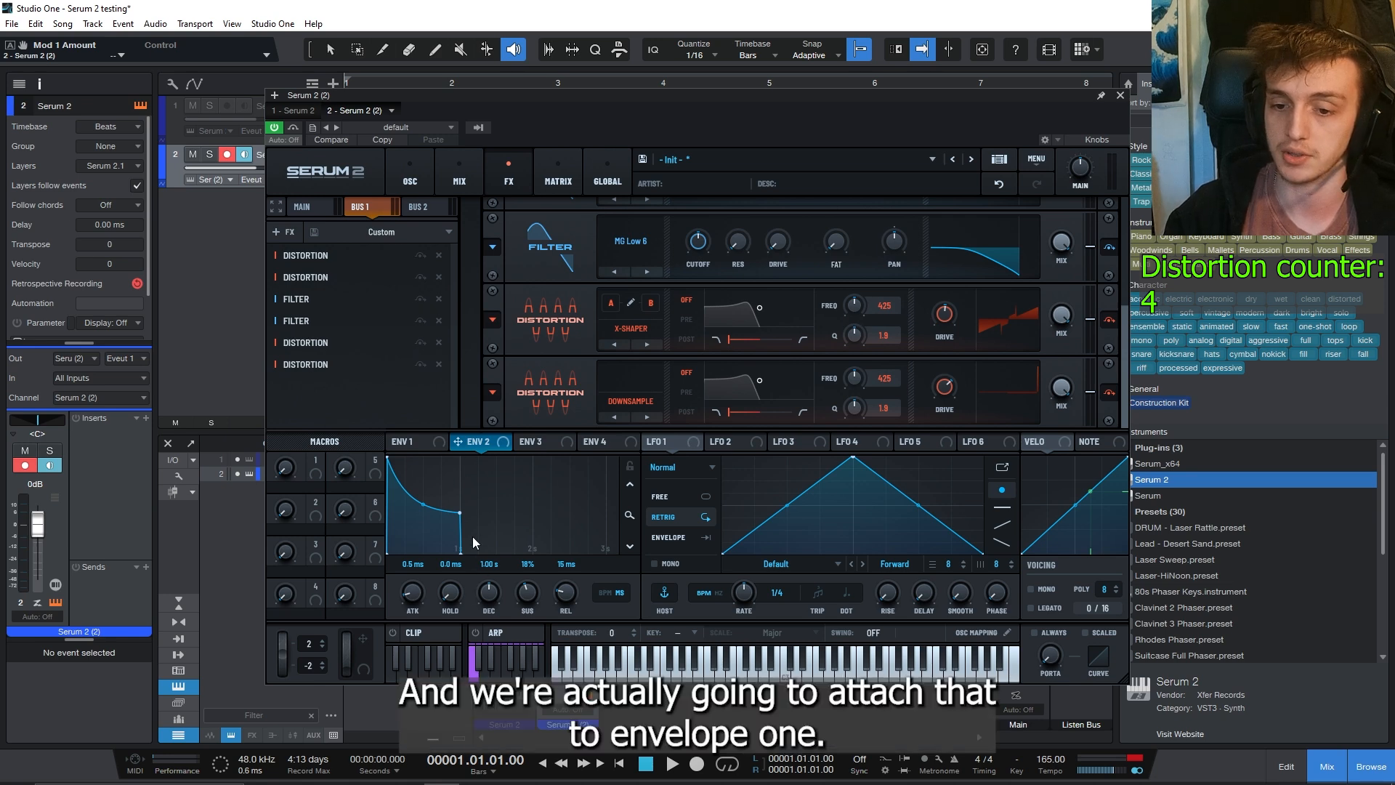
# Step: Set Envelope 1's sustain to about -8.2 dB and assign it to the MG Low 6 filter's cutoff at 100% amount
pyautogui.click(412, 441)
pyautogui.moveTo(529, 600); pyautogui.dragTo(517, 656)
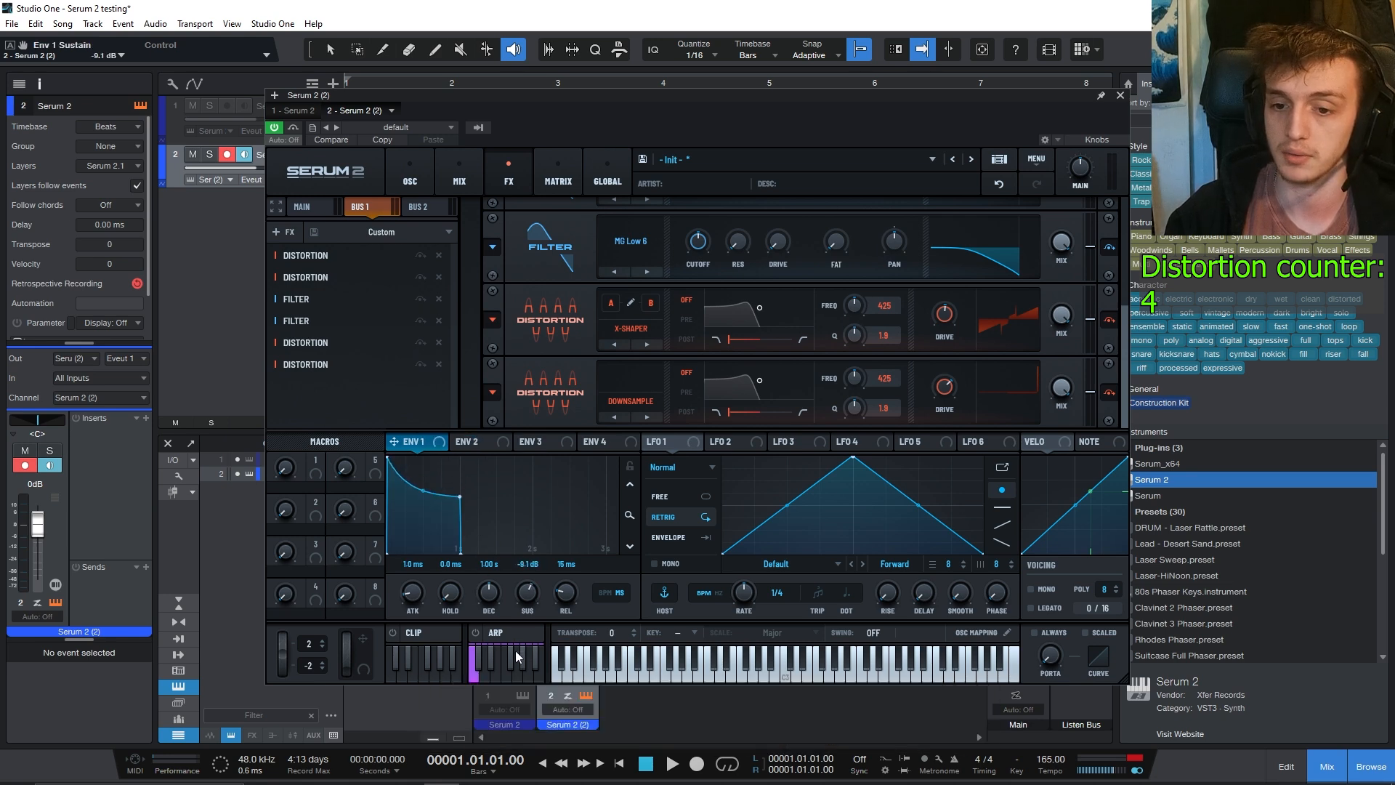
pyautogui.moveTo(393, 442); pyautogui.dragTo(696, 244)
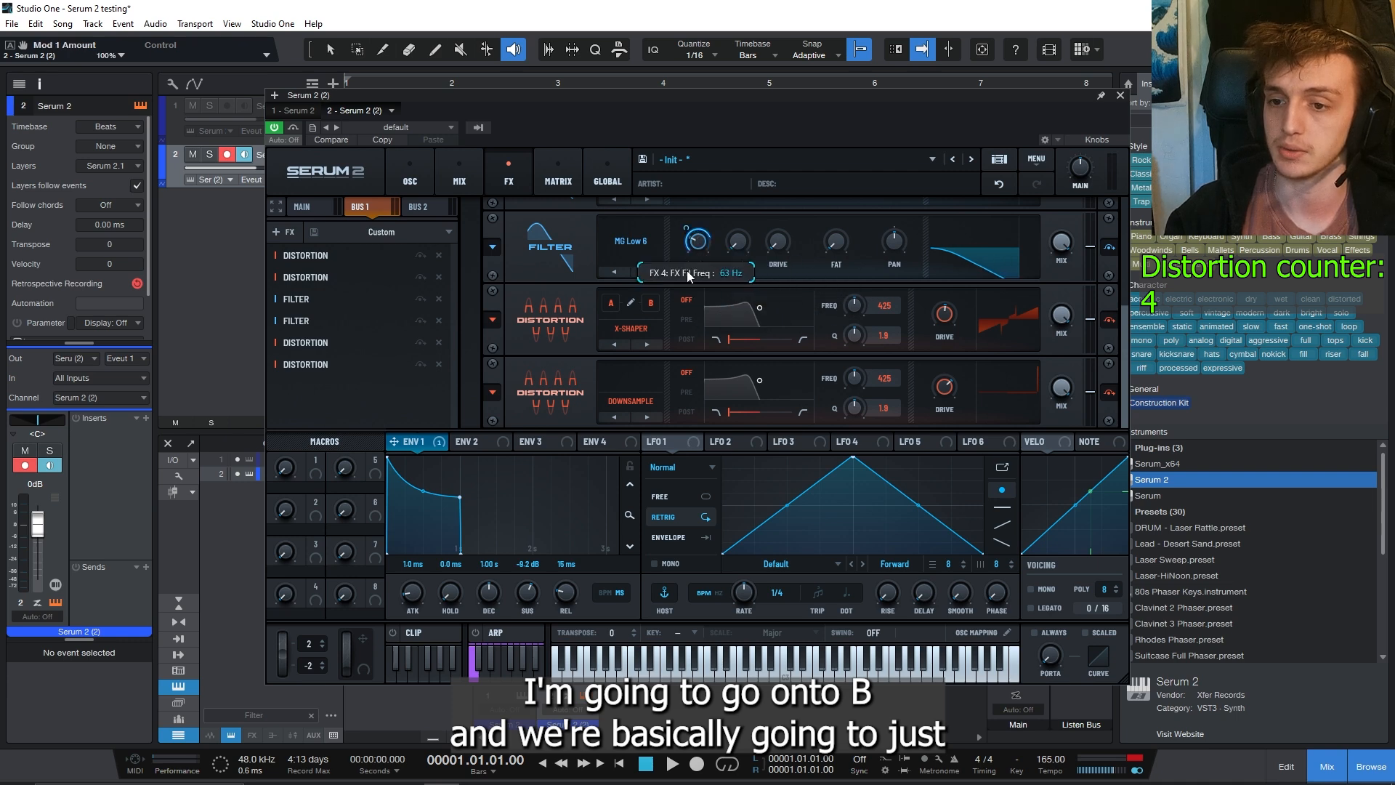
# Step: Change the second filter's type to MG Low 18 and adjust its cutoff
pyautogui.click(648, 272)
pyautogui.click(648, 272)
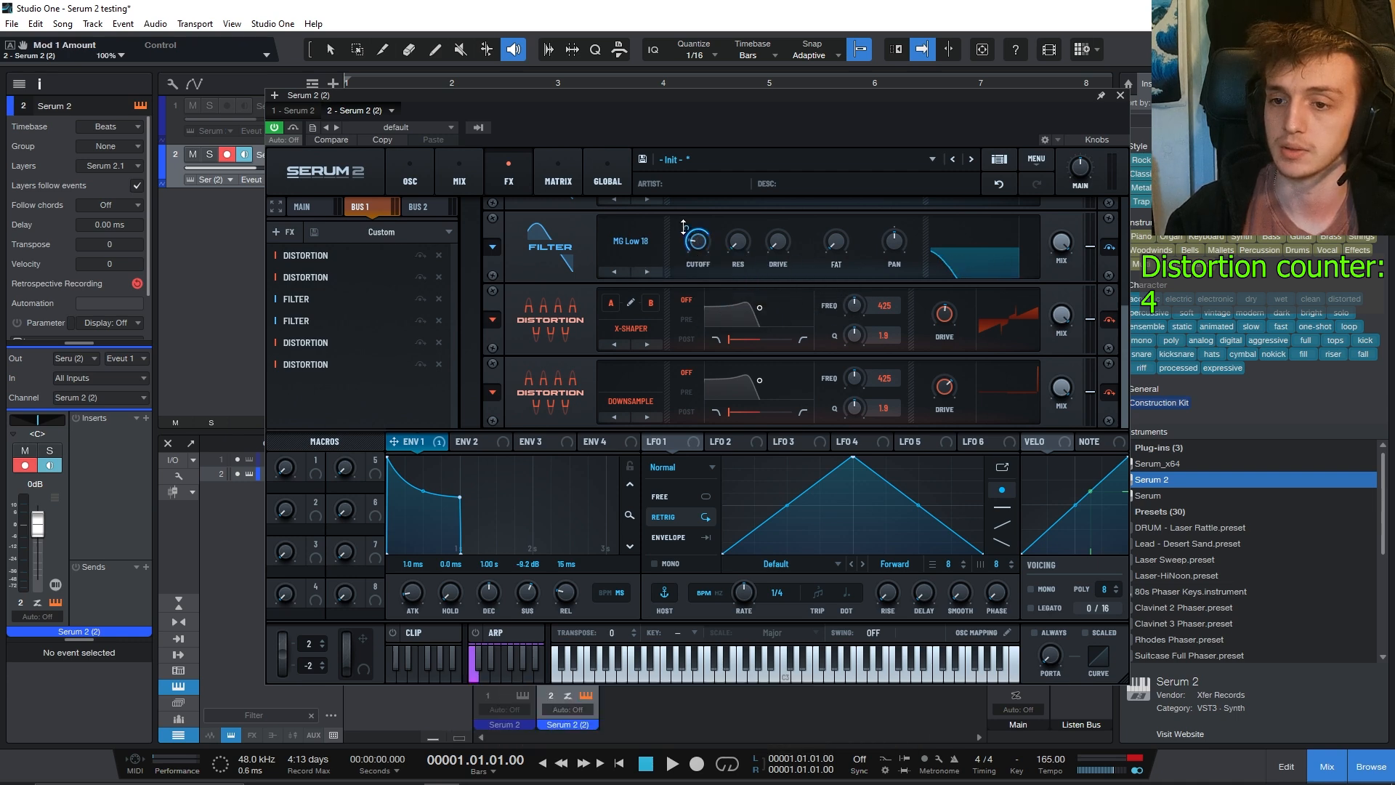
pyautogui.moveTo(683, 293); pyautogui.dragTo(686, 203)
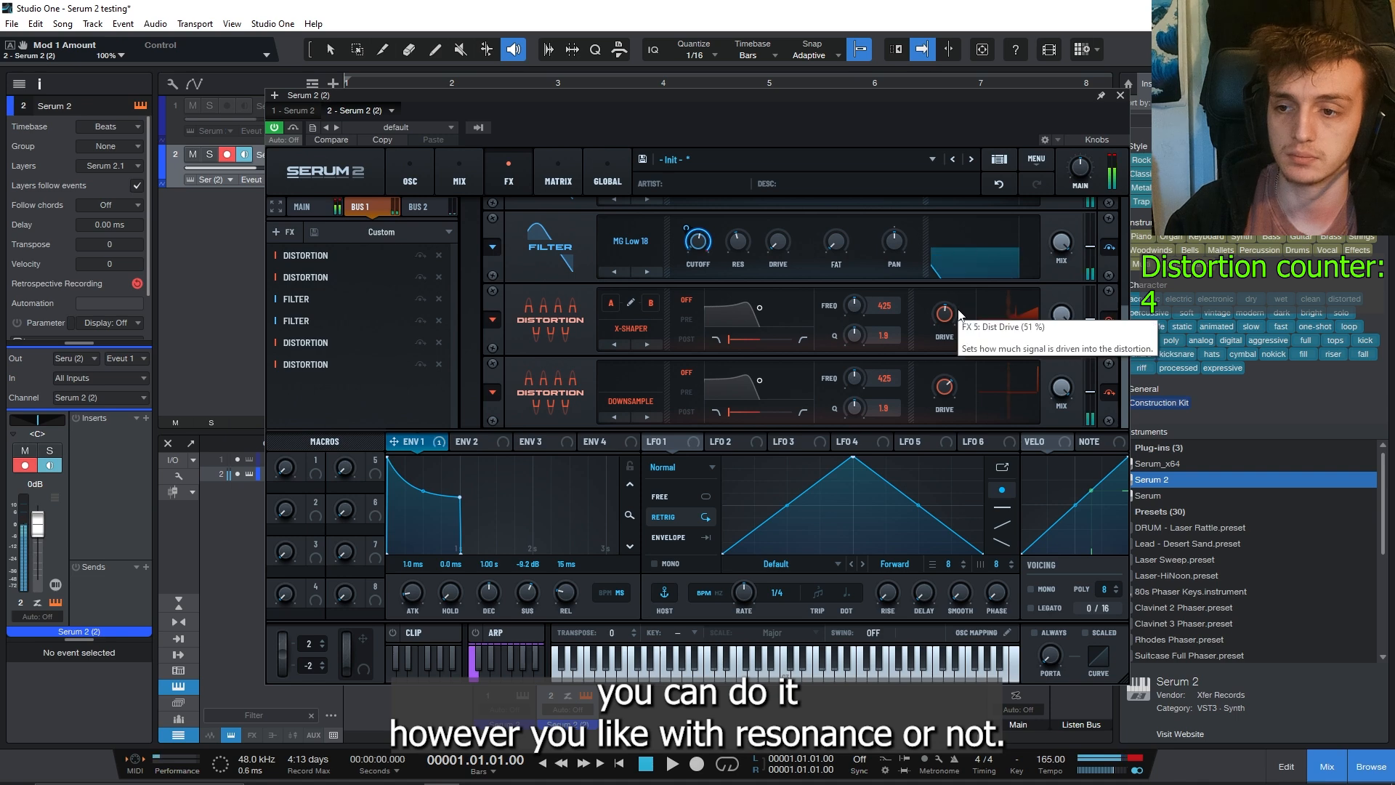
pyautogui.moveTo(702, 248)
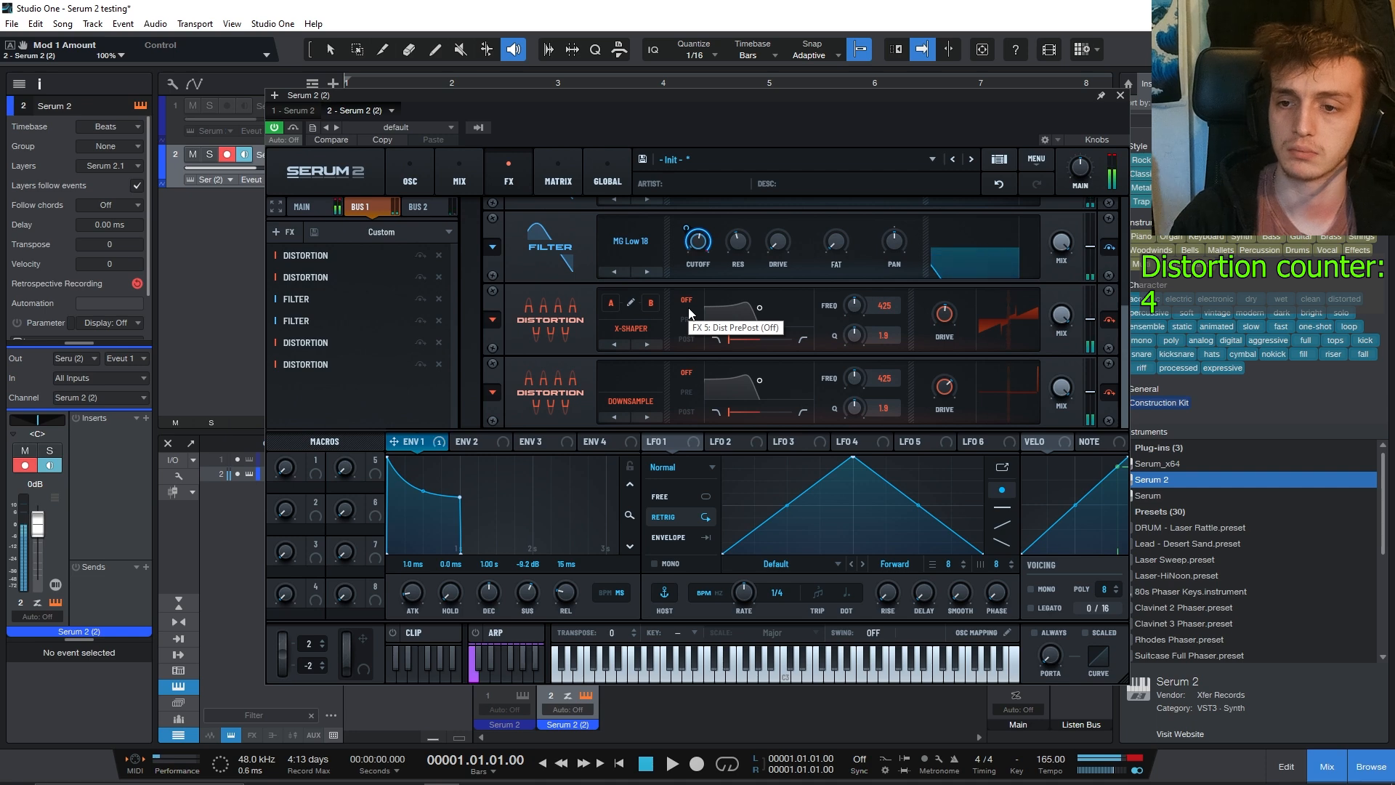
# Step: Reduce Envelope 1's modulation of the MG Low 18 filter cutoff to 40% and lower the X-Shaper and Downsample distortions' drives
pyautogui.moveTo(709, 245); pyautogui.dragTo(742, 340)
pyautogui.moveTo(686, 227); pyautogui.dragTo(695, 255)
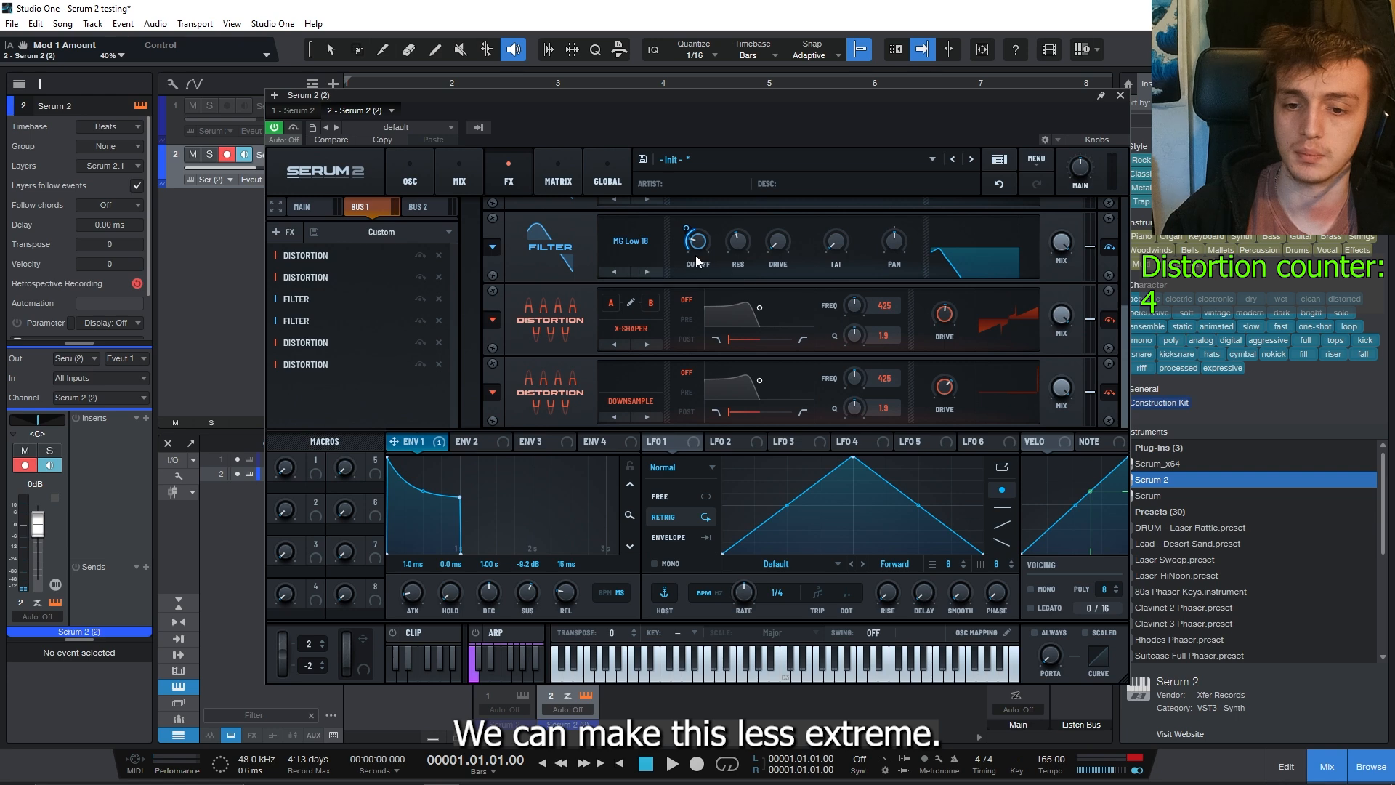
pyautogui.moveTo(704, 247)
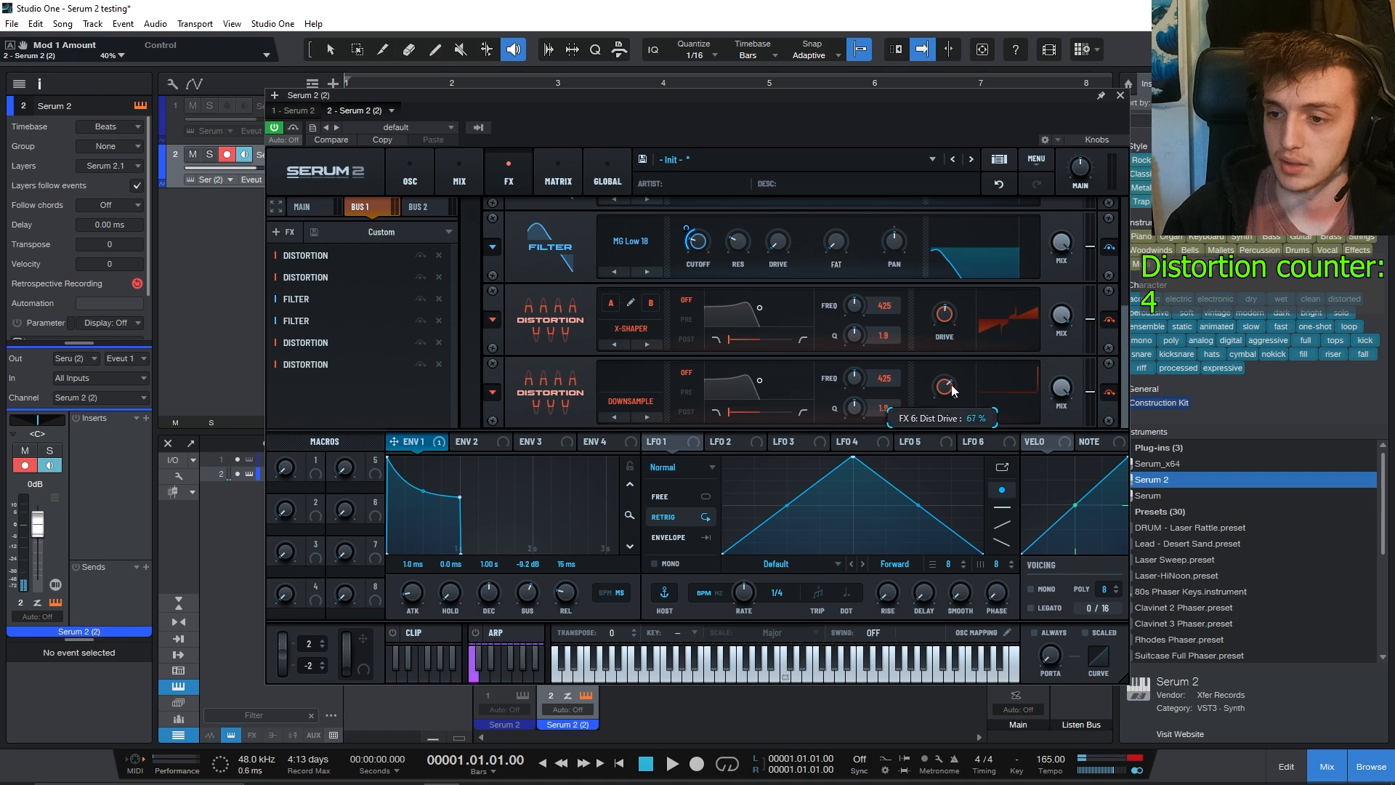
pyautogui.moveTo(949, 387); pyautogui.dragTo(935, 415)
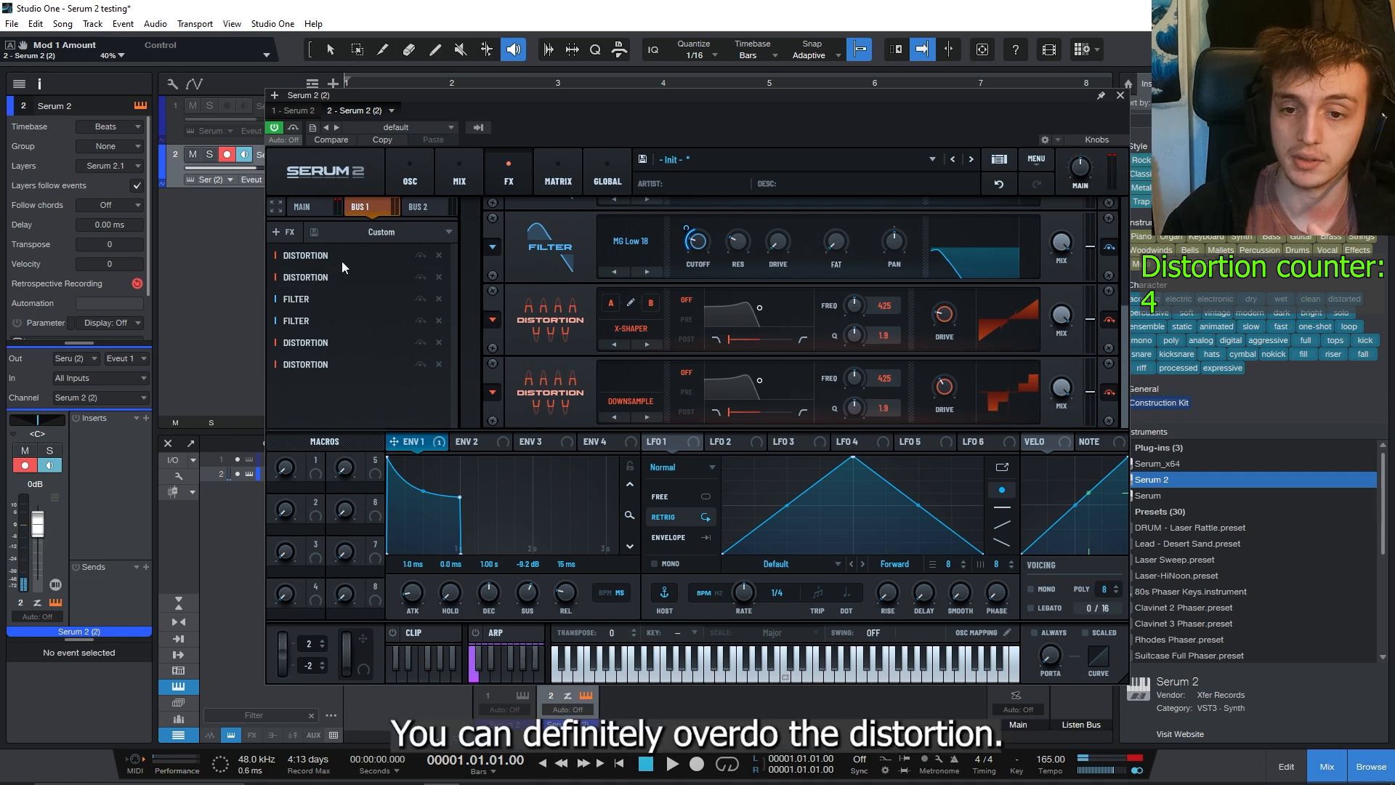
# Step: Add a fifth Distortion to Bus 1 and set its mode to Overdrive
pyautogui.click(290, 231)
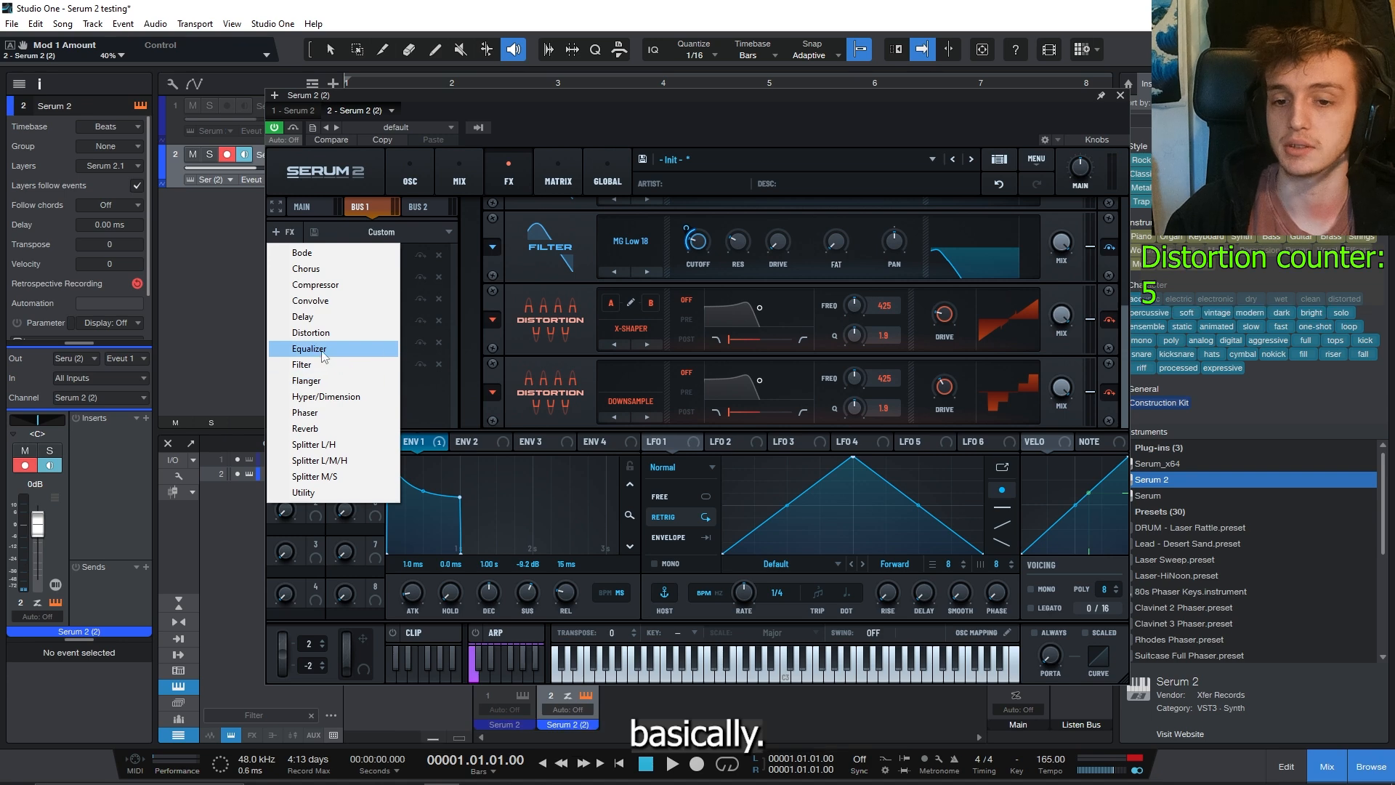
pyautogui.click(313, 334)
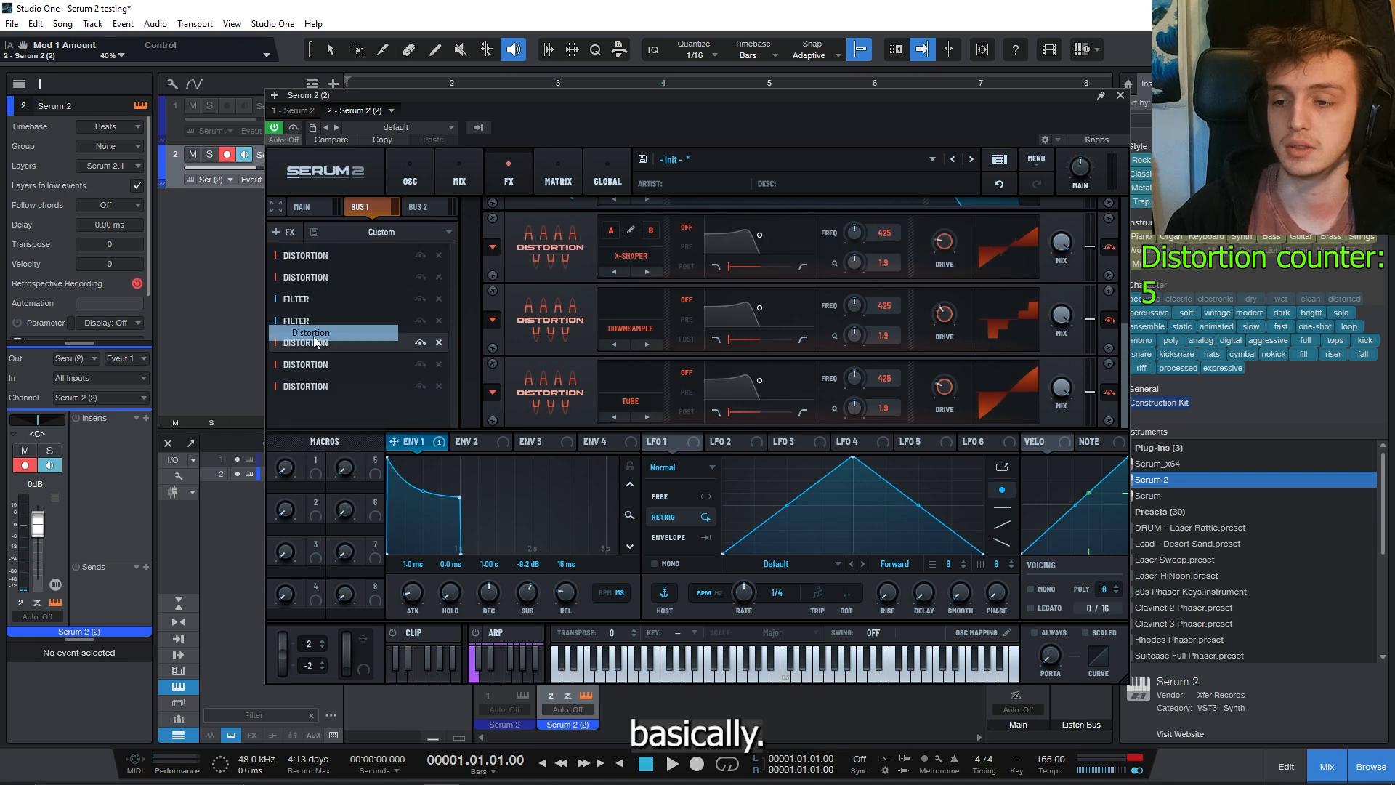
pyautogui.click(628, 401)
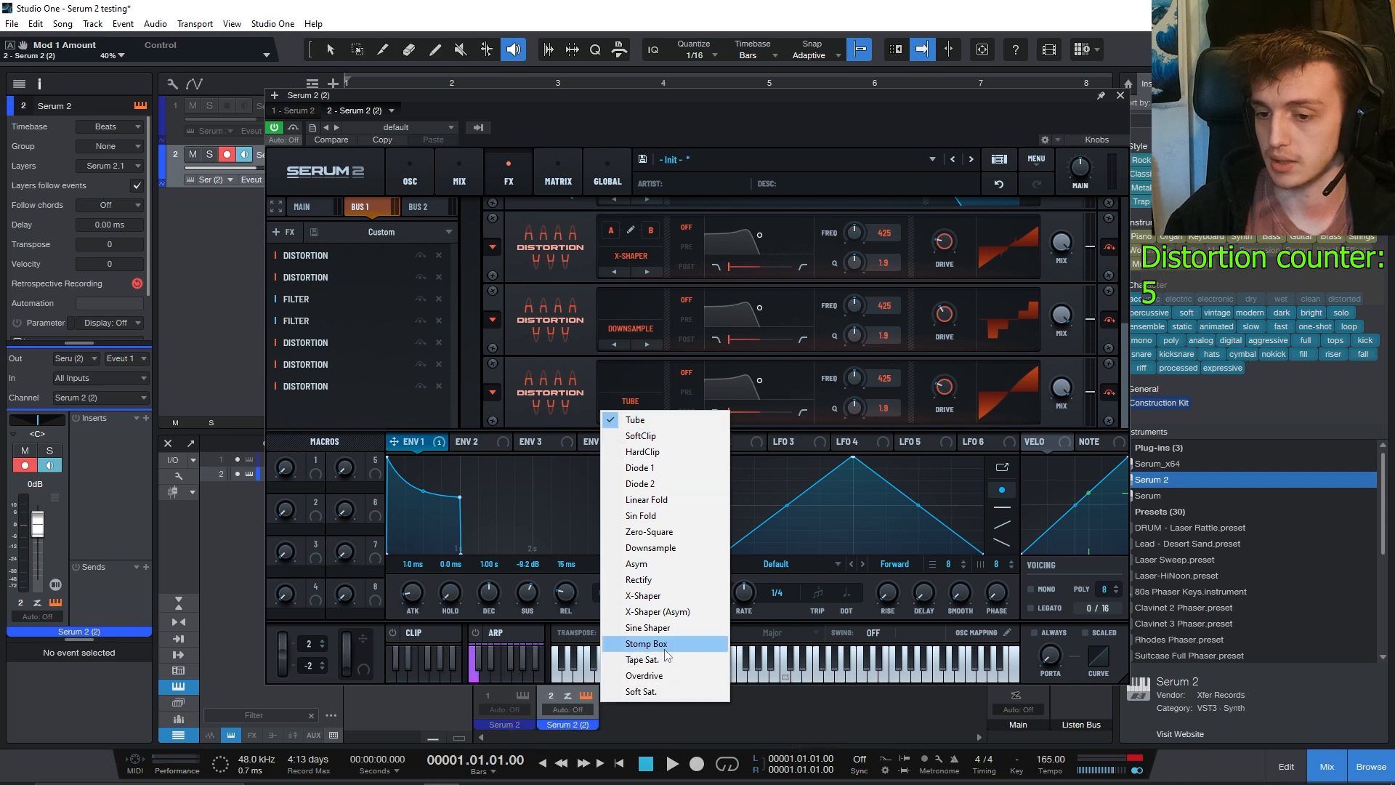
pyautogui.click(663, 676)
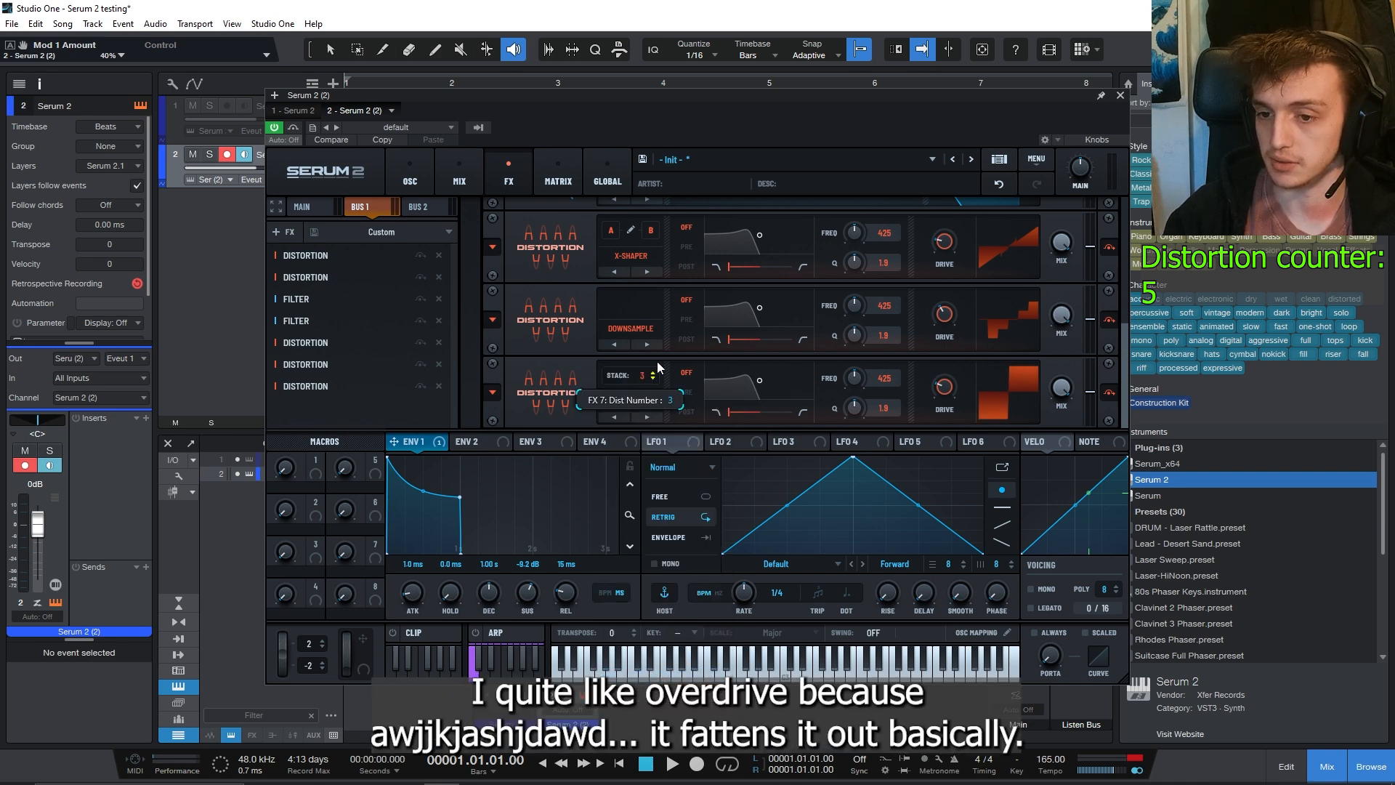
# Step: Set the Overdrive distortion's stack to 10 and raise its drive
pyautogui.moveTo(656, 361); pyautogui.dragTo(696, 306)
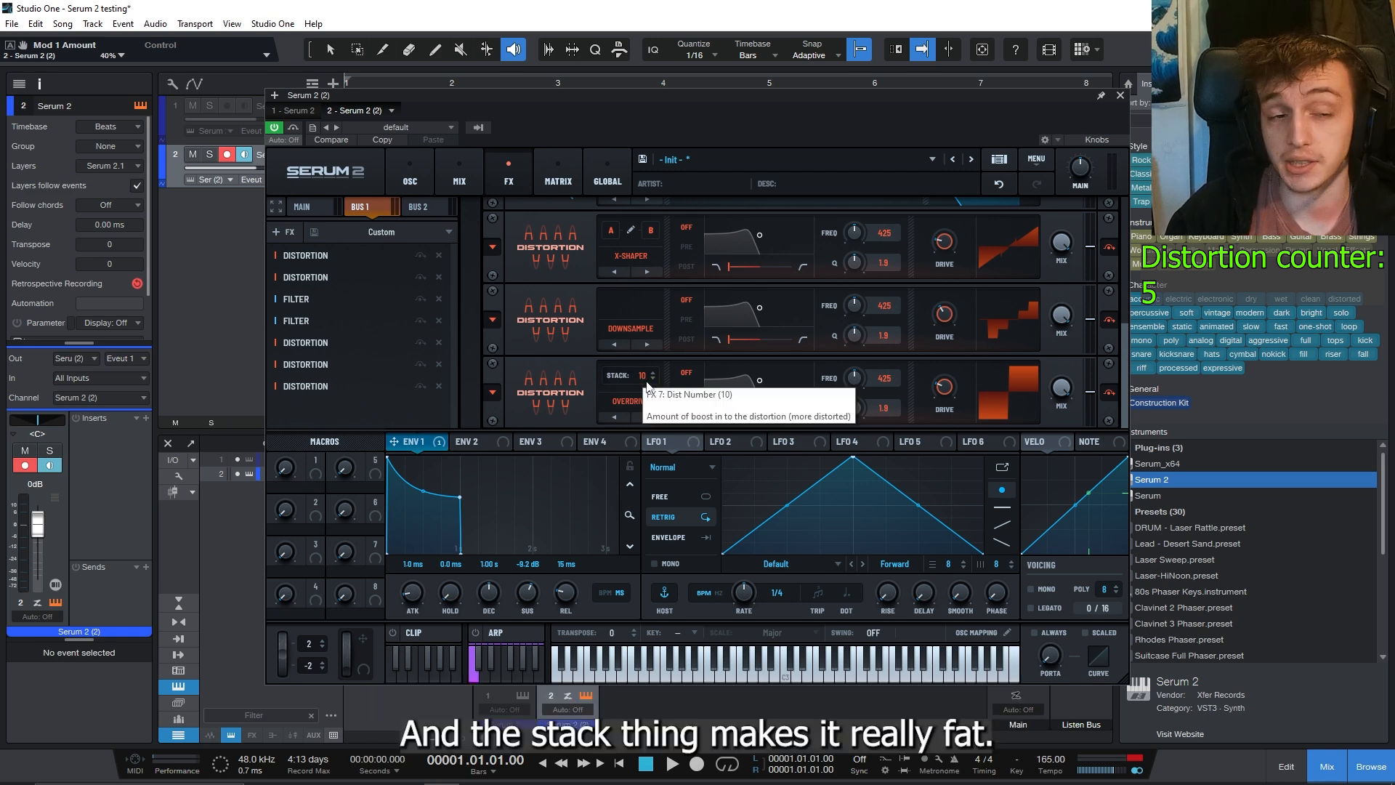
pyautogui.moveTo(947, 389); pyautogui.dragTo(967, 333)
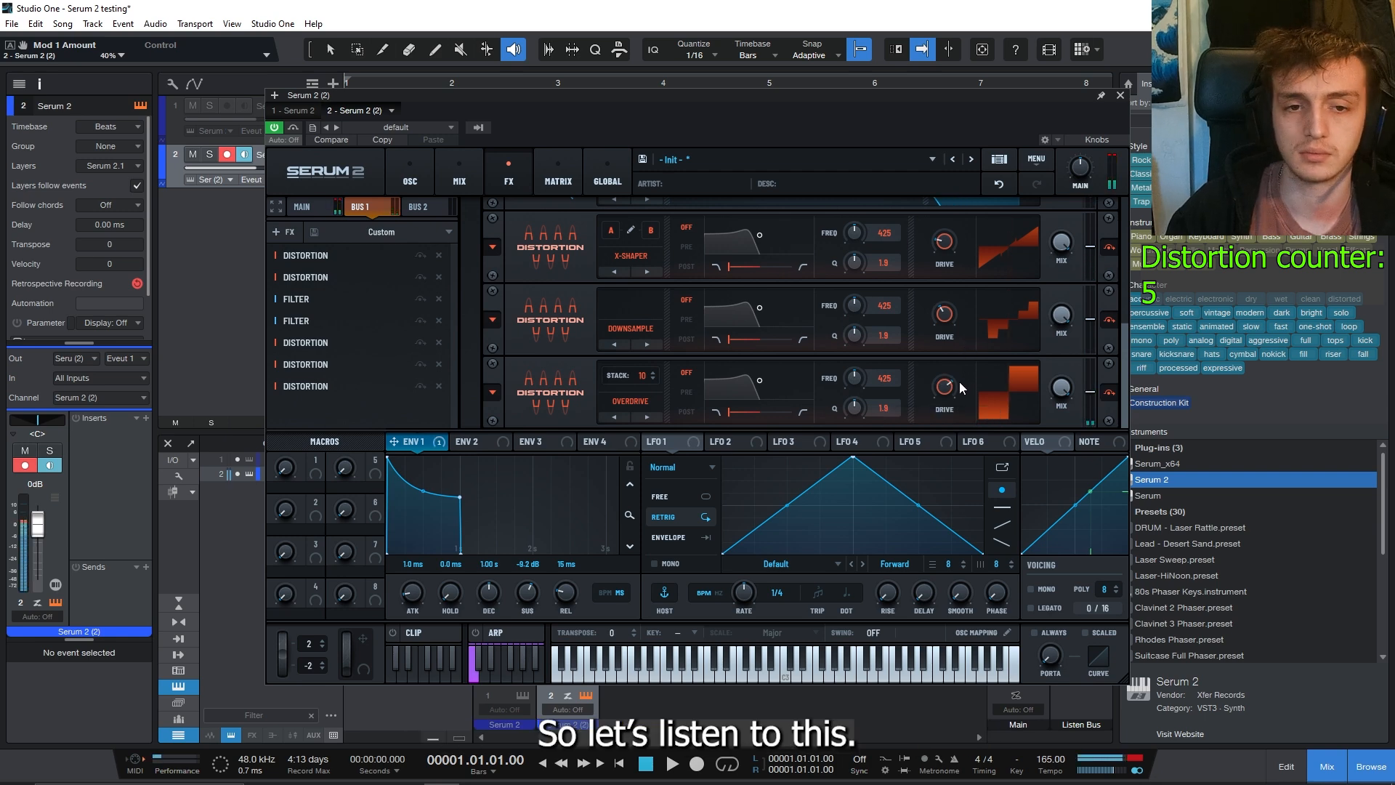
pyautogui.moveTo(948, 386)
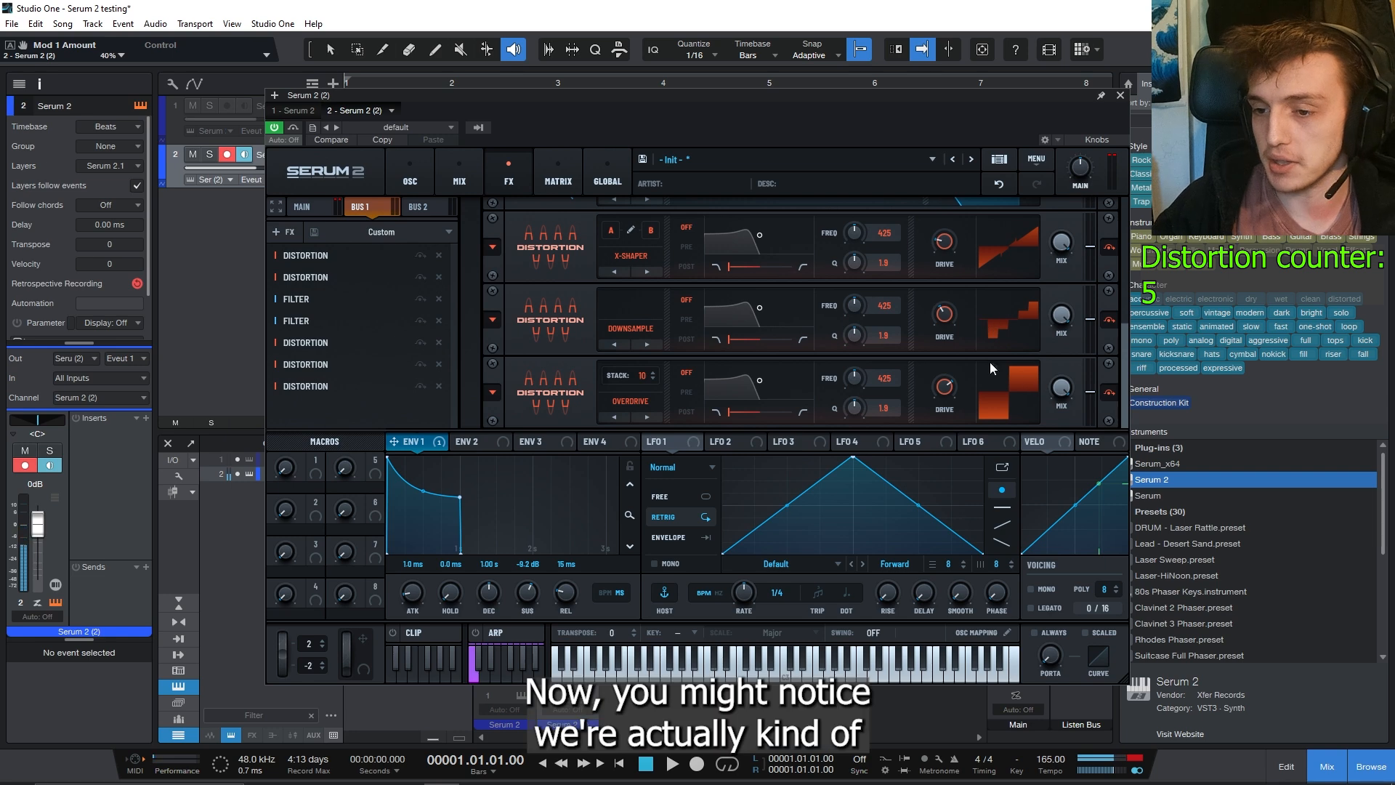
pyautogui.click(425, 179)
pyautogui.click(465, 176)
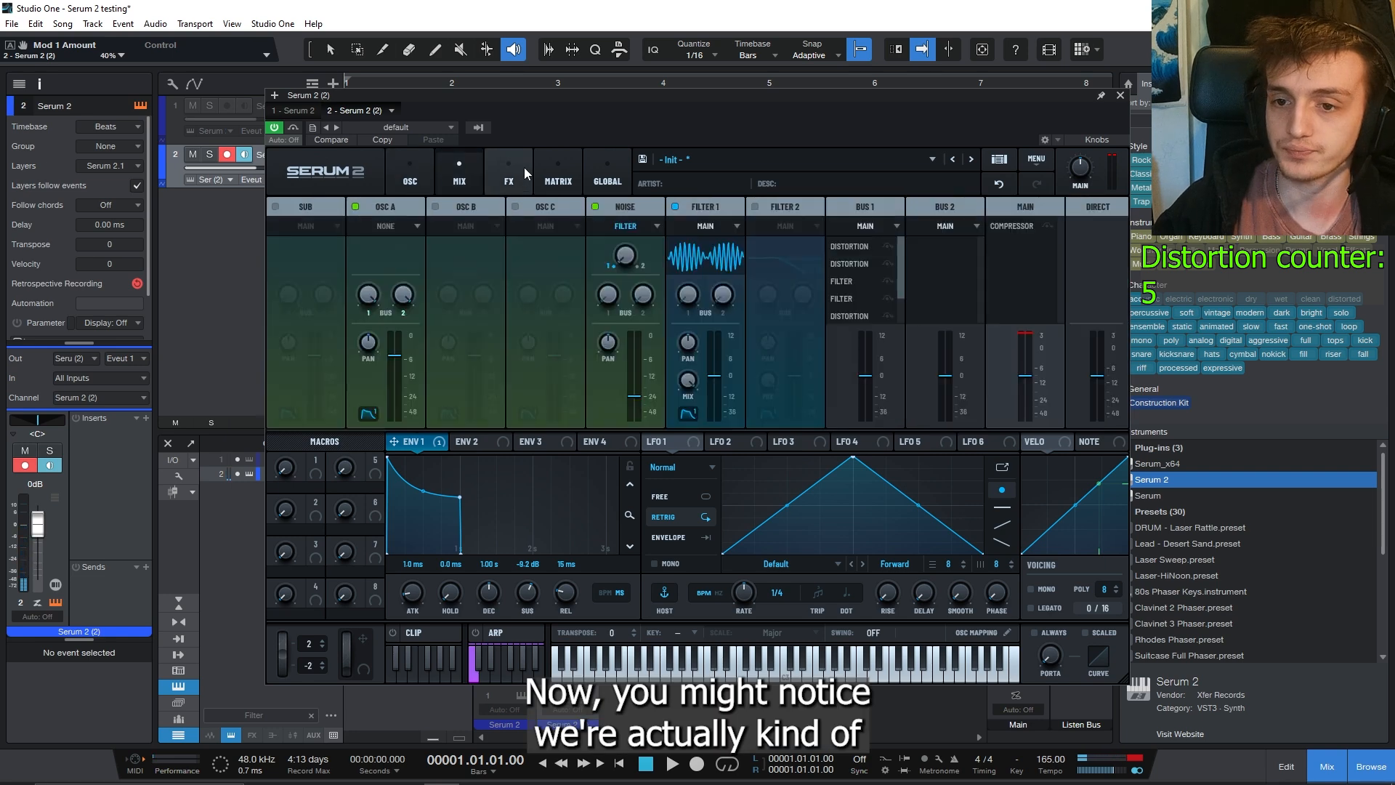
pyautogui.click(512, 172)
pyautogui.click(549, 181)
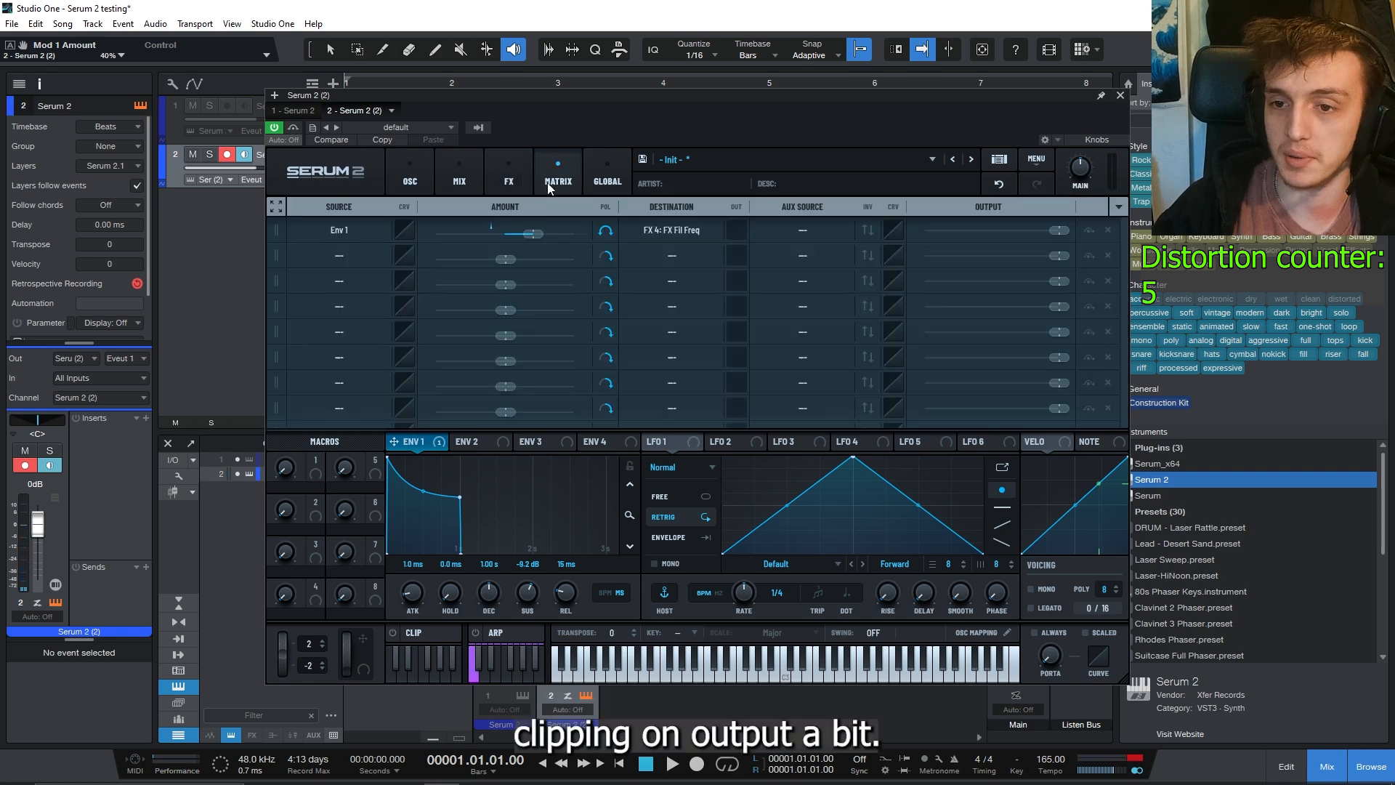
pyautogui.click(449, 175)
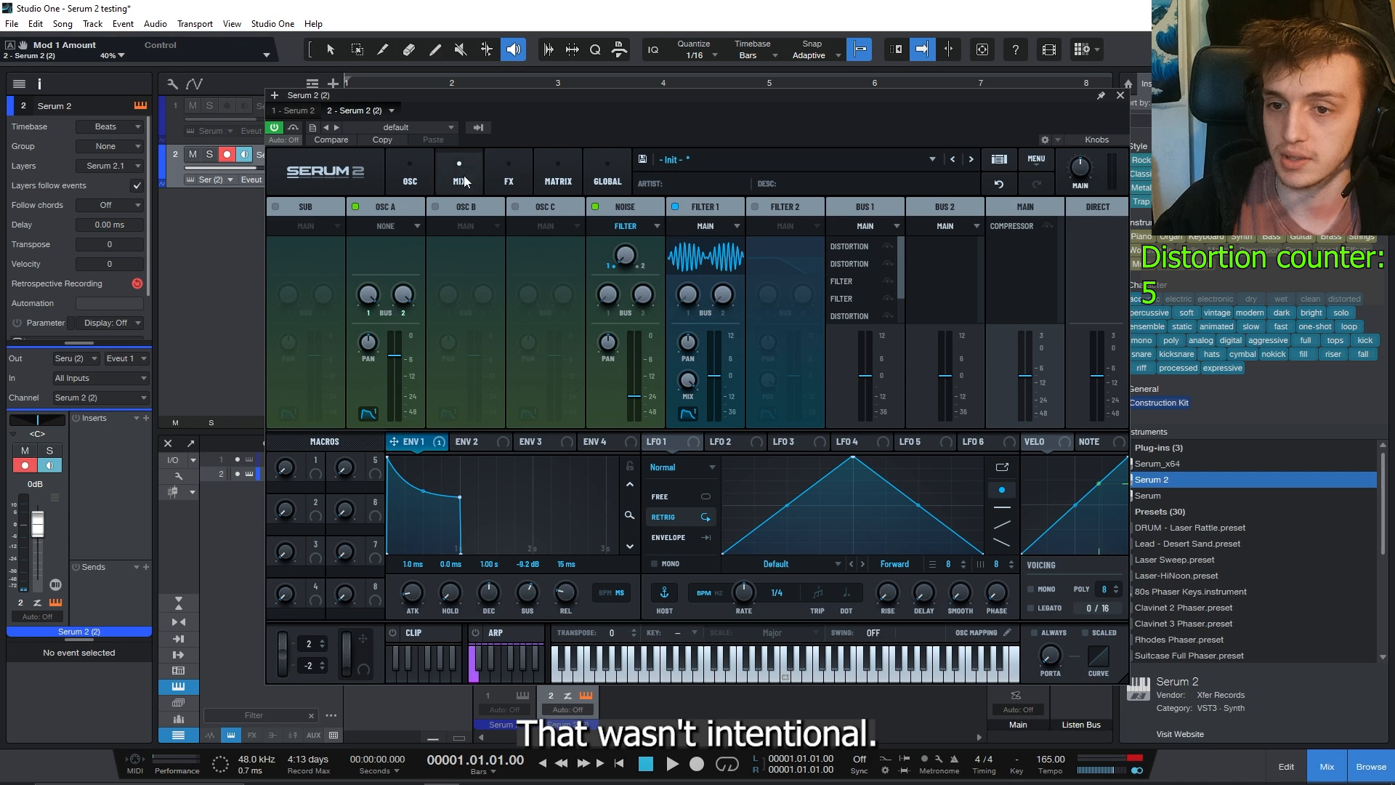
# Step: Set the Main compressor's ratio to 32:1 and its makeup gain to 23.0 dB
pyautogui.click(517, 171)
pyautogui.click(306, 207)
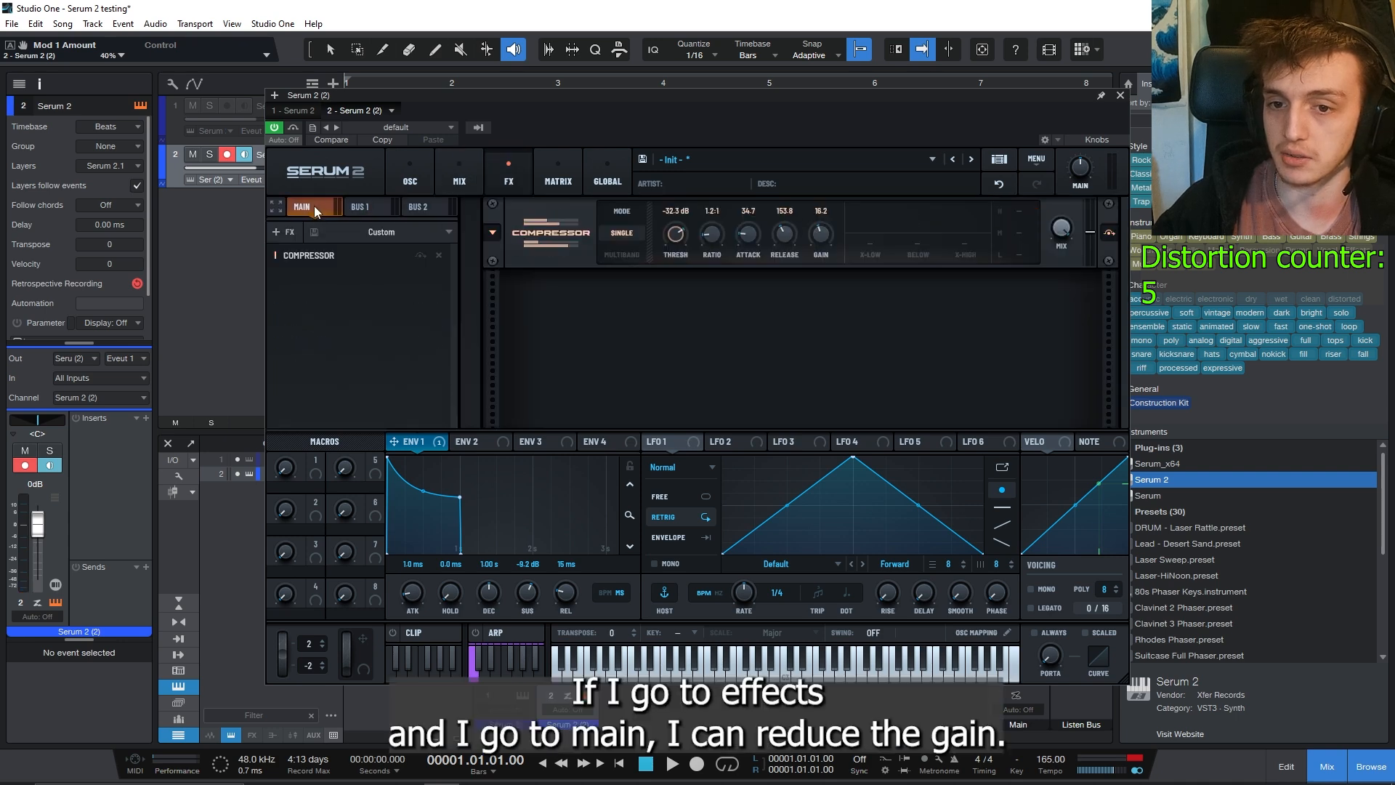
pyautogui.moveTo(819, 237); pyautogui.dragTo(809, 254)
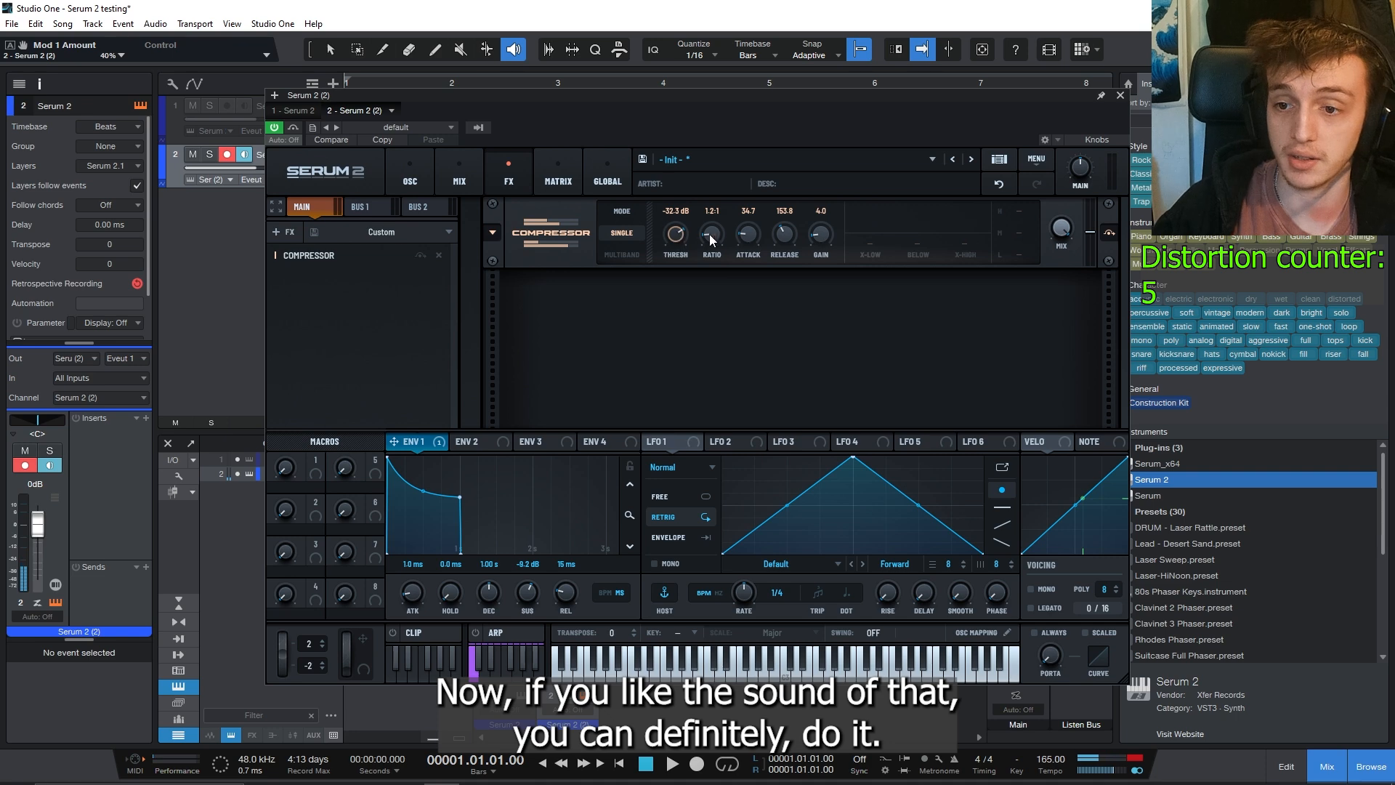
pyautogui.moveTo(710, 236); pyautogui.dragTo(734, 207)
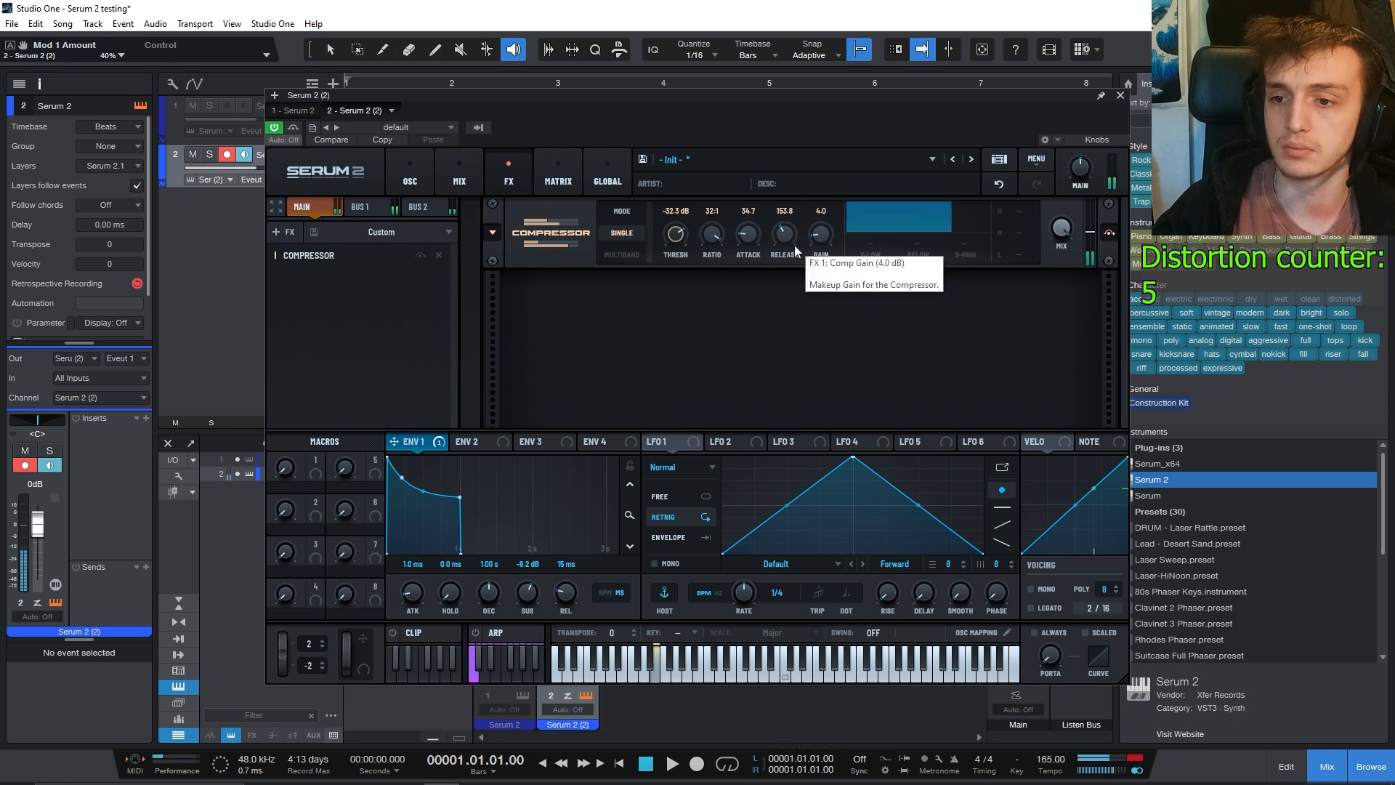
pyautogui.moveTo(824, 231)
pyautogui.mouseDown()
pyautogui.moveTo(833, 199)
pyautogui.moveTo(830, 224)
pyautogui.mouseUp()
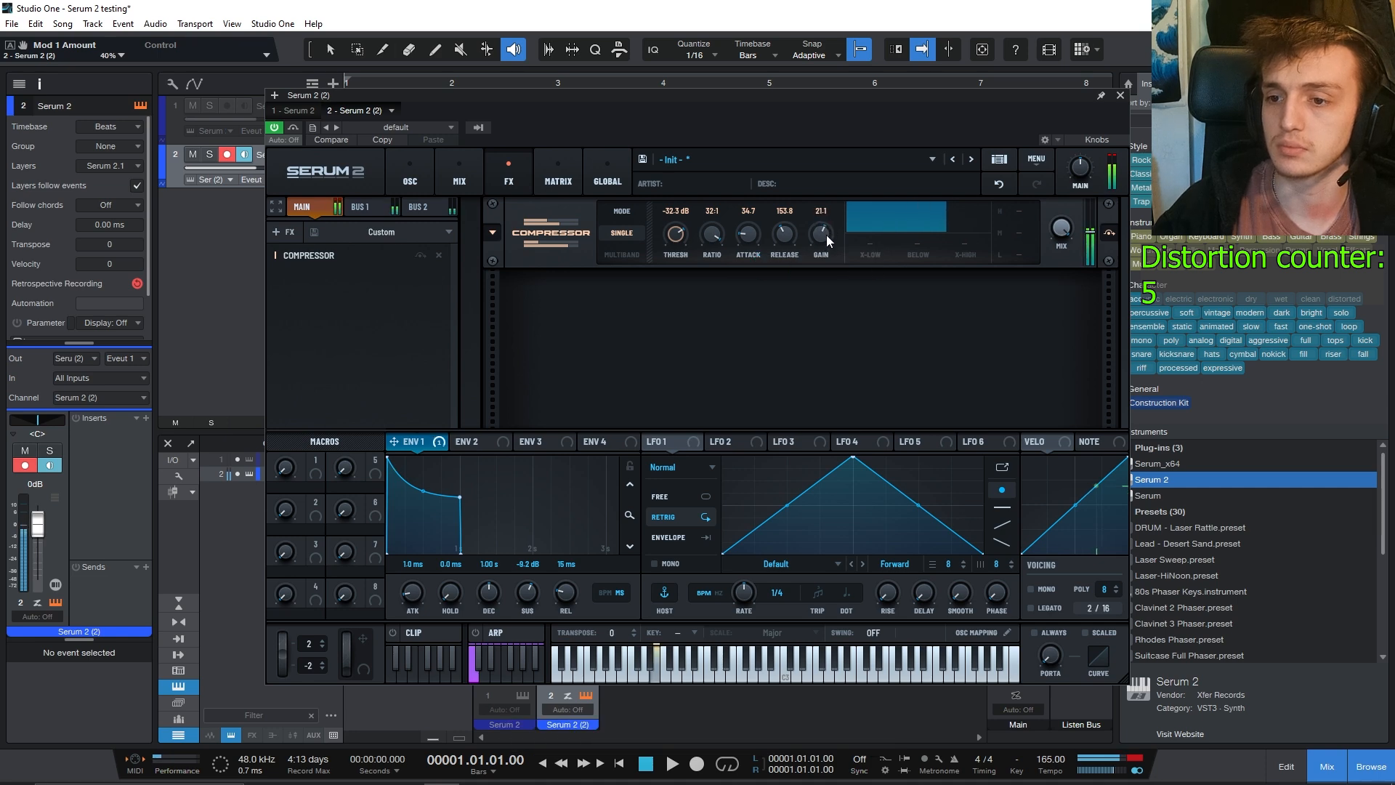
pyautogui.moveTo(827, 234); pyautogui.dragTo(832, 229)
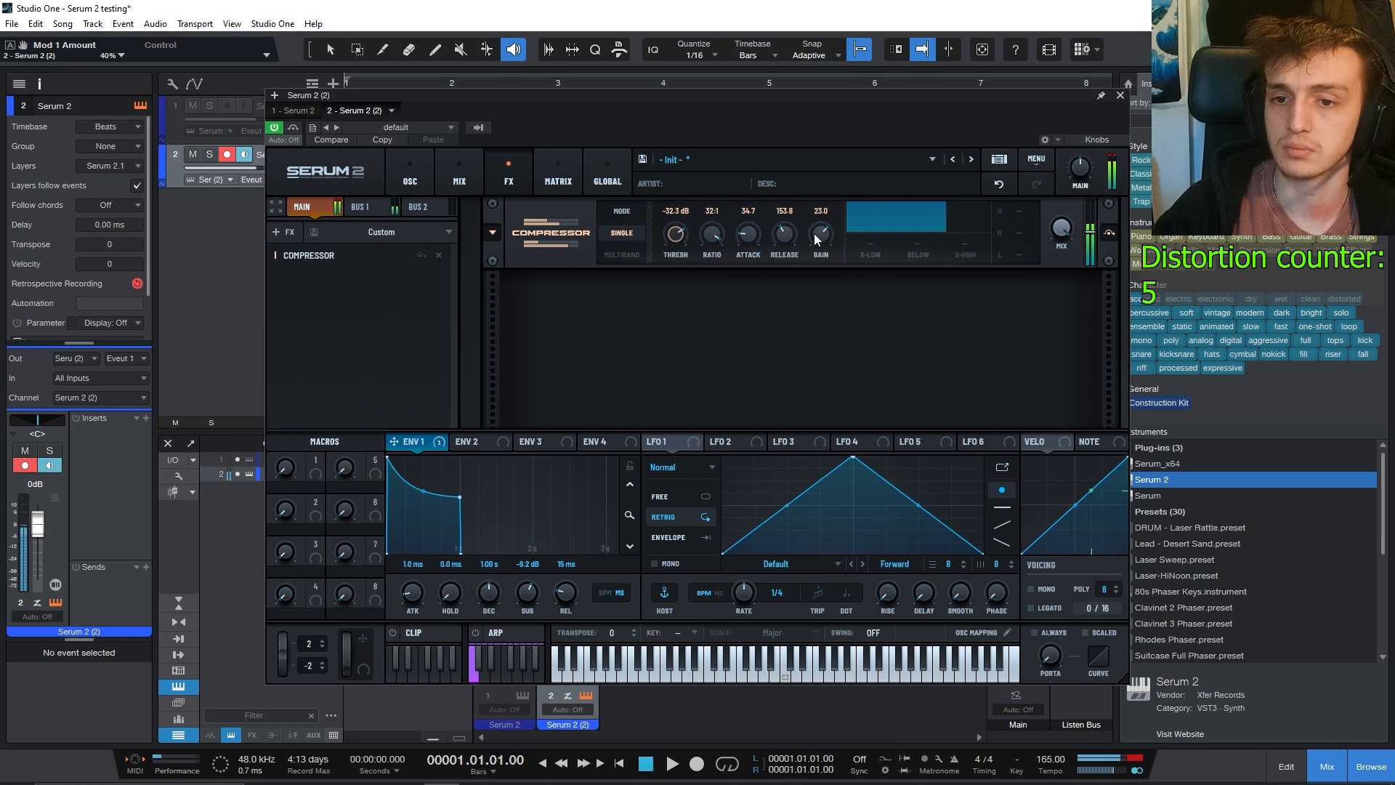
# Step: Experiment with the cutoff and mix of the Ring Mod filter on Bus 1, finishing with a low cutoff
pyautogui.click(416, 164)
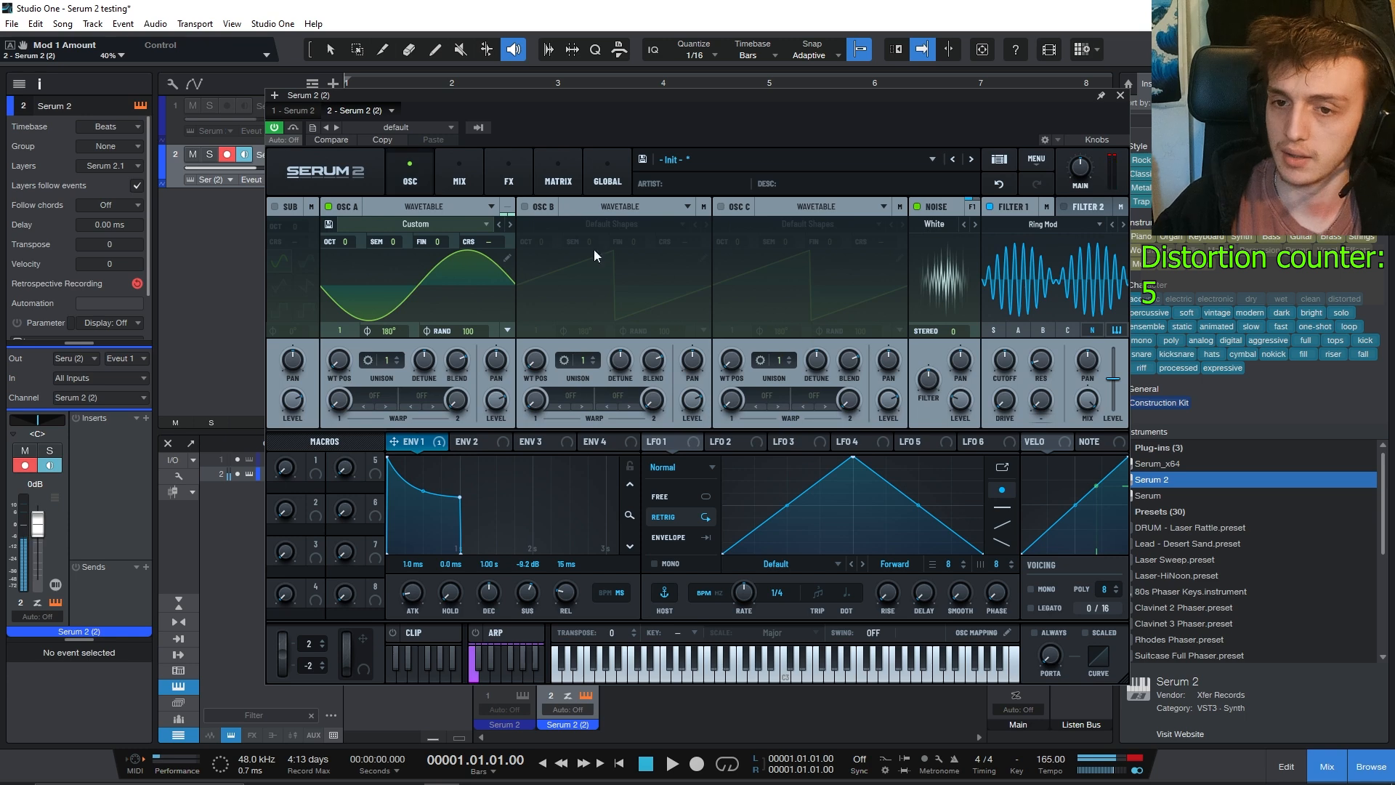
pyautogui.click(486, 169)
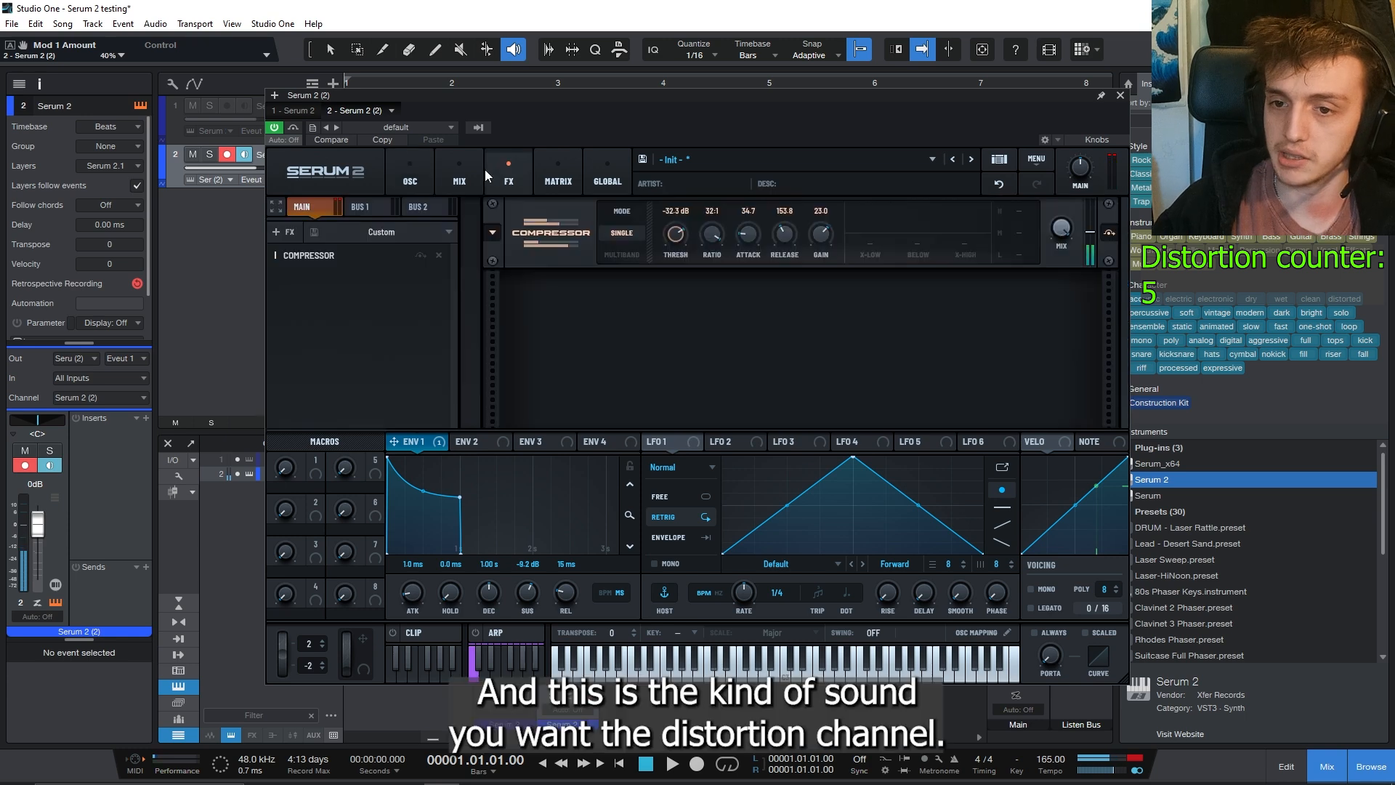
pyautogui.click(361, 207)
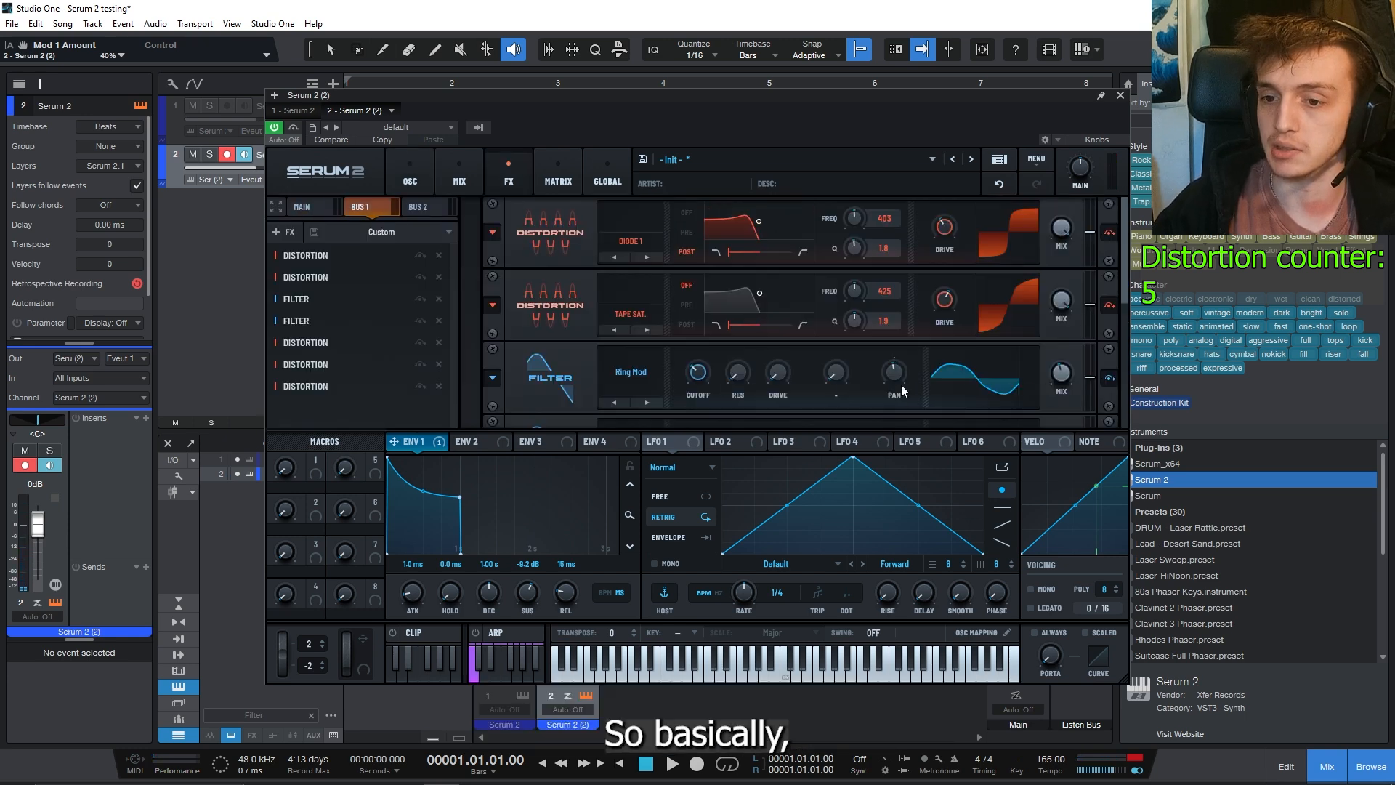
pyautogui.scroll(-3, 1123, 302)
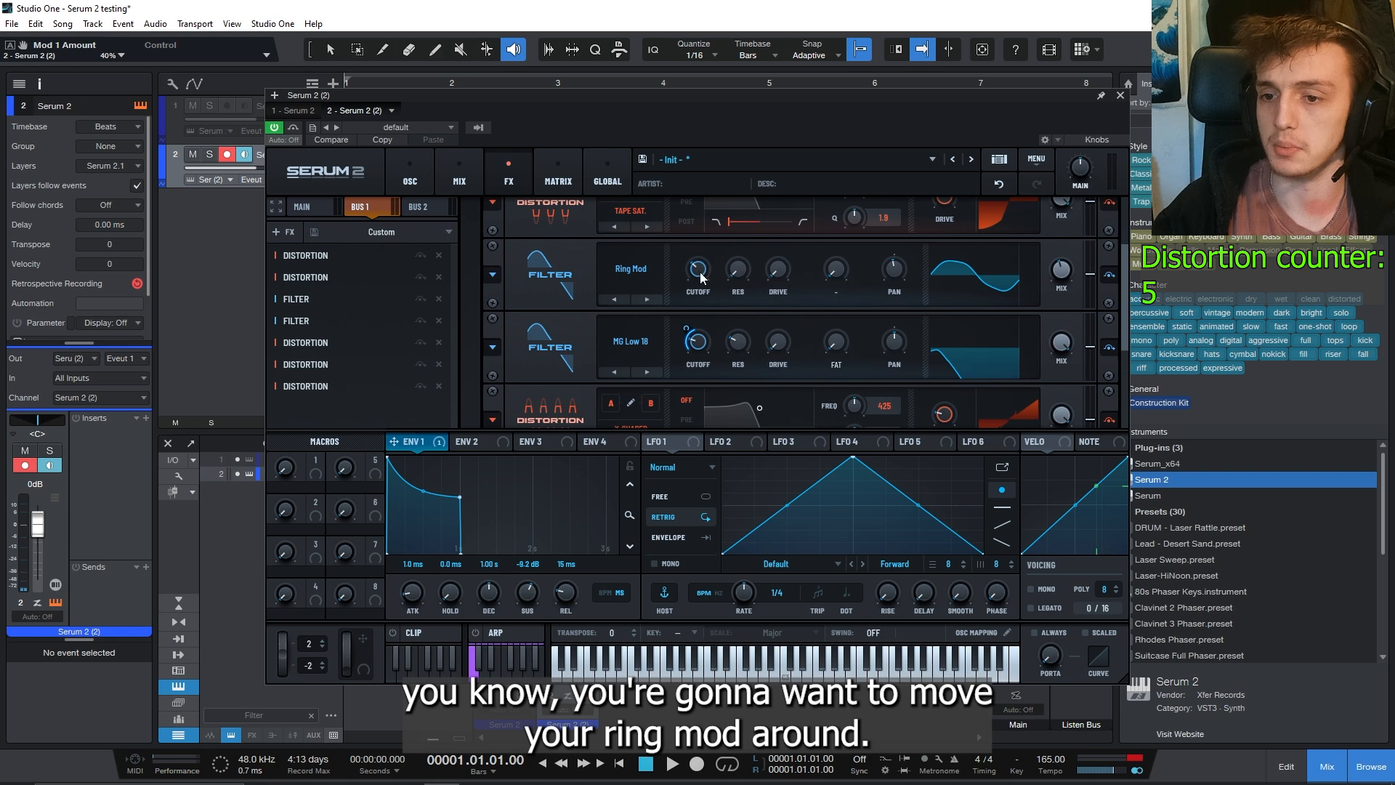
pyautogui.moveTo(701, 272); pyautogui.dragTo(730, 221)
pyautogui.moveTo(1063, 272); pyautogui.dragTo(1077, 243)
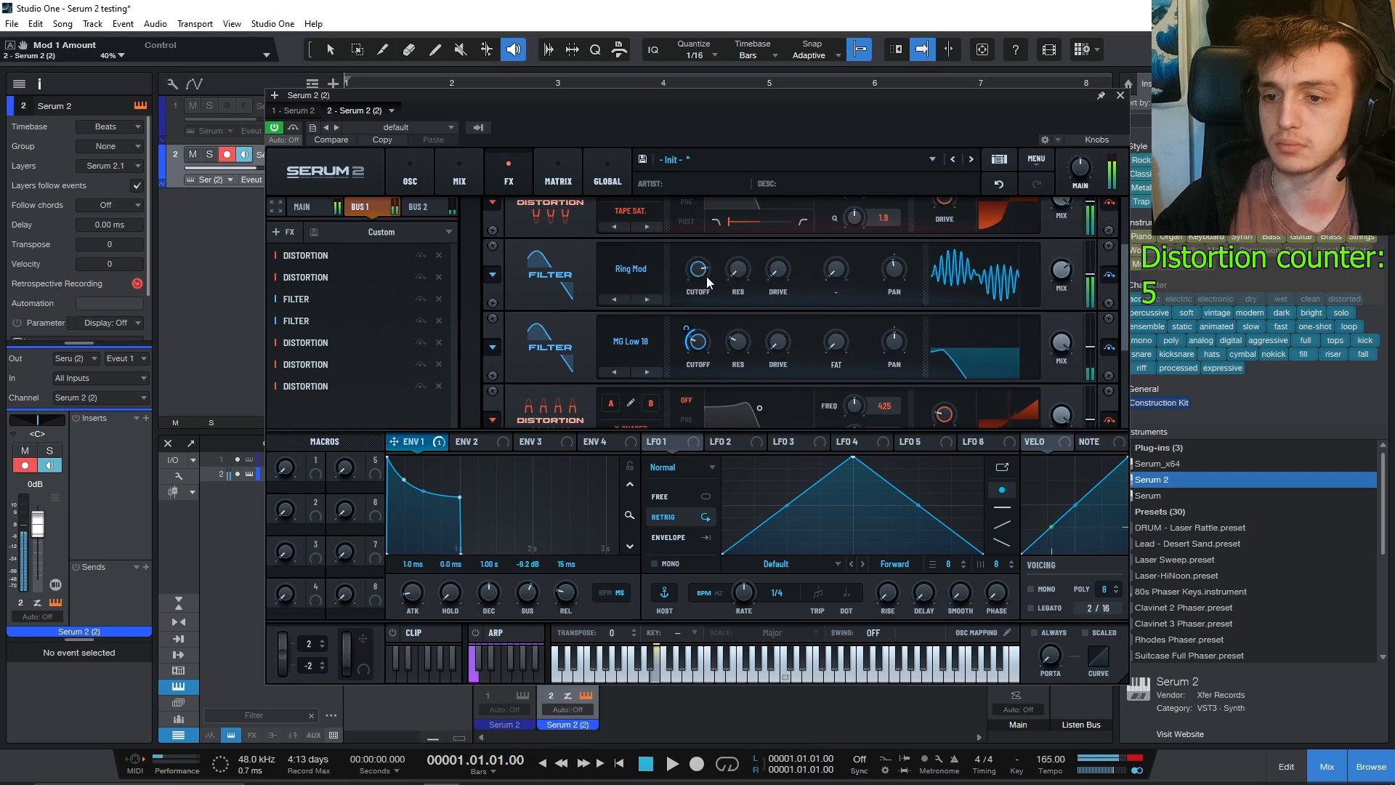
pyautogui.moveTo(702, 276); pyautogui.dragTo(715, 246)
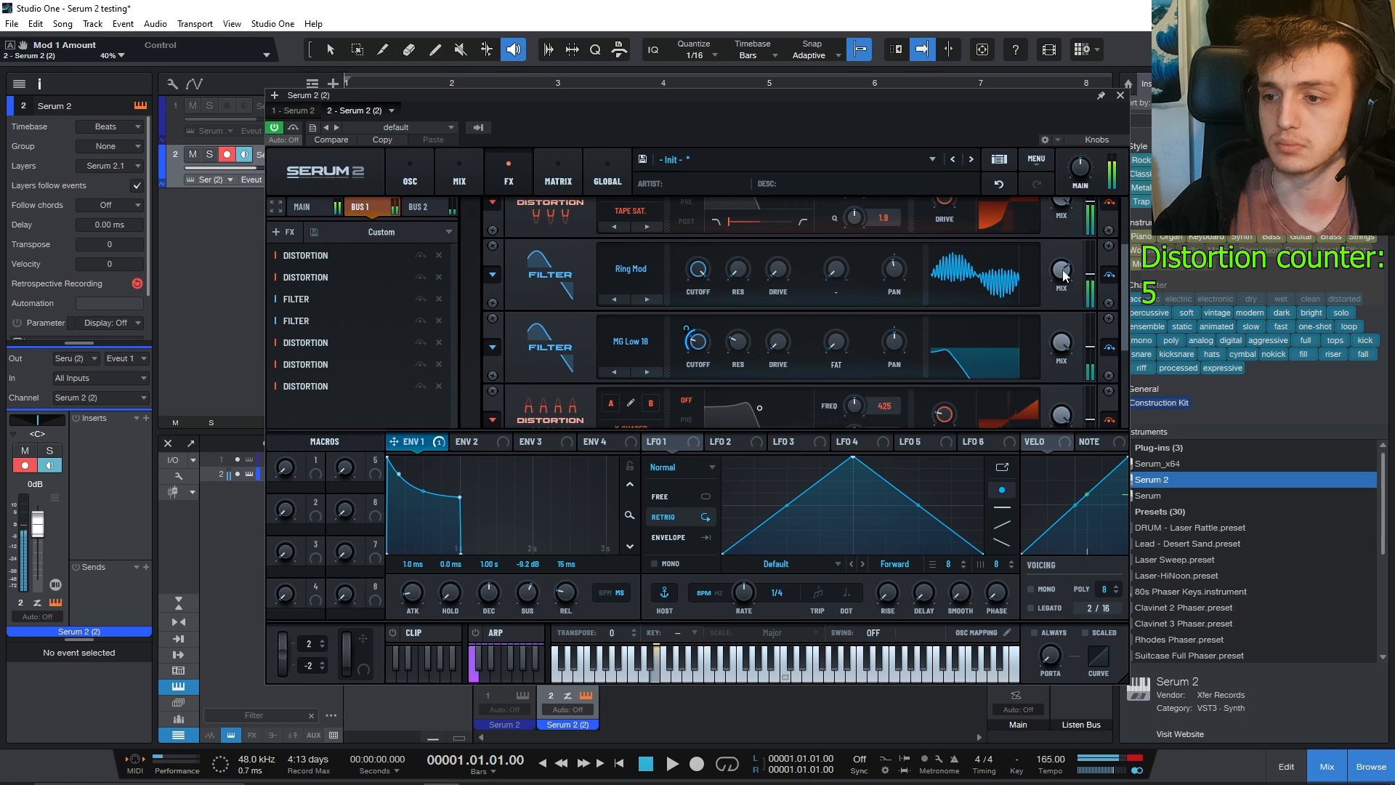
pyautogui.moveTo(1062, 272); pyautogui.dragTo(1095, 222)
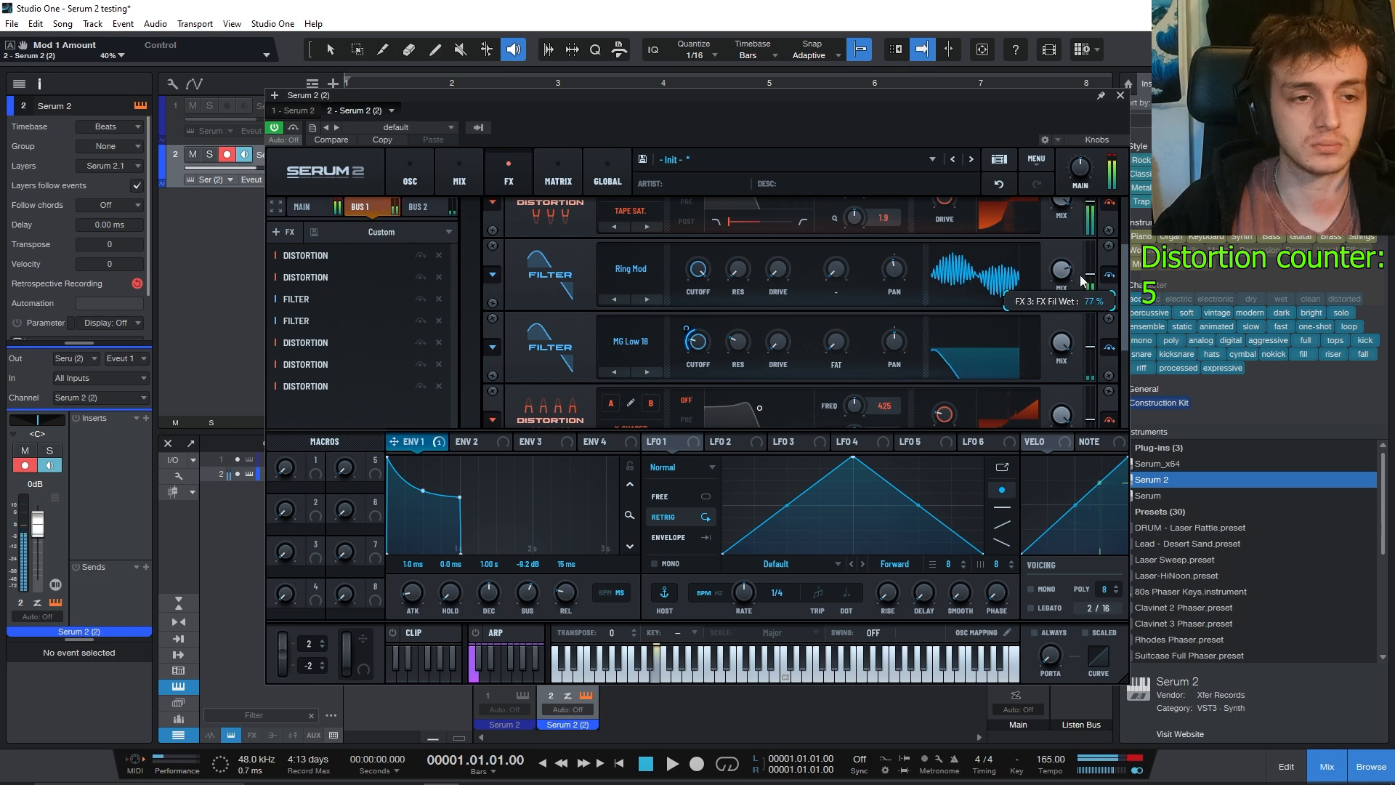
pyautogui.moveTo(1102, 166); pyautogui.dragTo(1090, 288)
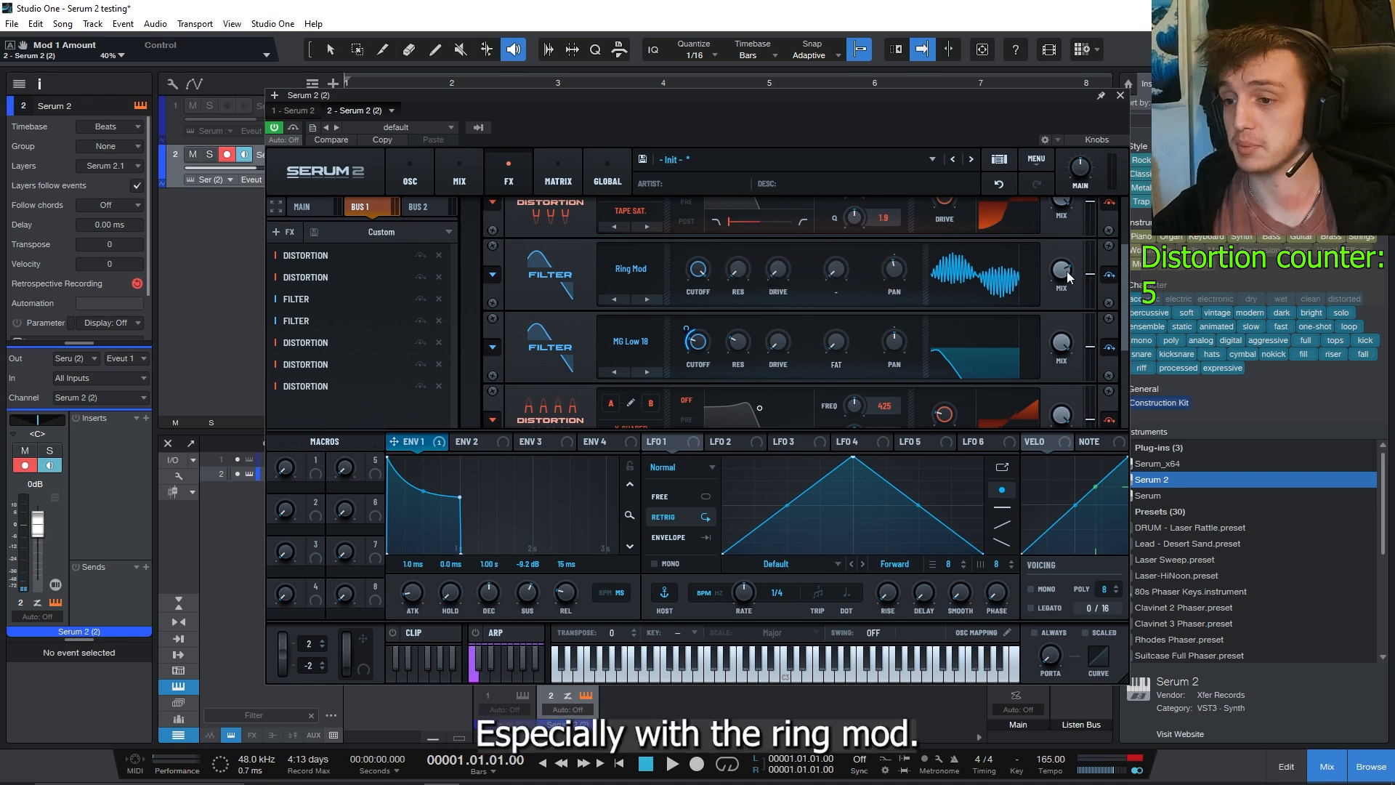
pyautogui.moveTo(683, 274); pyautogui.dragTo(687, 377)
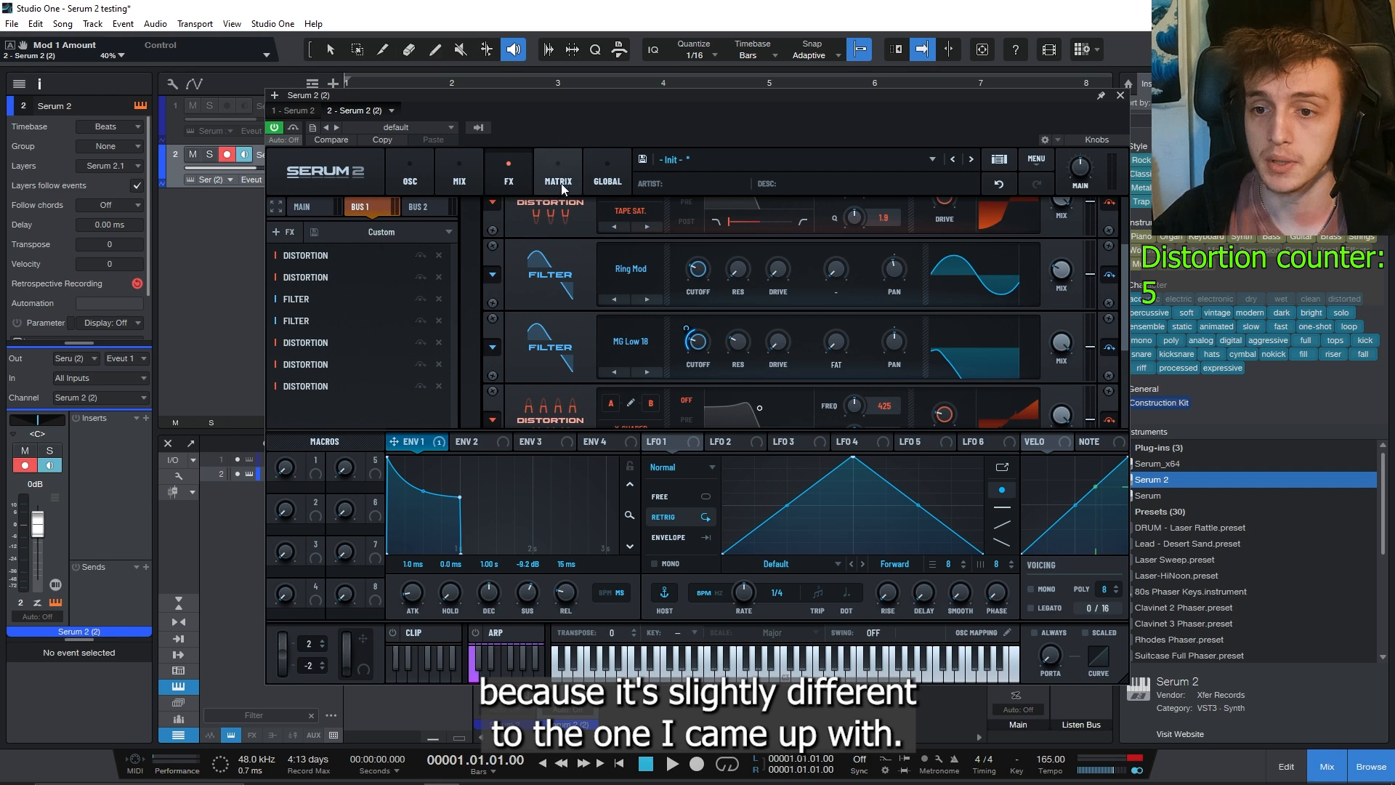
# Step: Try oscillator A at zero level, and settle its level at about 64% (-7.6 dB)
pyautogui.click(447, 161)
pyautogui.click(515, 179)
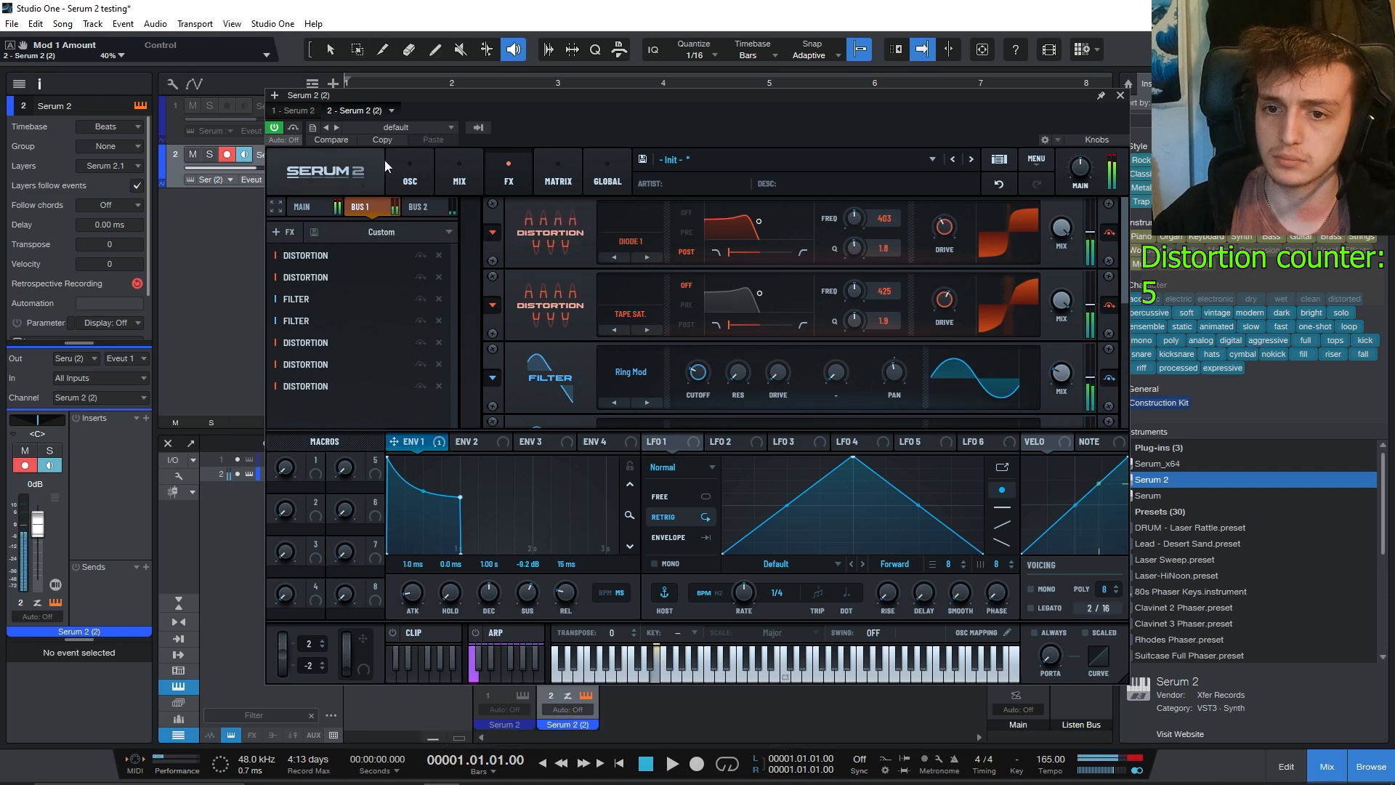
pyautogui.click(407, 171)
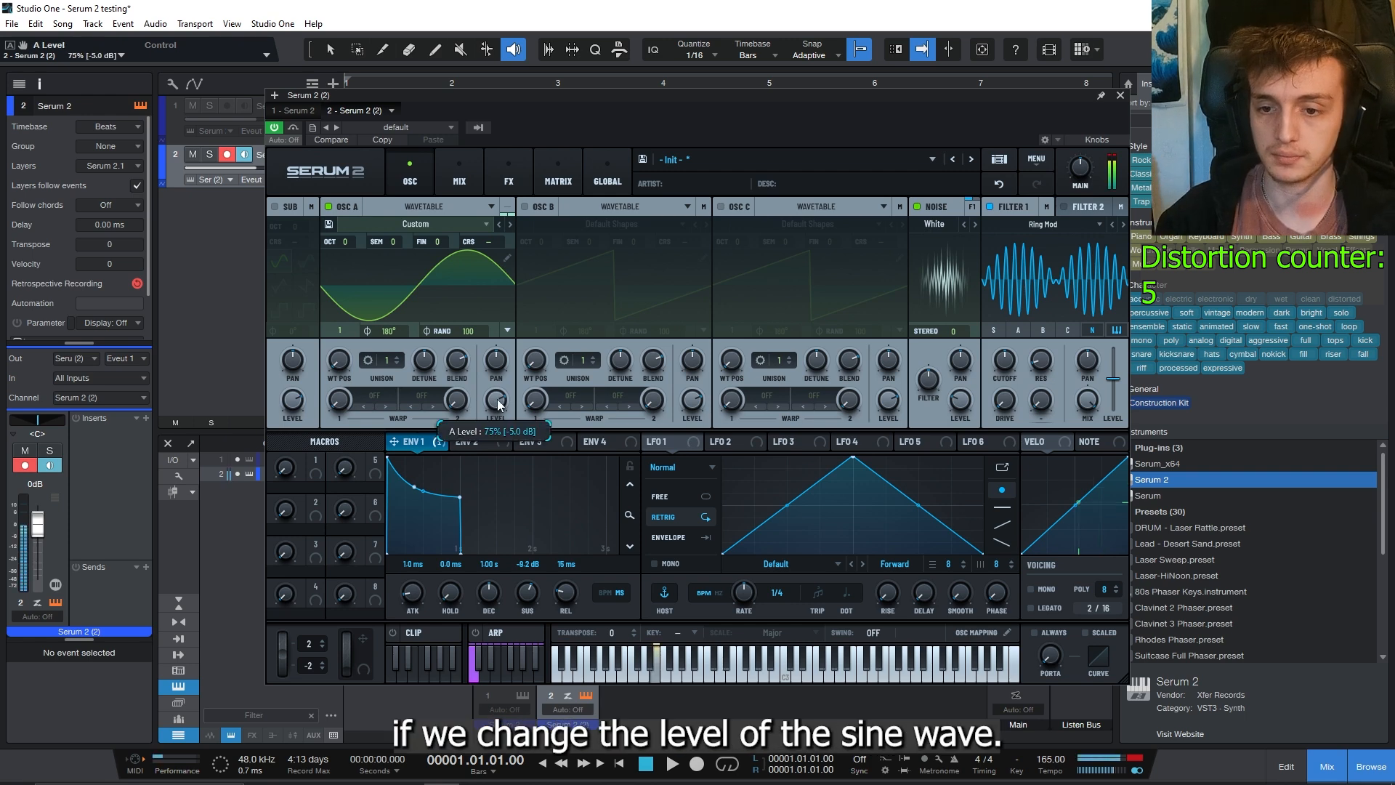
pyautogui.moveTo(497, 399); pyautogui.dragTo(468, 501)
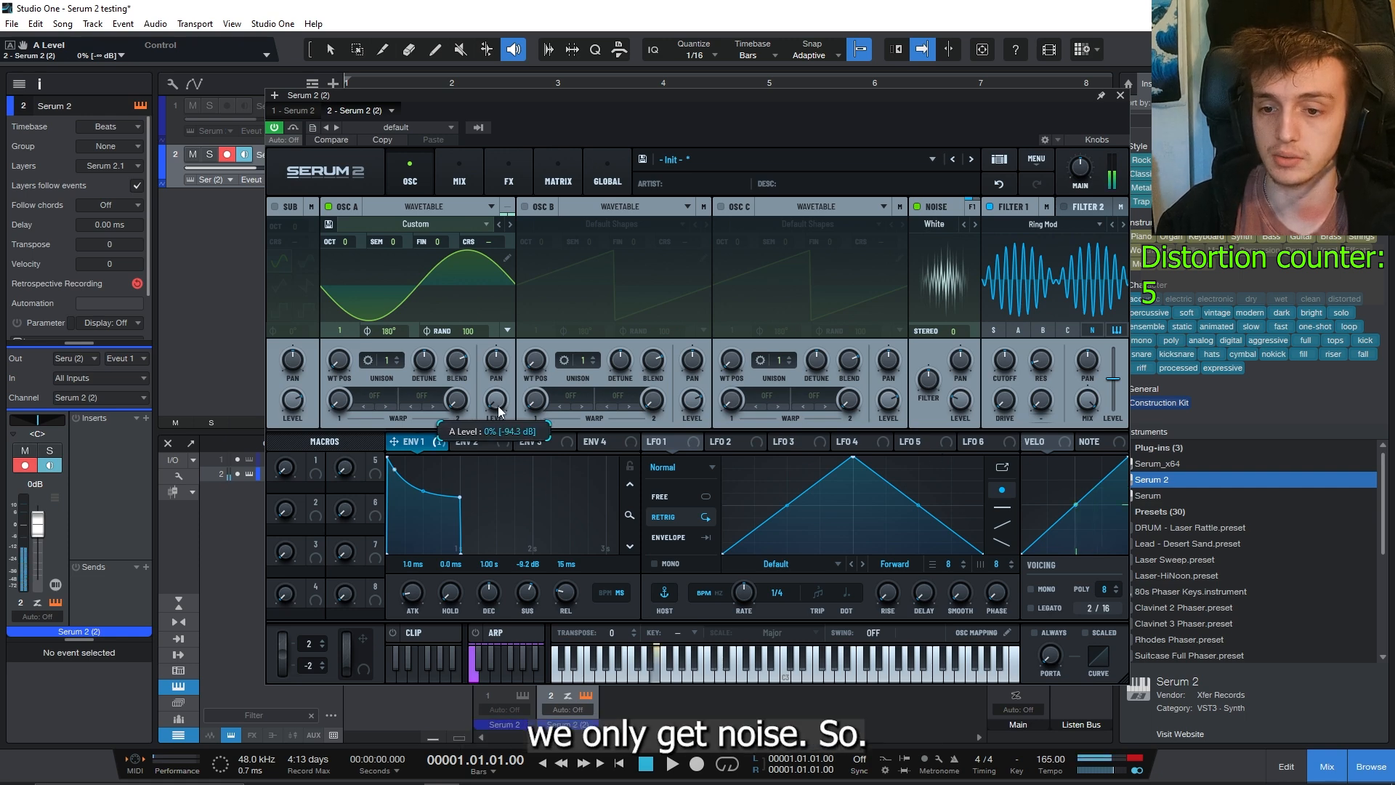
pyautogui.moveTo(499, 406); pyautogui.dragTo(561, 285)
# Step: Reduce the drive of the Overdrive distortion on Bus 1 to about 21%
pyautogui.click(438, 168)
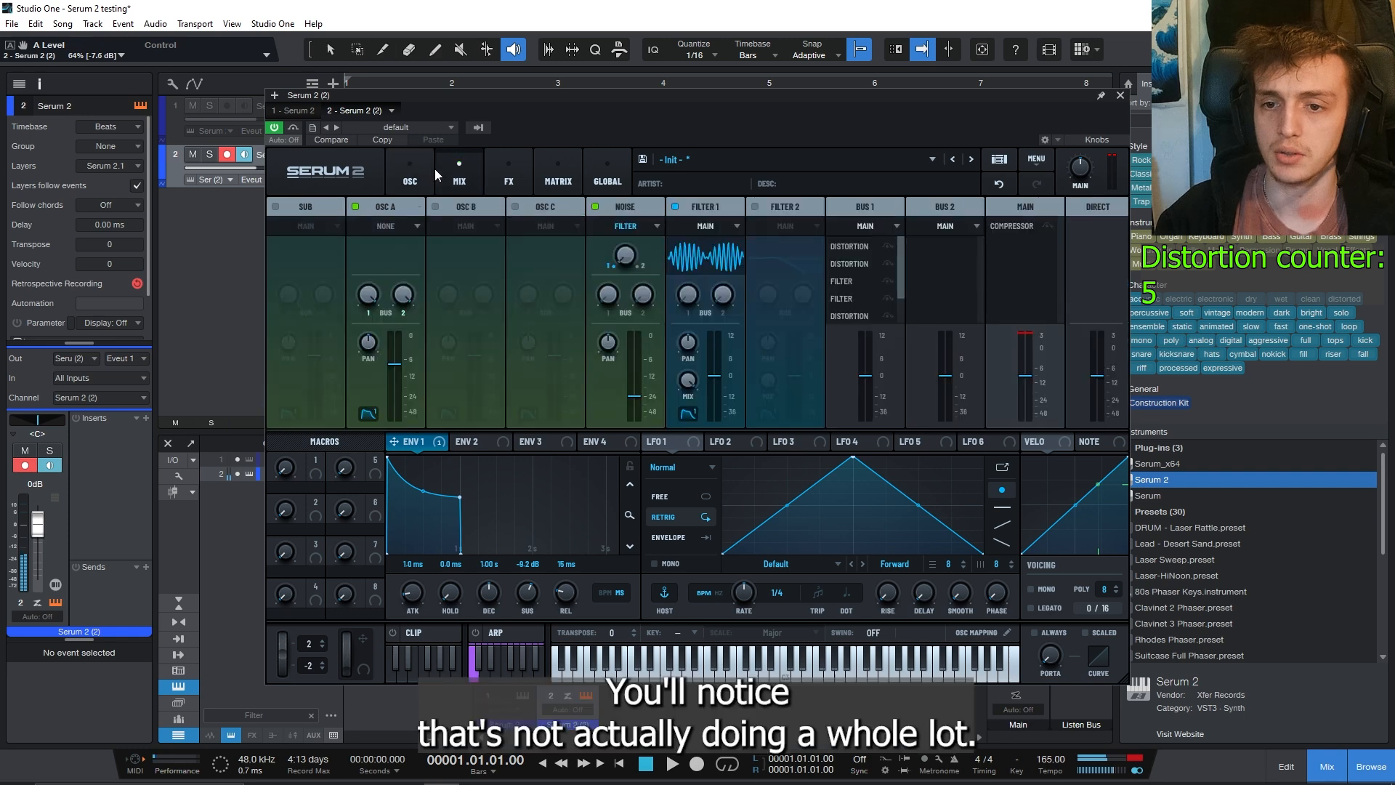
pyautogui.click(510, 164)
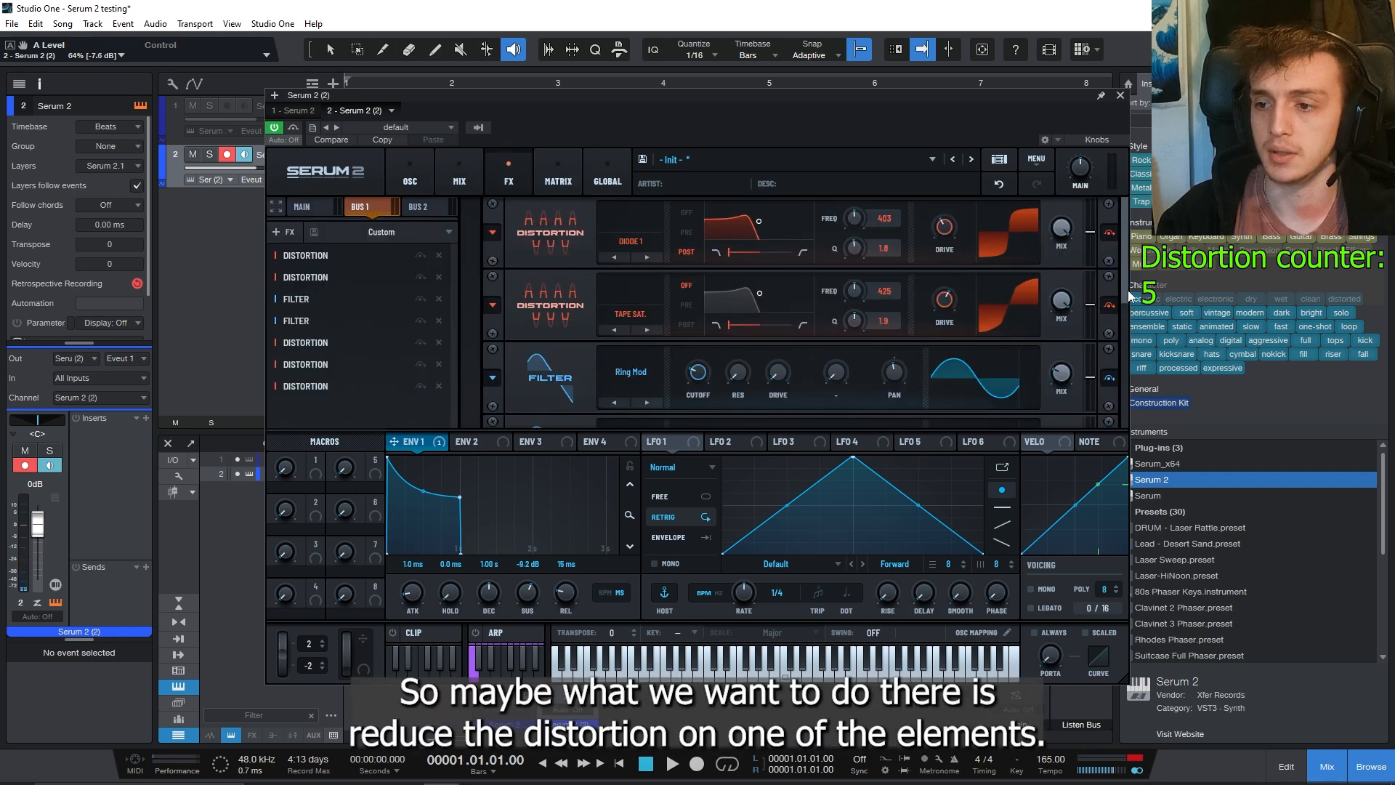
pyautogui.moveTo(1127, 290); pyautogui.dragTo(1116, 399)
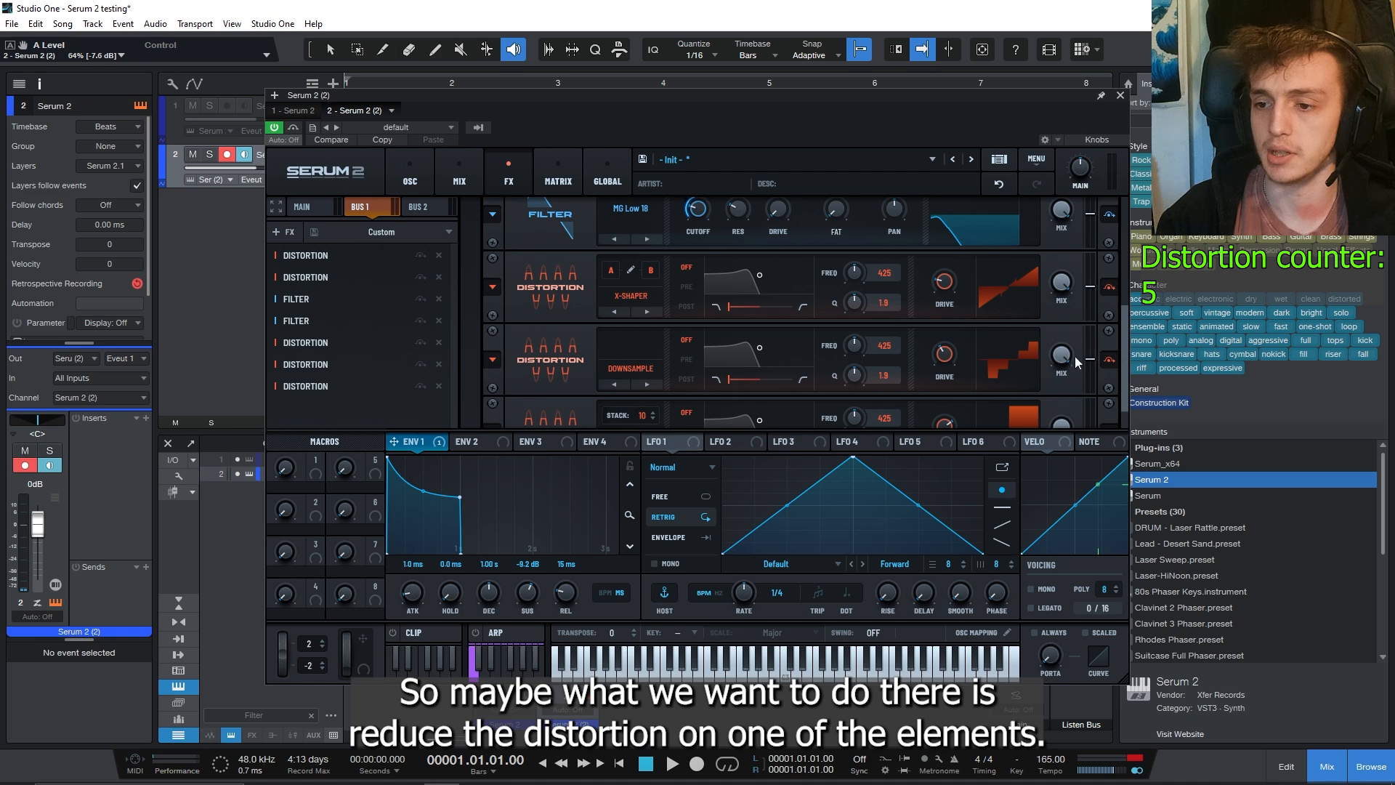
pyautogui.scroll(-1, 1127, 353)
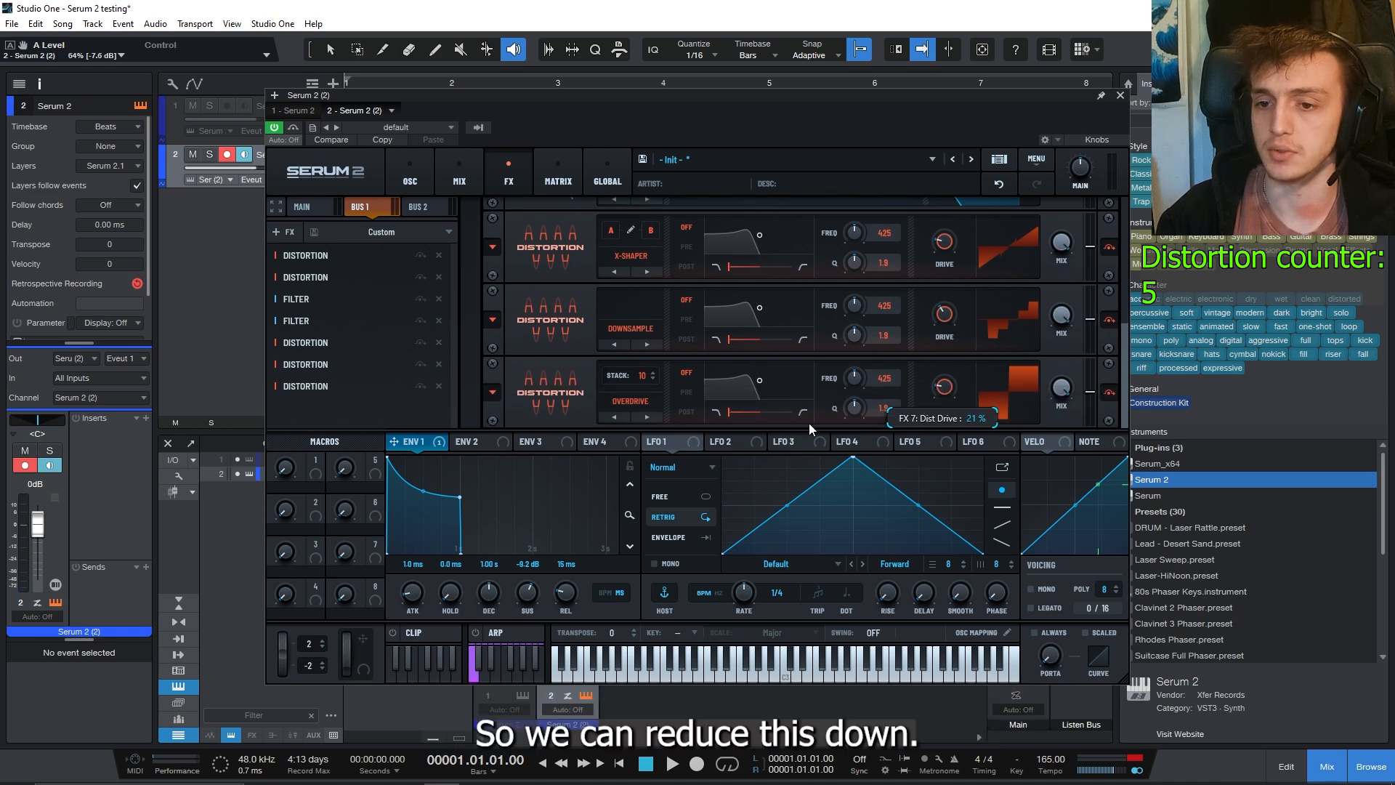
pyautogui.click(410, 178)
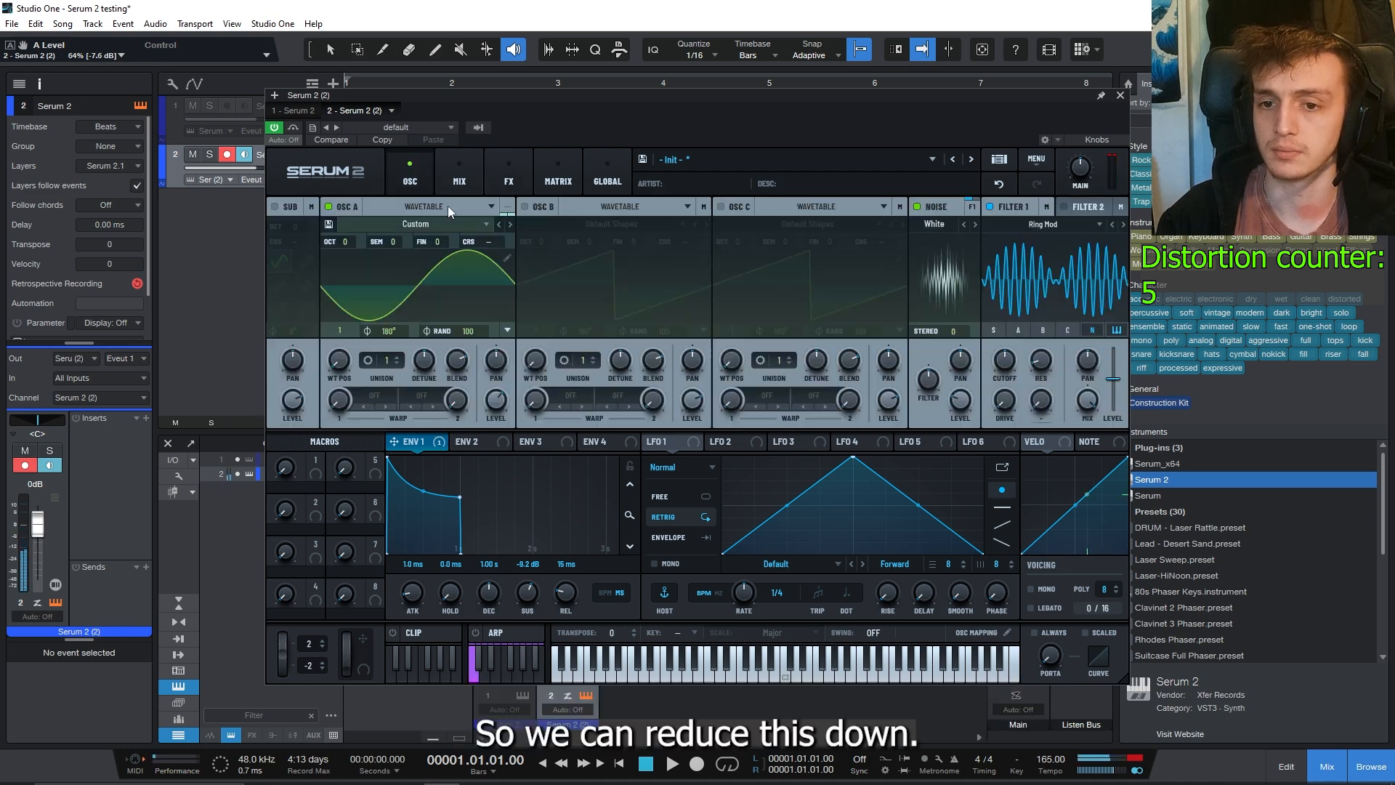
# Step: Experiment with the balance of oscillator A and noise, trying oscillator A around 71% (-6.0 dB) and noise at both 0% and 100%
pyautogui.moveTo(502, 403); pyautogui.dragTo(482, 476)
pyautogui.moveTo(965, 395); pyautogui.dragTo(979, 365)
pyautogui.moveTo(496, 404); pyautogui.dragTo(517, 370)
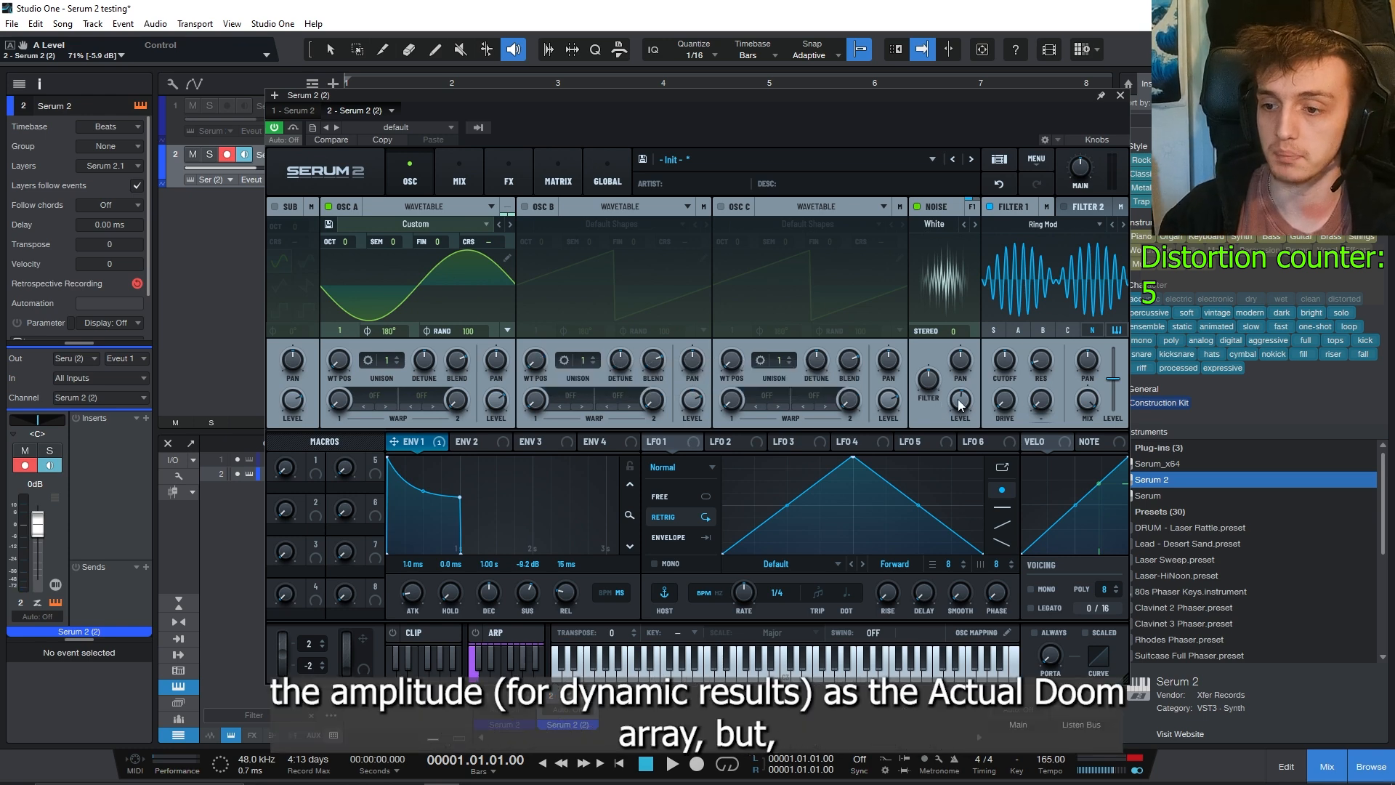
pyautogui.moveTo(500, 401); pyautogui.dragTo(499, 360)
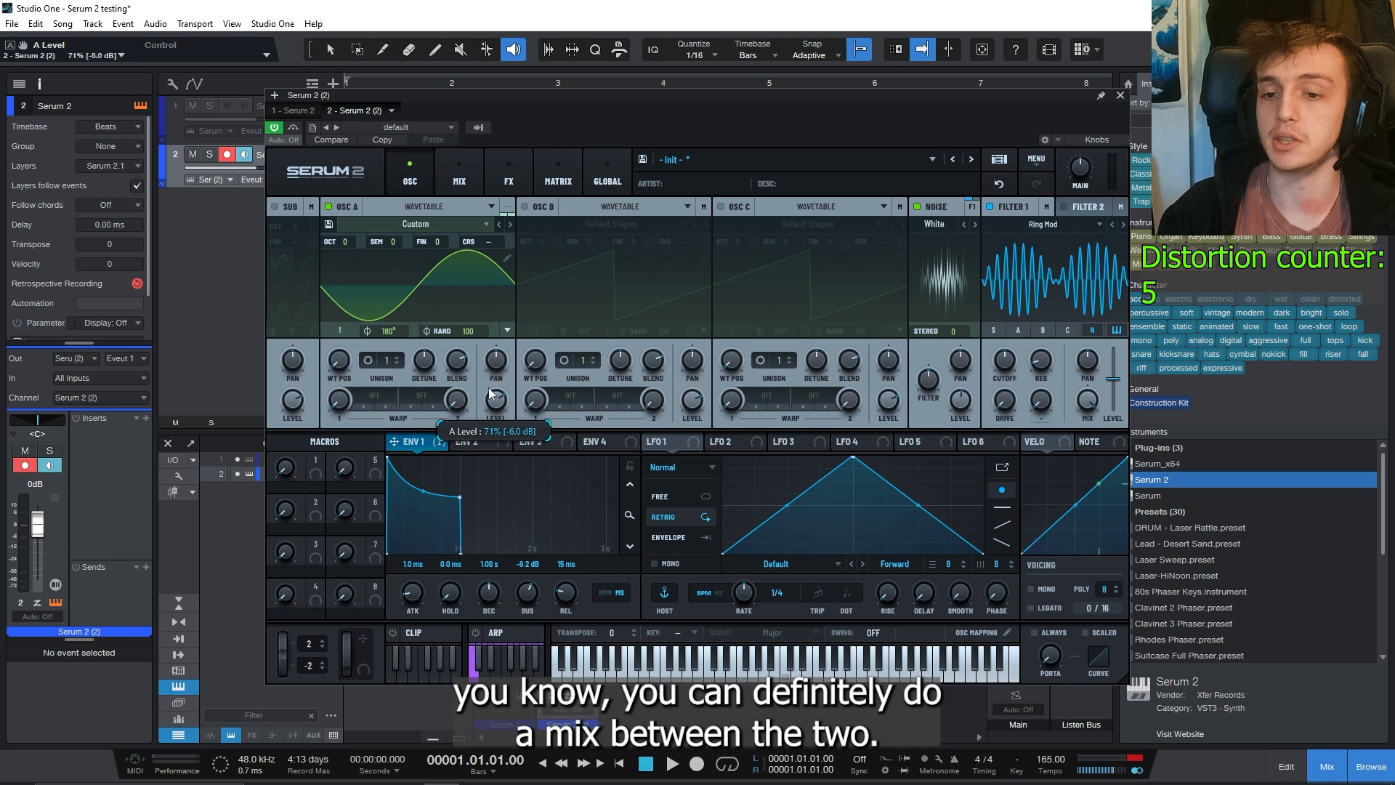
pyautogui.moveTo(966, 405); pyautogui.dragTo(939, 483)
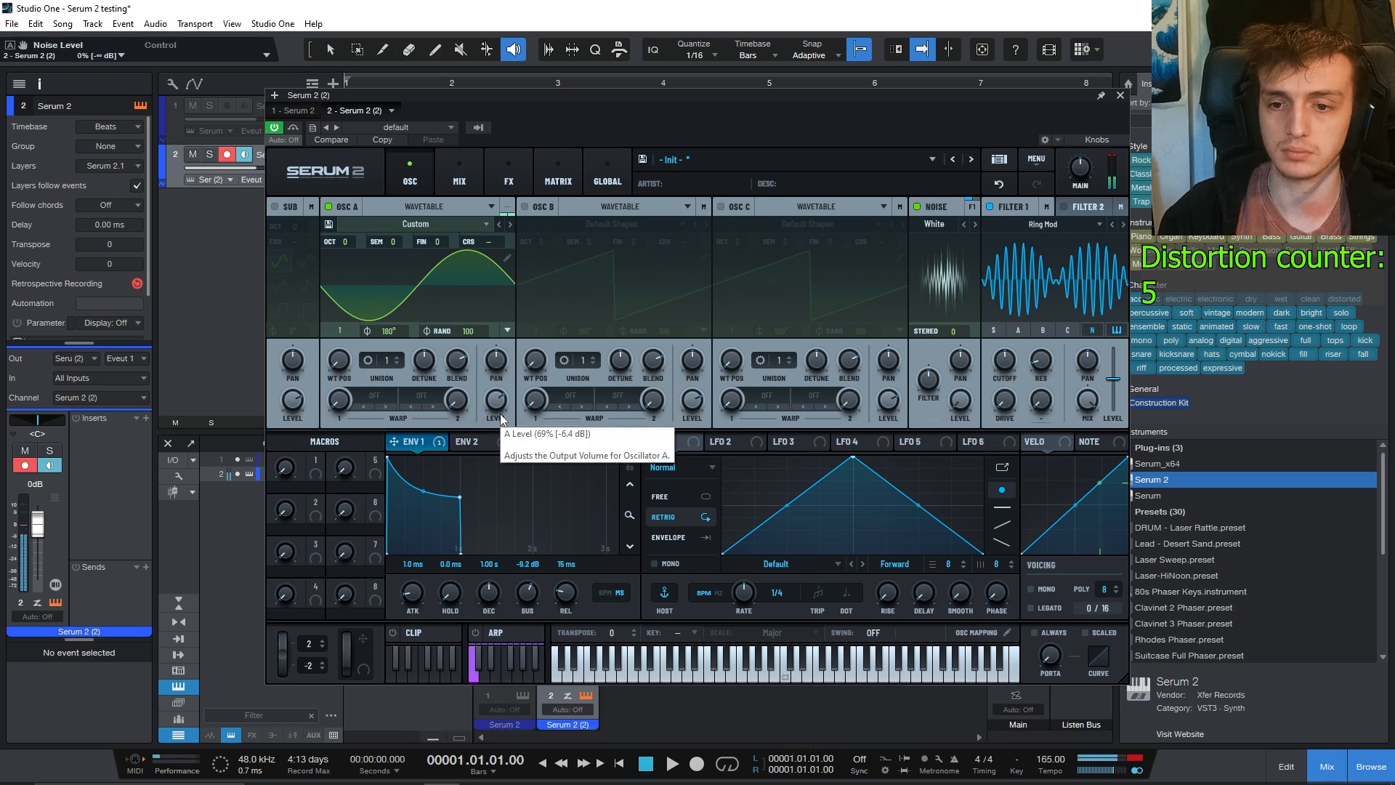
pyautogui.moveTo(958, 404); pyautogui.dragTo(993, 164)
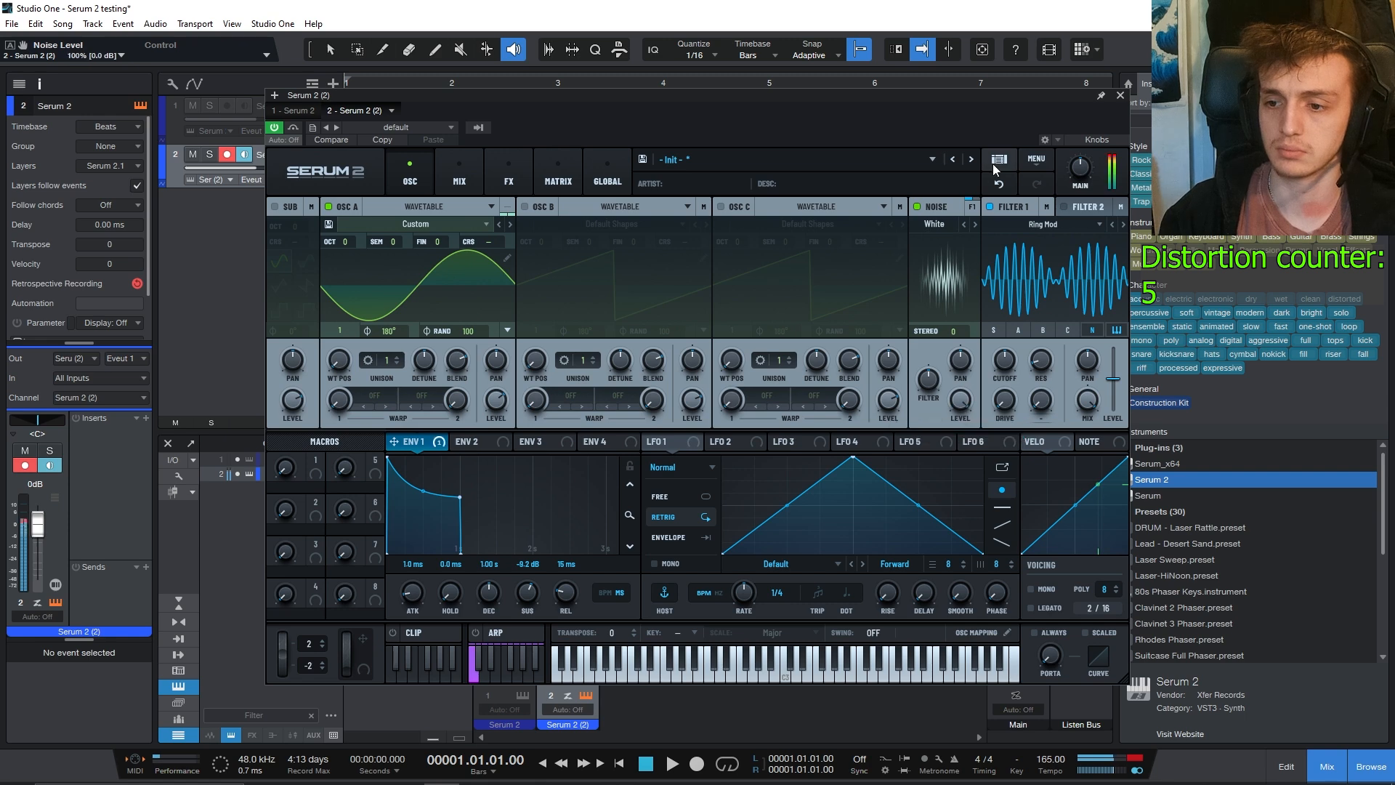
# Step: Lower the noise level to about 21% (-26.7 dB) and oscillator A's level to 50% (-12.0 dB)
pyautogui.moveTo(961, 400); pyautogui.dragTo(943, 509)
pyautogui.moveTo(499, 401); pyautogui.dragTo(498, 434)
pyautogui.click(964, 396)
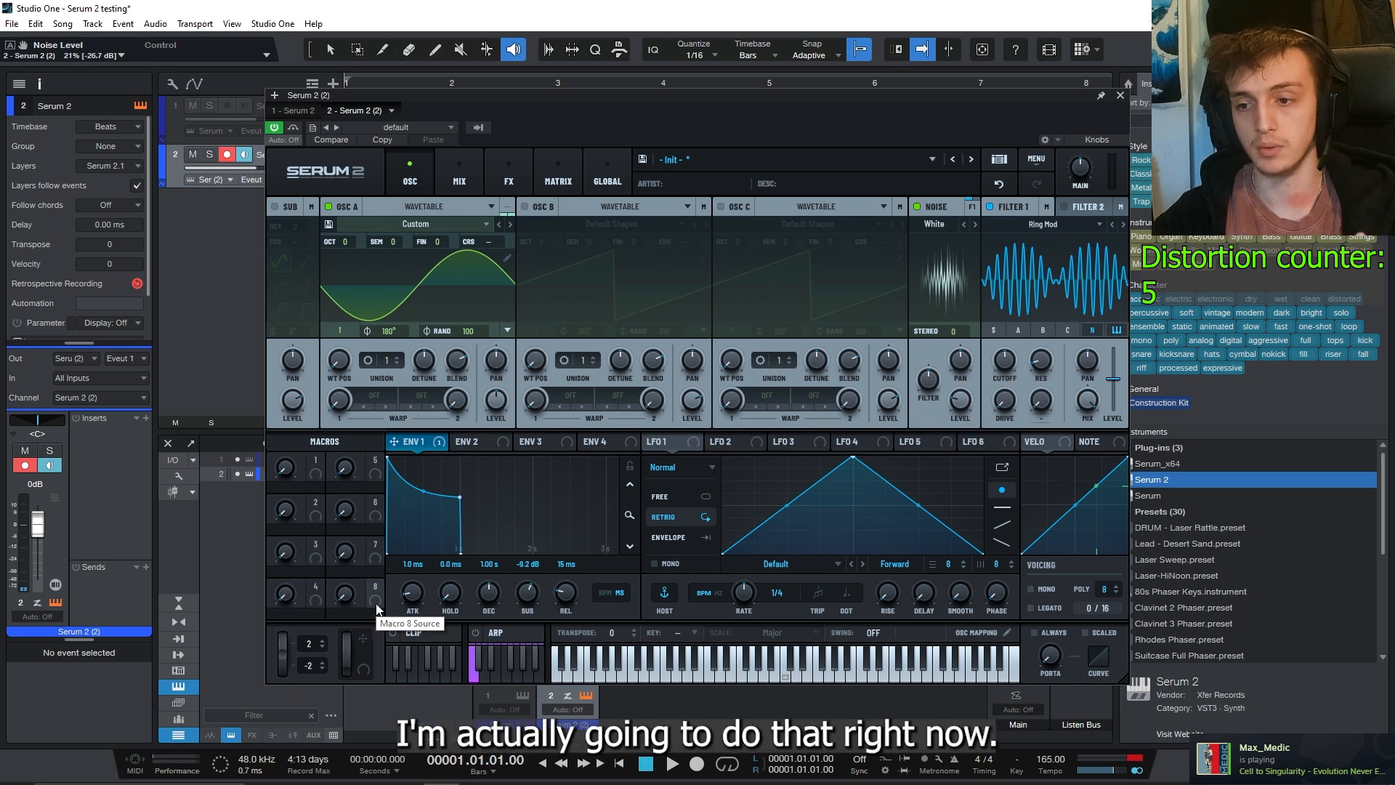
# Step: Set the noise level to 0% and assign the mod wheel as its modulator
pyautogui.moveTo(960, 400); pyautogui.dragTo(953, 439)
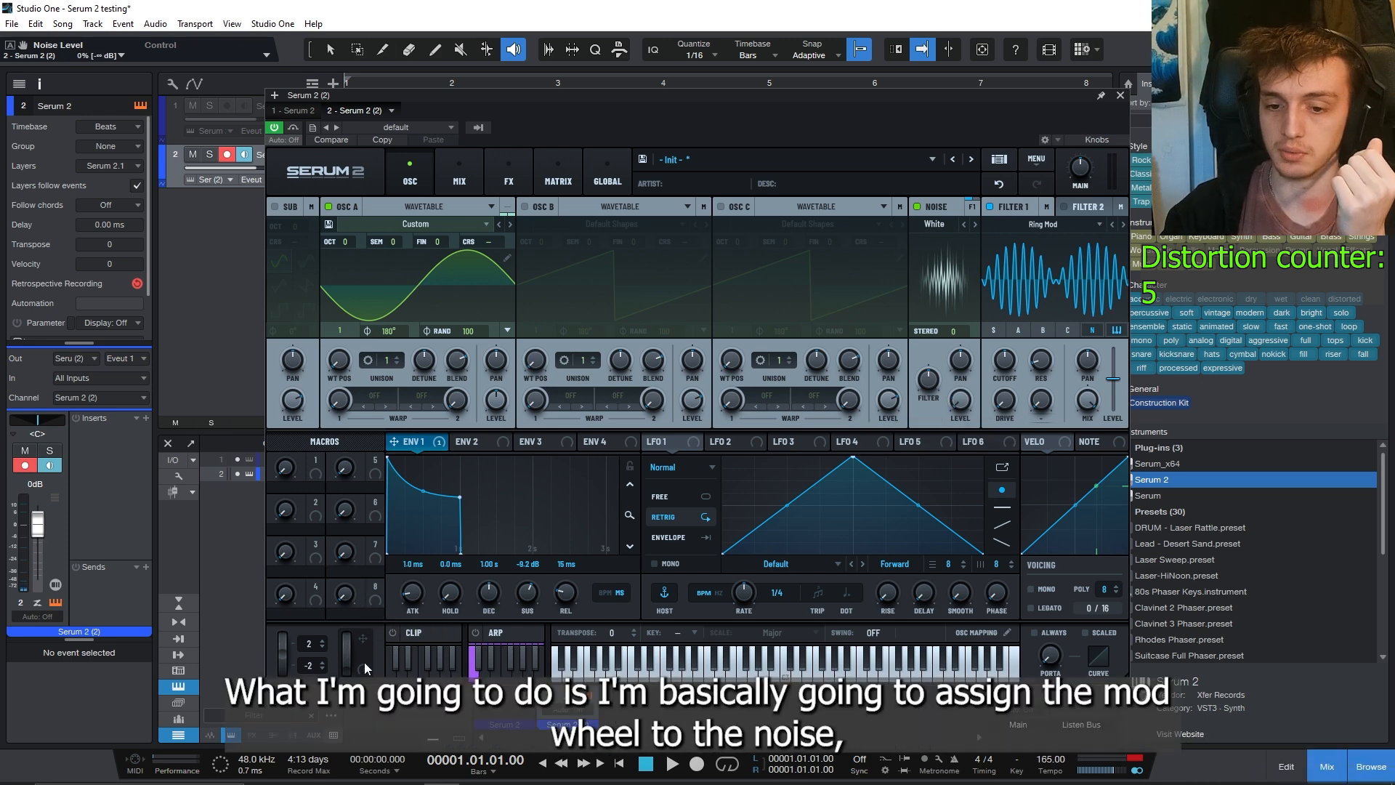
pyautogui.moveTo(366, 656); pyautogui.dragTo(969, 403)
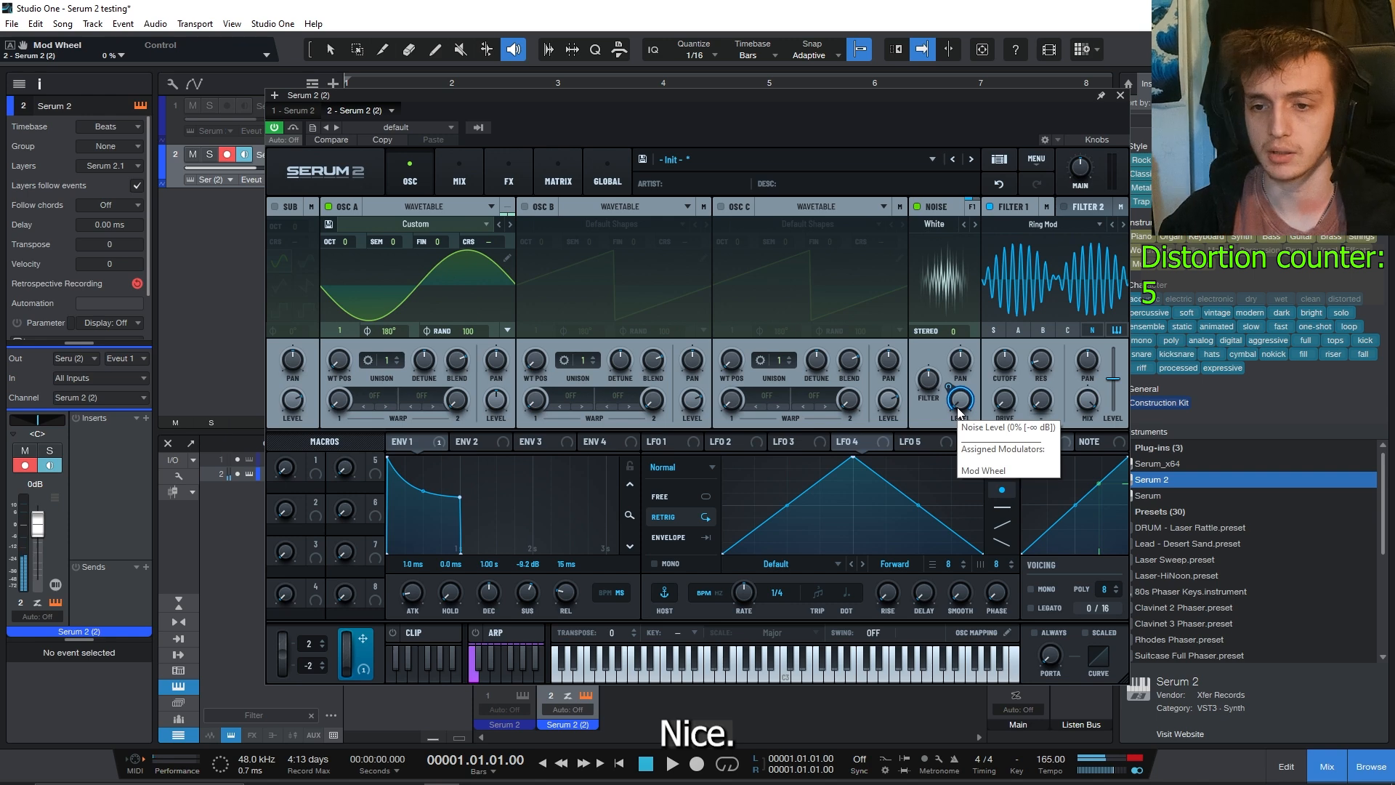
# Step: Add a Distortion effect to Bus 2 and set its type to Tape Sat
pyautogui.click(516, 154)
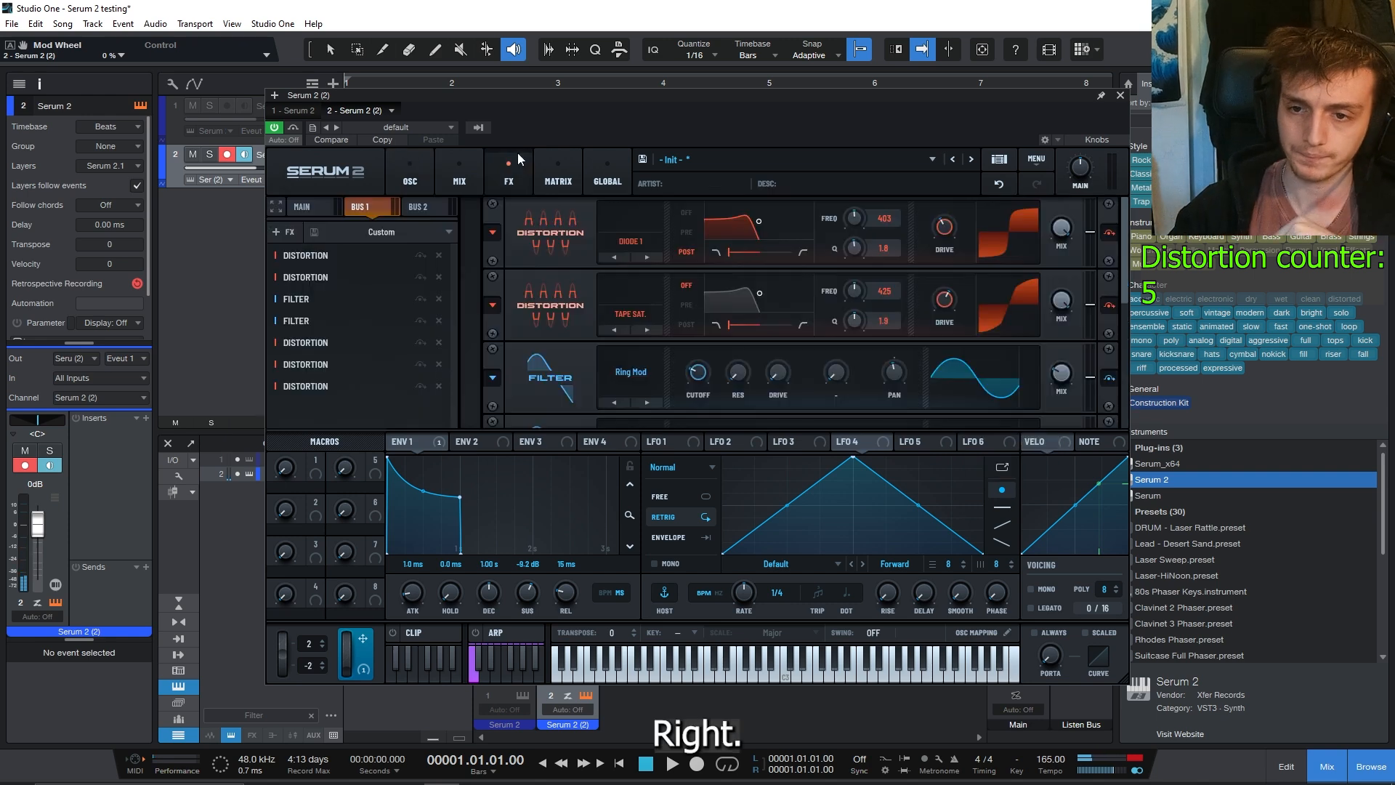
pyautogui.click(434, 208)
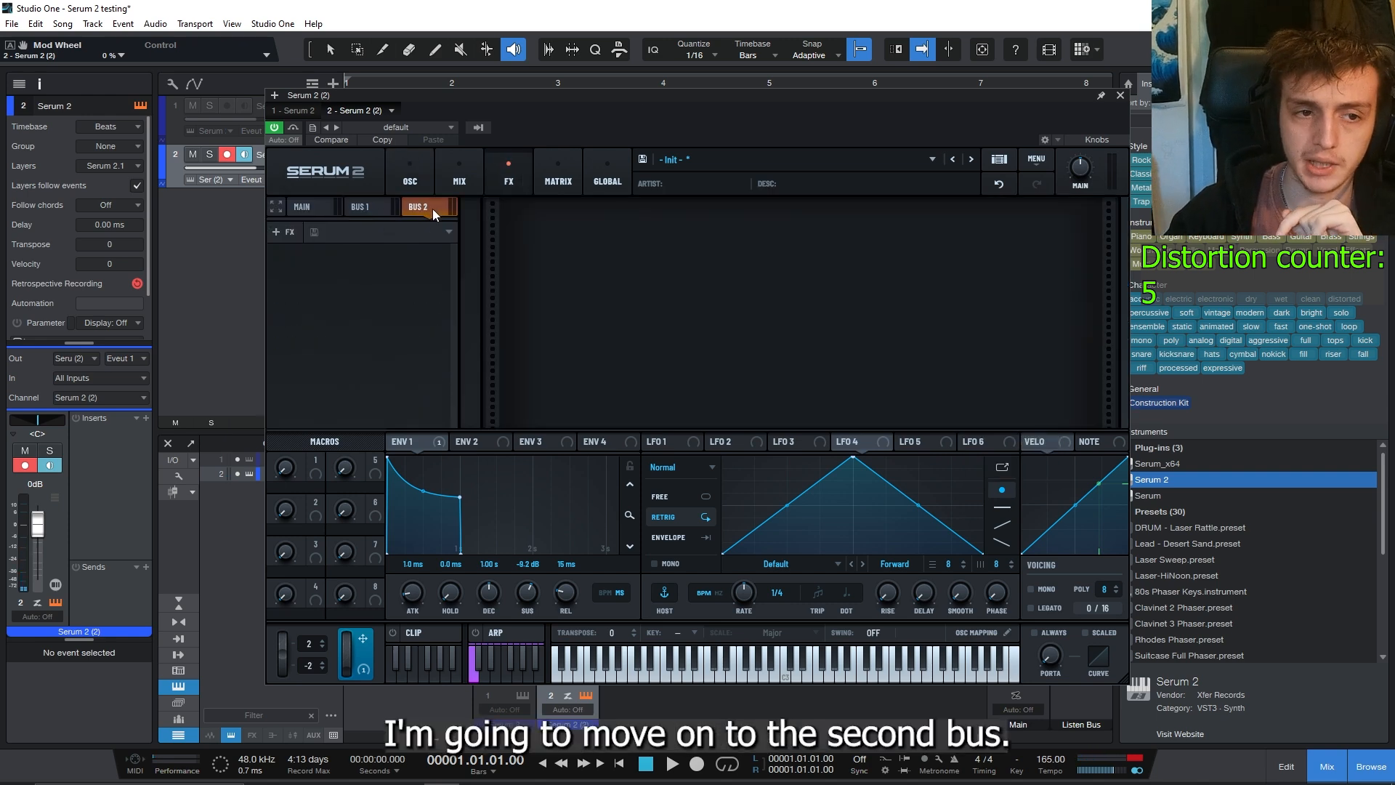
pyautogui.click(286, 233)
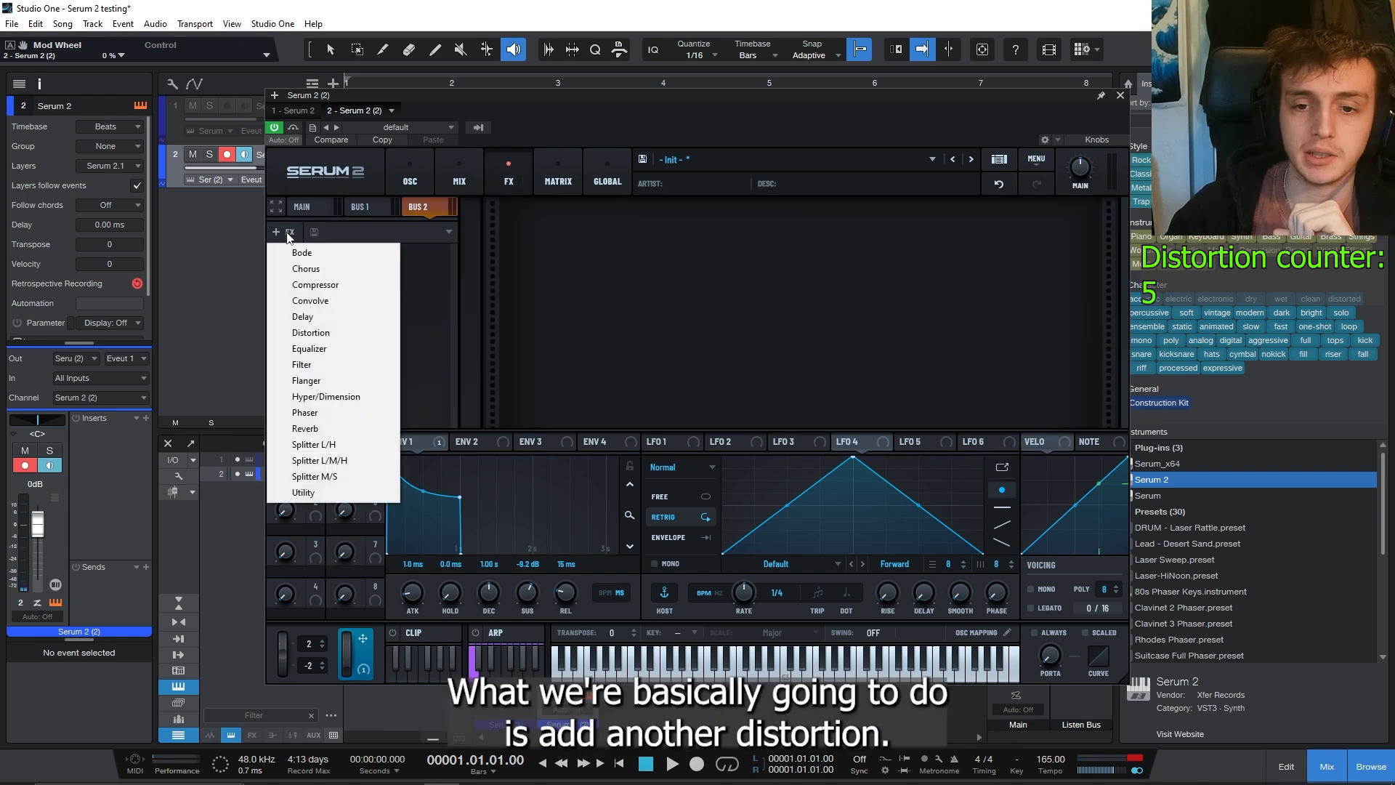
pyautogui.click(320, 332)
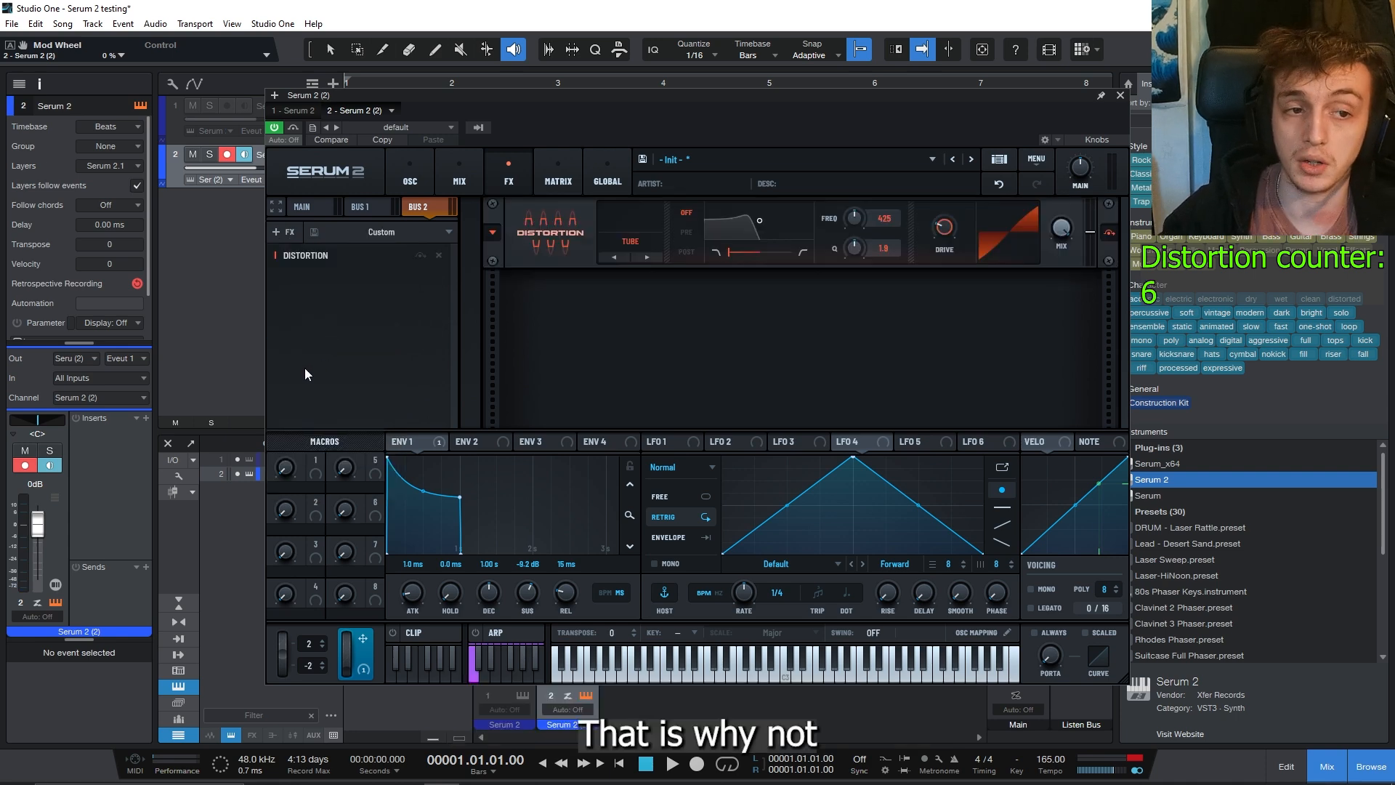
pyautogui.click(629, 244)
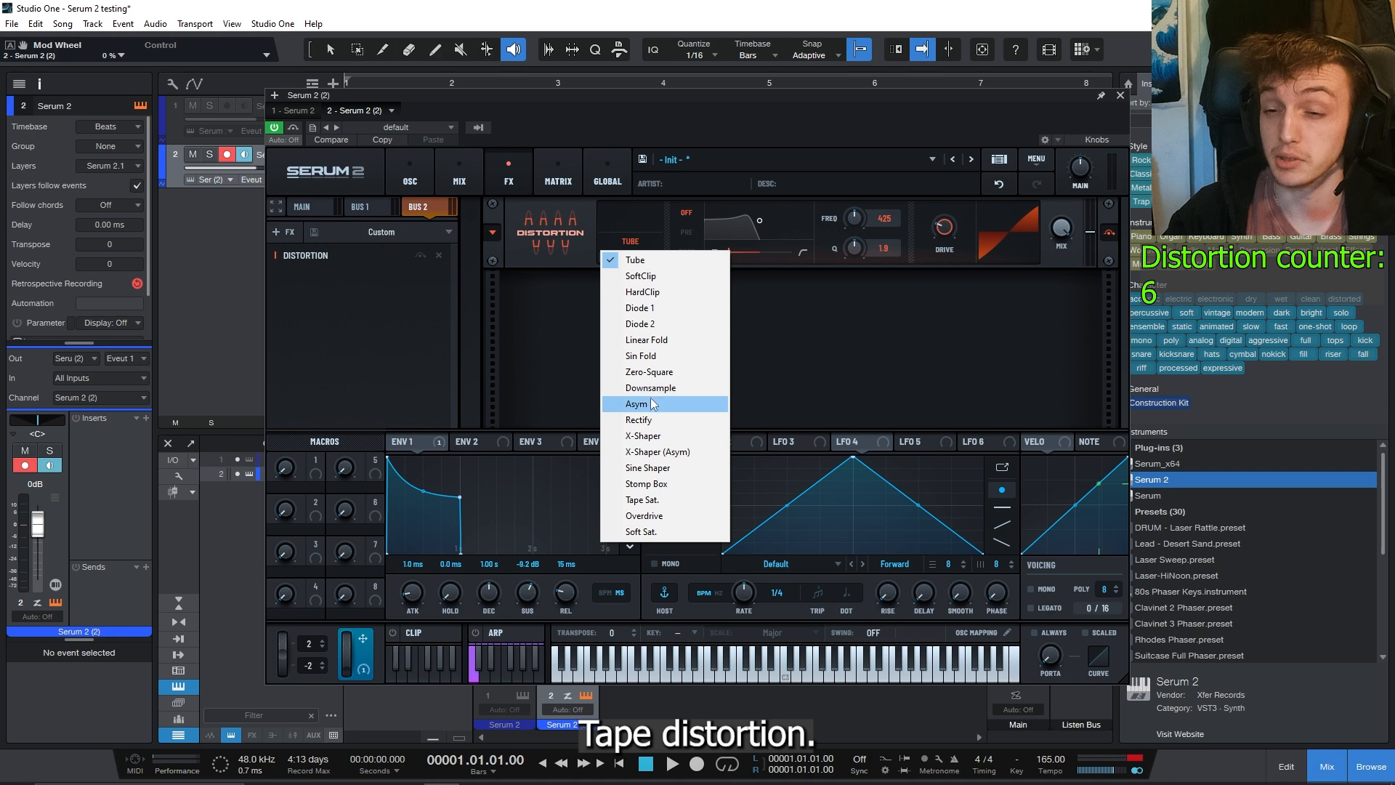
pyautogui.click(643, 500)
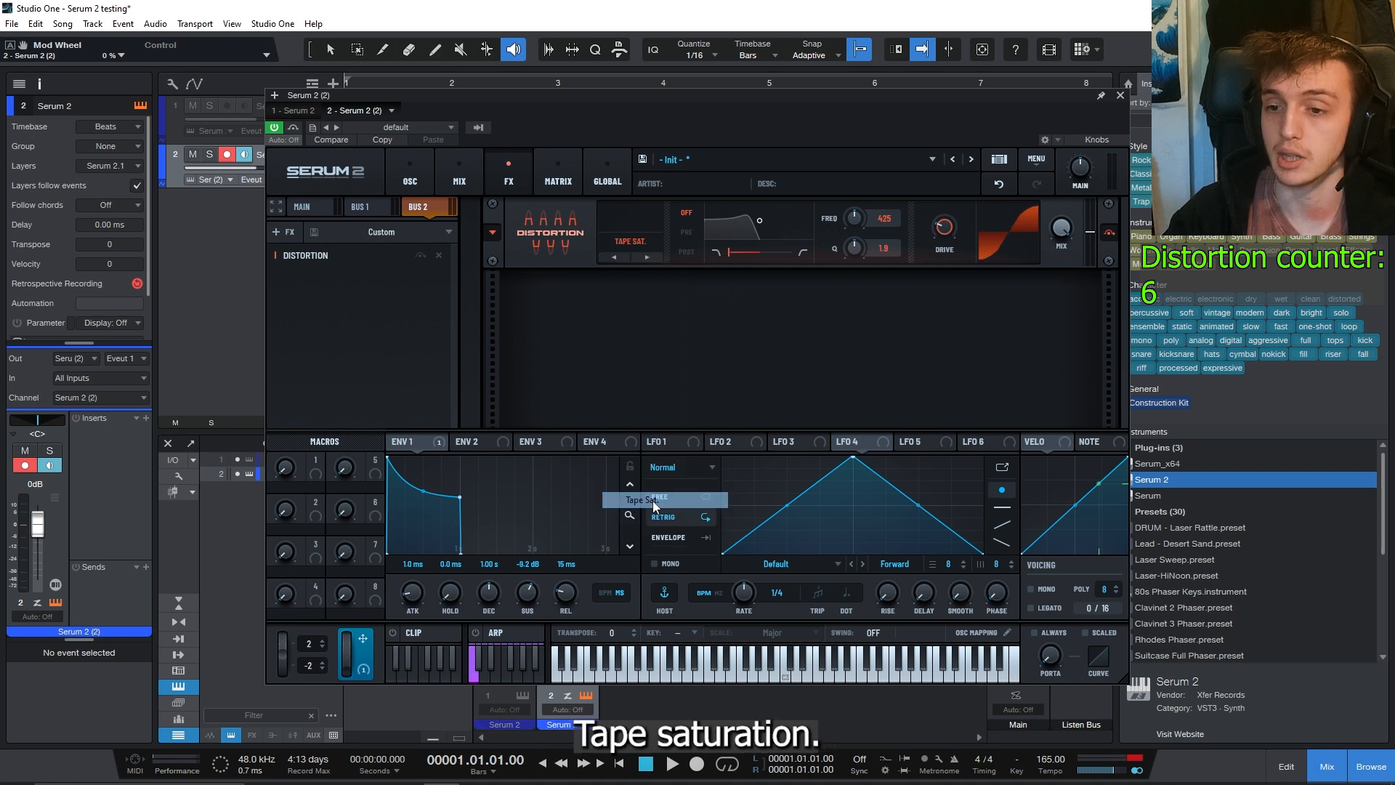
# Step: Adjust the Tape Sat. distortion's drive and set its filter to post-distortion with the frequency at about 5710 Hz and Q at 1.5
pyautogui.moveTo(960, 222)
pyautogui.moveTo(960, 222)
pyautogui.mouseDown()
pyautogui.moveTo(980, 198)
pyautogui.moveTo(962, 216)
pyautogui.mouseUp()
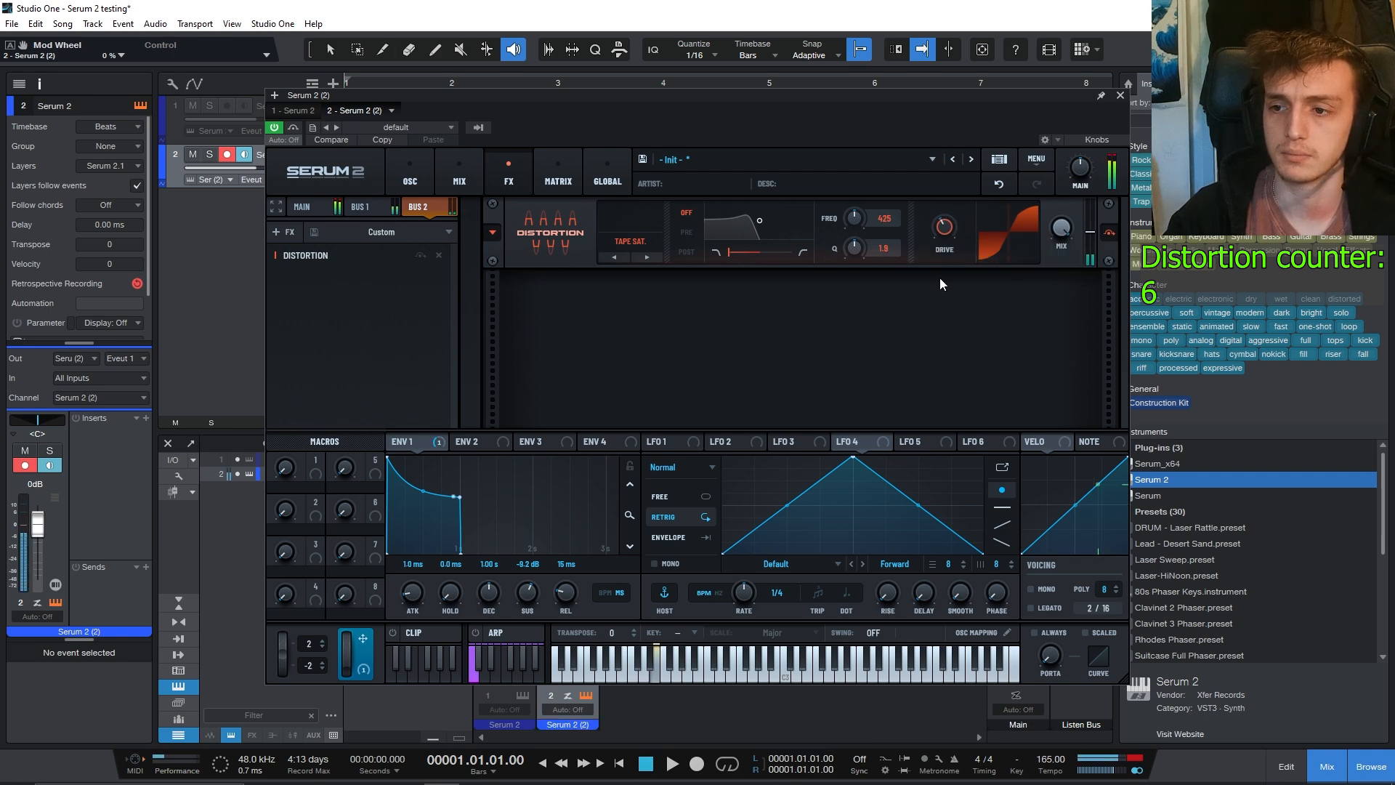
pyautogui.moveTo(944, 227)
pyautogui.mouseDown()
pyautogui.moveTo(966, 155)
pyautogui.moveTo(949, 240)
pyautogui.mouseUp()
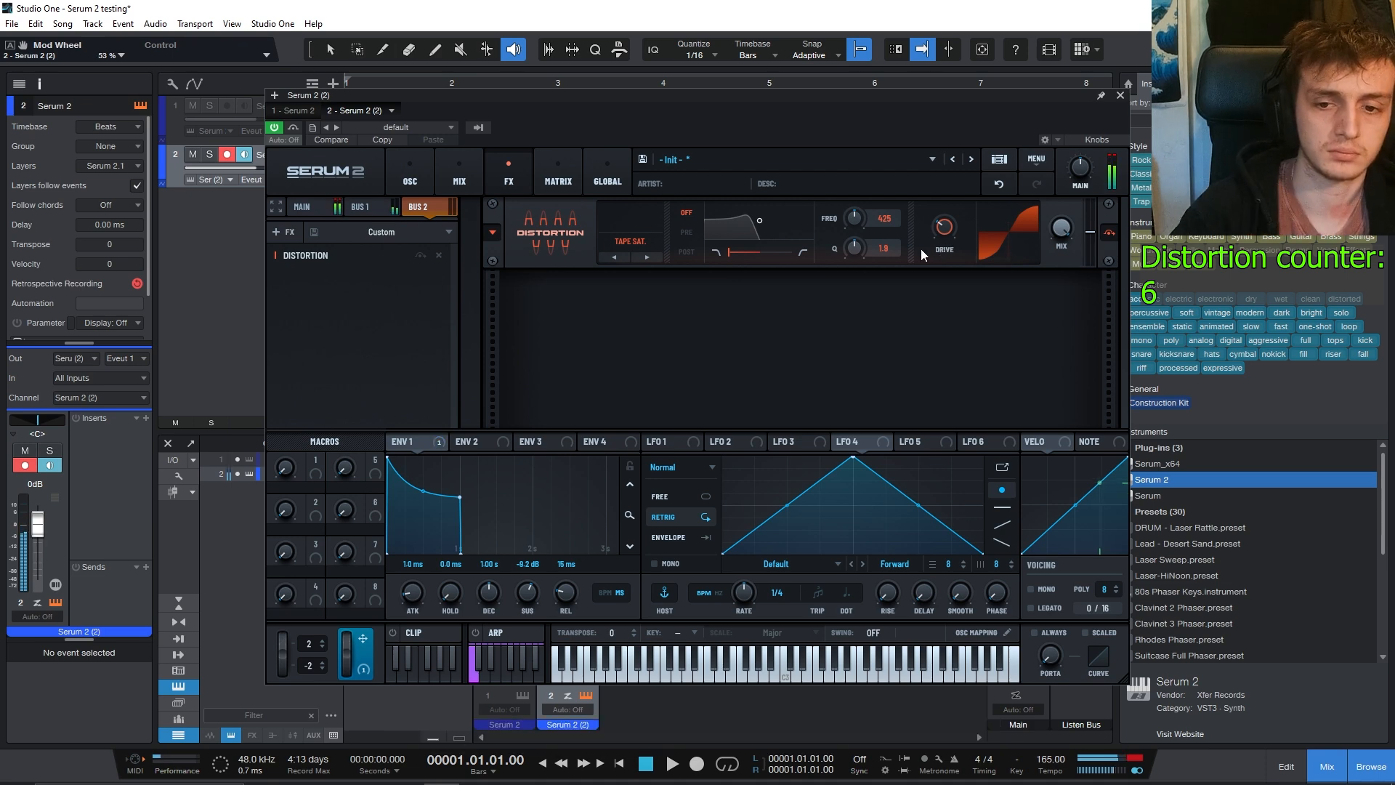
pyautogui.click(688, 253)
pyautogui.moveTo(762, 223); pyautogui.dragTo(797, 226)
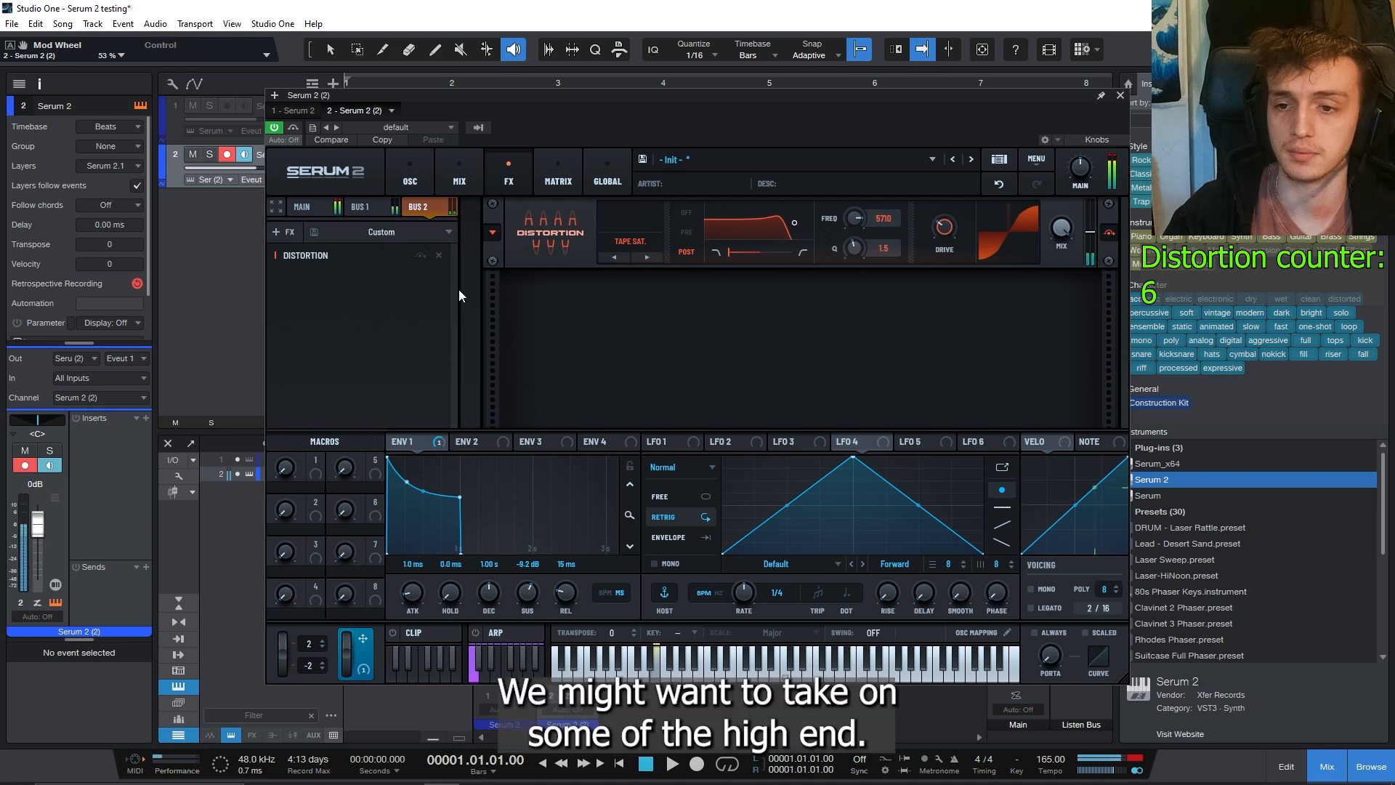
# Step: Add a Delay to Bus 2, adjust its mix by ear, and set its feedback to about 61%
pyautogui.click(280, 232)
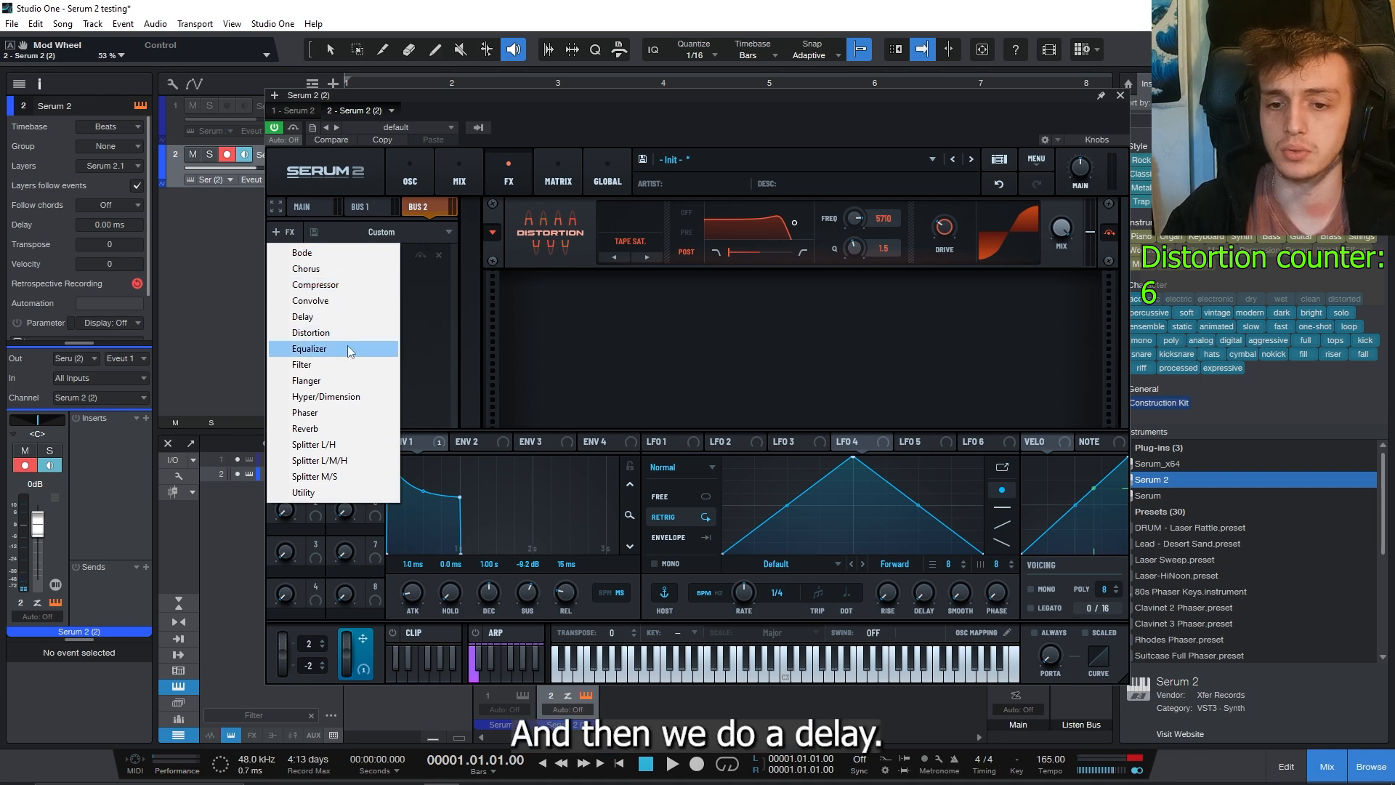
pyautogui.click(340, 317)
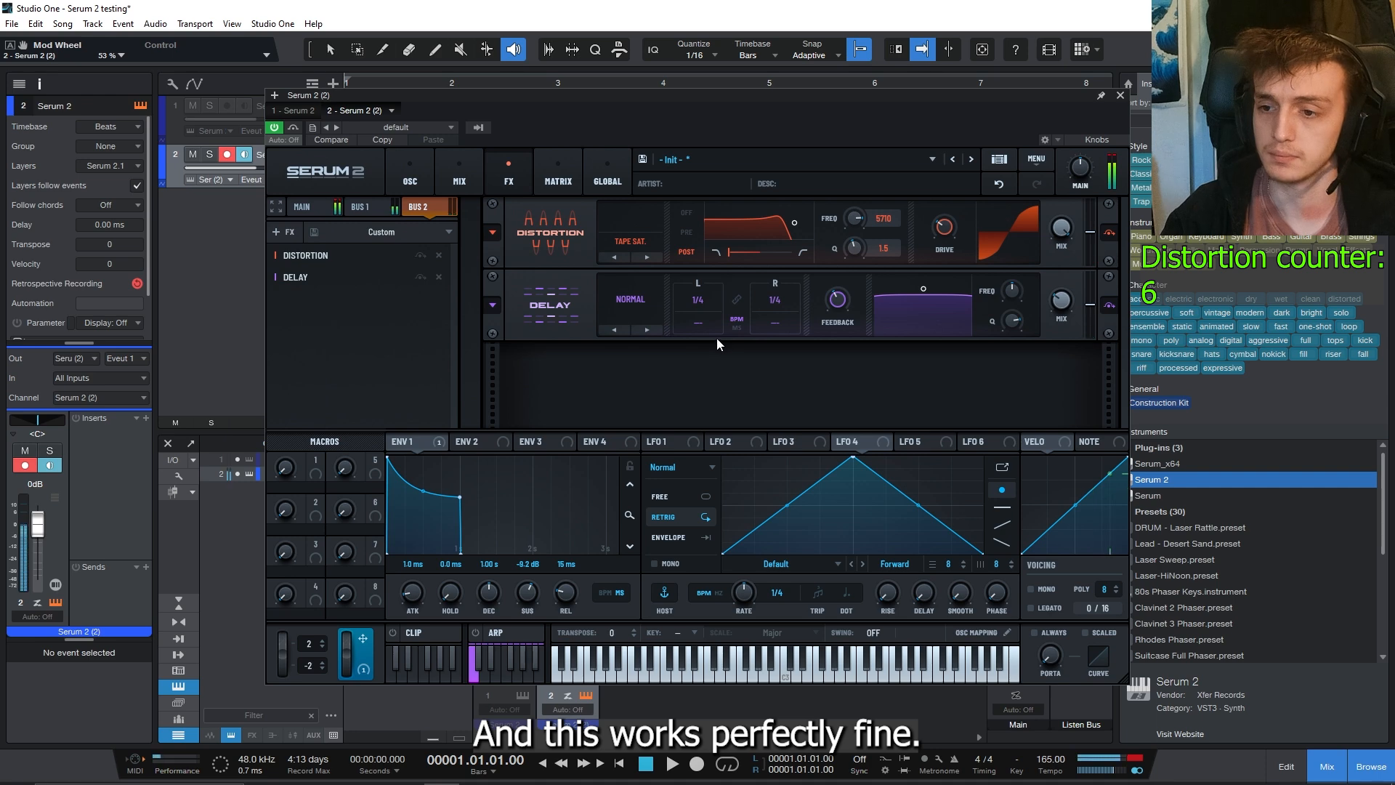
pyautogui.moveTo(1062, 303); pyautogui.dragTo(1079, 264)
pyautogui.moveTo(1063, 314); pyautogui.dragTo(1053, 320)
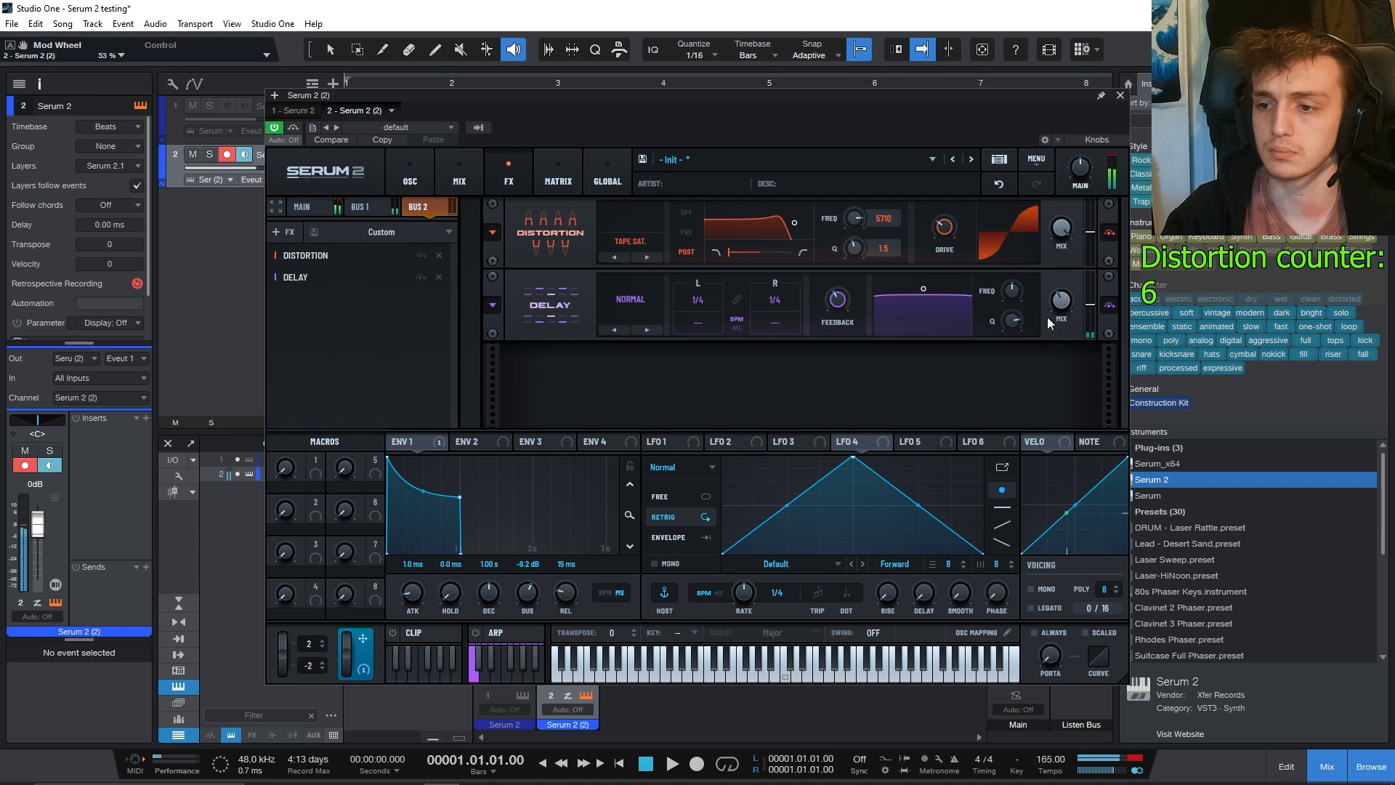
pyautogui.moveTo(852, 306)
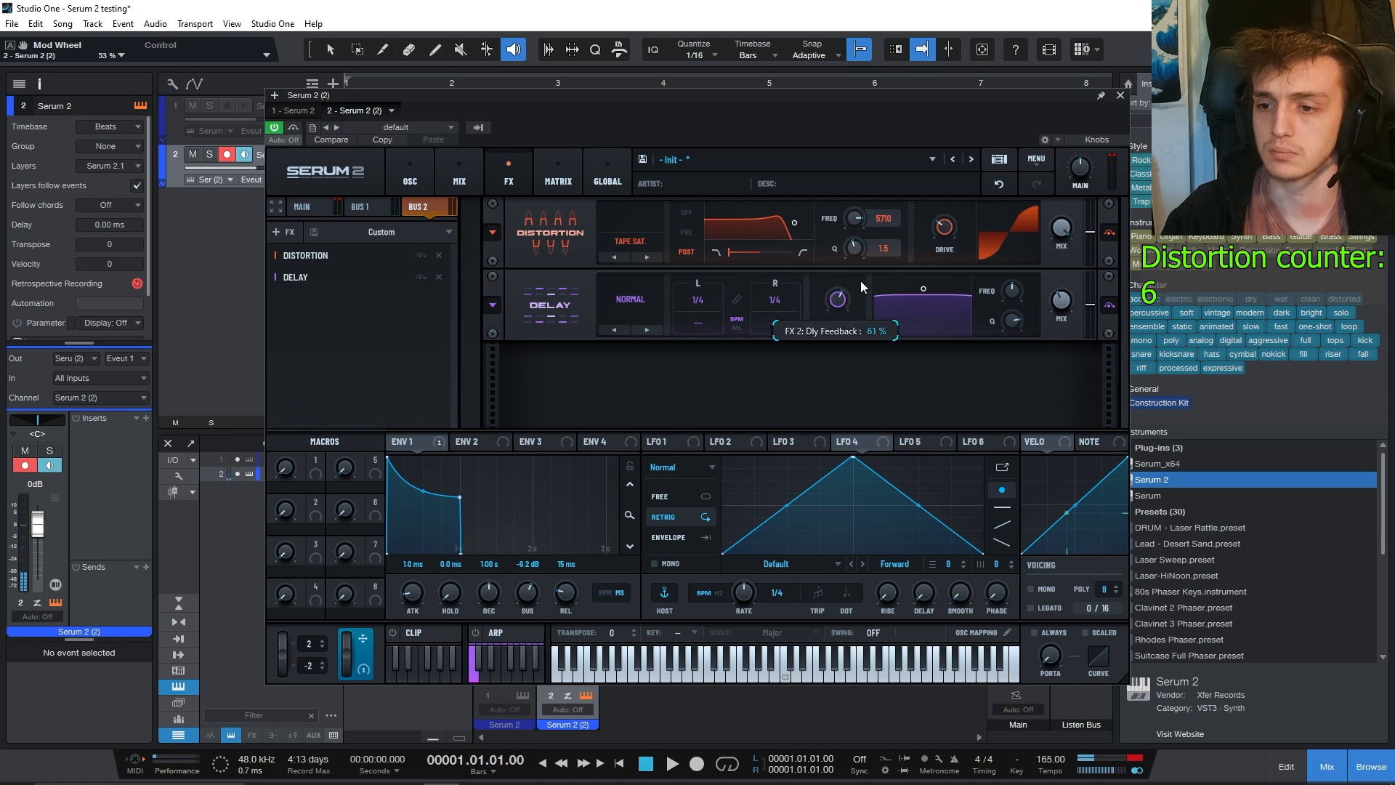
pyautogui.moveTo(861, 280); pyautogui.dragTo(856, 284)
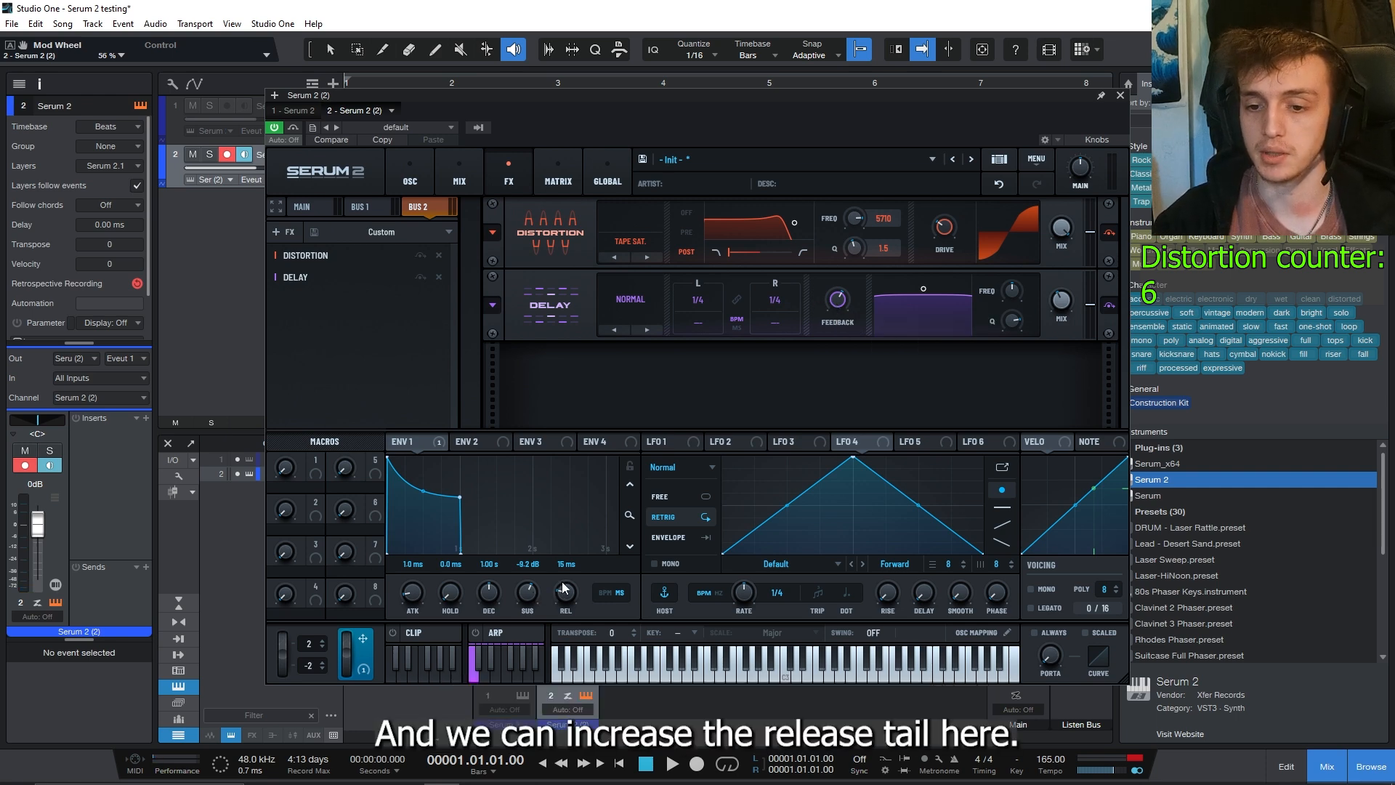
# Step: Lengthen the release of Envelope 1 to roughly 600 ms
pyautogui.scroll(5, 569, 592)
pyautogui.scroll(5, 568, 592)
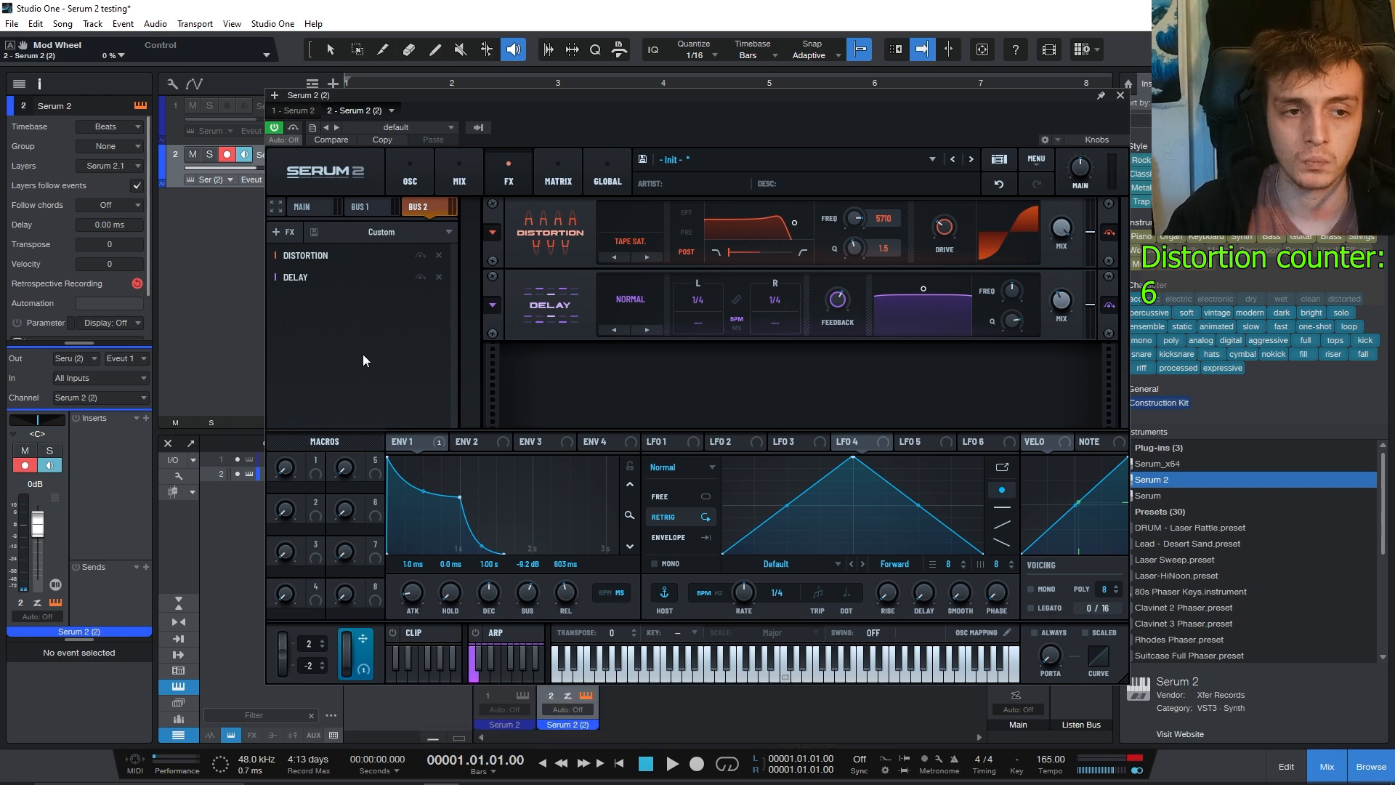
# Step: Add a second Distortion after the delay on Bus 2, keep its type as Tube, and adjust its drive
pyautogui.click(333, 305)
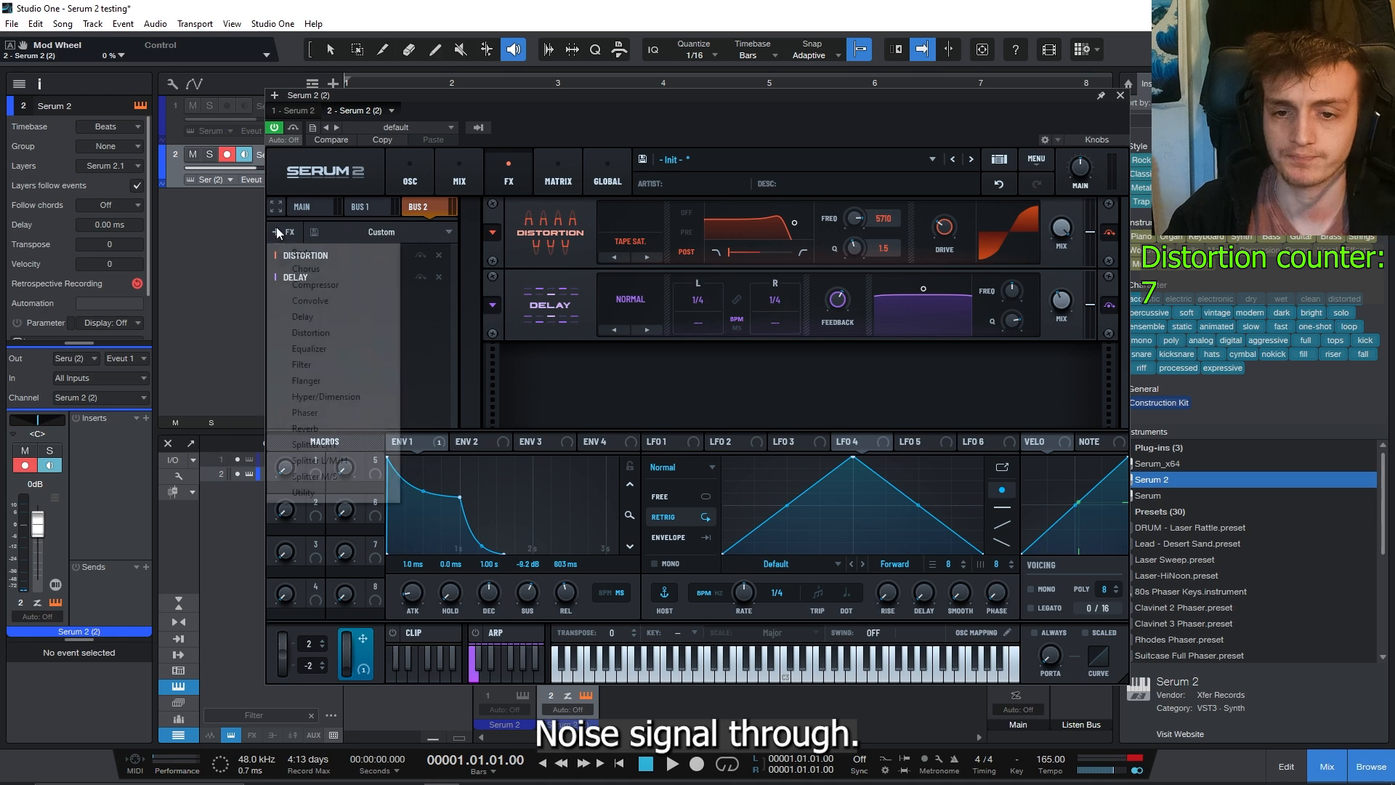
pyautogui.click(330, 333)
pyautogui.click(629, 388)
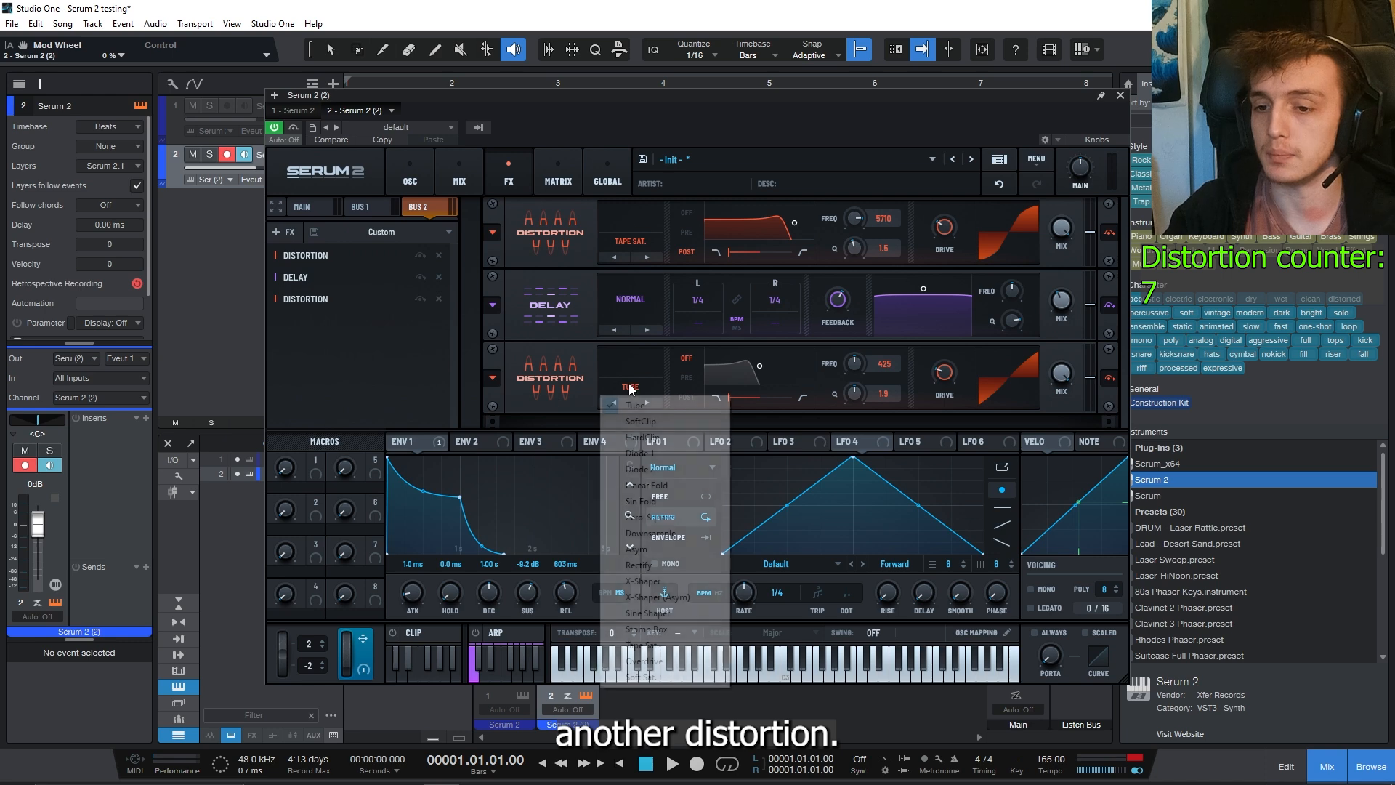
pyautogui.click(628, 391)
pyautogui.moveTo(951, 369)
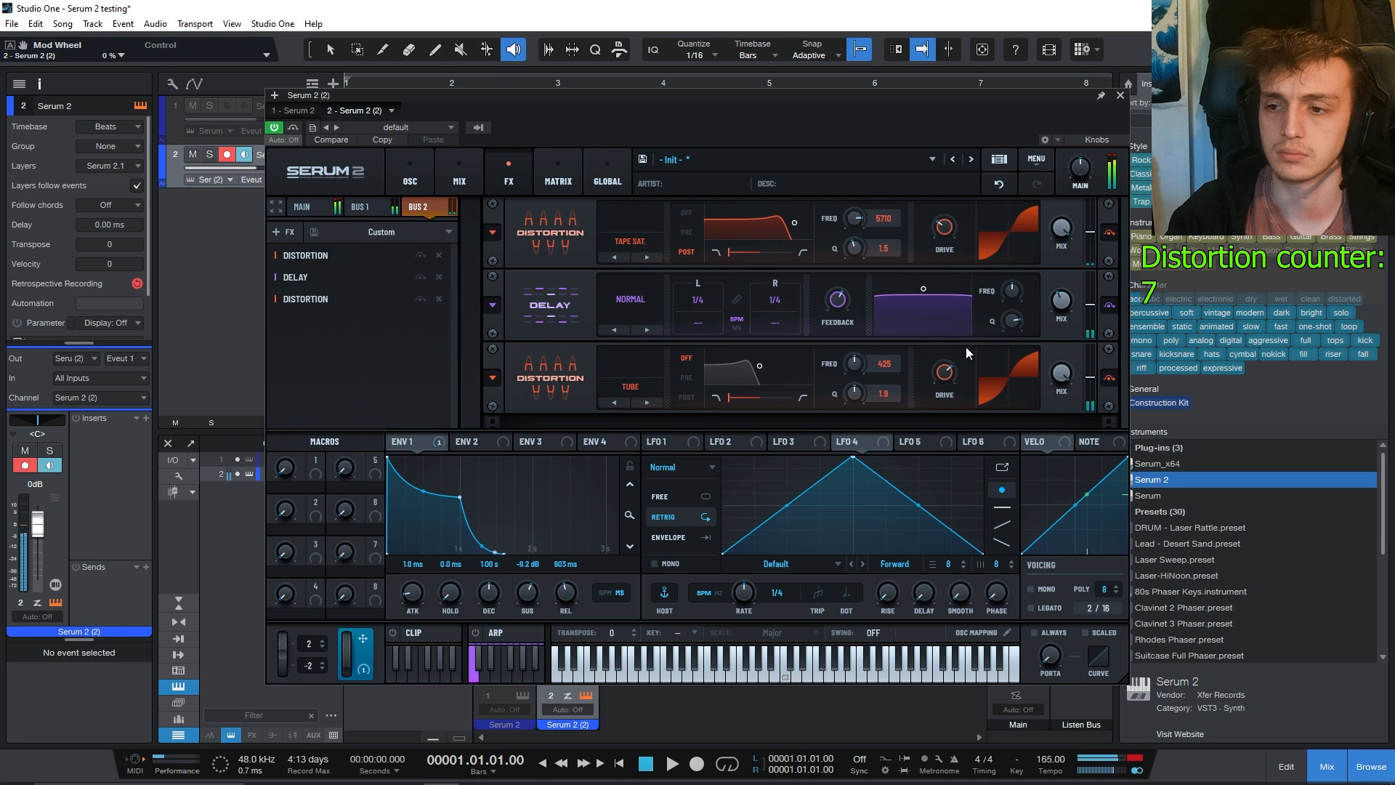
pyautogui.moveTo(944, 371); pyautogui.dragTo(944, 382)
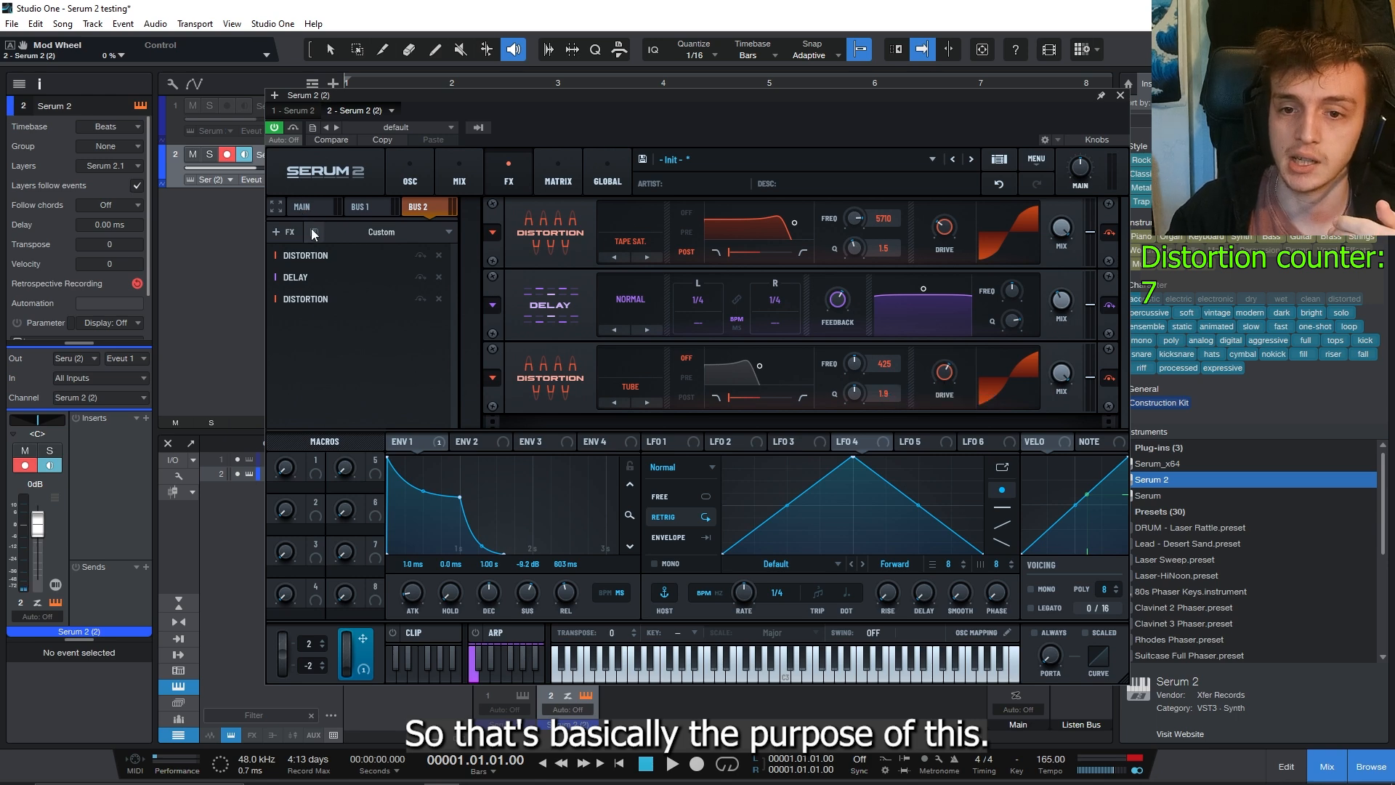
# Step: Add a Convolve effect to Bus 2, load the factory medium impulse L90 Plate - Gold Plate, and adjust its mix
pyautogui.click(278, 232)
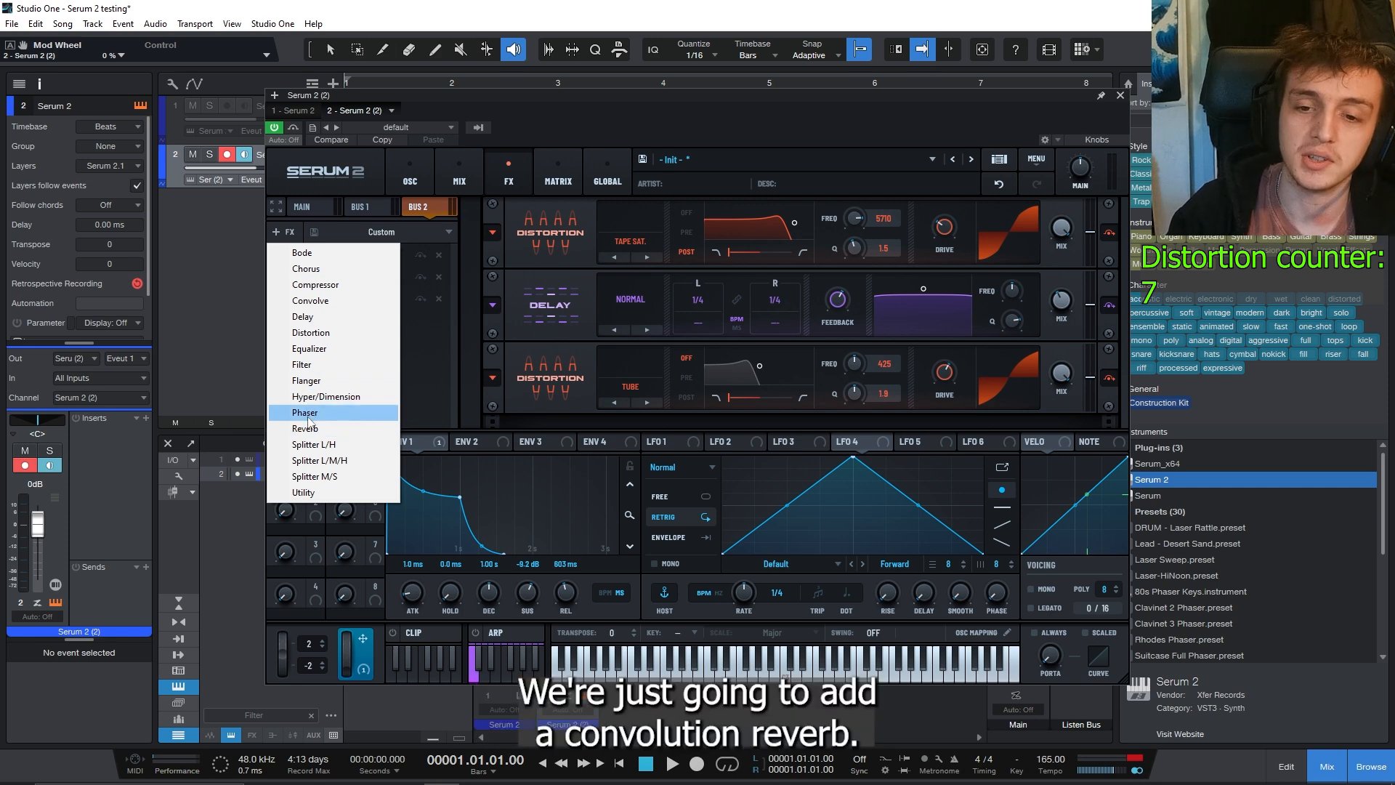
pyautogui.click(330, 300)
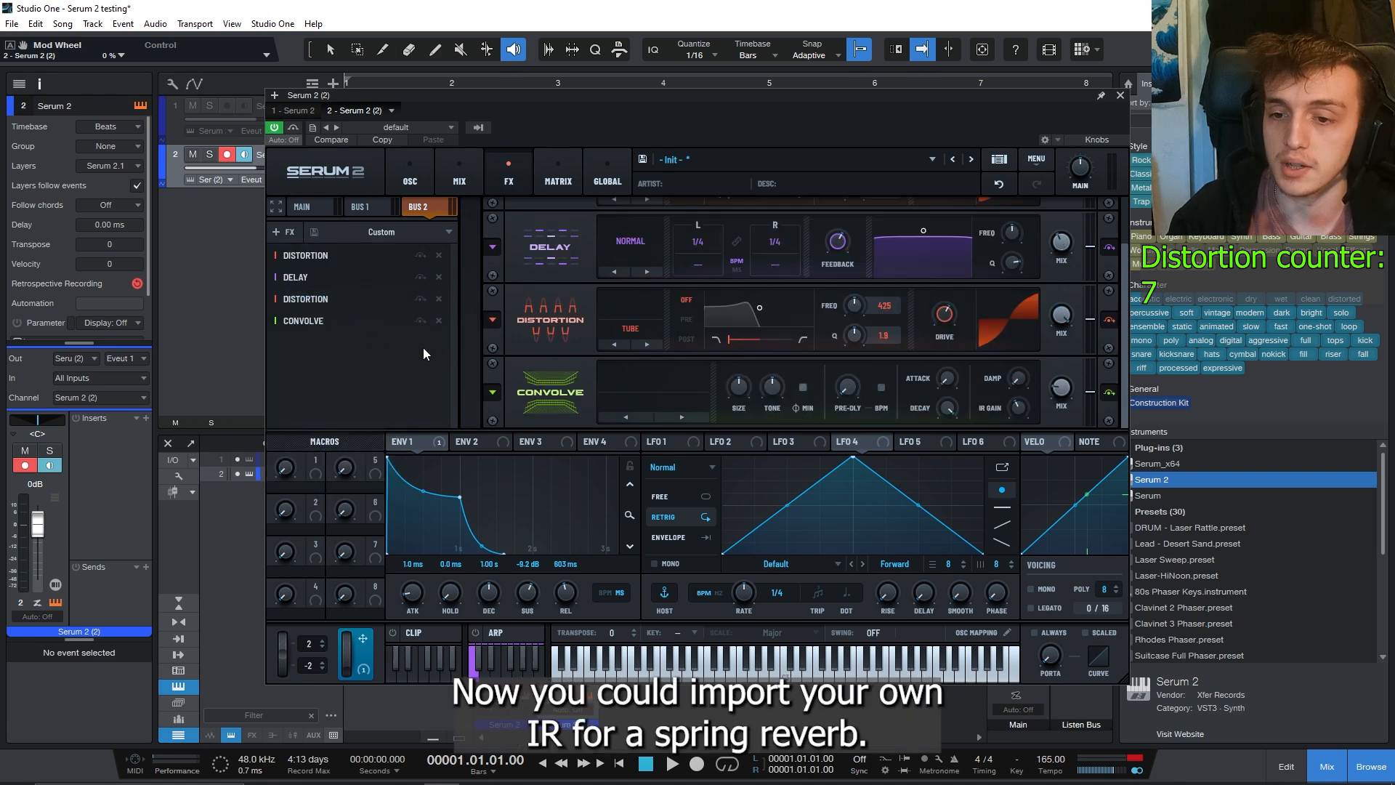
pyautogui.click(650, 393)
pyautogui.moveTo(648, 419)
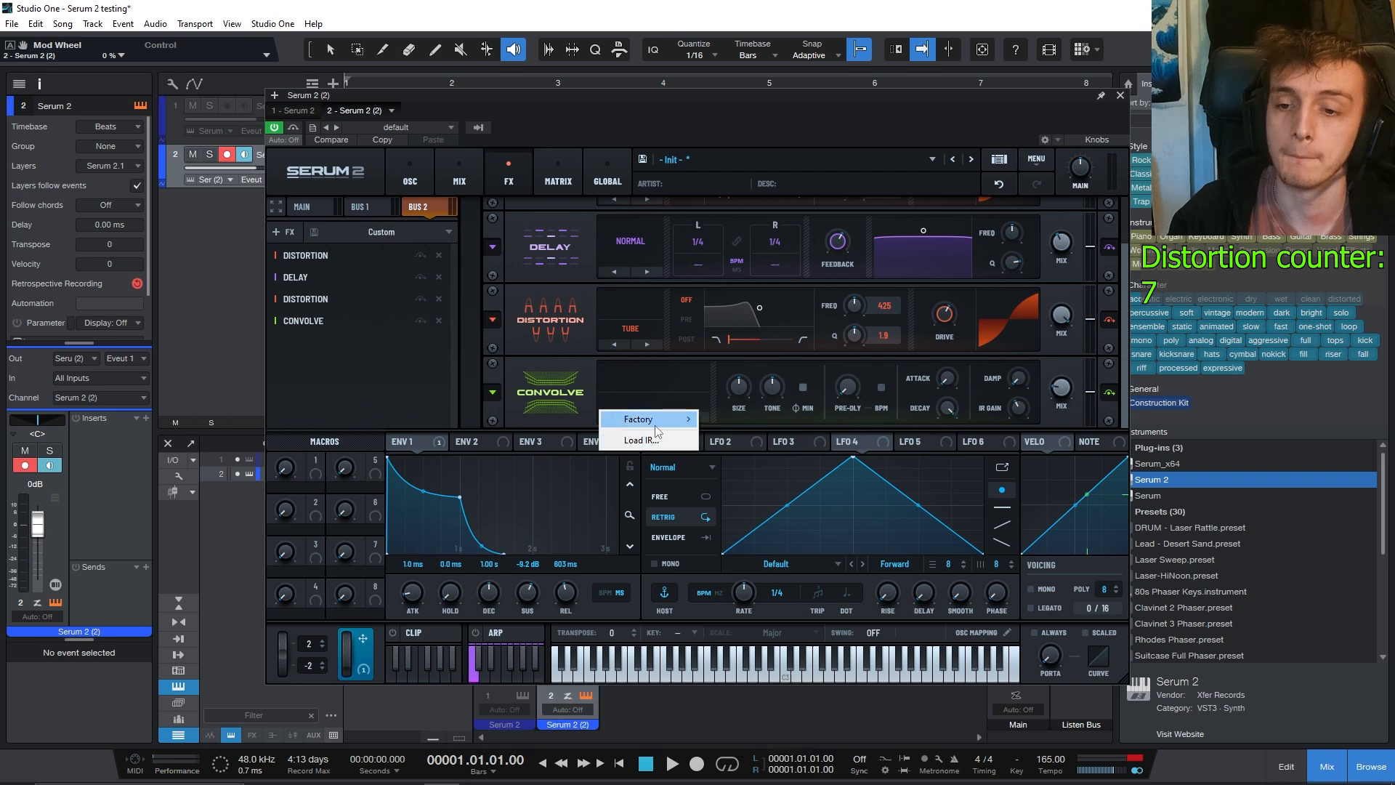
pyautogui.moveTo(756, 470)
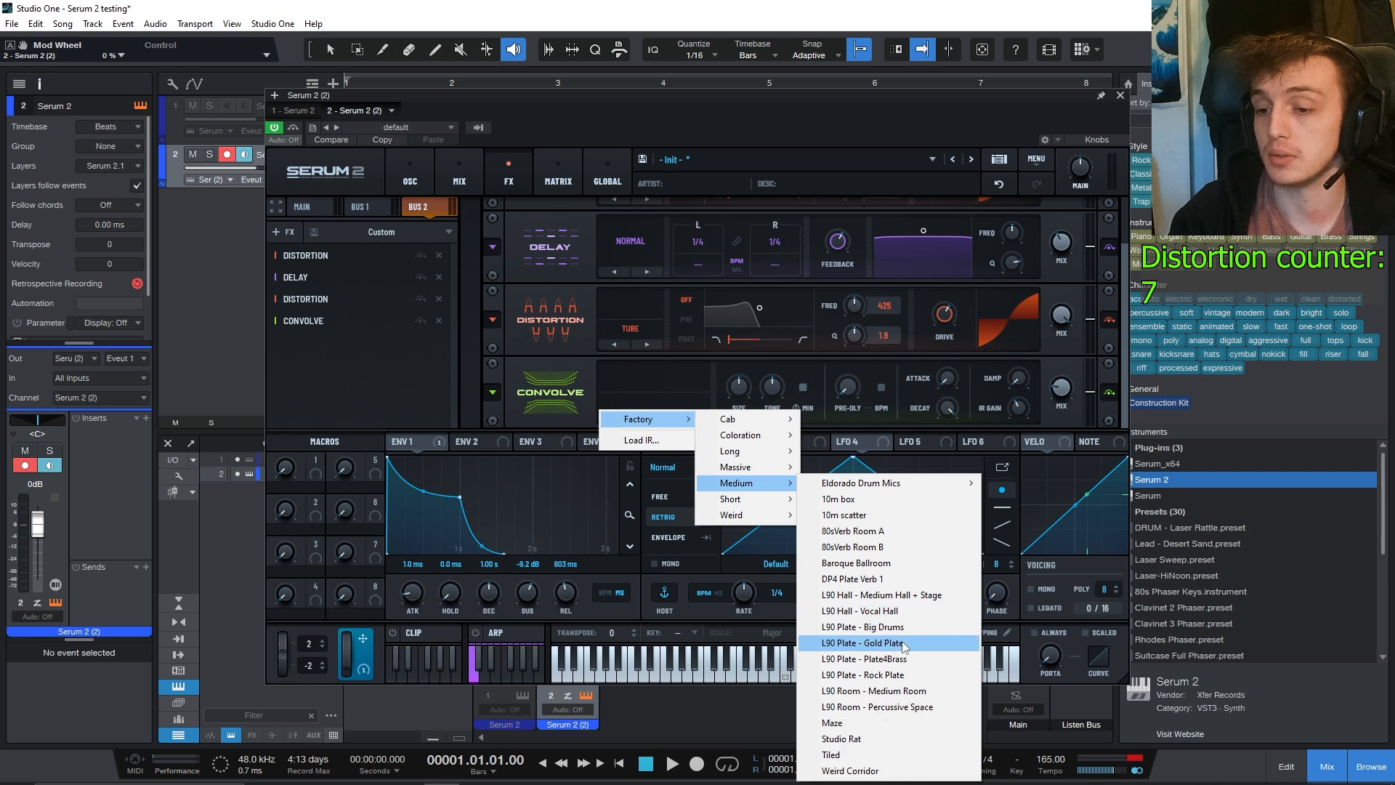
pyautogui.click(905, 644)
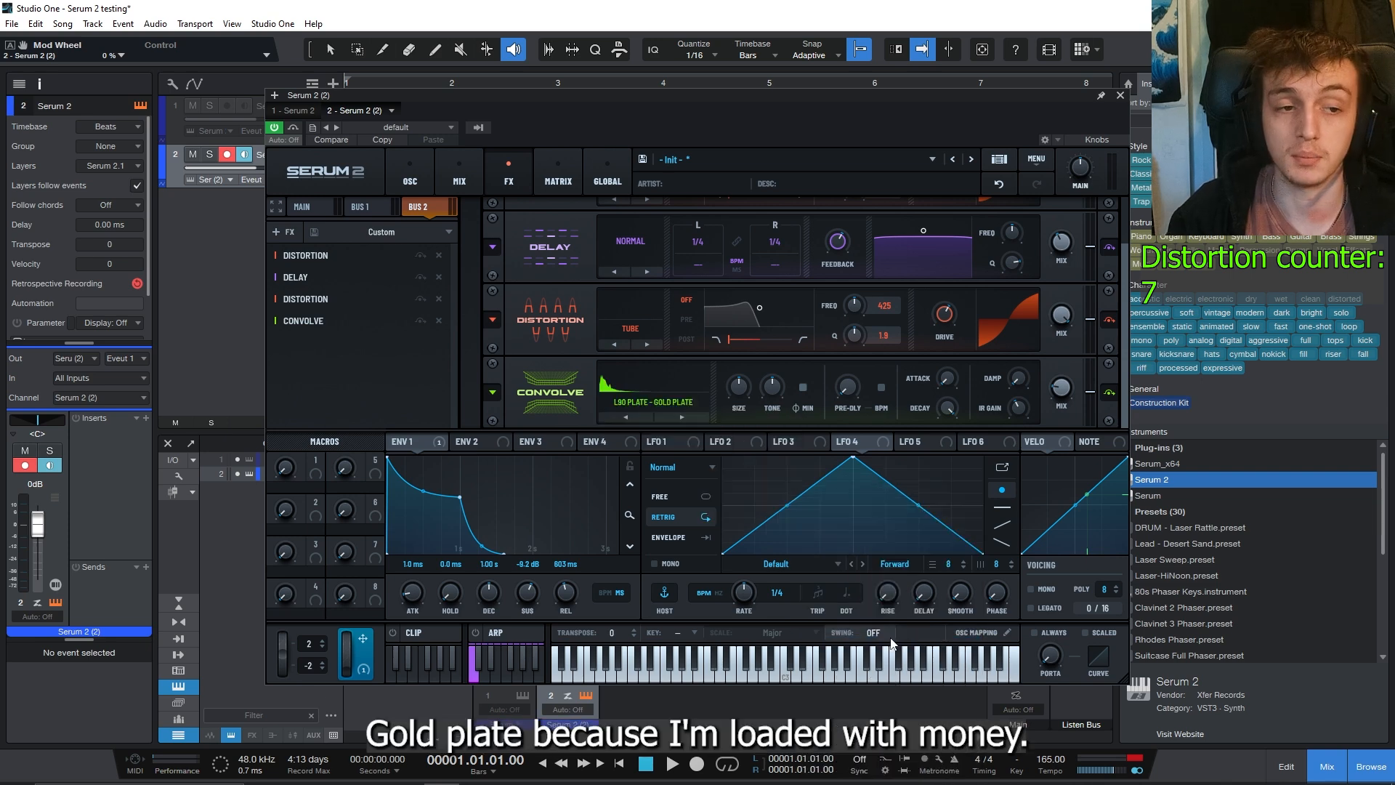
pyautogui.moveTo(1071, 394); pyautogui.dragTo(1084, 342)
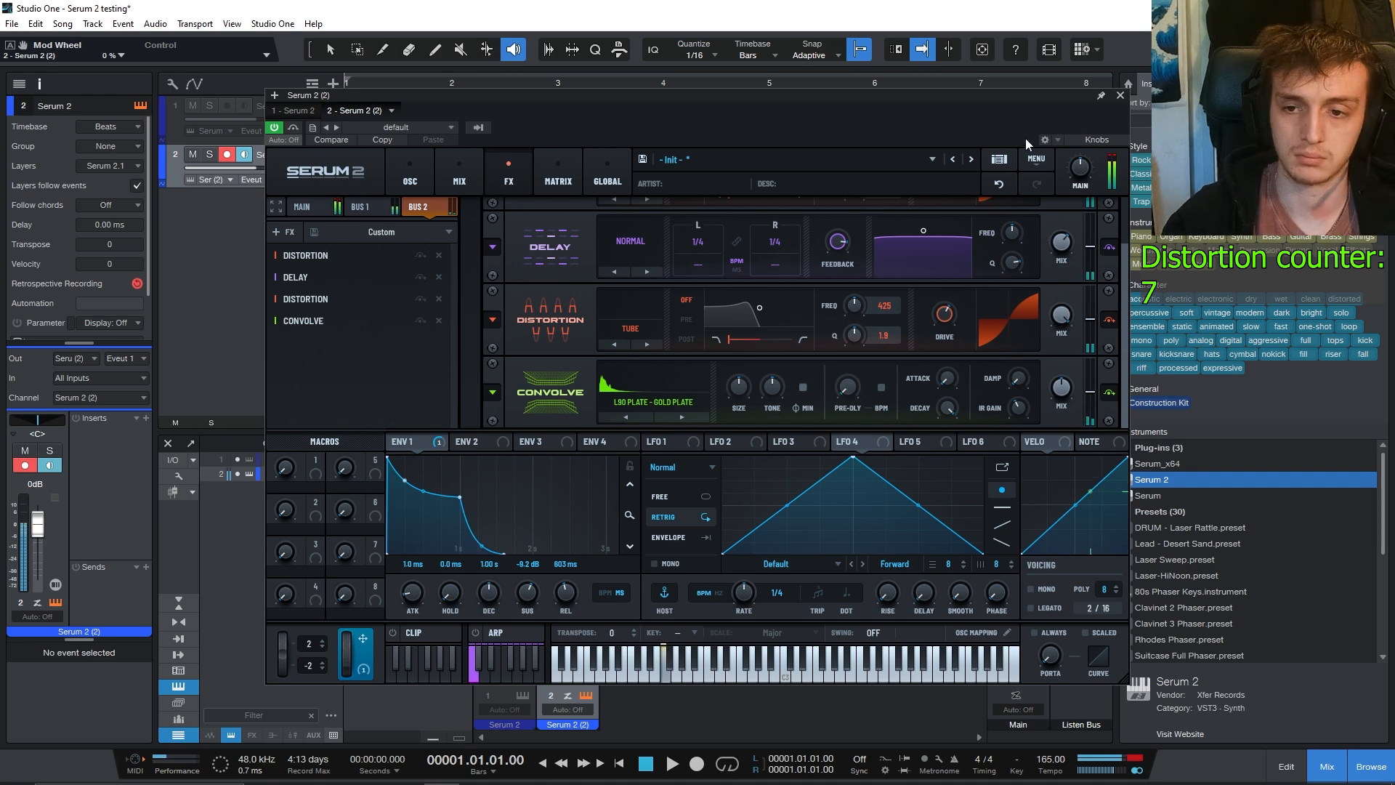
# Step: Raise oscillator A's level slightly and open the mixer view of the oscillators, filters and buses
pyautogui.click(389, 189)
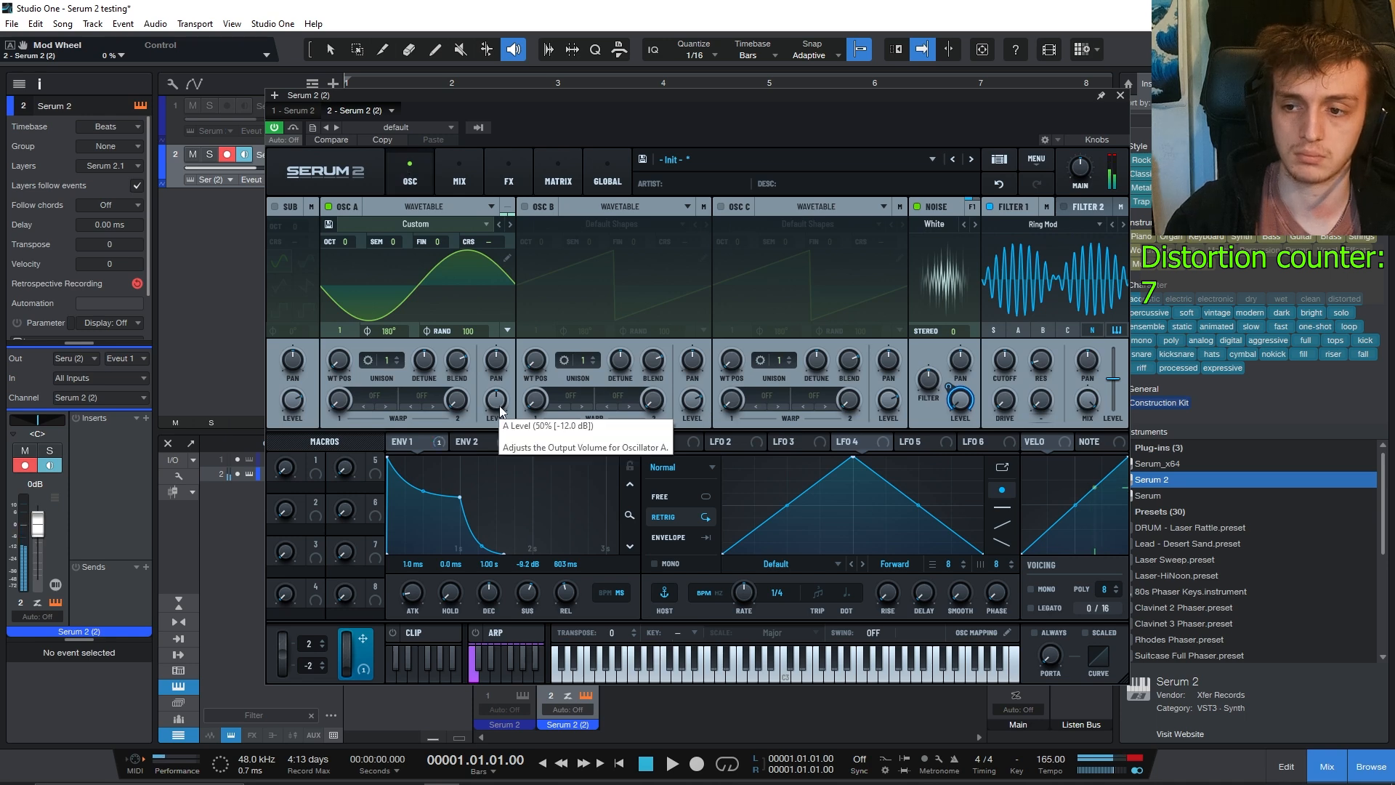
pyautogui.moveTo(500, 411); pyautogui.dragTo(515, 381)
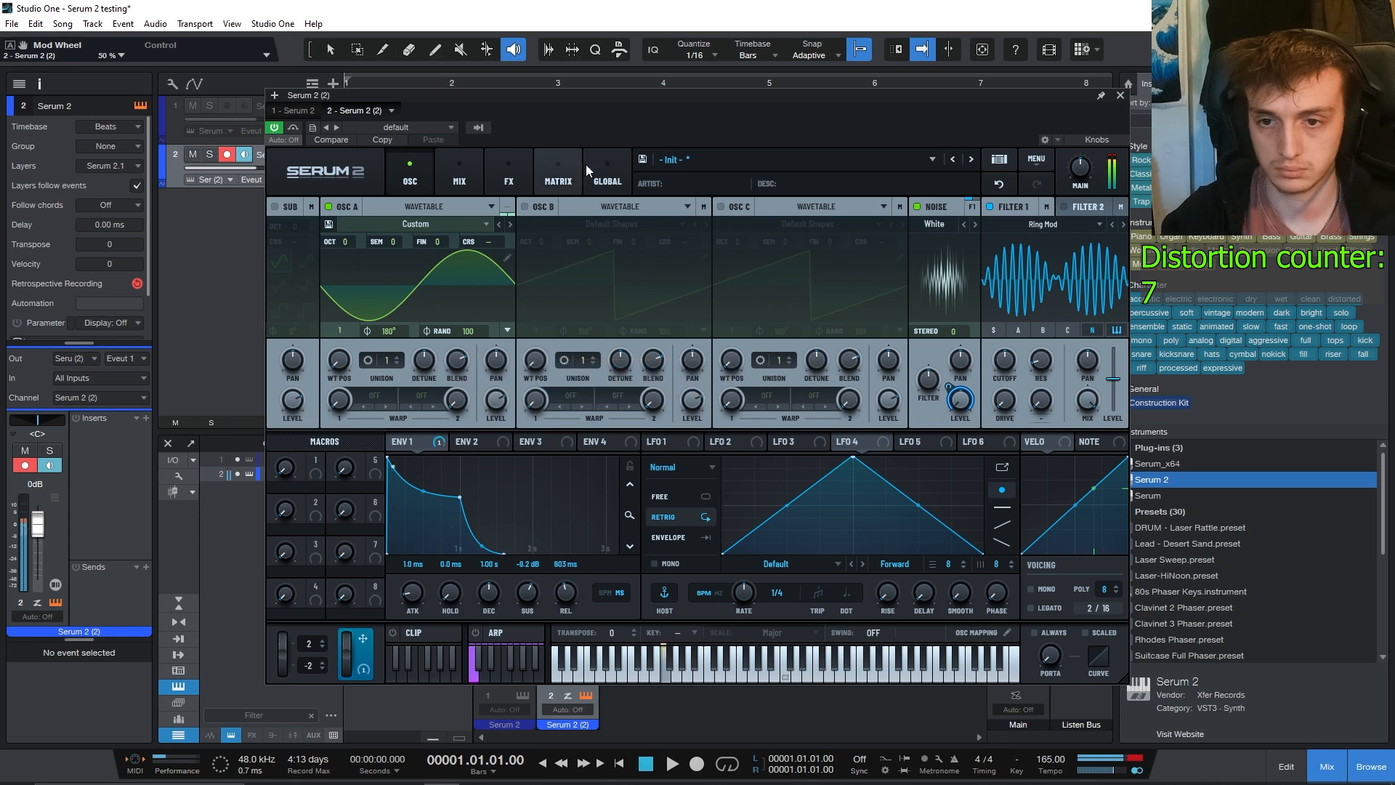
pyautogui.click(459, 175)
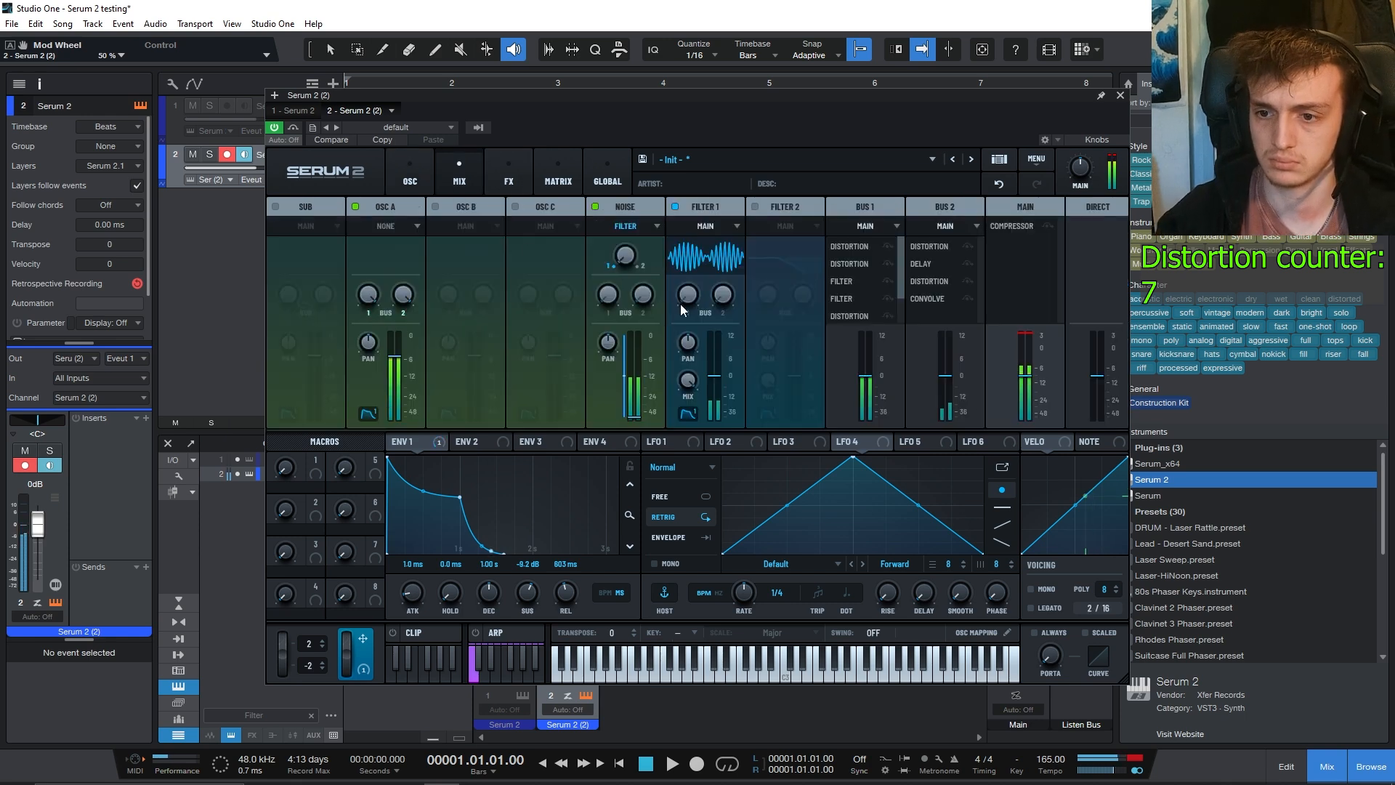
# Step: Review the Bus 2 and Bus 1 effect chains and return to the oscillator view
pyautogui.click(415, 172)
pyautogui.click(518, 176)
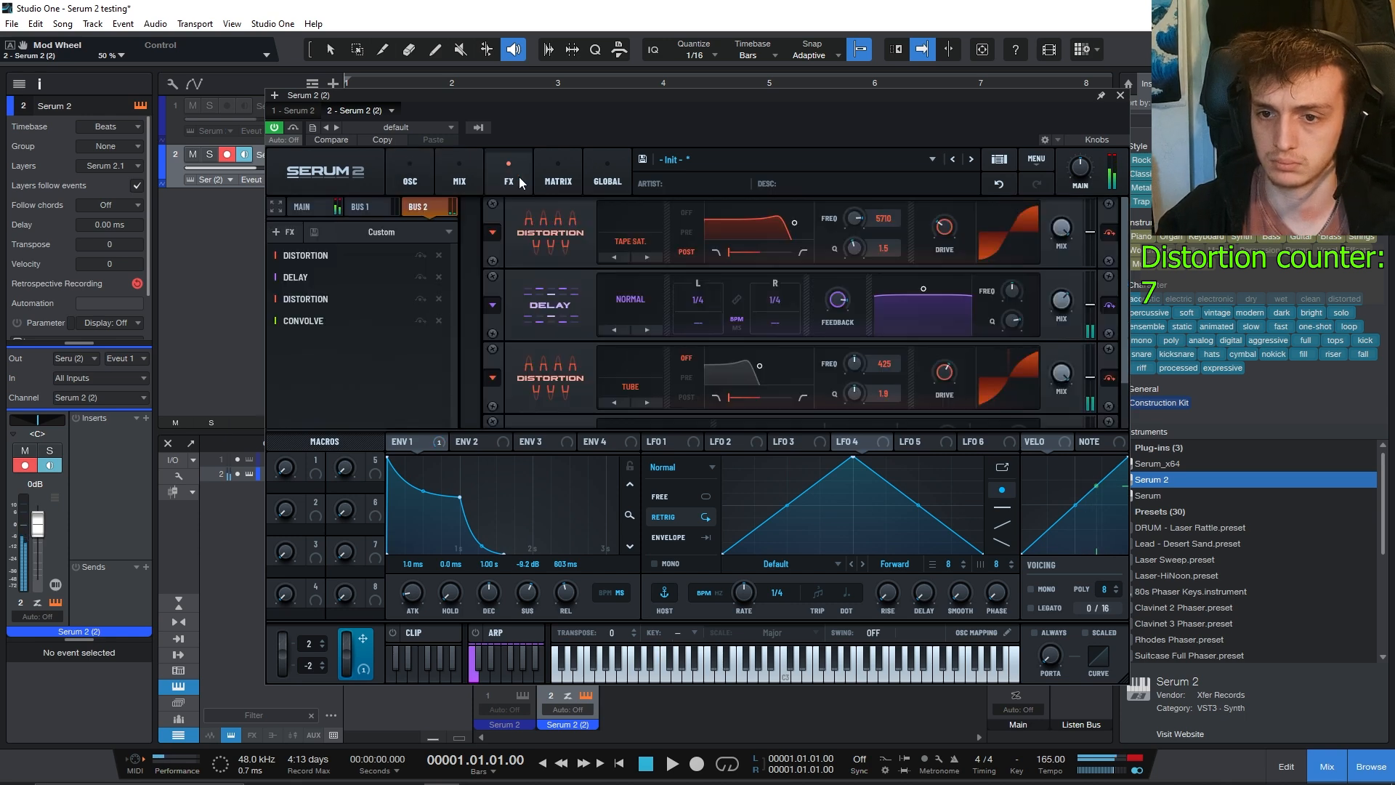
pyautogui.click(366, 207)
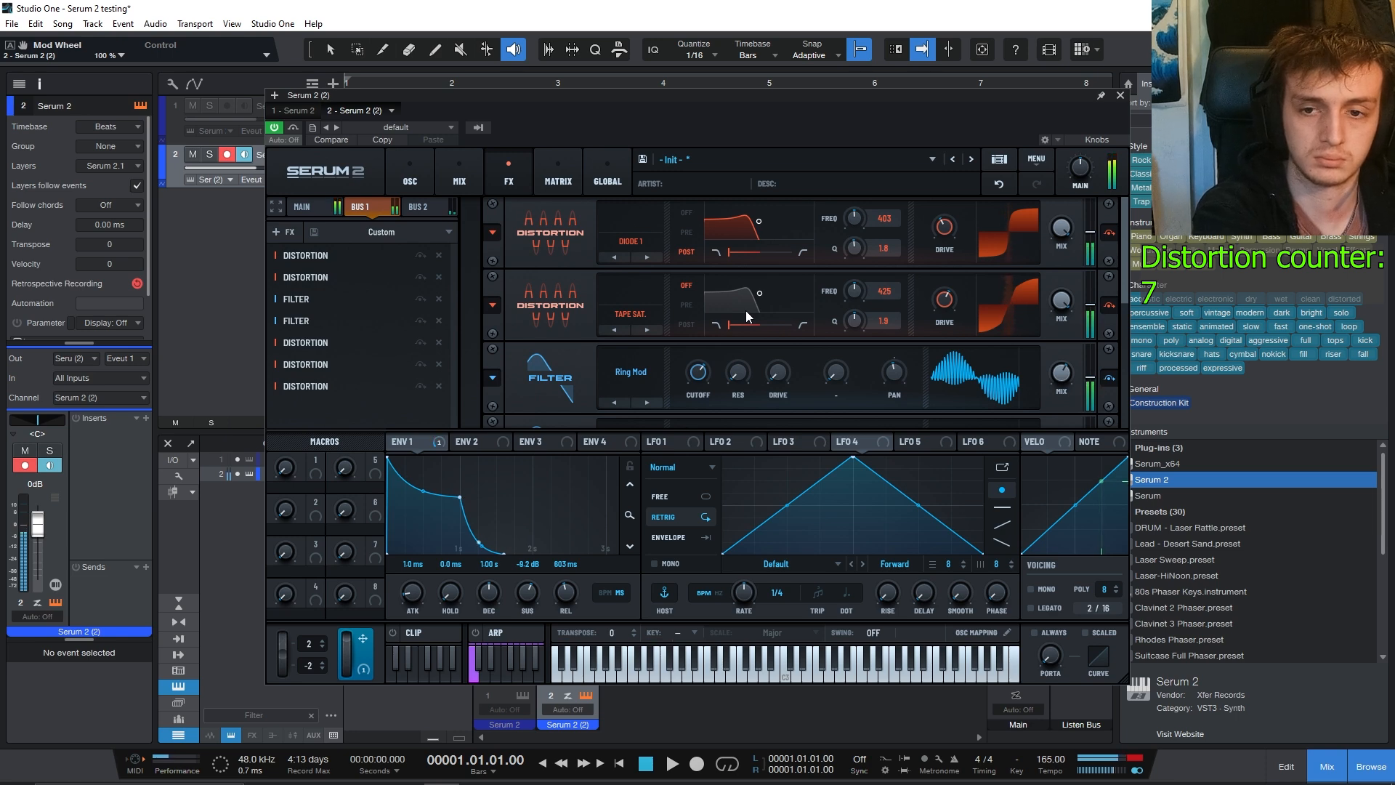
pyautogui.click(437, 167)
pyautogui.click(411, 166)
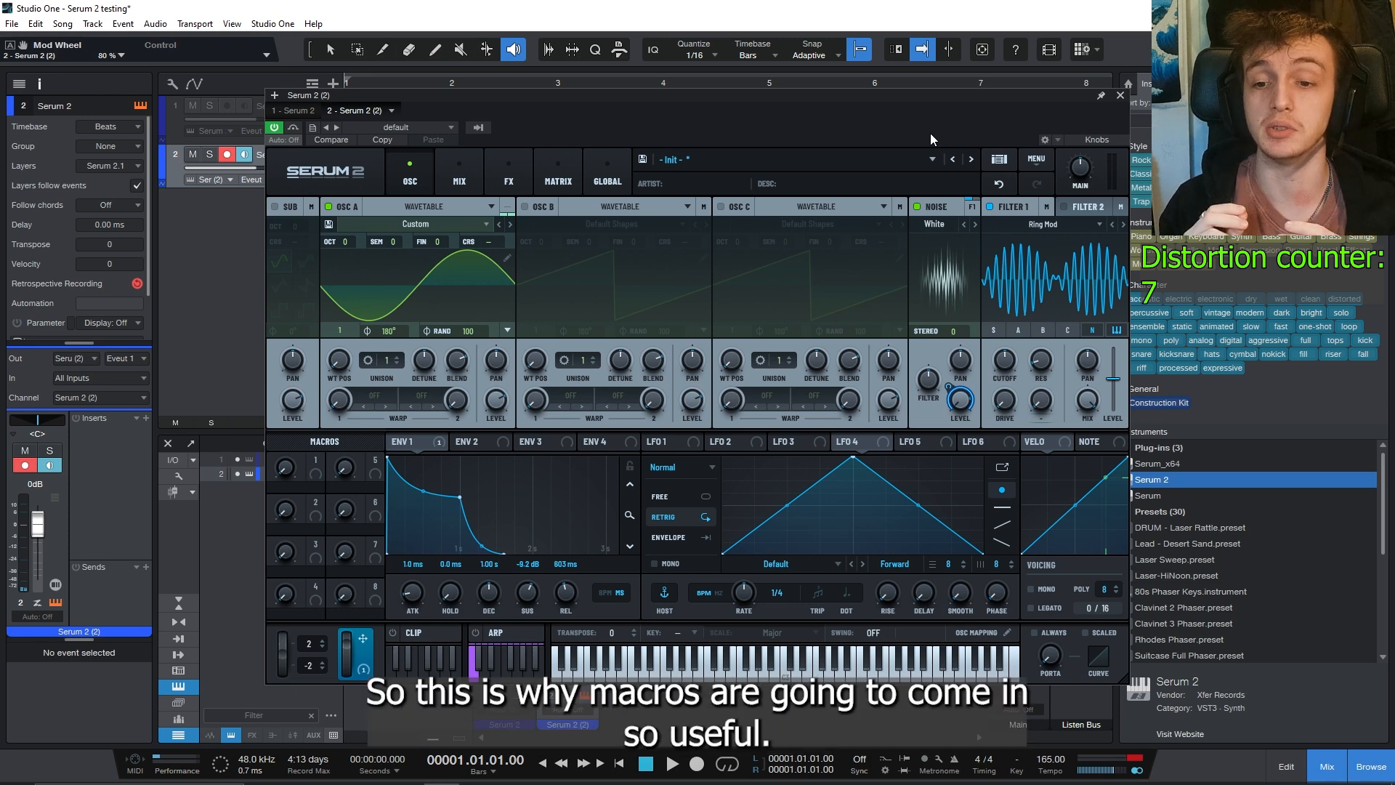
# Step: Close the instrument window, disable the second Serum 2 track and enable the first one
pyautogui.click(1121, 95)
pyautogui.rightClick(318, 167)
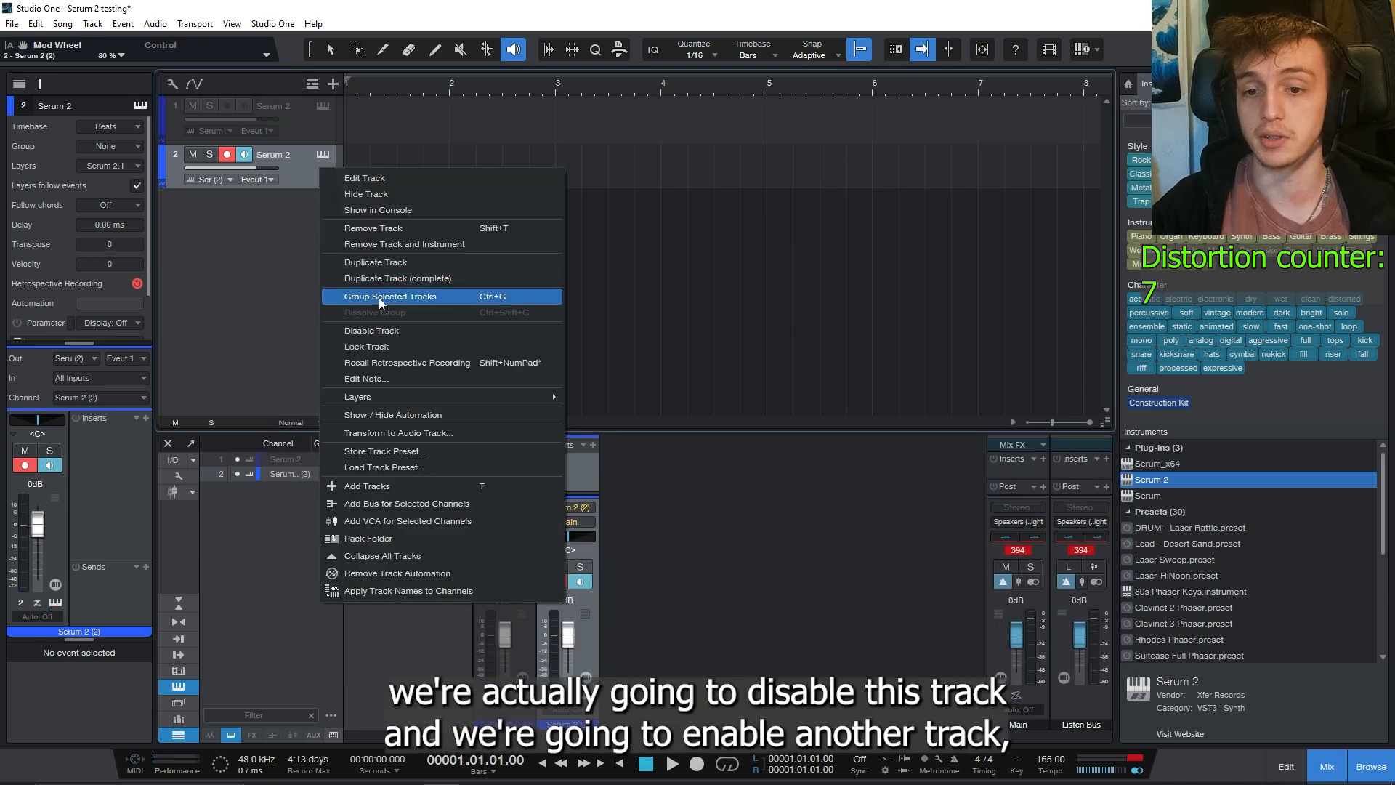
pyautogui.click(380, 332)
pyautogui.rightClick(305, 133)
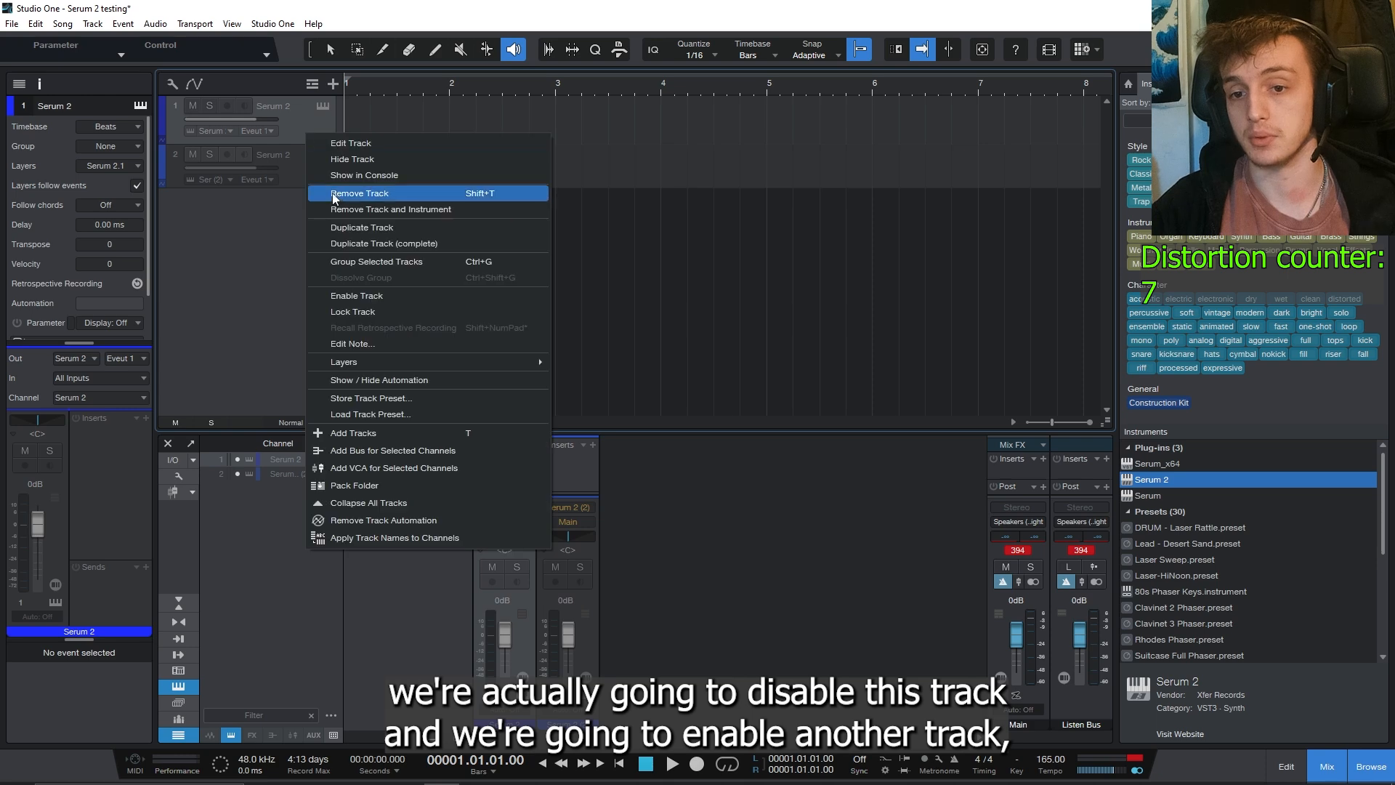
pyautogui.click(356, 296)
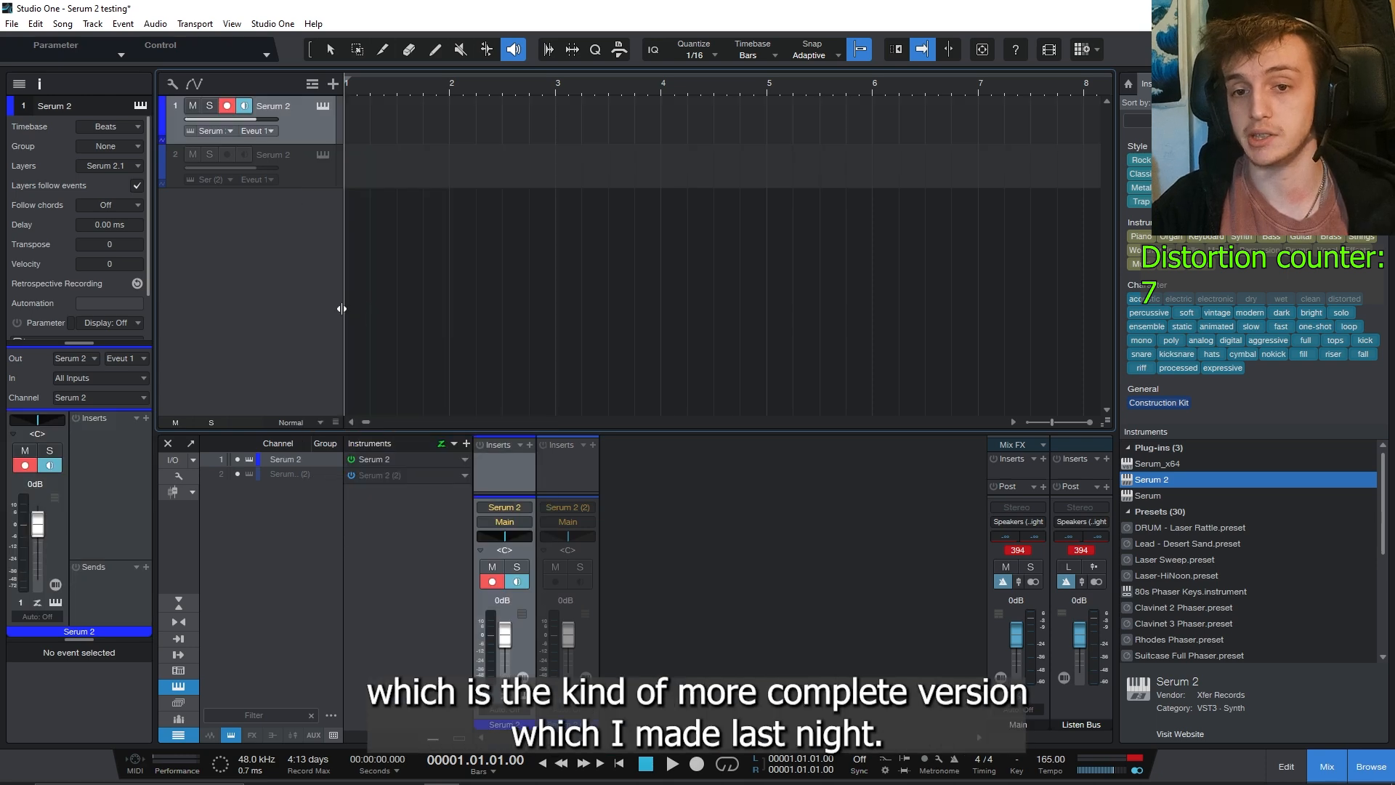
# Step: Open the first track's Serum 2 instrument and raise its Main volume slightly
pyautogui.click(321, 105)
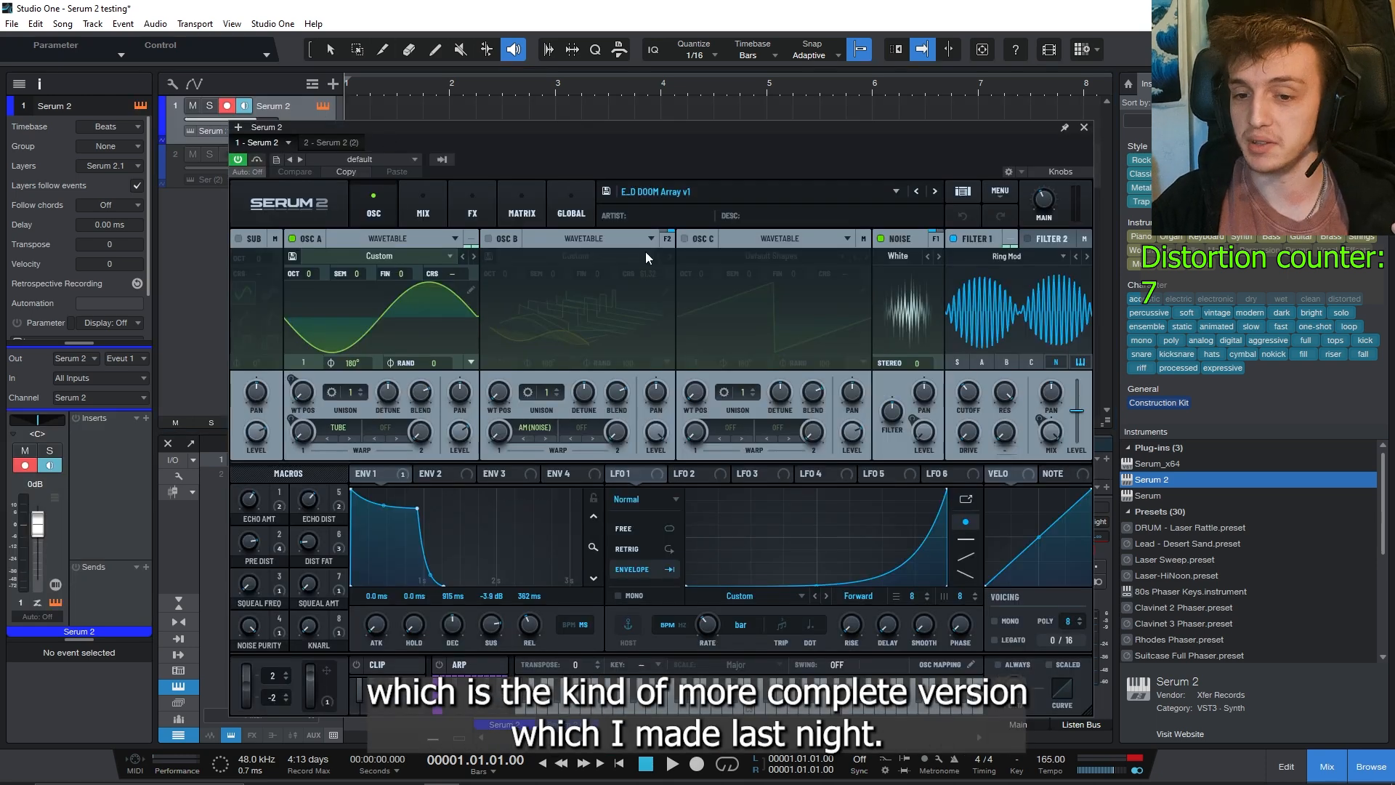
pyautogui.moveTo(832, 153); pyautogui.dragTo(859, 106)
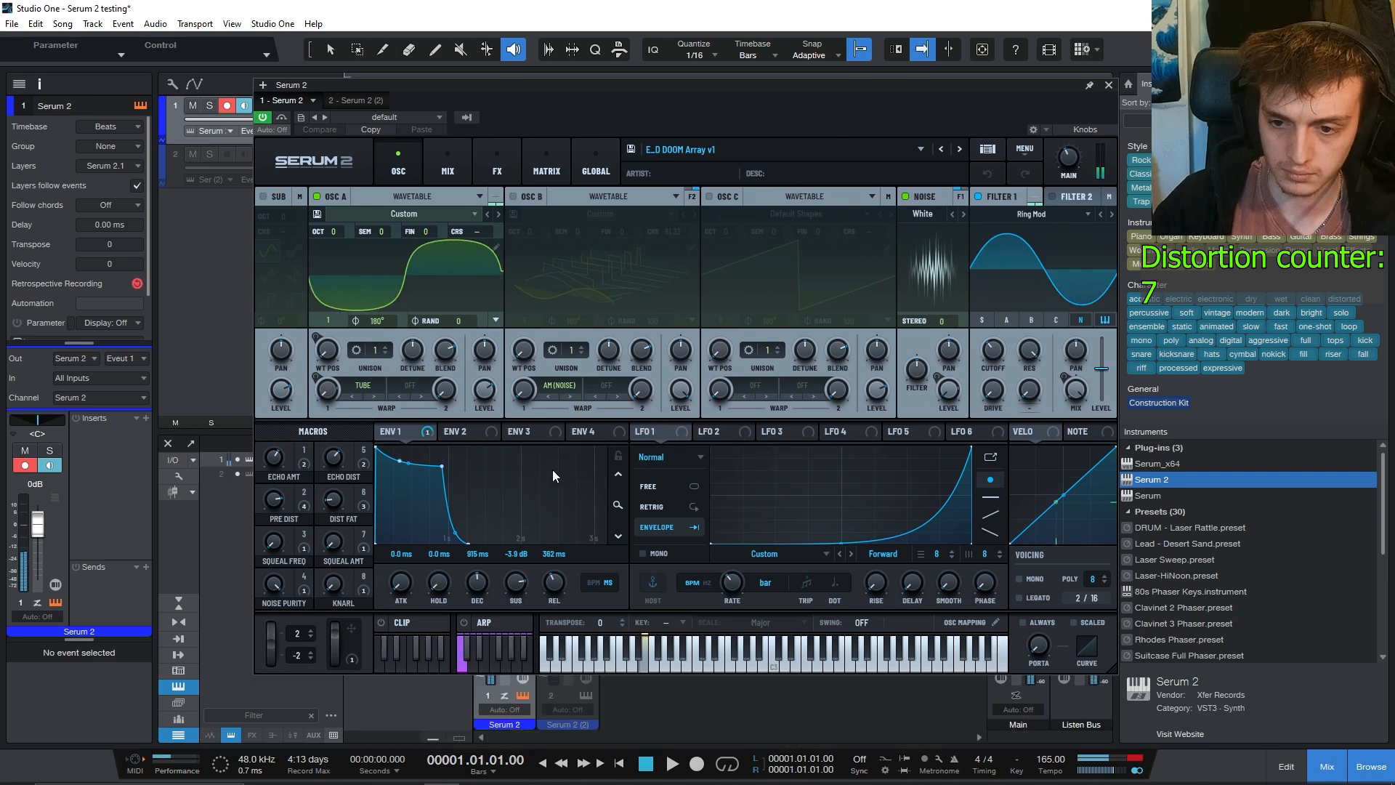
pyautogui.moveTo(1082, 165); pyautogui.dragTo(1082, 155)
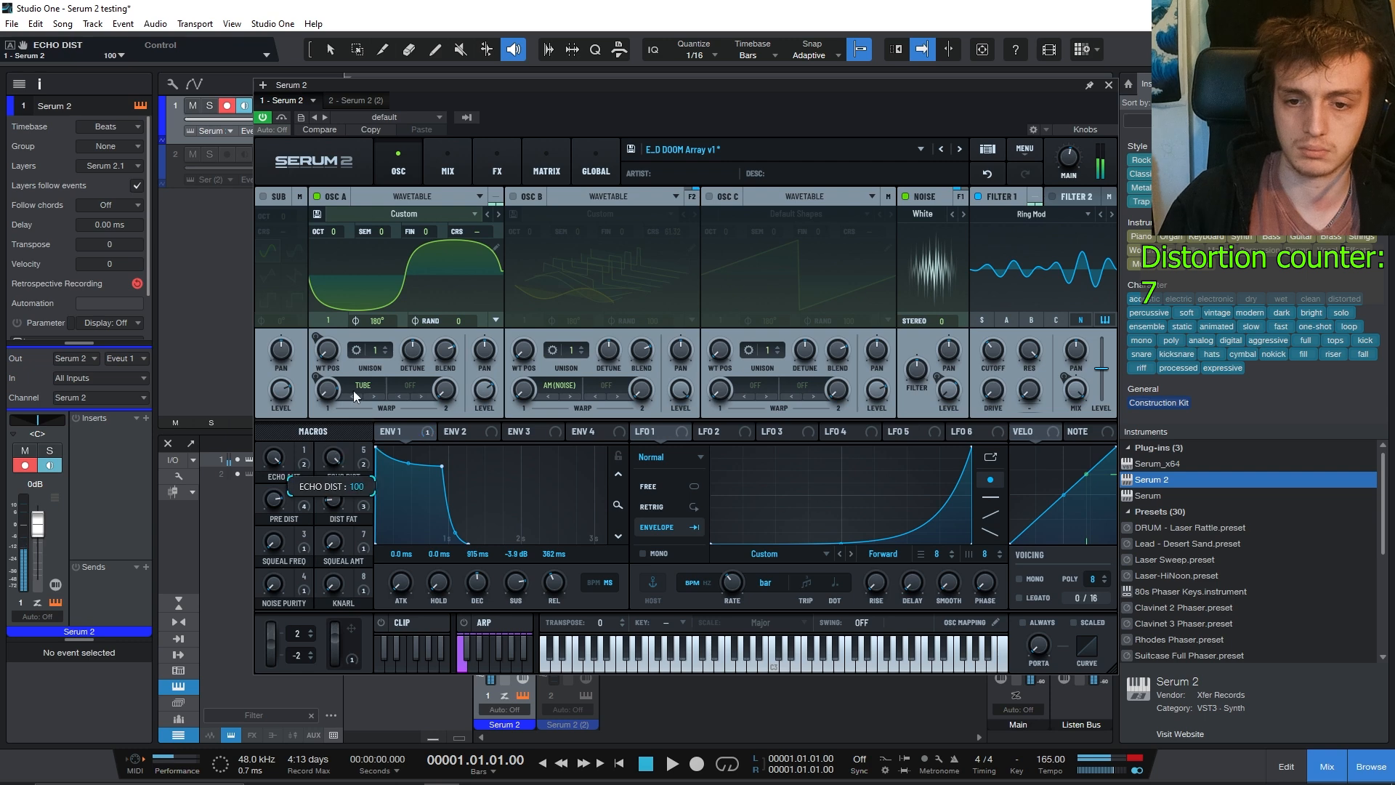
# Step: Raise the Pre Dist macro to 100, increase Dist Fat and turn down Knarl
pyautogui.moveTo(328, 386)
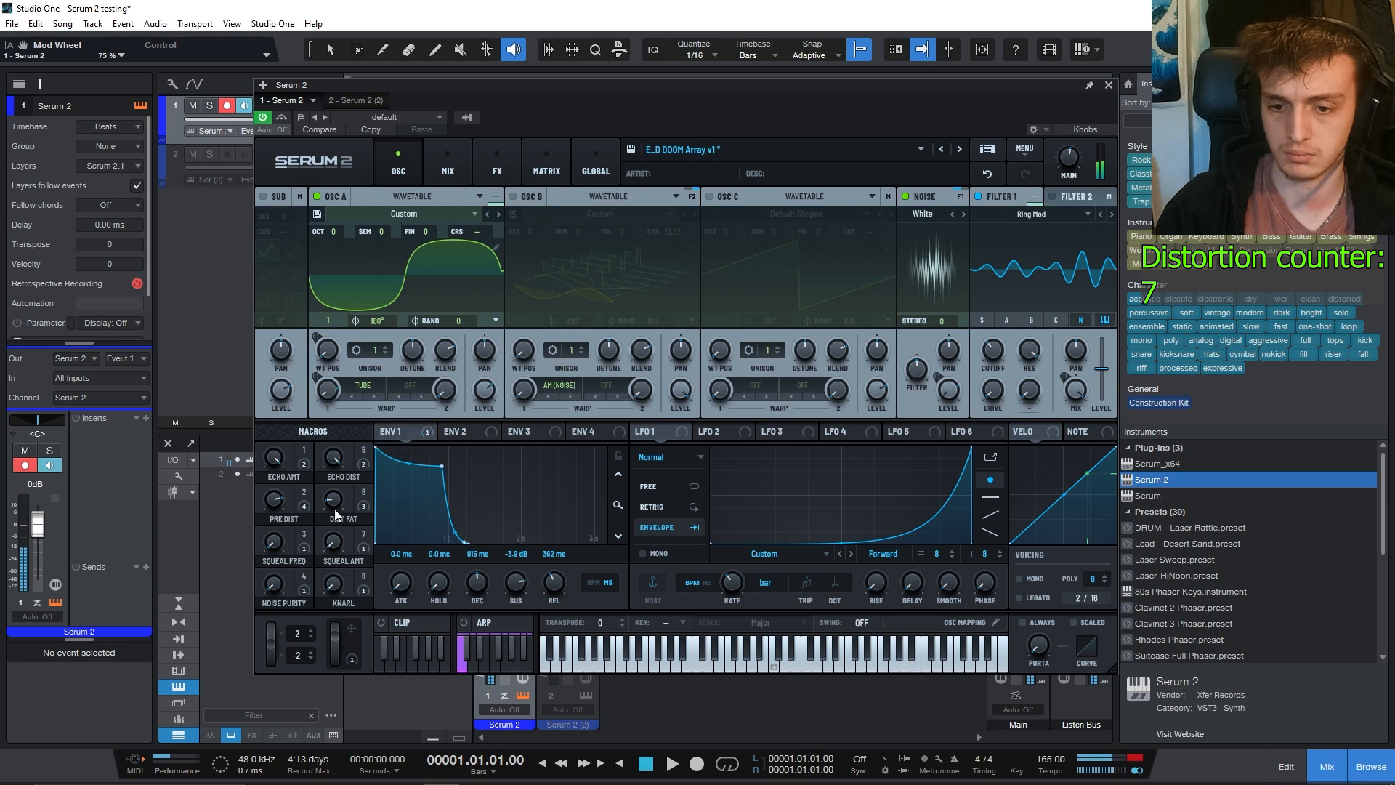
pyautogui.moveTo(276, 501); pyautogui.dragTo(282, 454)
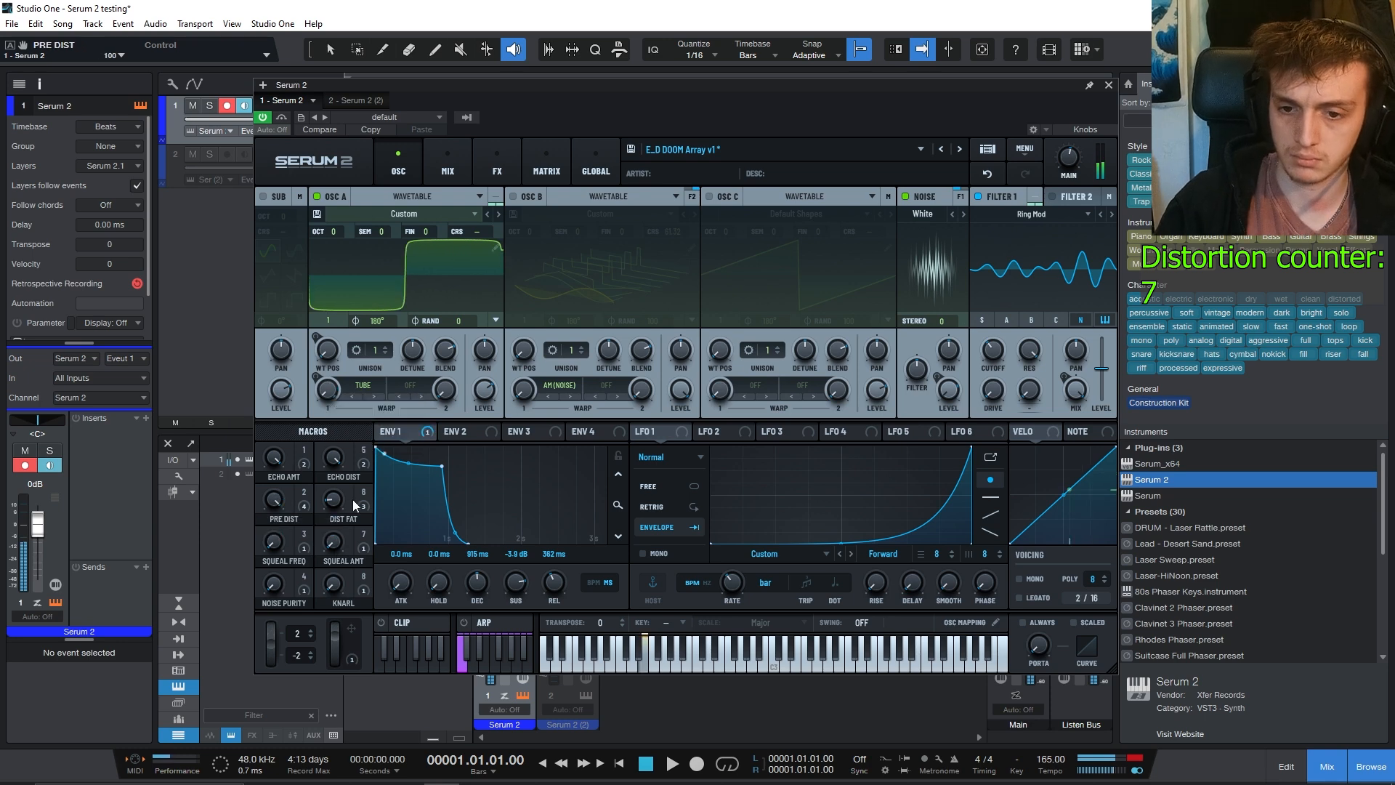
pyautogui.moveTo(333, 503); pyautogui.dragTo(346, 465)
pyautogui.moveTo(330, 585); pyautogui.dragTo(347, 647)
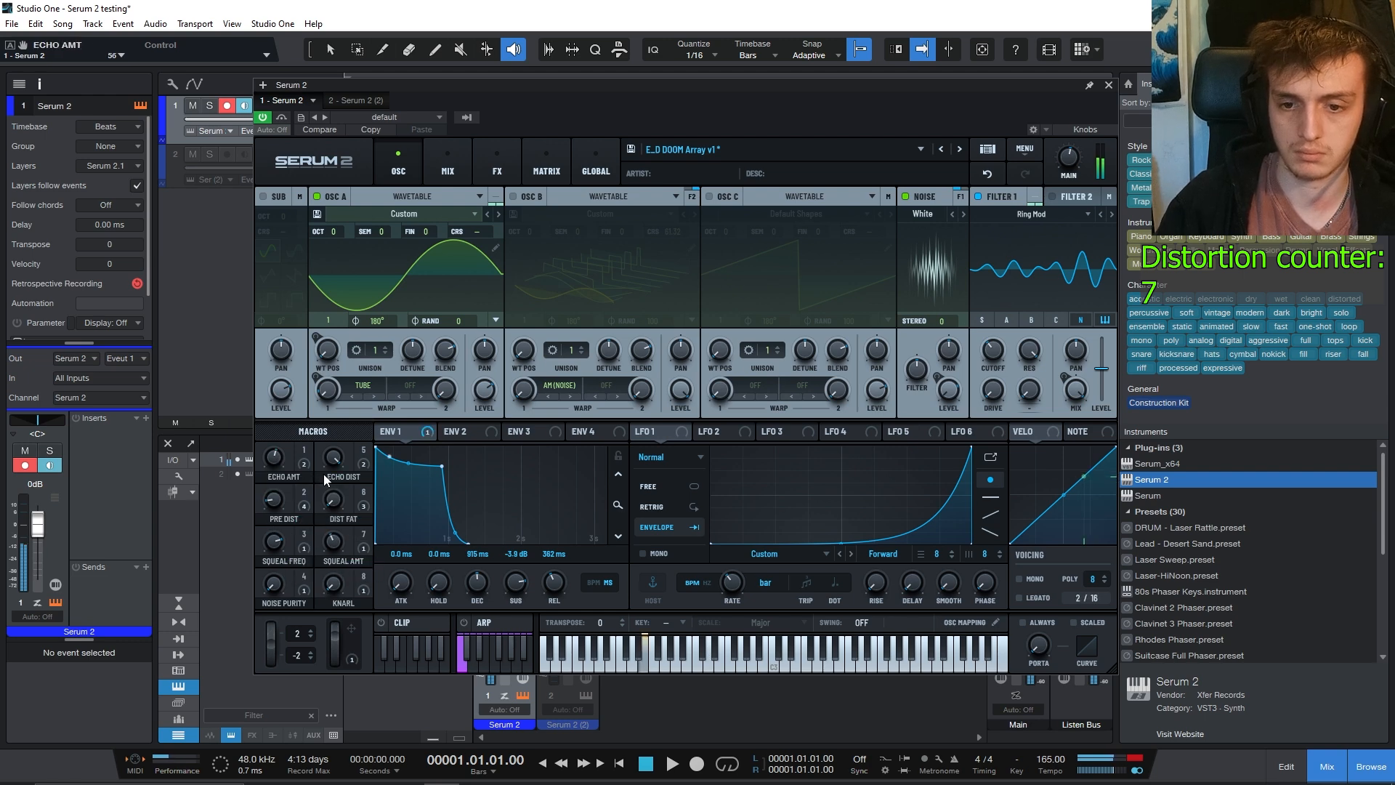
# Step: Set the Echo Dist macro to 66, Echo Amt to 69 and Squeal Freq to 24, and adjust Knarl
pyautogui.moveTo(325, 502); pyautogui.dragTo(321, 513)
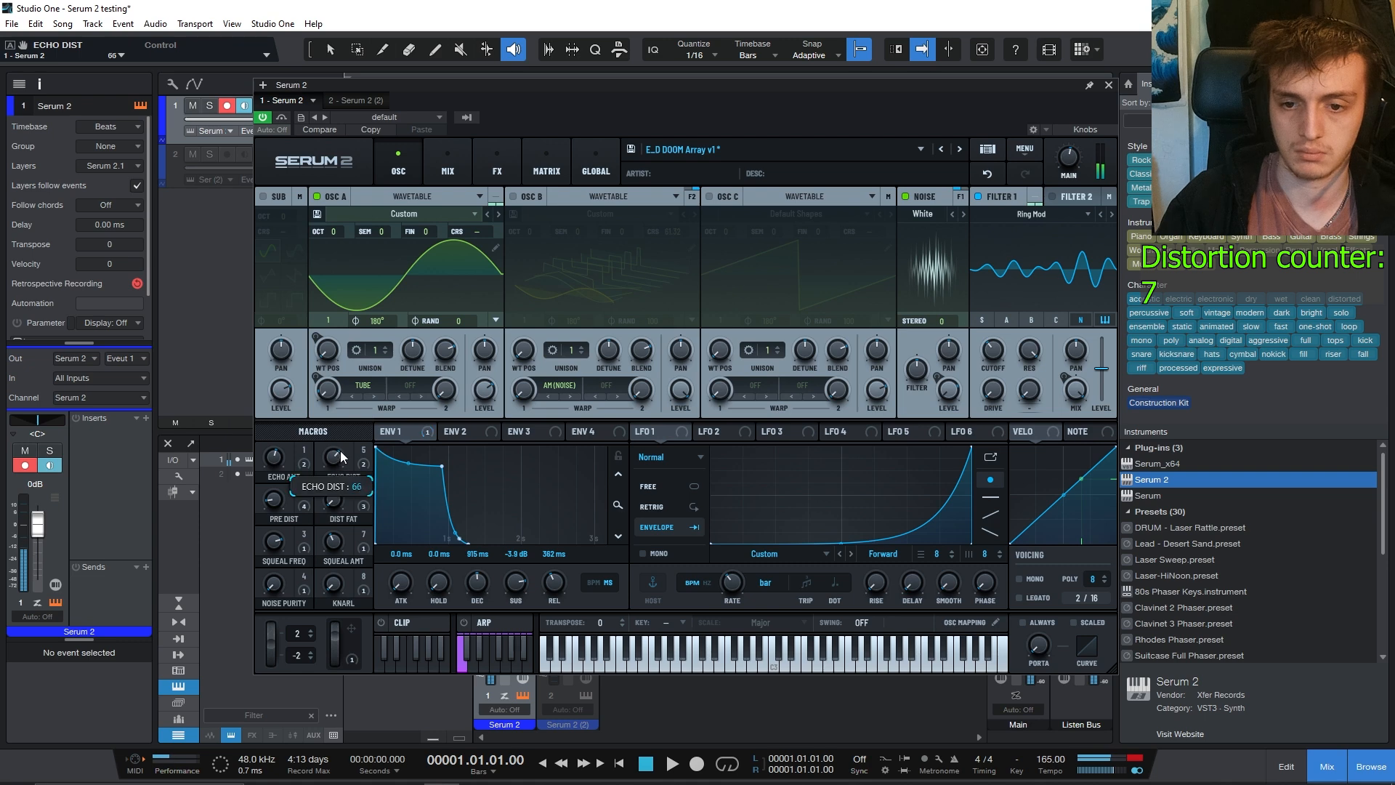
pyautogui.moveTo(276, 461); pyautogui.dragTo(283, 446)
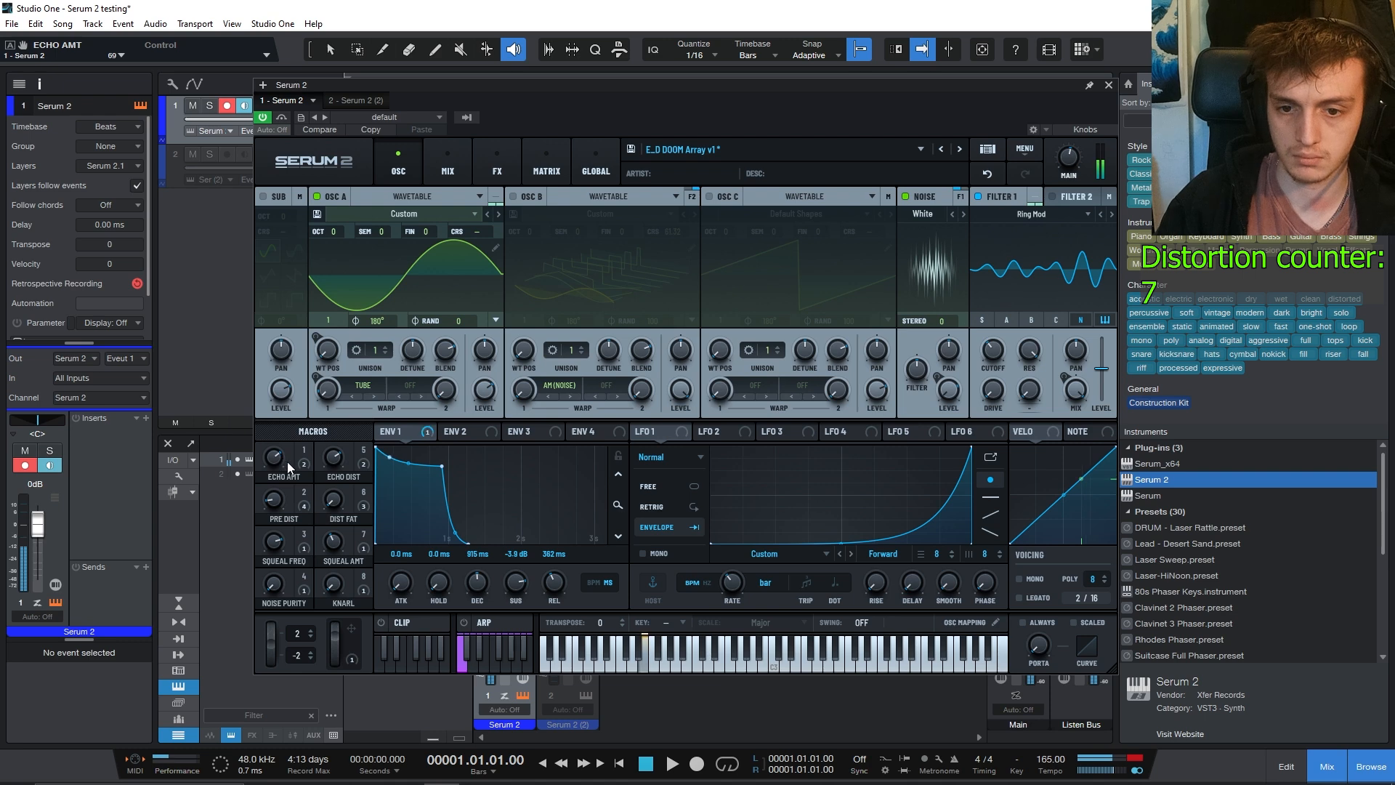
pyautogui.moveTo(274, 539); pyautogui.dragTo(266, 616)
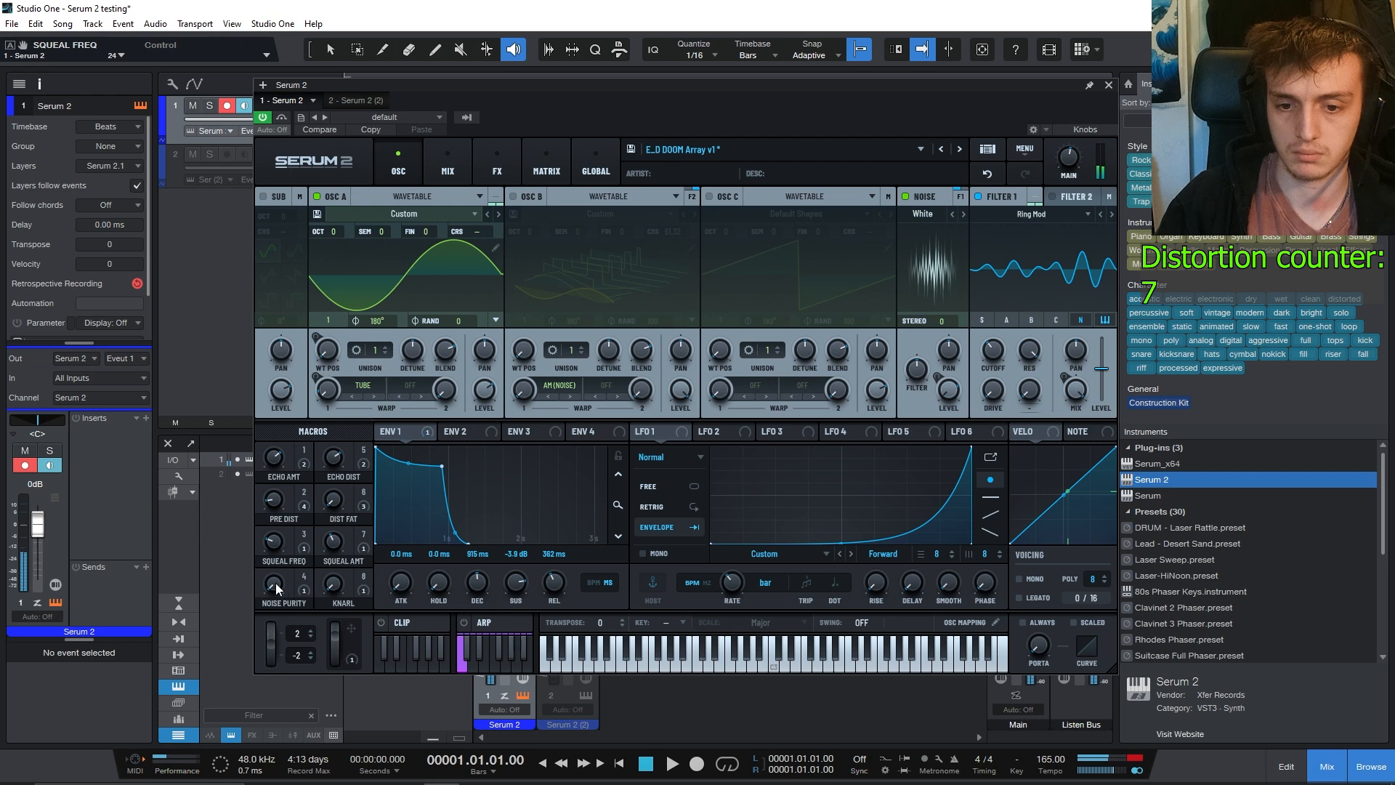
pyautogui.moveTo(339, 577); pyautogui.dragTo(331, 607)
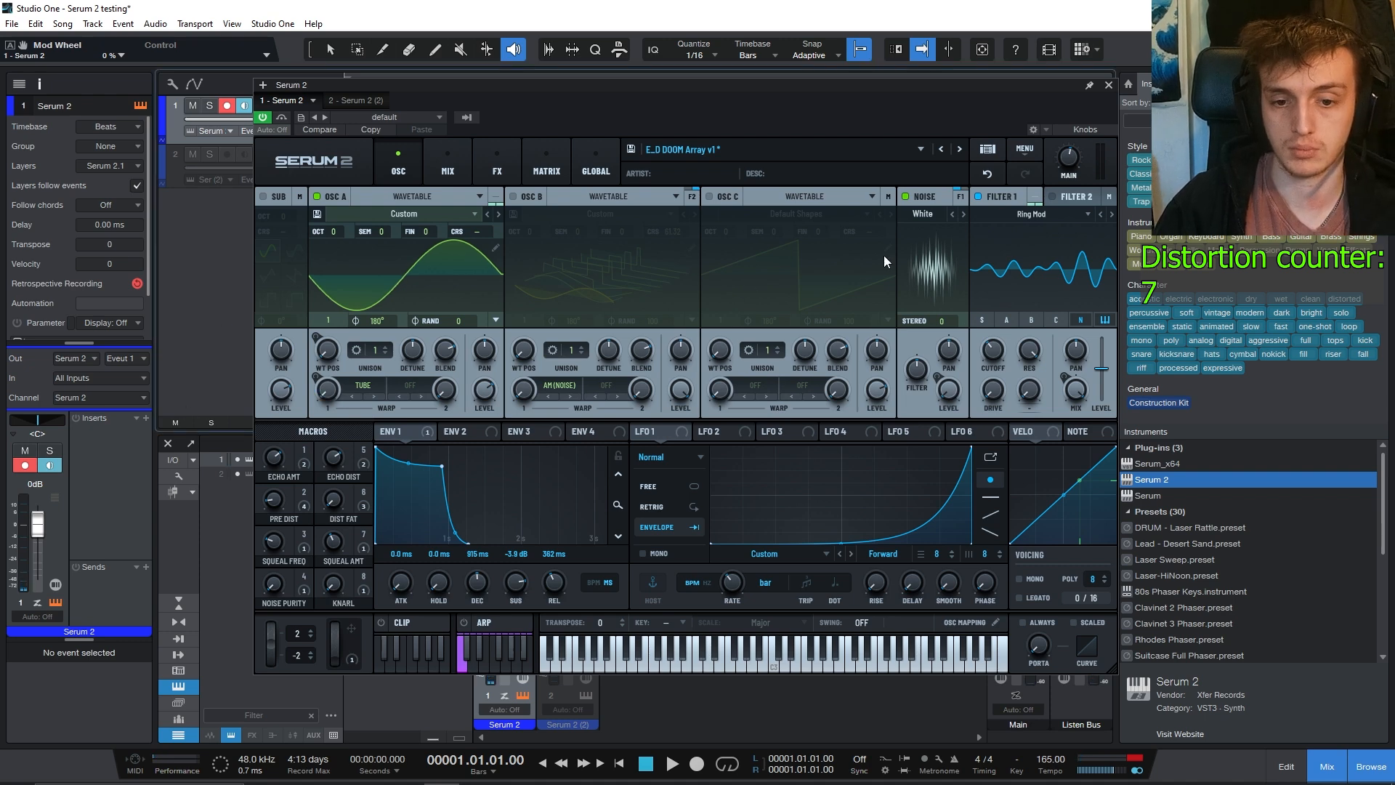
# Step: Enable the second Serum 2 track again and open its instrument in the mixer view
pyautogui.click(1108, 85)
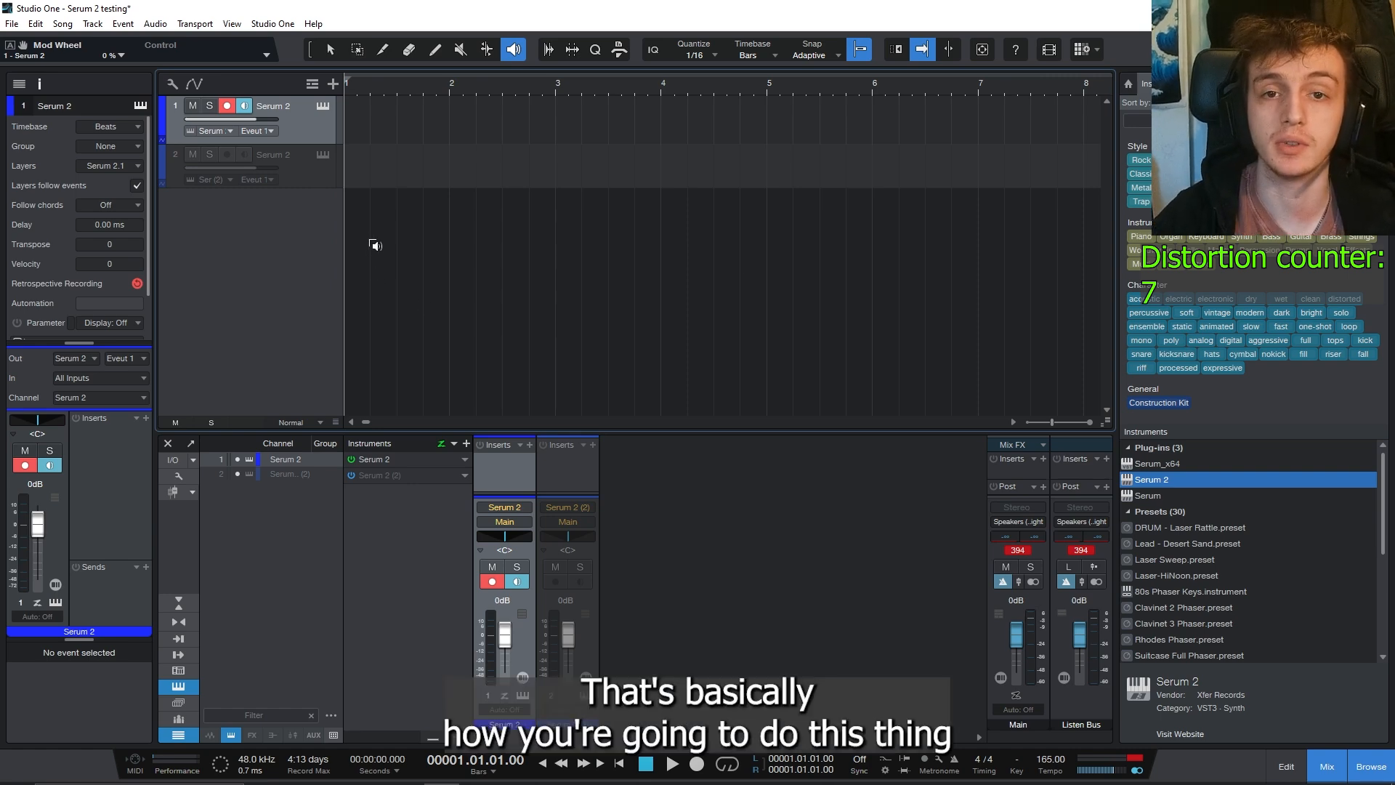
pyautogui.rightClick(304, 174)
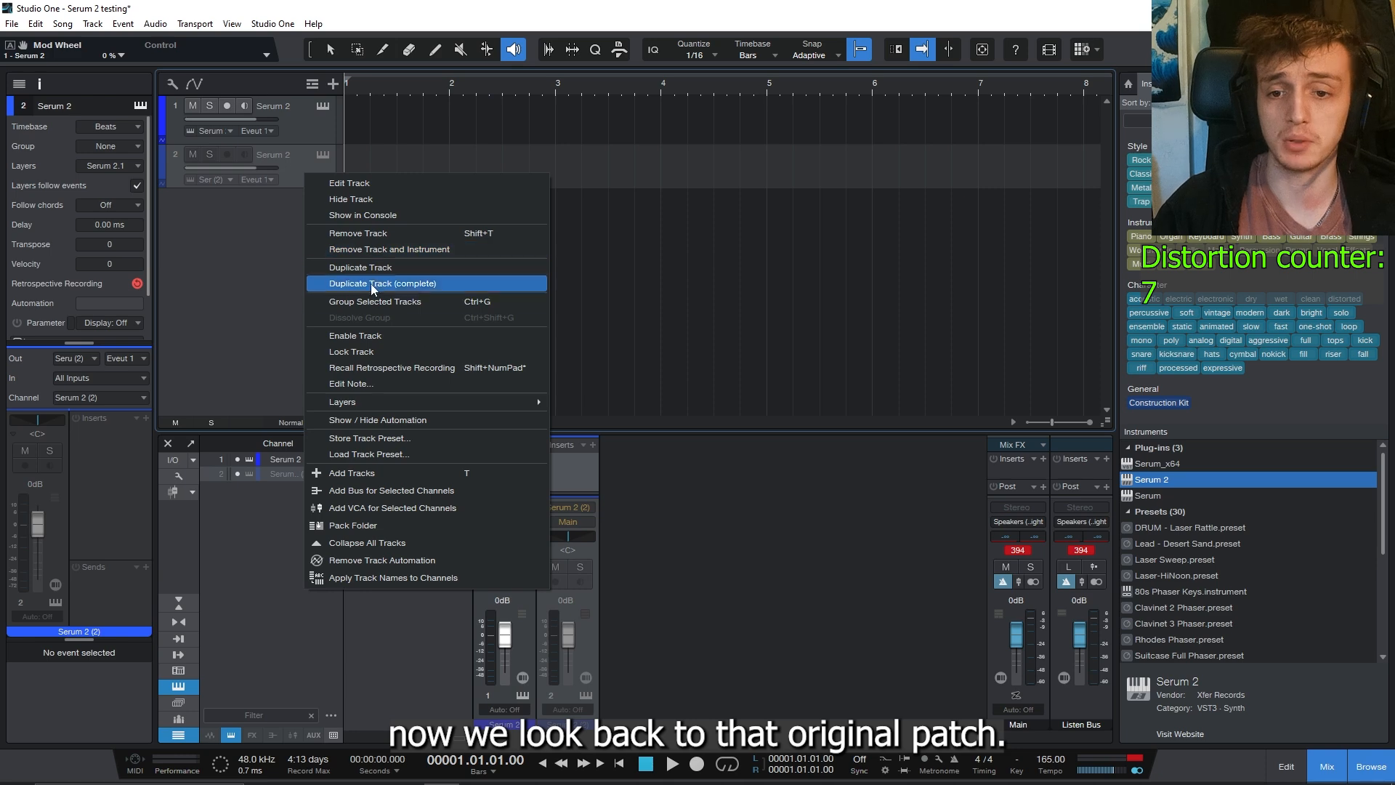
pyautogui.click(377, 335)
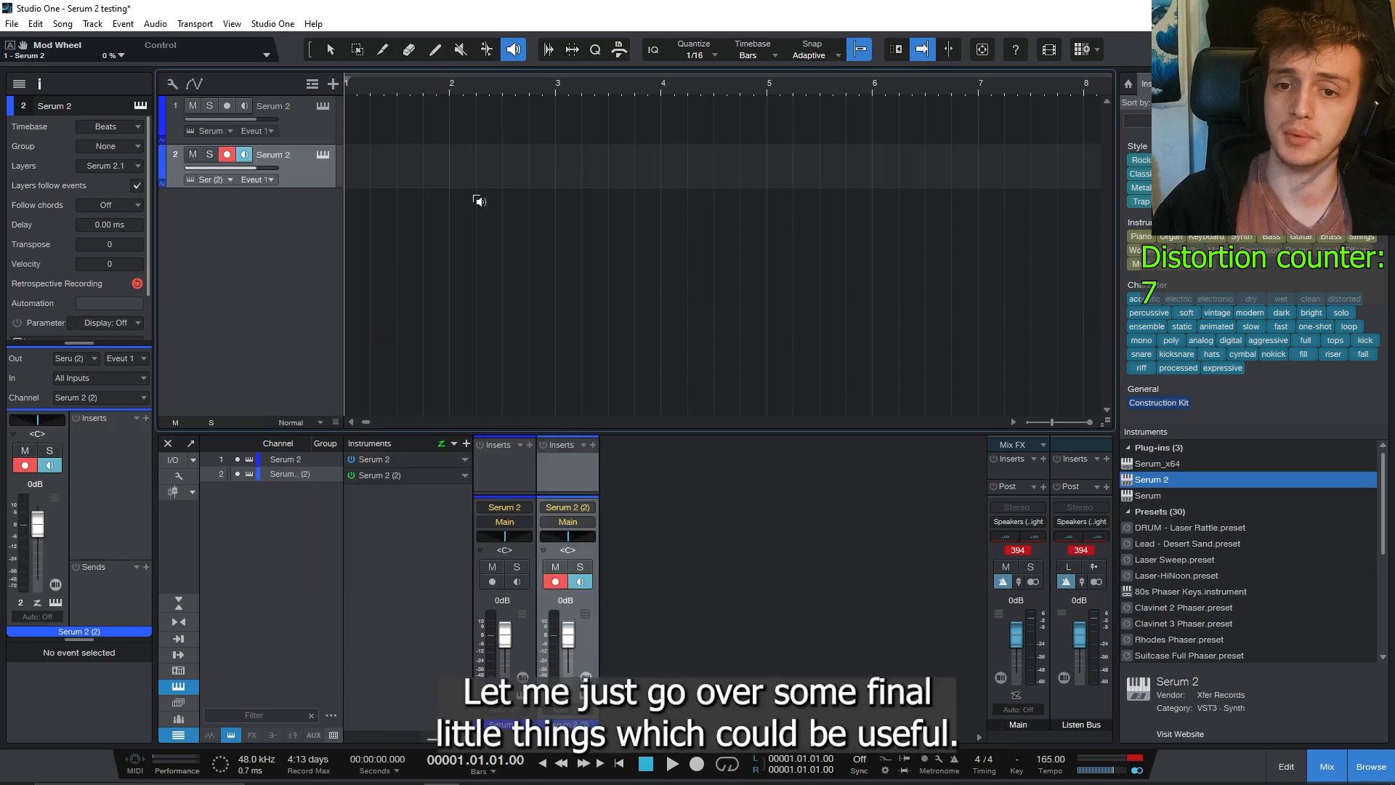
pyautogui.click(323, 155)
pyautogui.click(476, 178)
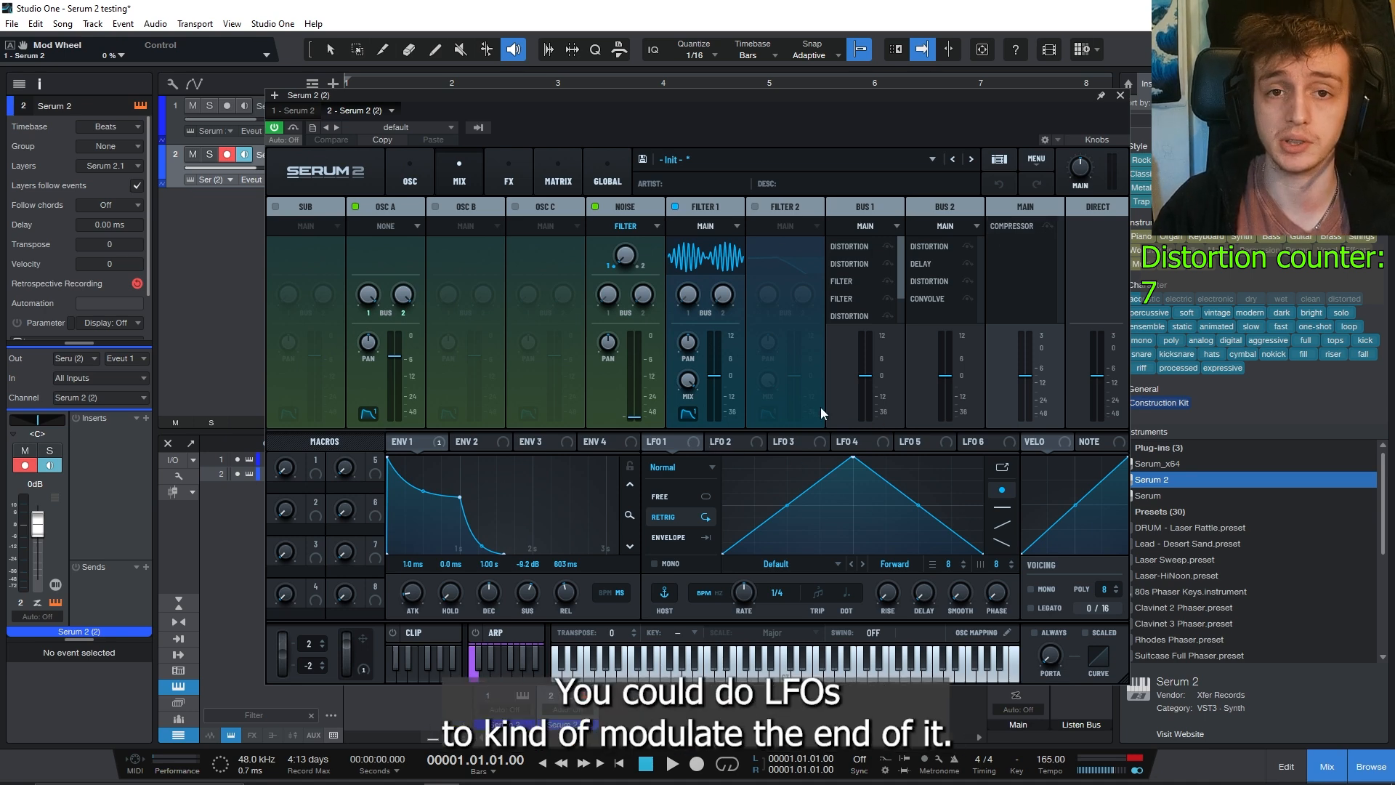
# Step: Set oscillator A's first warp mode to Diode 1 distortion, with the warp amount at 0
pyautogui.click(395, 203)
pyautogui.click(374, 396)
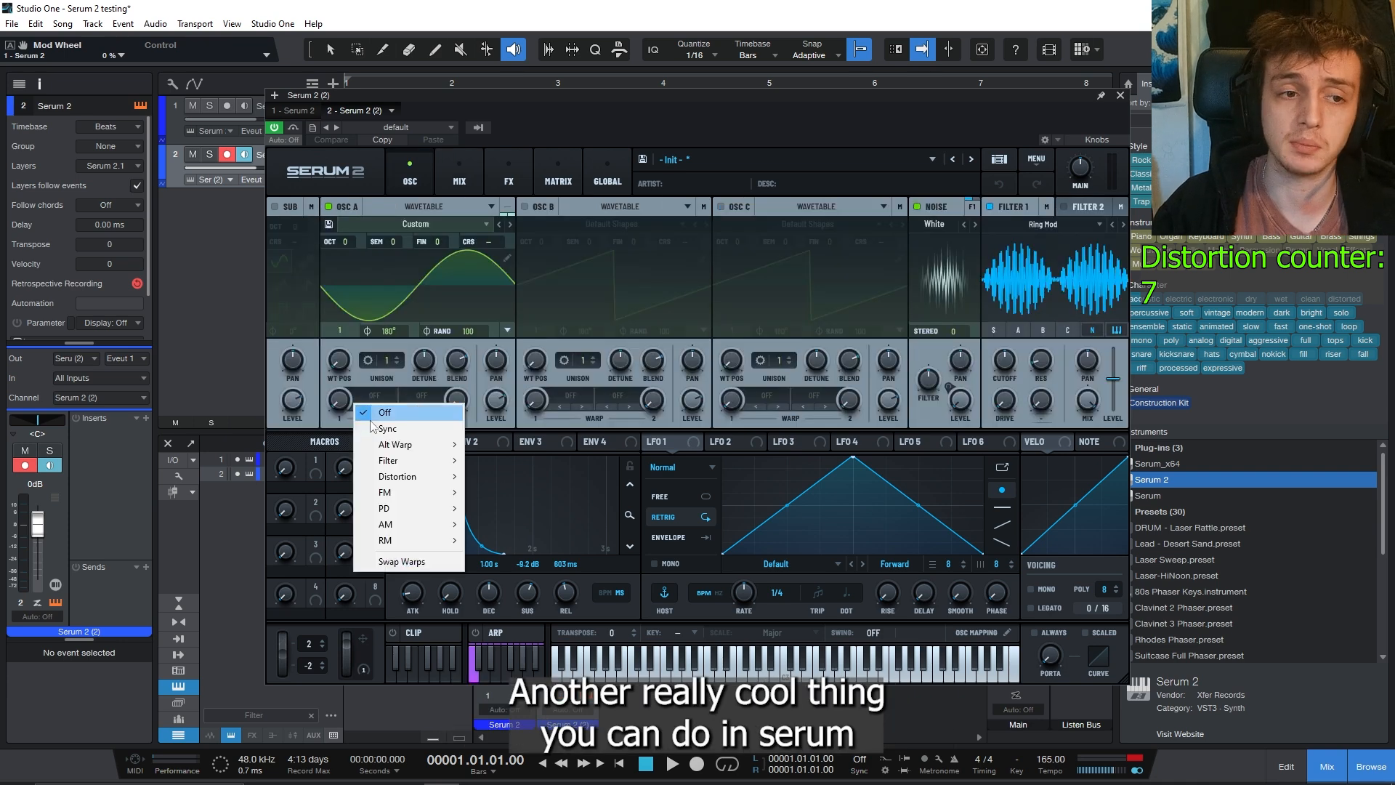
pyautogui.moveTo(407, 481)
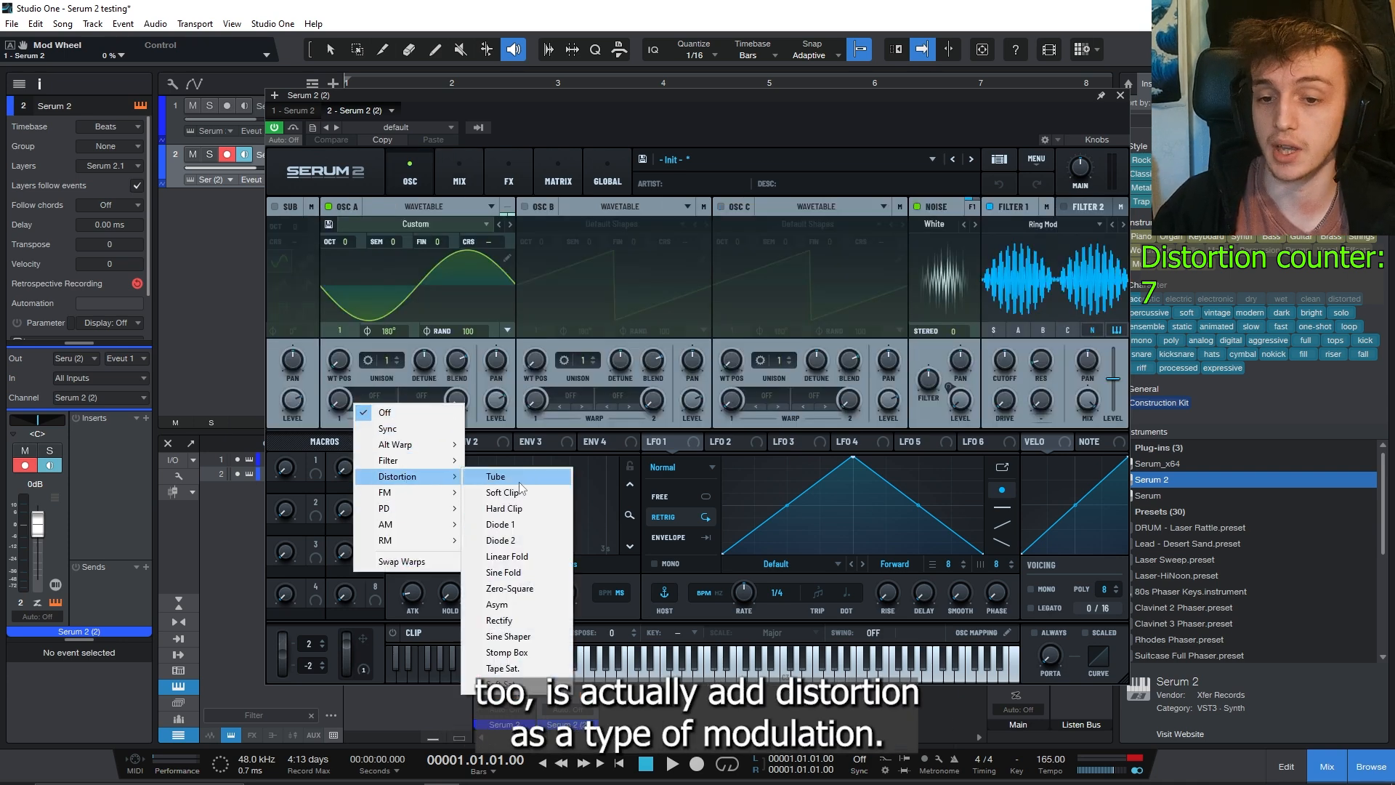
pyautogui.click(501, 524)
pyautogui.moveTo(346, 404); pyautogui.dragTo(360, 533)
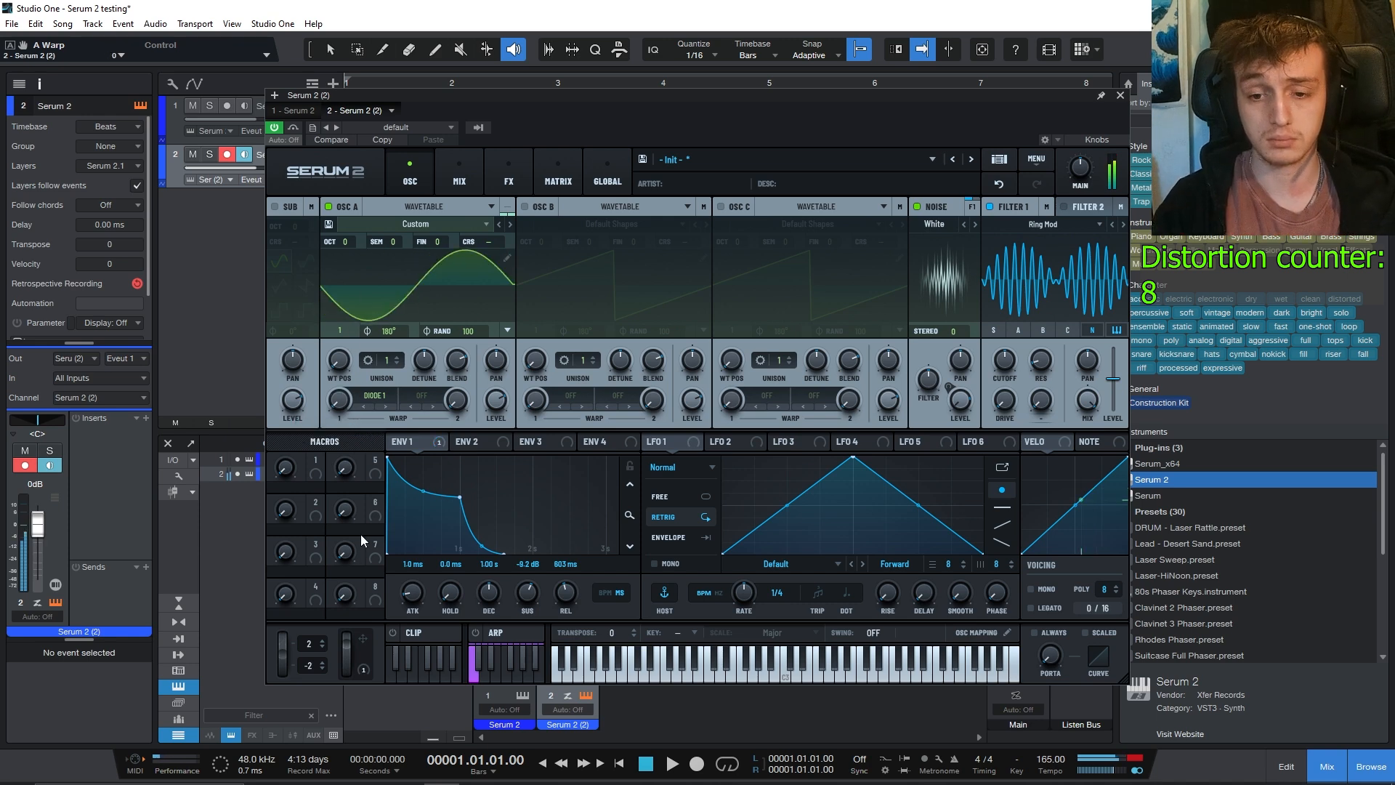
# Step: Examine the mixer routing and the effect chains on Bus 1 and Bus 2
pyautogui.click(459, 178)
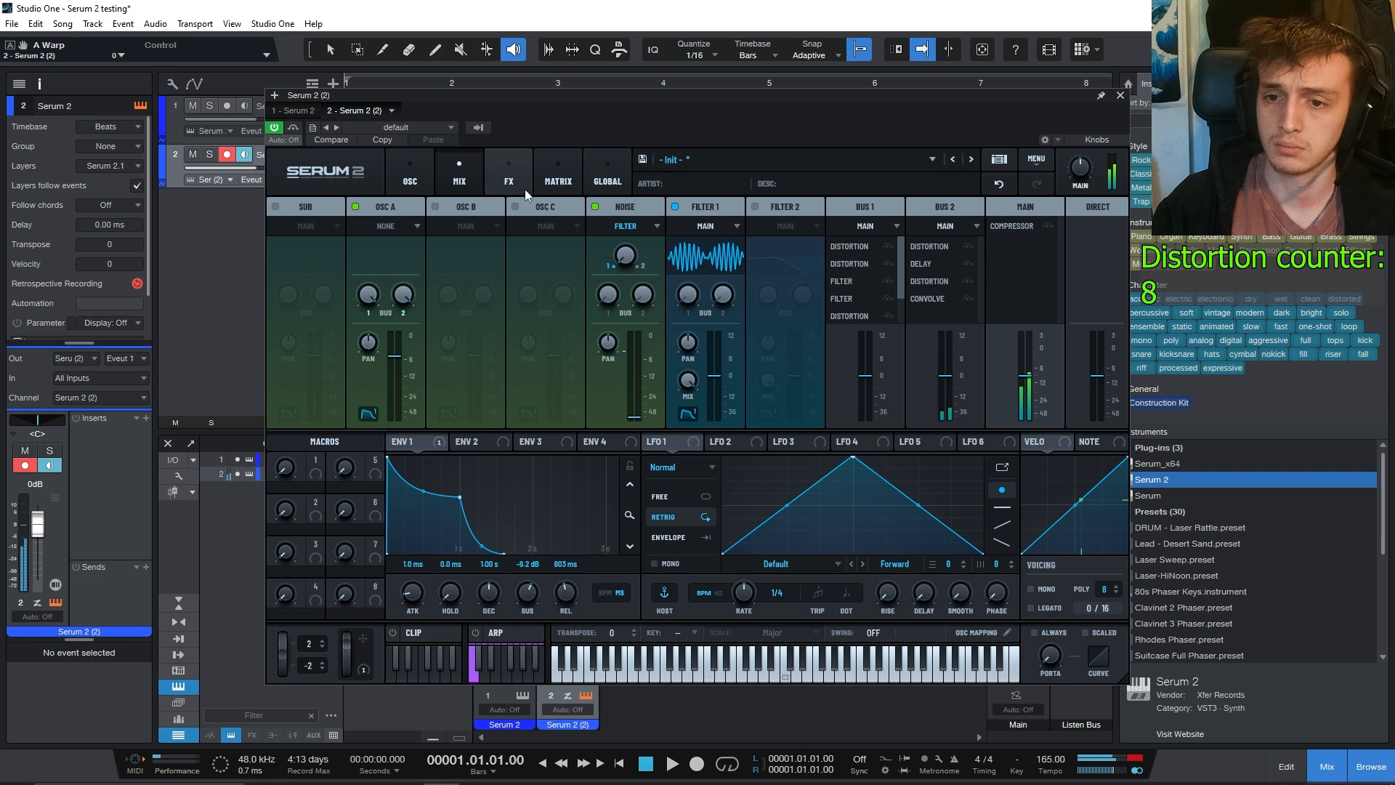
pyautogui.click(522, 186)
pyautogui.click(363, 206)
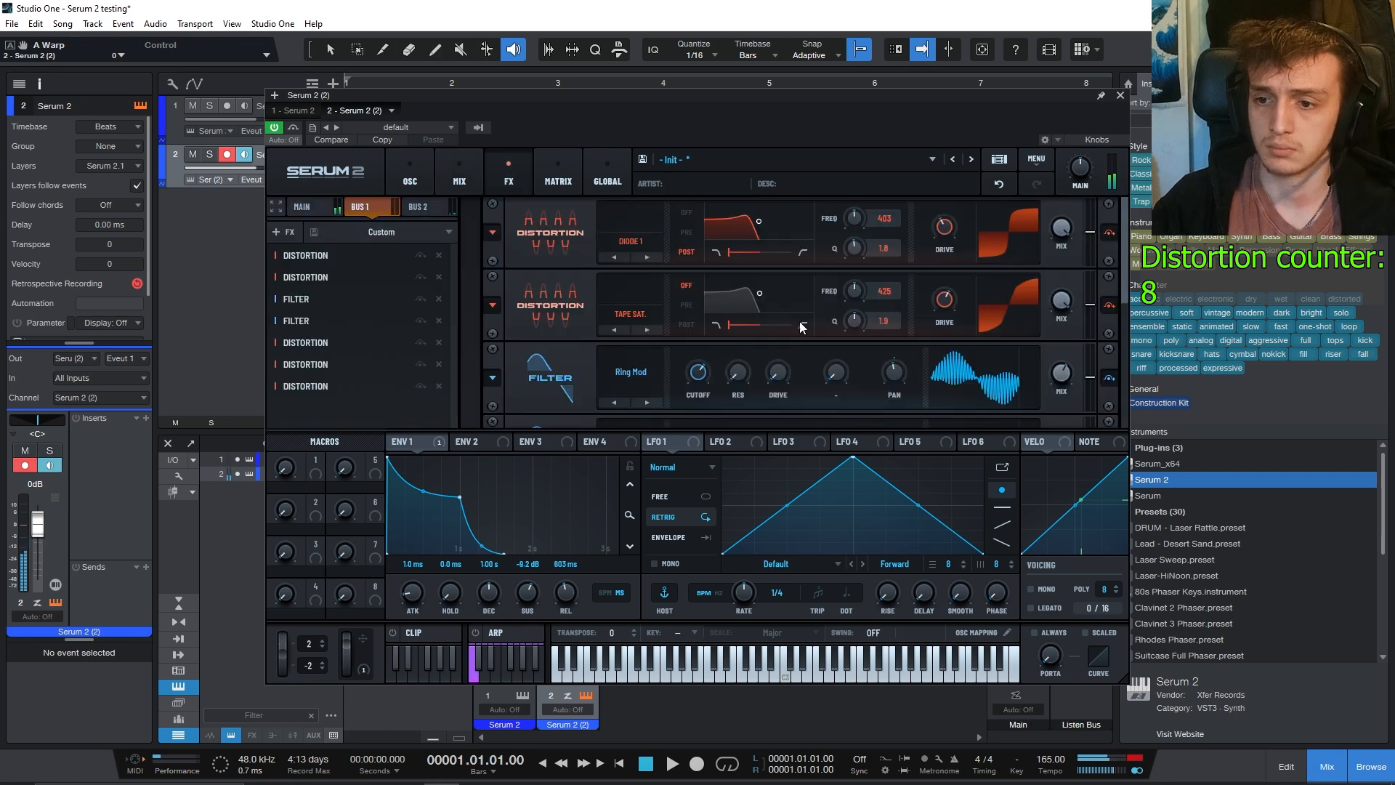
pyautogui.click(449, 208)
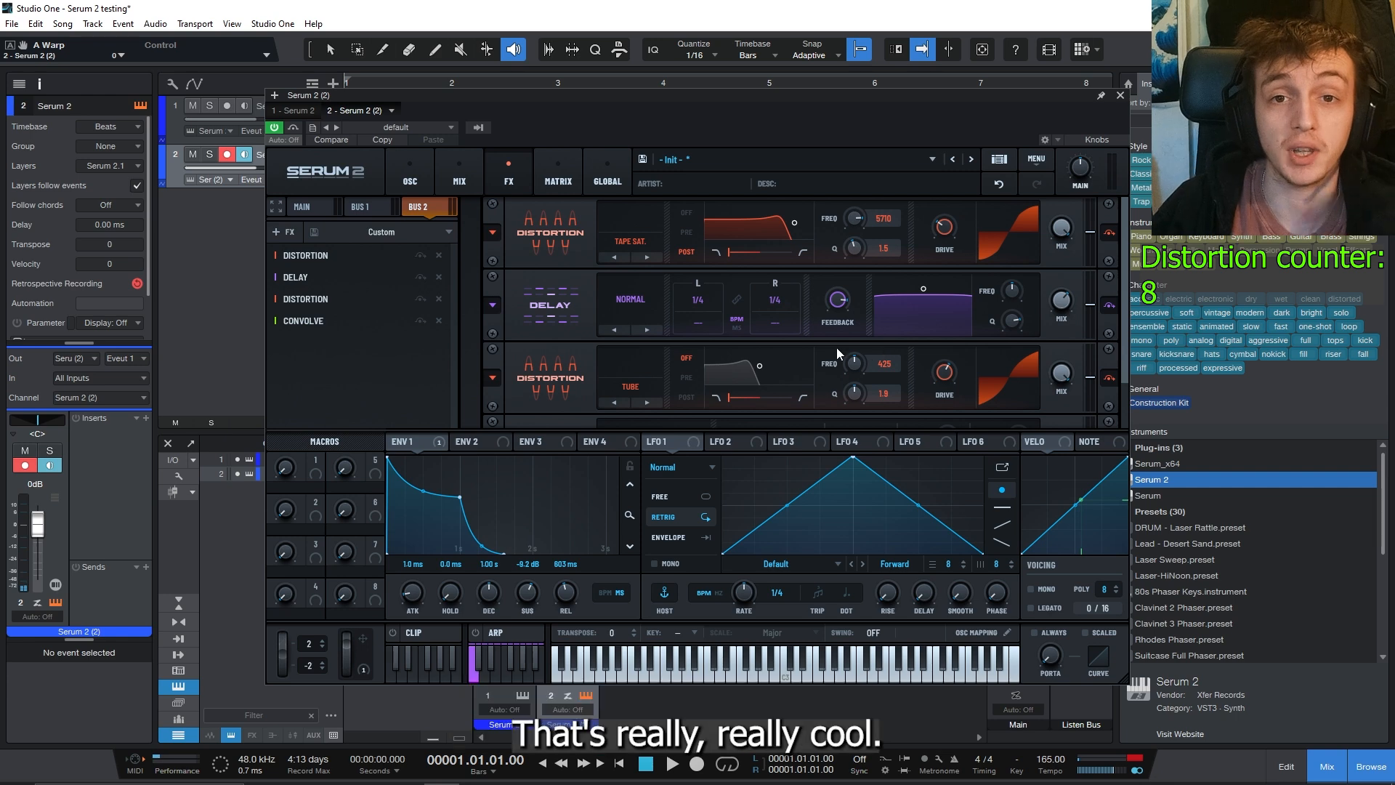
# Step: Set oscillator A's wavetable position to 256 and inspect that frame in the wavetable editor
pyautogui.click(411, 176)
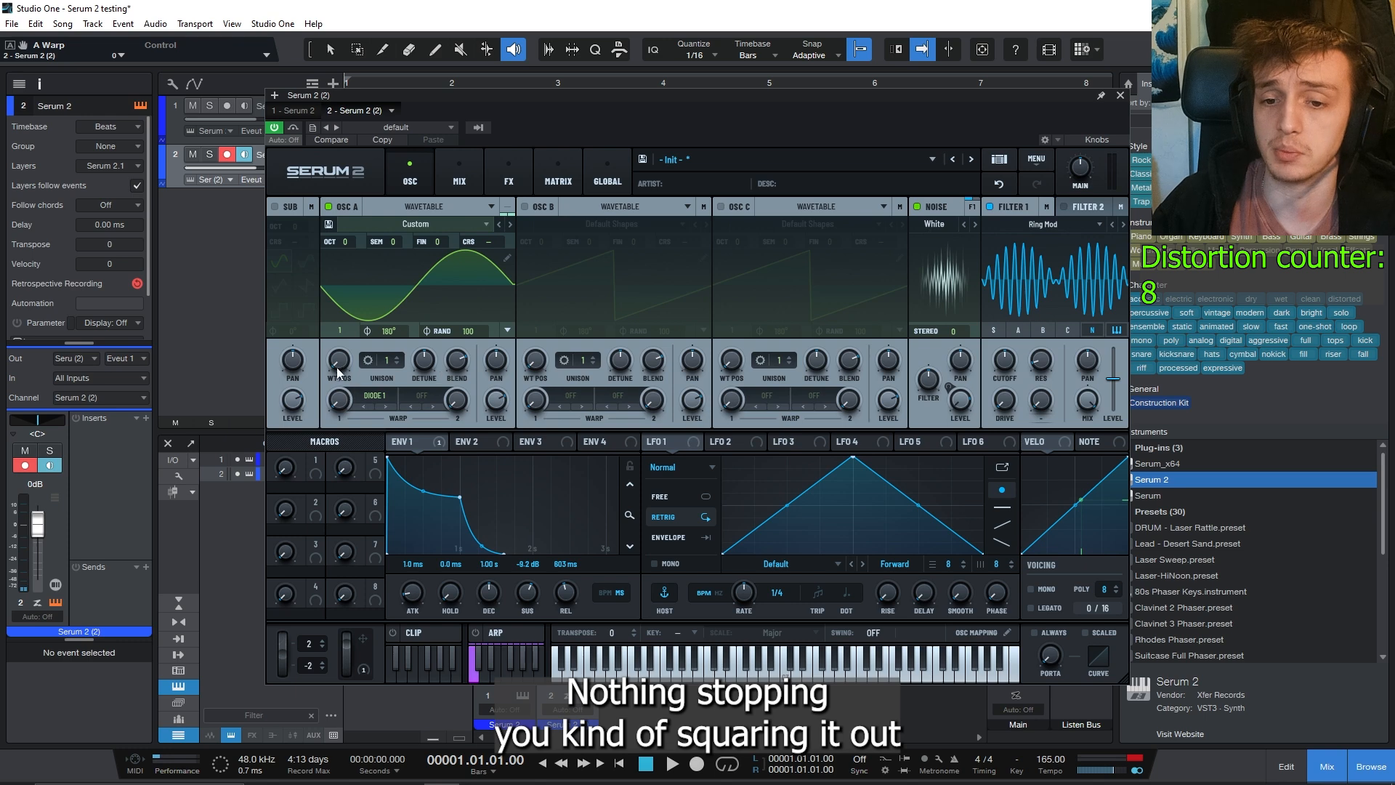
pyautogui.moveTo(337, 368); pyautogui.dragTo(372, 247)
pyautogui.click(510, 263)
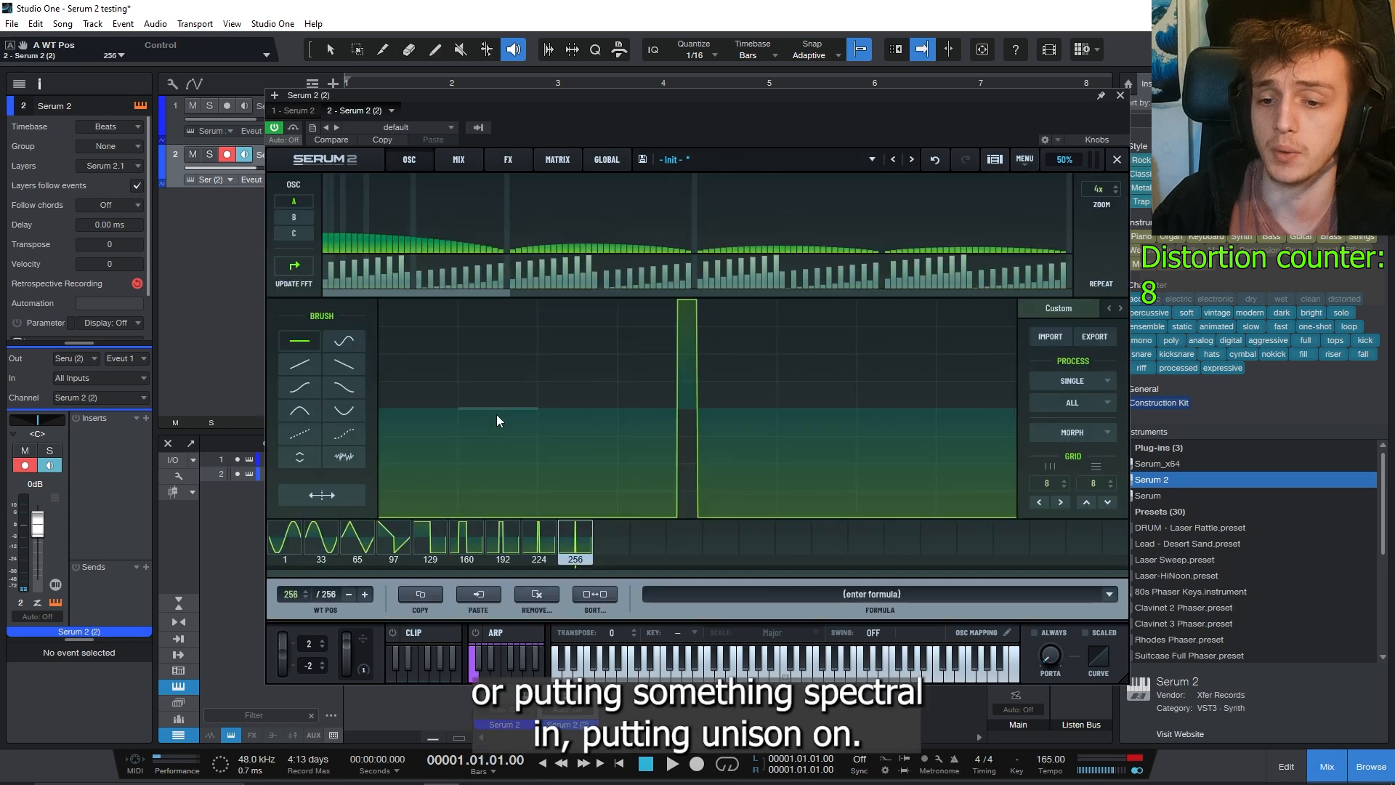
pyautogui.click(1117, 159)
# Step: Try oscillator A with 10 unison voices and set its unison back to 1
pyautogui.scroll(6, 381, 362)
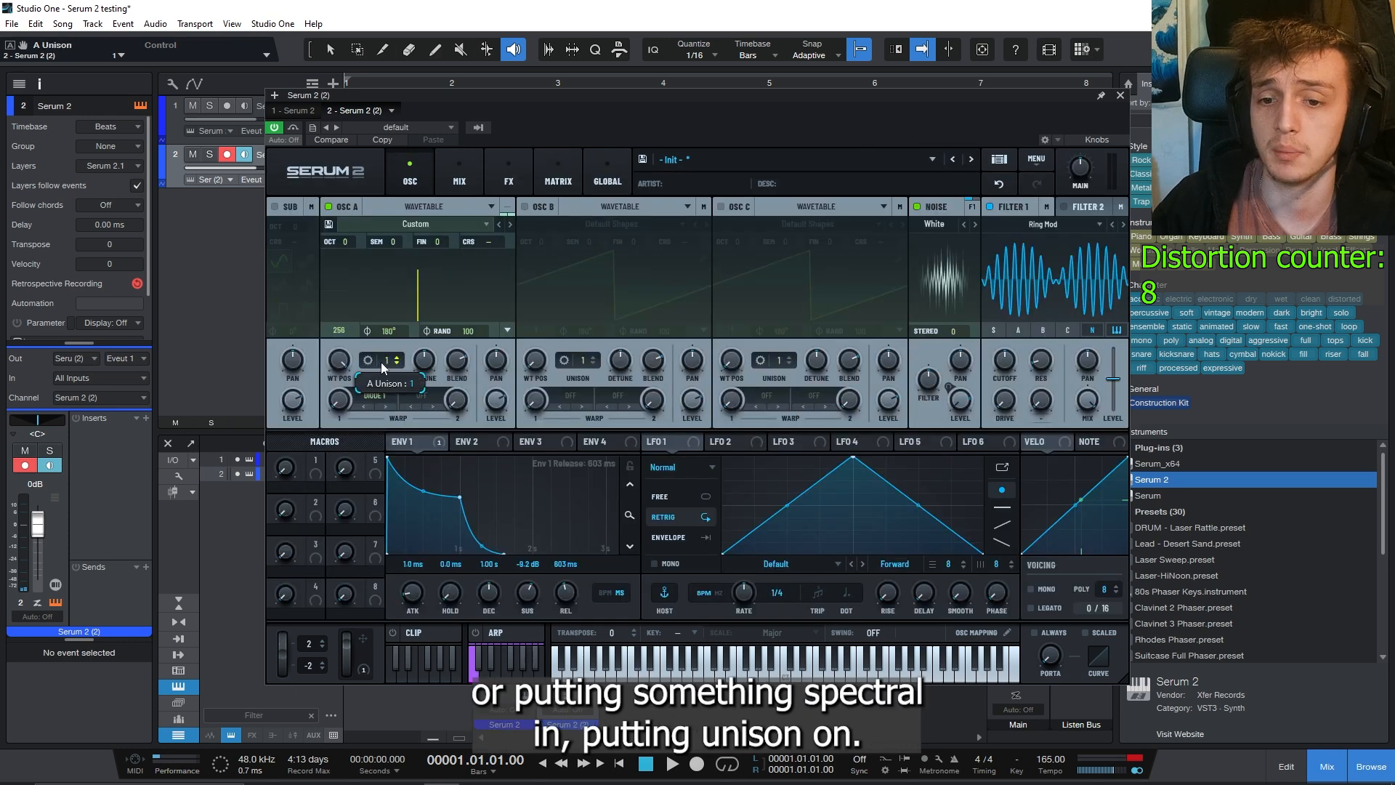
pyautogui.moveTo(428, 309); pyautogui.dragTo(431, 305)
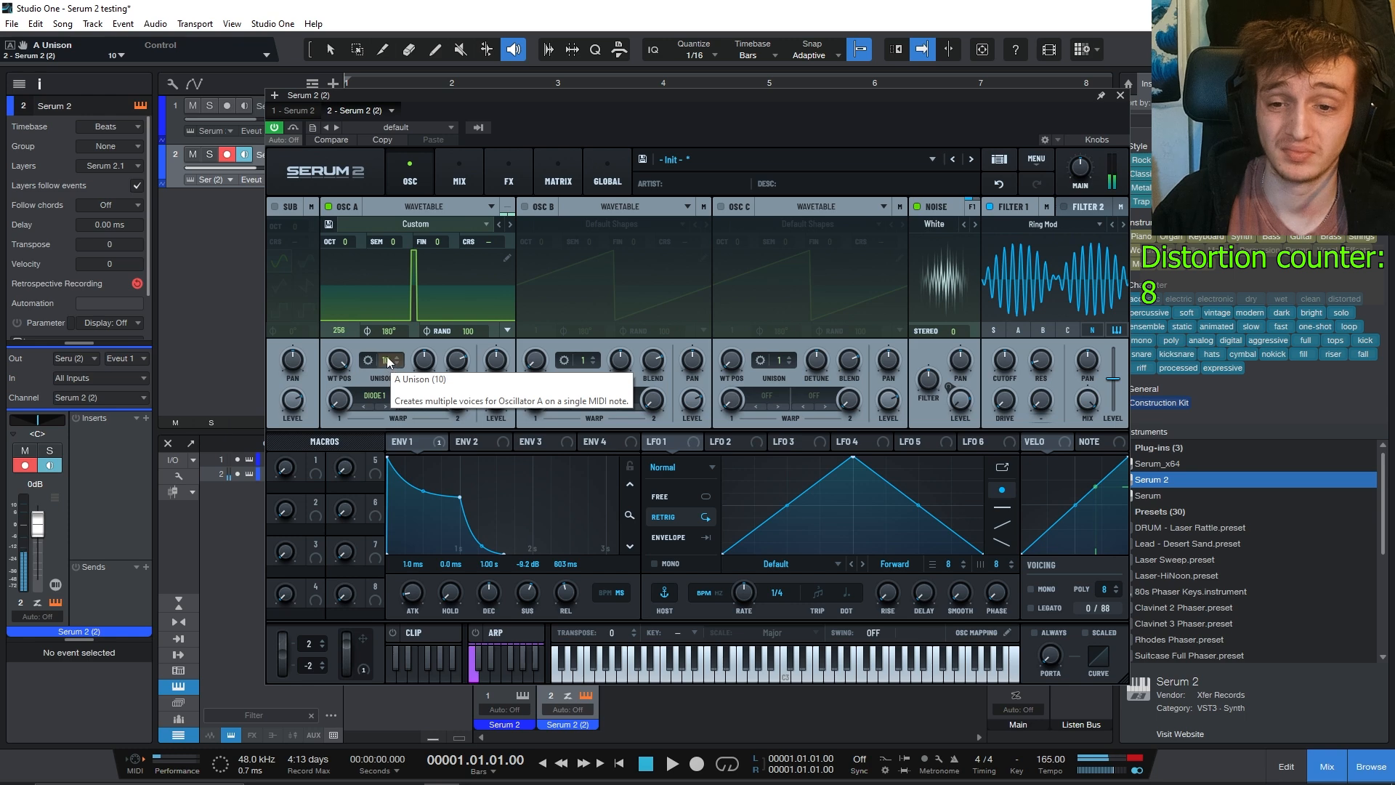
pyautogui.moveTo(387, 356); pyautogui.dragTo(312, 616)
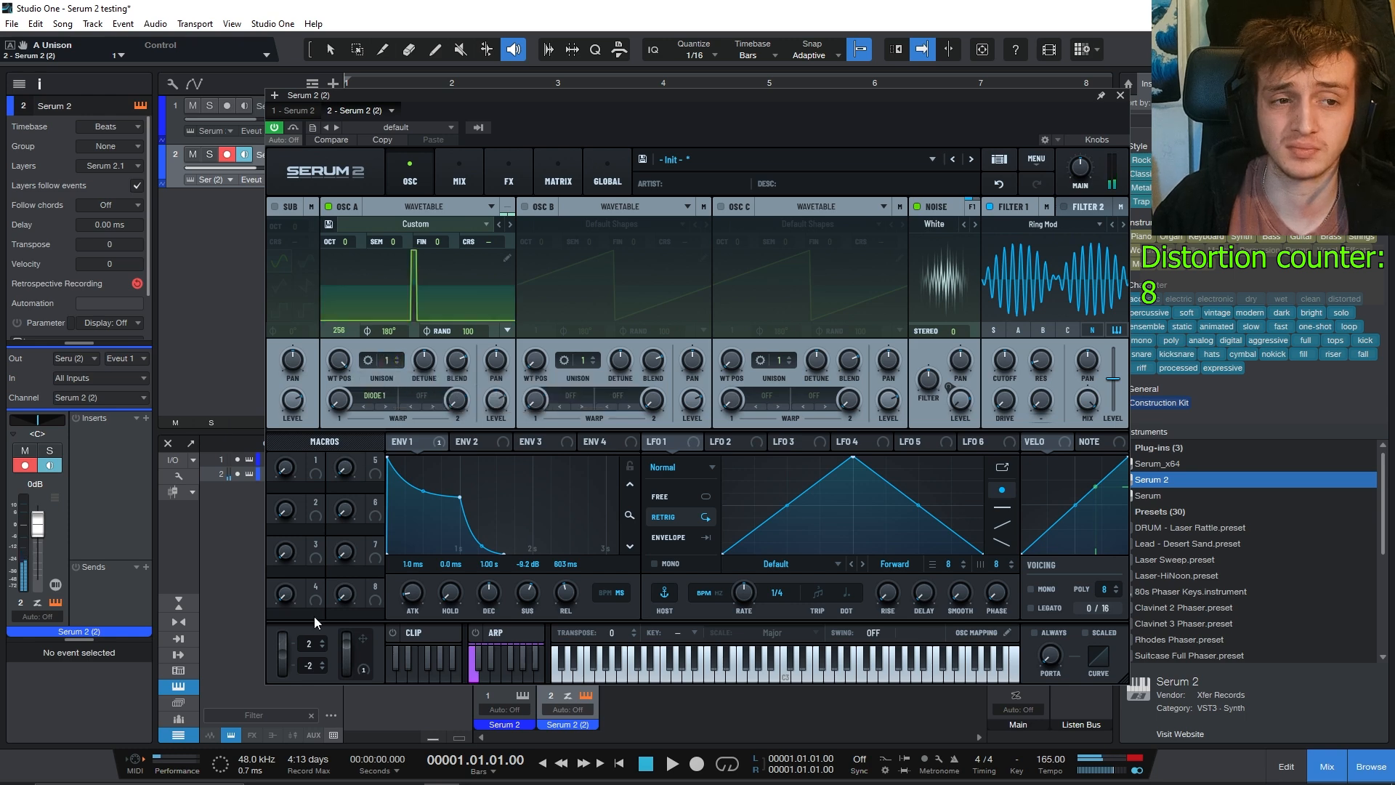